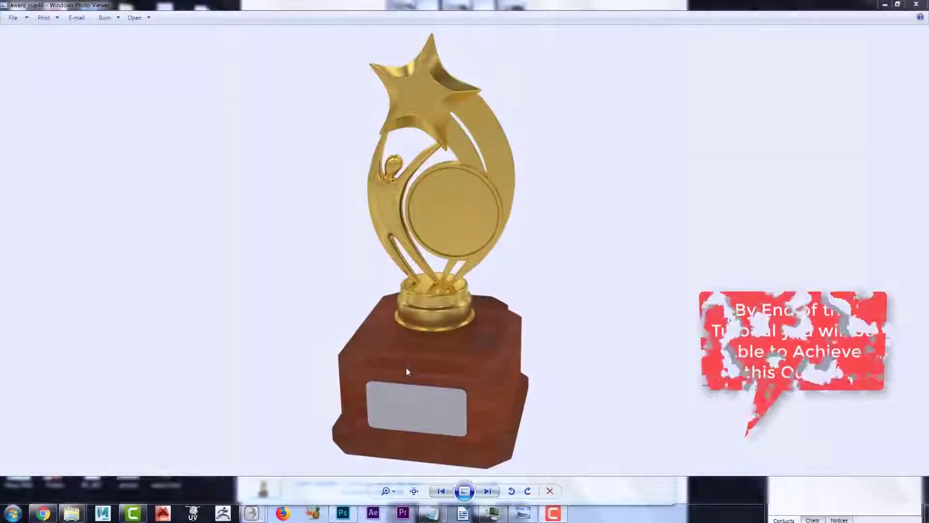
# Zoom and pan the award_cup46 render to inspect the trophy's disc and base up close.
pyautogui.scroll(3, 440, 287)
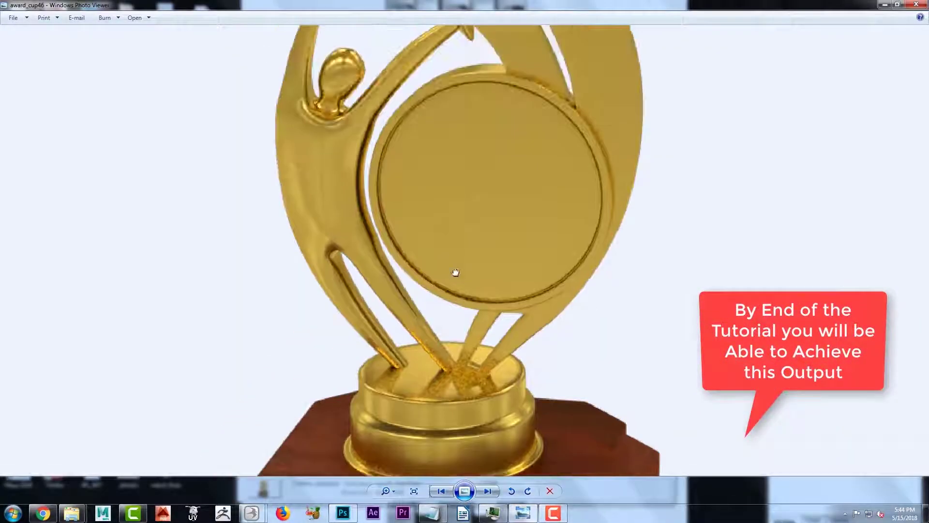
pyautogui.moveTo(455, 272)
pyautogui.mouseDown()
pyautogui.moveTo(493, 372)
pyautogui.moveTo(436, 293)
pyautogui.moveTo(436, 223)
pyautogui.moveTo(452, 261)
pyautogui.moveTo(452, 315)
pyautogui.mouseUp()
pyautogui.scroll(-3, 453, 314)
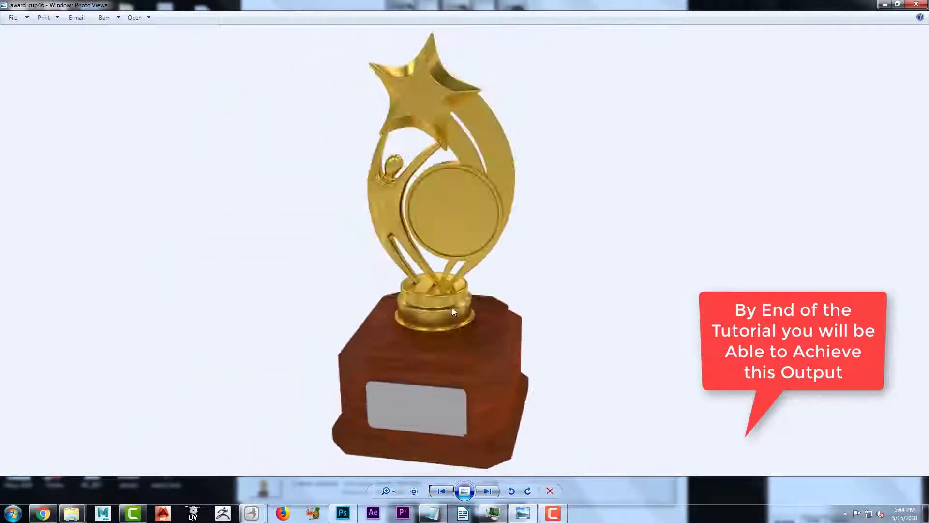
# Step through award_cup_final, award_cup_FINAL and award_cup_final_FINAL, ending on two gold trophies on a wooden table.
pyautogui.click(488, 491)
pyautogui.scroll(3, 384, 369)
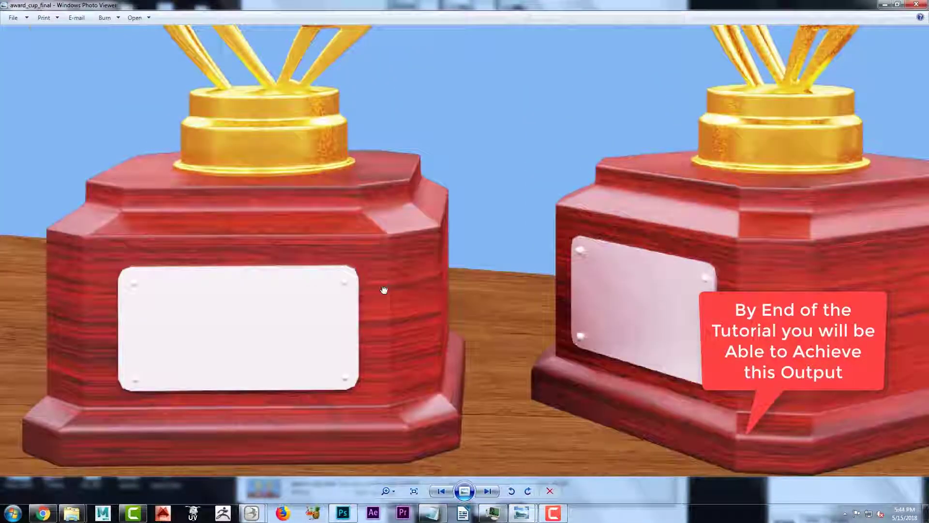
pyautogui.scroll(-3, 384, 290)
pyautogui.click(488, 491)
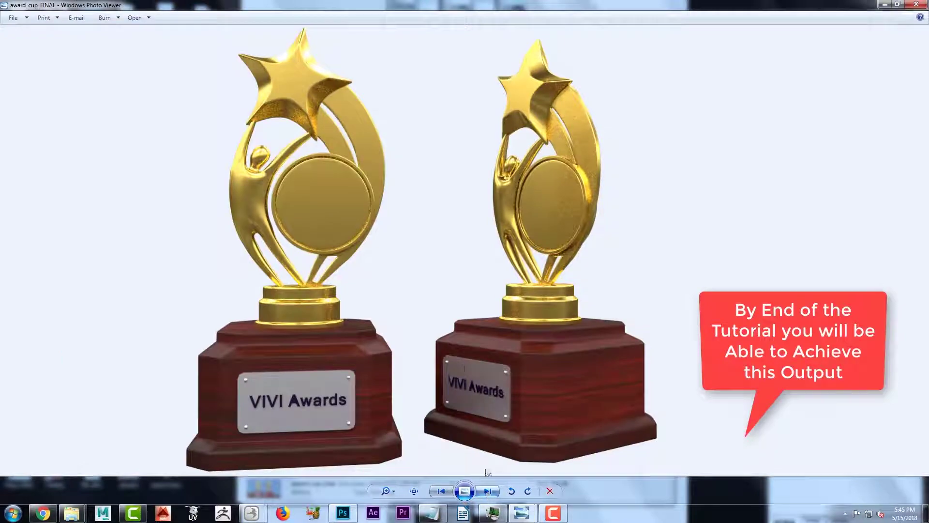
pyautogui.click(492, 493)
pyautogui.scroll(3, 355, 292)
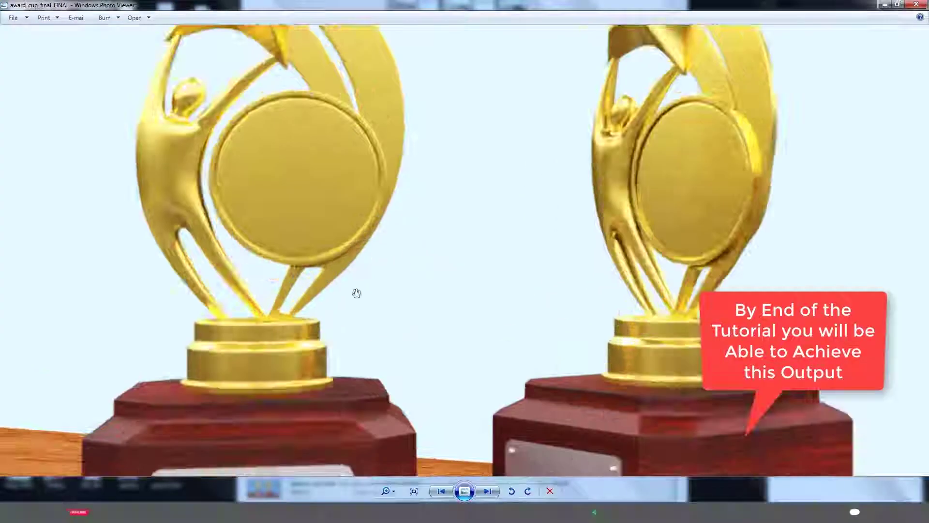
pyautogui.scroll(2, 367, 262)
pyautogui.scroll(-2, 555, 382)
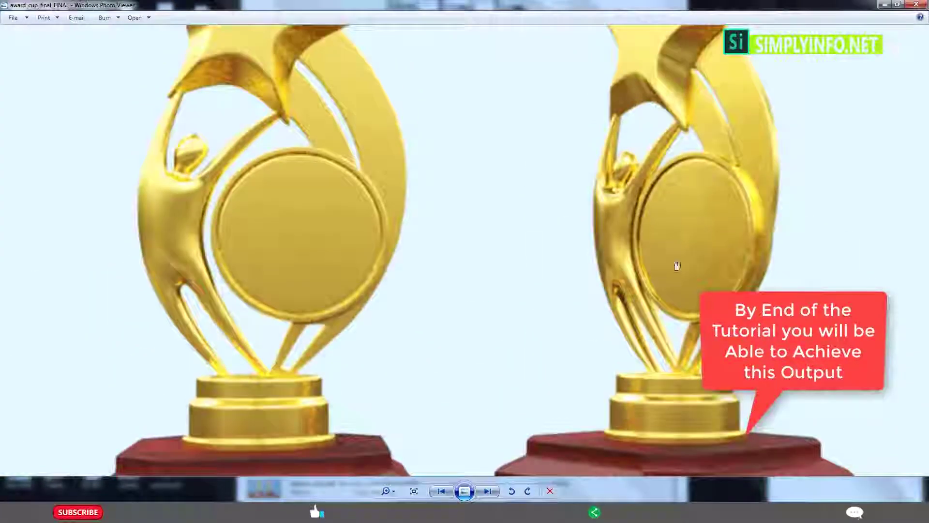
pyautogui.scroll(-2, 673, 268)
pyautogui.scroll(-2, 620, 307)
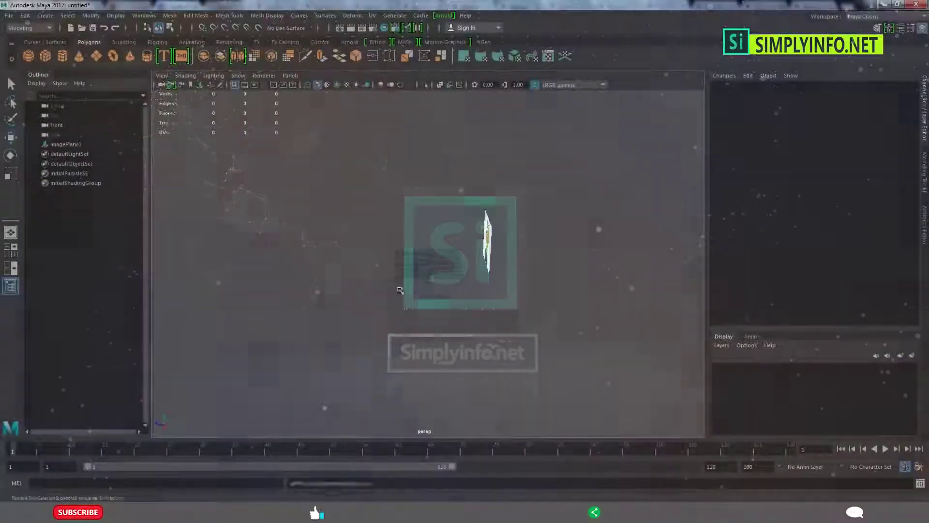
# Draw a tall polygon cylinder, pCylinder1, on the grid beside the trophy reference image.
pyautogui.scroll(5, 478, 254)
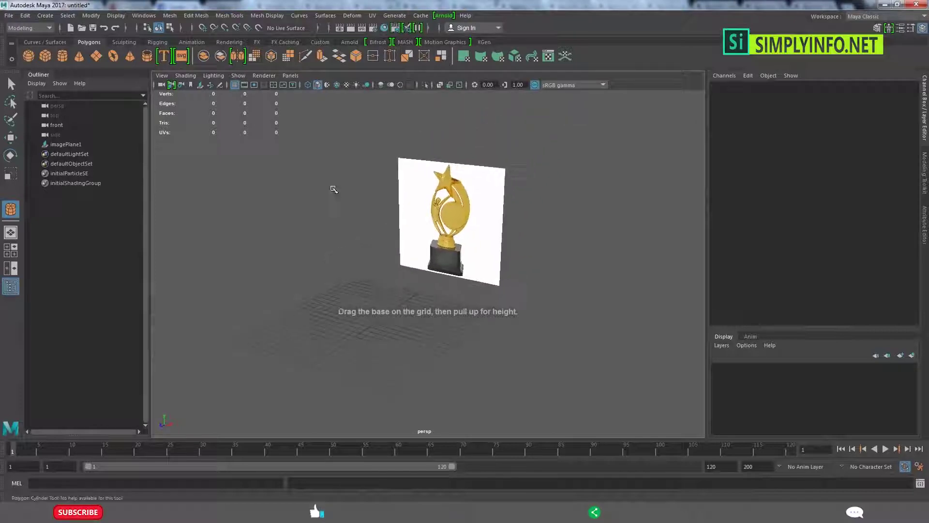
pyautogui.keyDown('alt'); pyautogui.moveTo(463, 259); pyautogui.dragTo(407, 315); pyautogui.keyUp('alt')
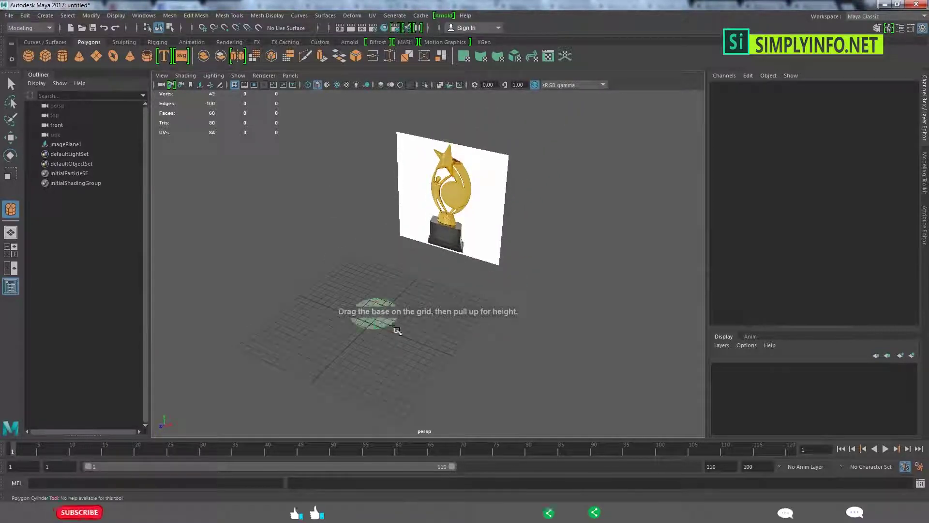
pyautogui.moveTo(376, 266); pyautogui.dragTo(376, 228)
pyautogui.press('space')
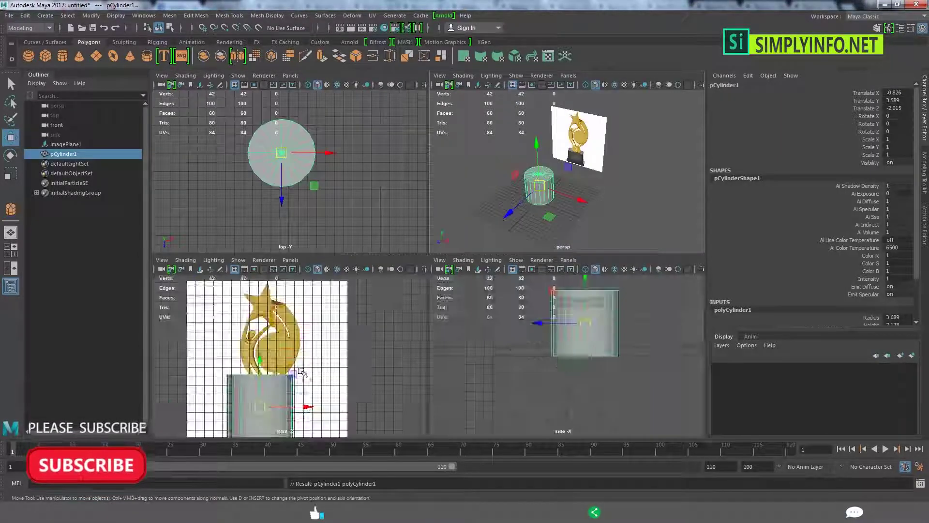
# Maximize the front view and frame it on the trophy reference and cylinder.
pyautogui.press('space')
pyautogui.keyDown('alt'); pyautogui.moveTo(615, 368); pyautogui.dragTo(615, 401, button='middle'); pyautogui.keyUp('alt')
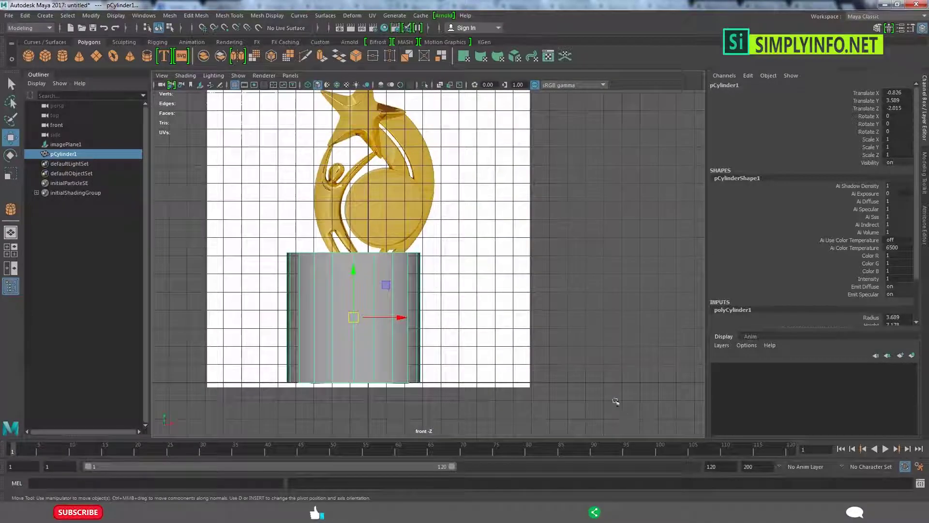
pyautogui.scroll(2, 519, 312)
pyautogui.hotkey('ctrl', 'space')
pyautogui.moveTo(466, 266)
pyautogui.keyDown('alt'); pyautogui.mouseDown(button='middle')
pyautogui.moveTo(497, 276)
pyautogui.moveTo(367, 225)
pyautogui.mouseUp(button='middle'); pyautogui.keyUp('alt')
pyautogui.scroll(-2, 498, 276)
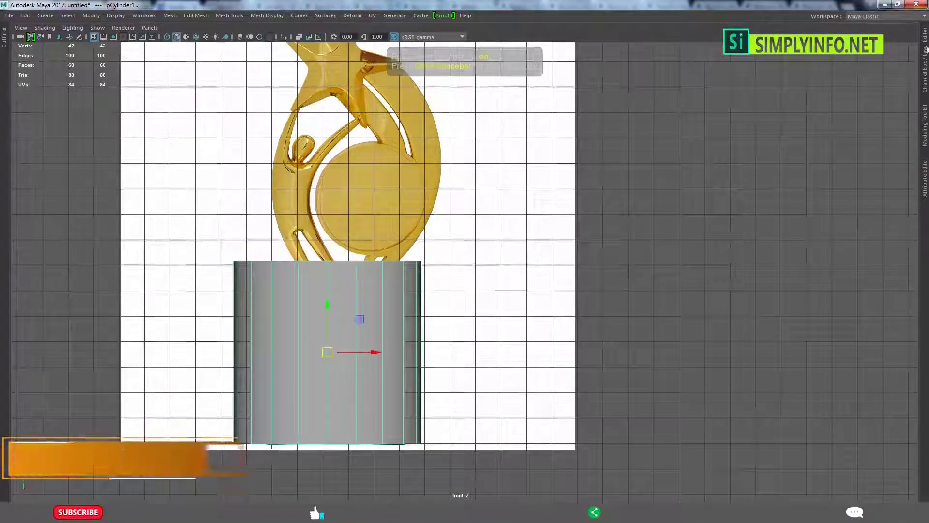
pyautogui.hotkey('ctrl', 'space')
# Narrow the cylinder to the stem's width, shorten it and move it up to the stem.
pyautogui.click(876, 270)
pyautogui.moveTo(629, 299)
pyautogui.mouseDown(button='middle')
pyautogui.moveTo(581, 298)
pyautogui.moveTo(632, 294)
pyautogui.mouseUp(button='middle')
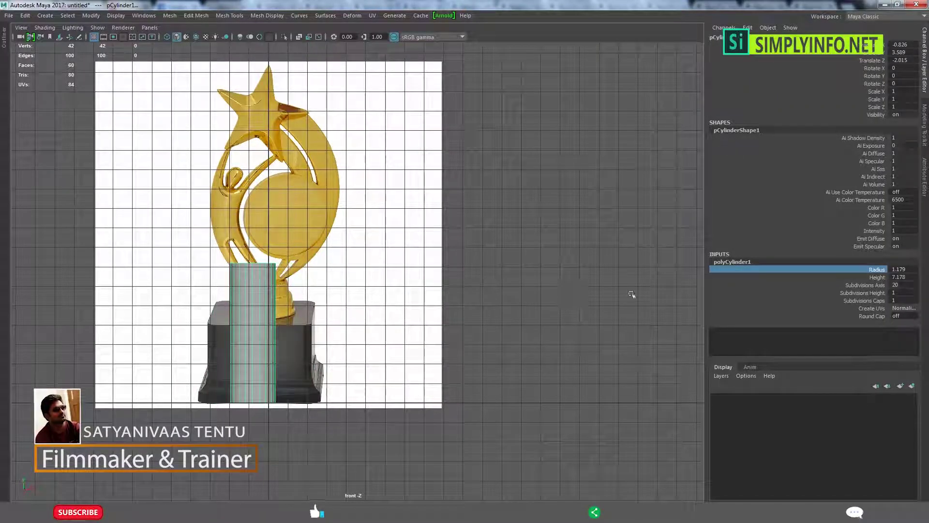
pyautogui.click(877, 277)
pyautogui.moveTo(532, 285); pyautogui.dragTo(414, 285, button='middle')
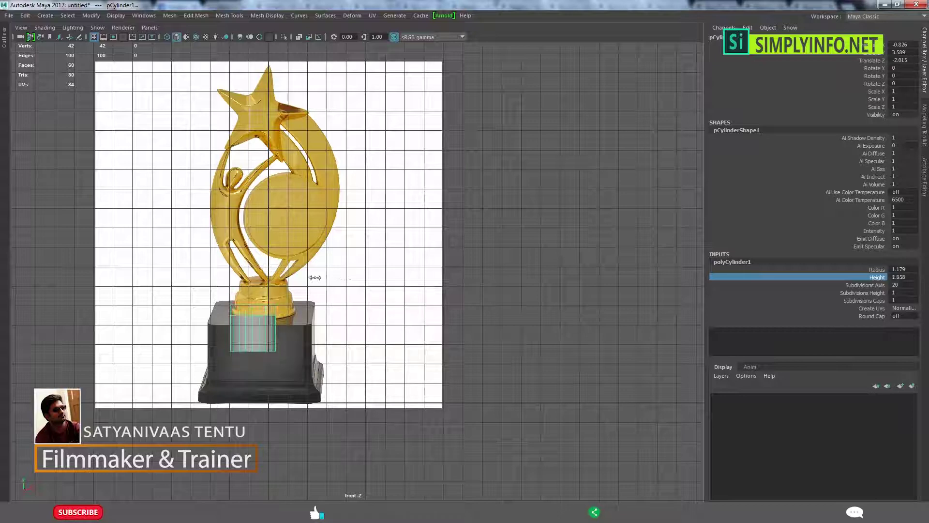
pyautogui.moveTo(252, 333); pyautogui.dragTo(266, 300)
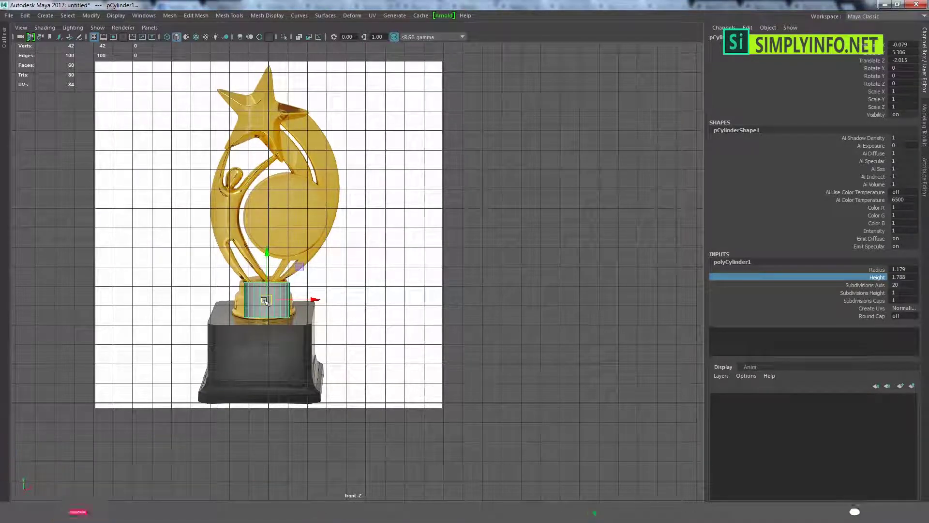
# Widen the cylinder to radius 1.699 to match the gold collar.
pyautogui.click(877, 269)
pyautogui.scroll(3, 594, 333)
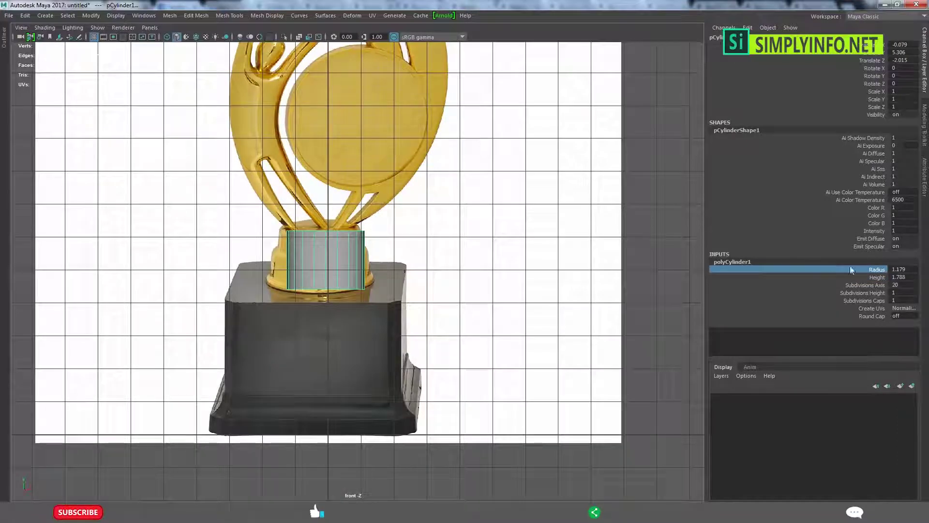
pyautogui.moveTo(362, 289)
pyautogui.mouseDown(button='middle')
pyautogui.moveTo(387, 289)
pyautogui.moveTo(374, 262)
pyautogui.mouseUp(button='middle')
pyautogui.scroll(2, 373, 262)
pyautogui.scroll(-3, 373, 214)
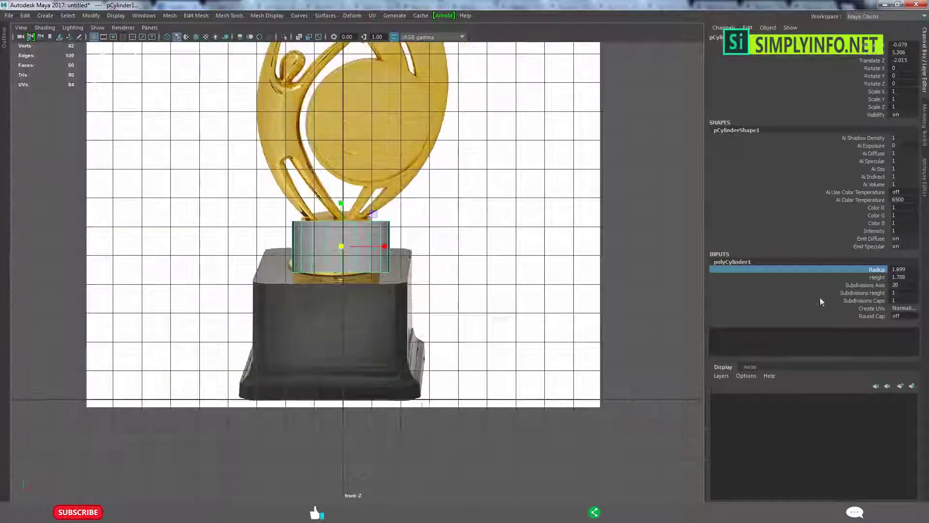
# Flatten the cylinder to height about 0.768 and lower it onto the black base block.
pyautogui.click(850, 277)
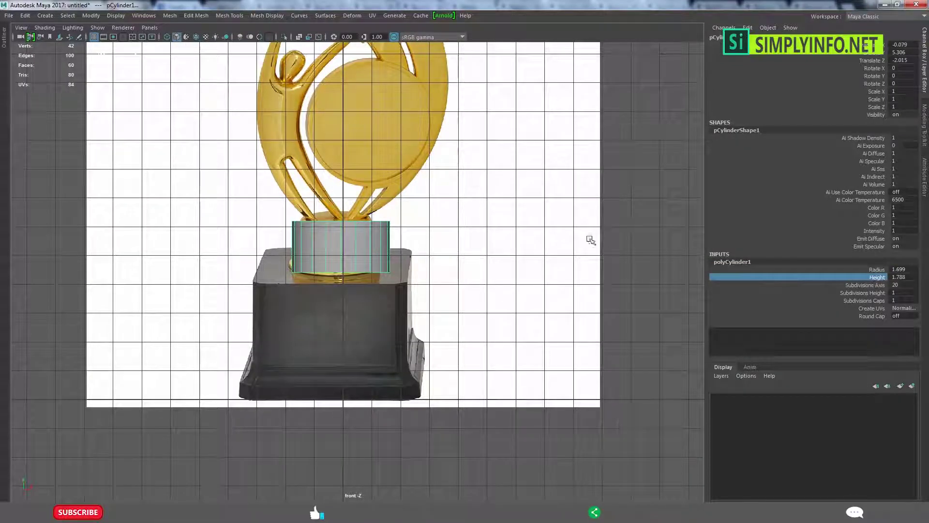
pyautogui.moveTo(589, 239); pyautogui.dragTo(572, 238, button='middle')
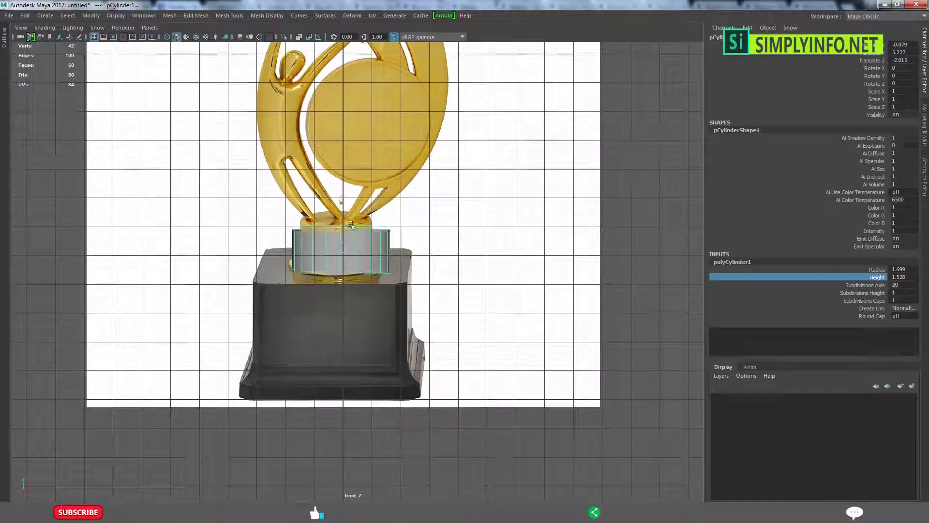
pyautogui.moveTo(358, 213); pyautogui.dragTo(361, 224, button='middle')
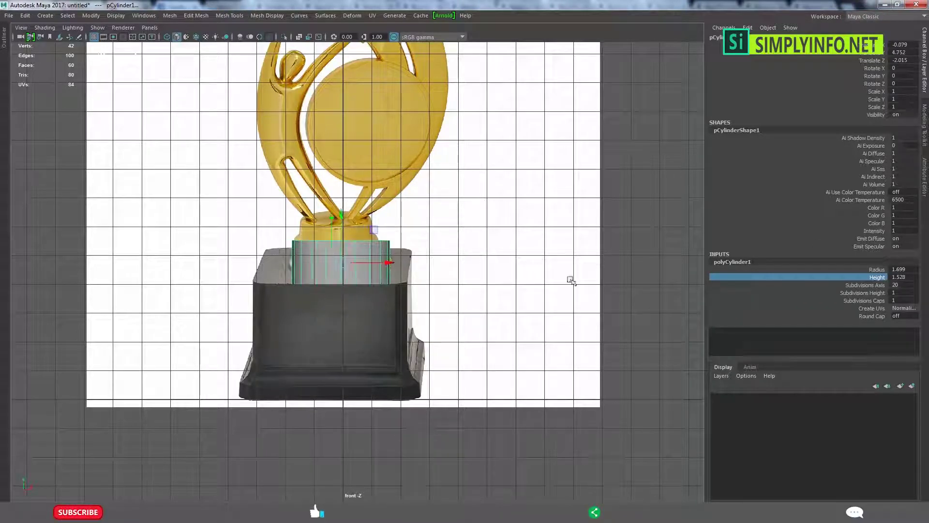
pyautogui.click(876, 277)
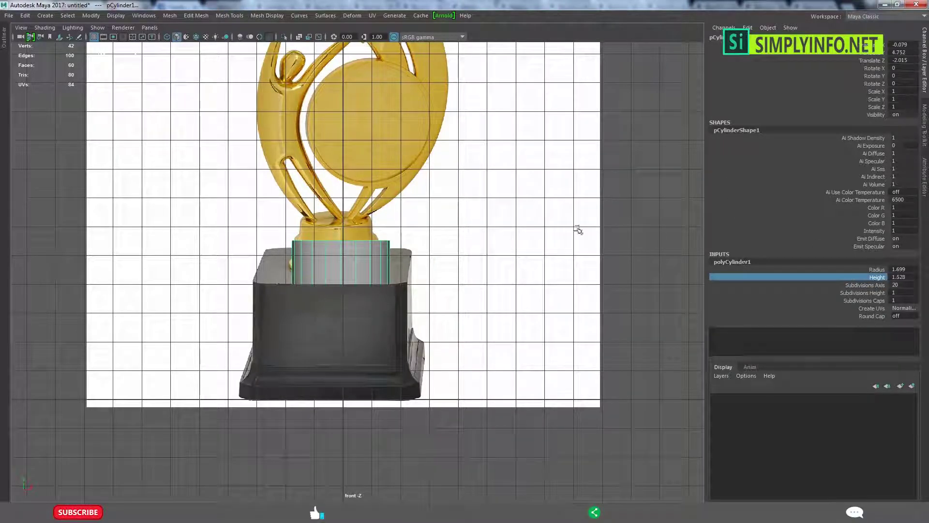
pyautogui.moveTo(577, 230); pyautogui.dragTo(540, 236, button='middle')
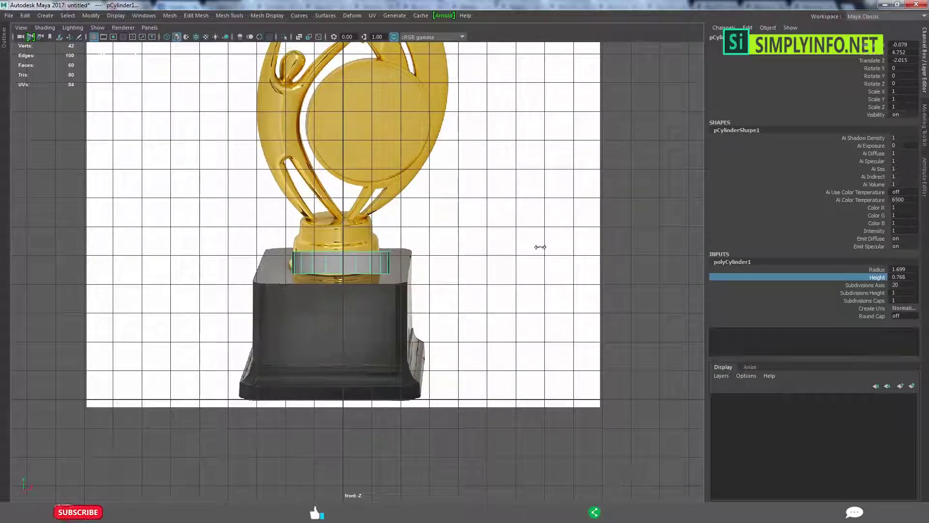
pyautogui.press('space')
pyautogui.press('space')
# Squash the cylinder into a flat disc and scale it up evenly.
pyautogui.moveTo(465, 209)
pyautogui.keyDown('alt'); pyautogui.mouseDown()
pyautogui.moveTo(585, 211)
pyautogui.moveTo(358, 289)
pyautogui.mouseUp(); pyautogui.keyUp('alt')
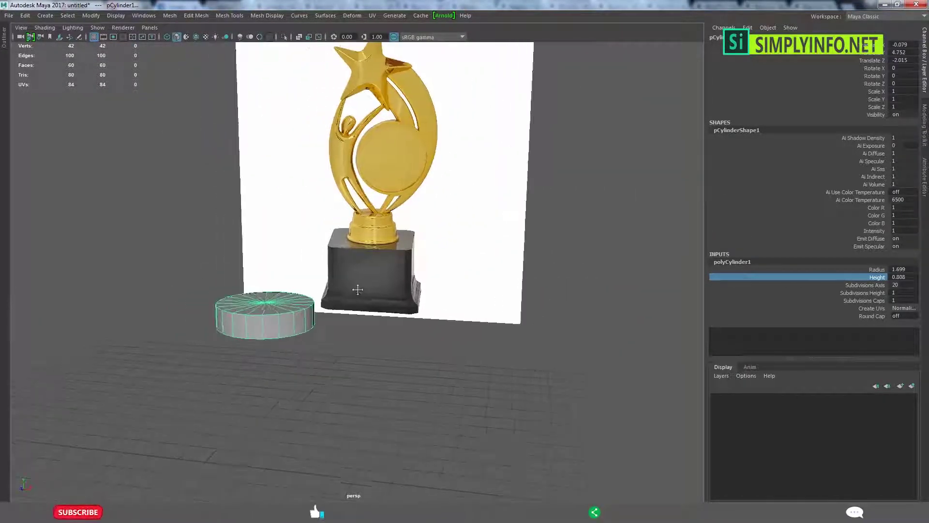
pyautogui.keyDown('alt'); pyautogui.moveTo(358, 289); pyautogui.dragTo(372, 290, button='middle'); pyautogui.keyUp('alt')
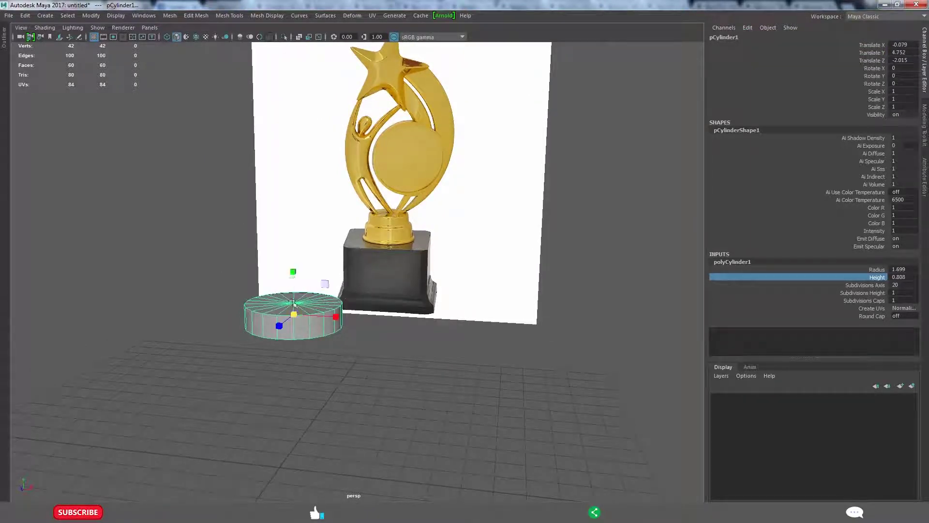
pyautogui.moveTo(294, 304); pyautogui.dragTo(296, 308, button='middle')
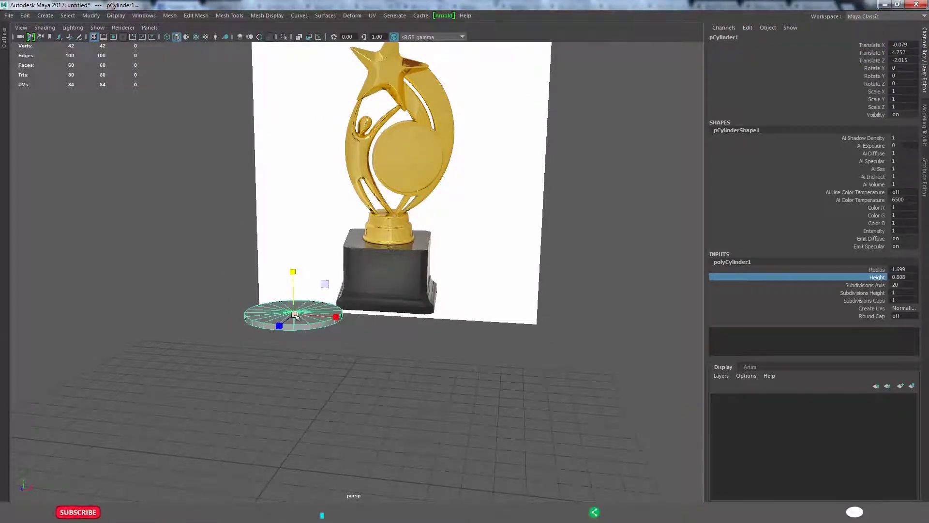
pyautogui.moveTo(295, 316); pyautogui.dragTo(302, 319)
pyautogui.click(390, 321)
pyautogui.moveTo(390, 321)
pyautogui.keyDown('alt'); pyautogui.mouseDown()
pyautogui.moveTo(353, 328)
pyautogui.moveTo(357, 338)
pyautogui.mouseUp(); pyautogui.keyUp('alt')
pyautogui.click(346, 339)
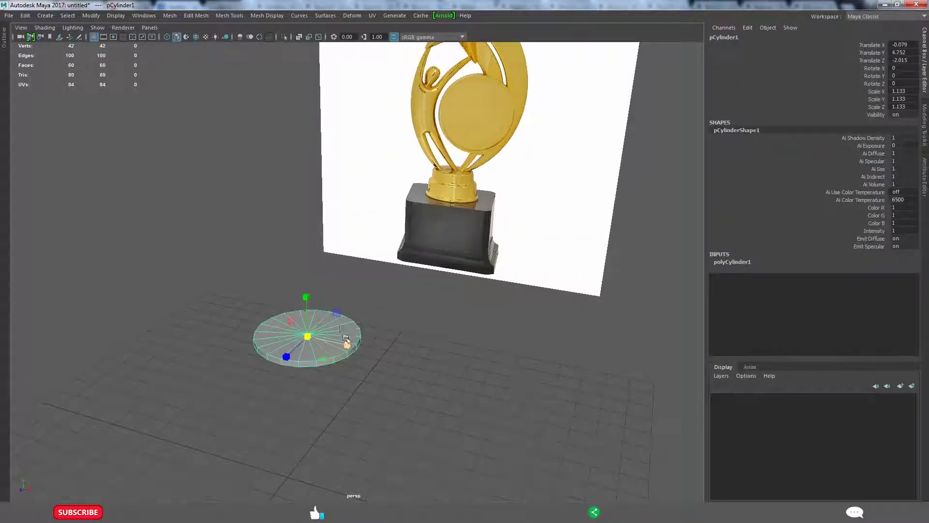
# Select the disc's top faces and extrude them.
pyautogui.press('F9')
pyautogui.click(307, 335)
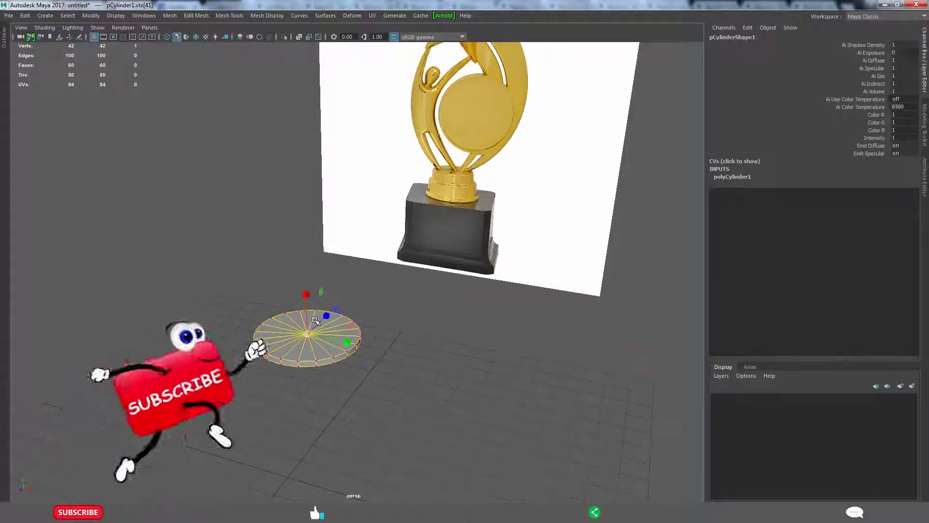
pyautogui.keyDown('shift'); pyautogui.moveTo(354, 260); pyautogui.dragTo(368, 276, button='right'); pyautogui.keyUp('shift')
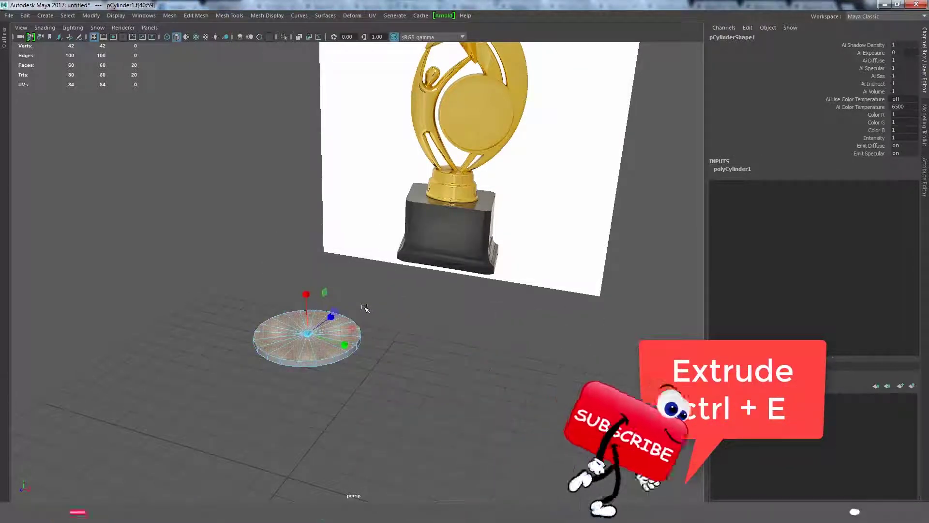
pyautogui.keyDown('shift'); pyautogui.rightClick(330, 228); pyautogui.keyUp('shift')
pyautogui.keyDown('shift'); pyautogui.moveTo(331, 229); pyautogui.dragTo(329, 255, button='right'); pyautogui.keyUp('shift')
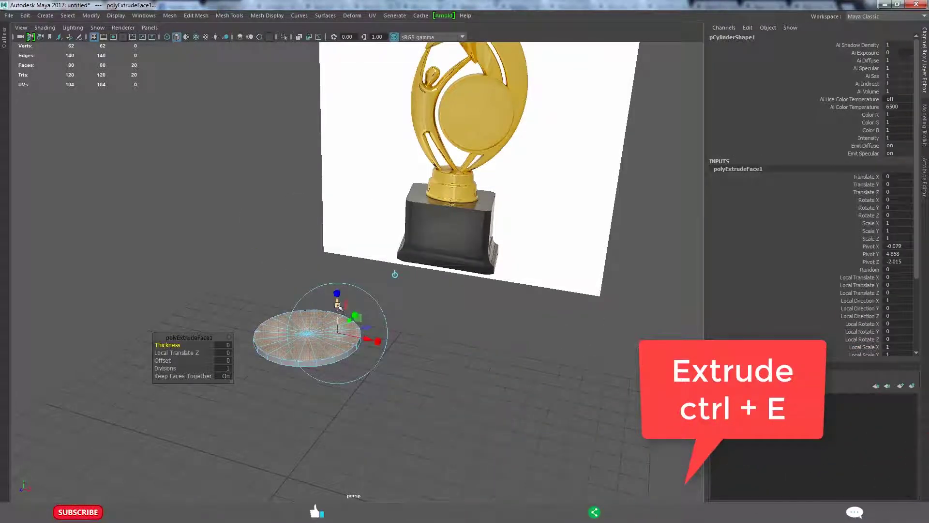
pyautogui.click(336, 320)
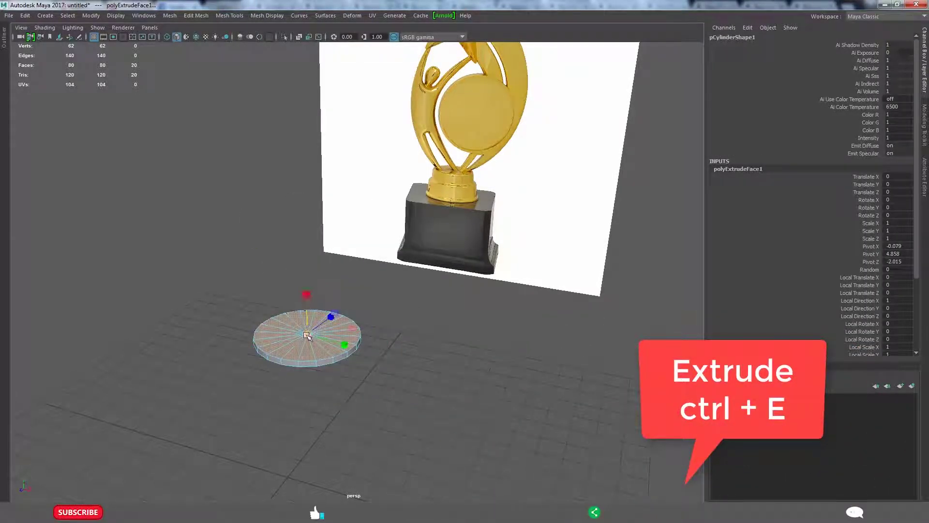
pyautogui.click(307, 334)
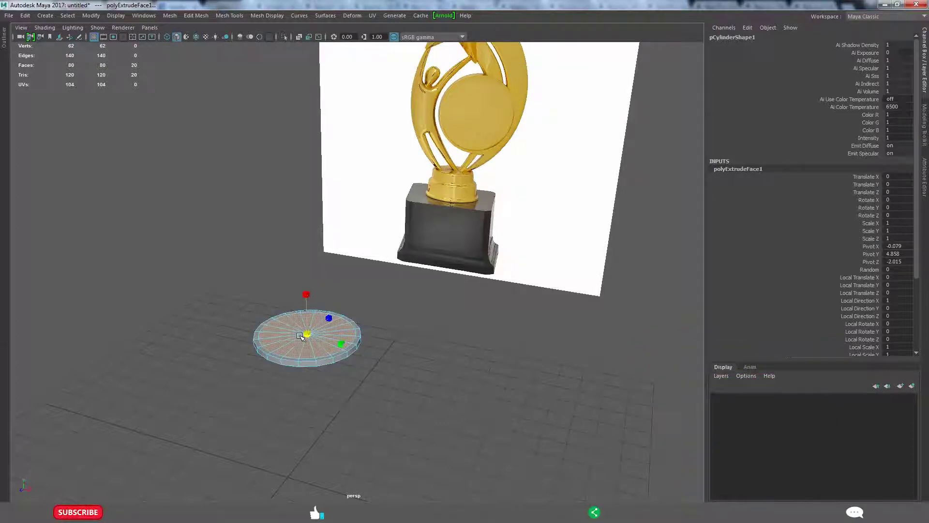
# Extrude the top face upward repeatedly into stepped tiers, the last one raised 0.523.
pyautogui.hotkey('ctrl', 'e')
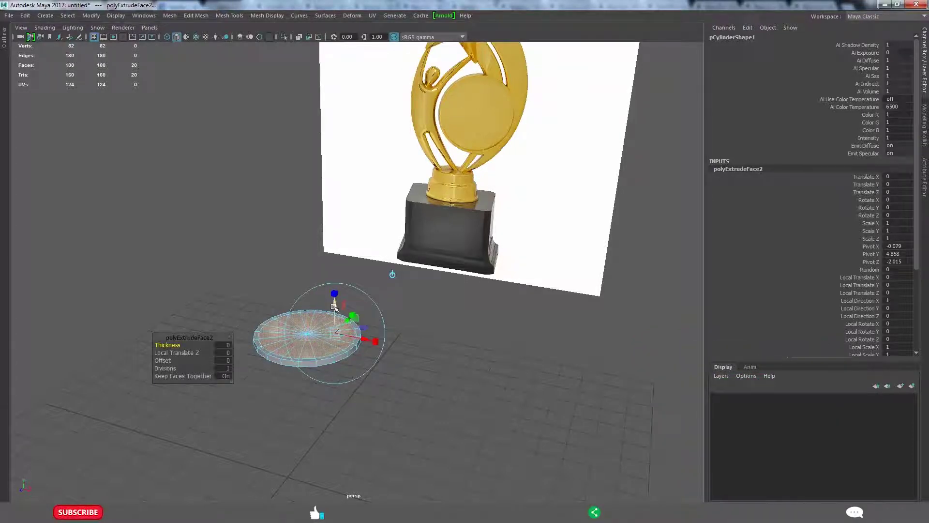
pyautogui.moveTo(335, 306); pyautogui.dragTo(331, 290)
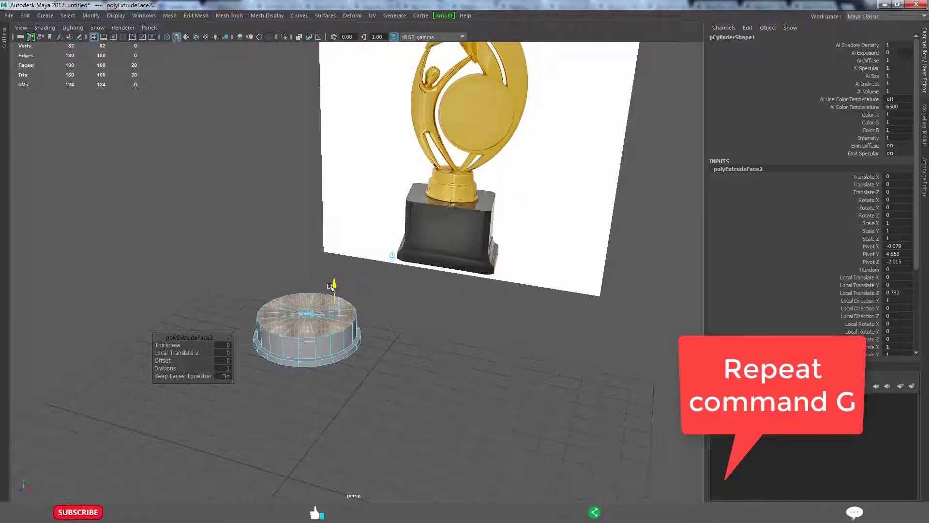
pyautogui.moveTo(457, 311)
pyautogui.keyDown('alt'); pyautogui.mouseDown()
pyautogui.moveTo(391, 338)
pyautogui.moveTo(331, 327)
pyautogui.mouseUp(); pyautogui.keyUp('alt')
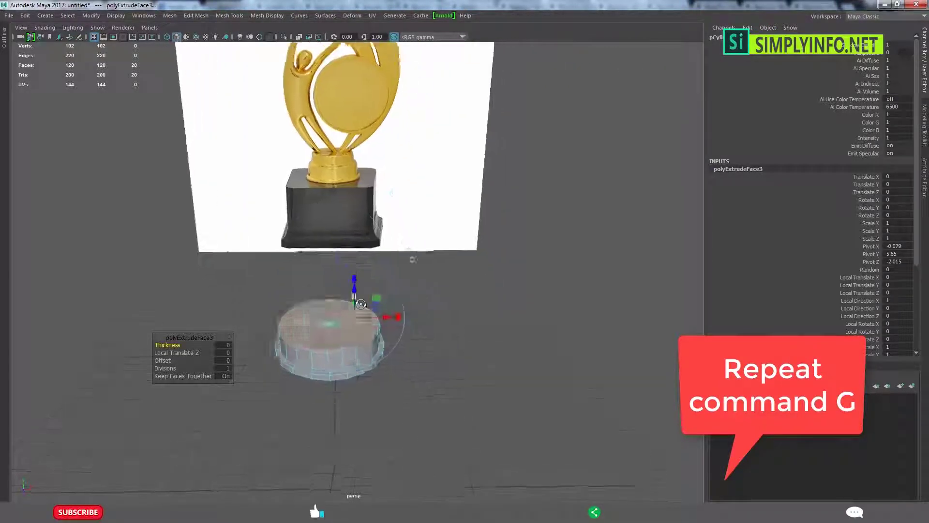
pyautogui.press('g')
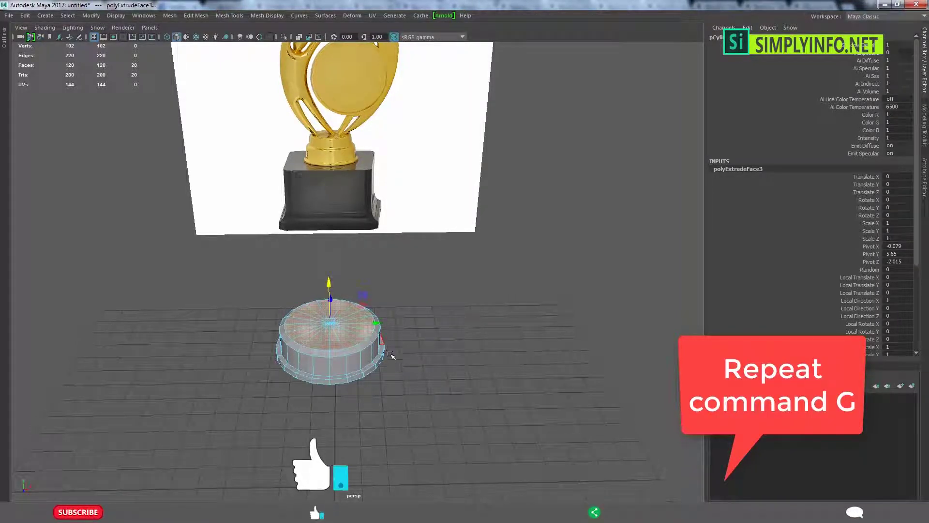
pyautogui.keyDown('alt'); pyautogui.moveTo(328, 284); pyautogui.dragTo(374, 329); pyautogui.keyUp('alt')
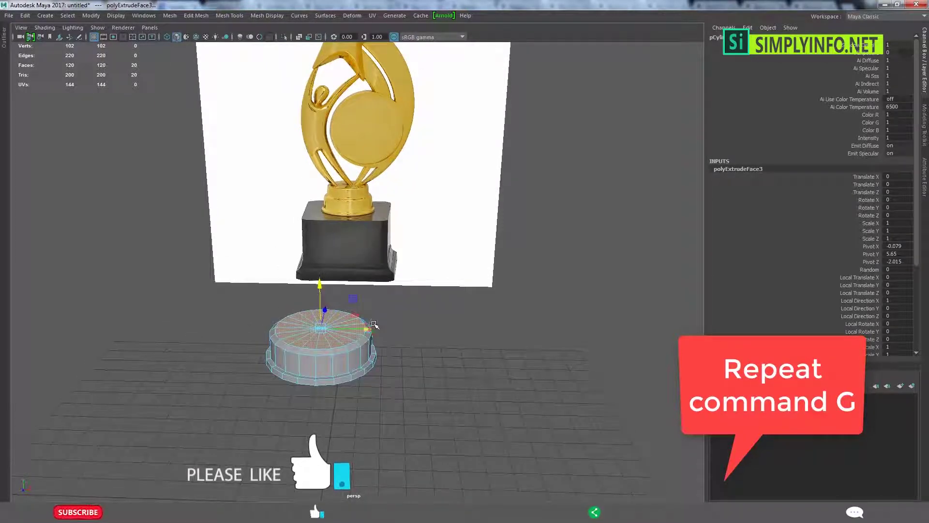
pyautogui.press('g')
pyautogui.moveTo(339, 296)
pyautogui.mouseDown()
pyautogui.moveTo(337, 281)
pyautogui.moveTo(339, 311)
pyautogui.mouseUp()
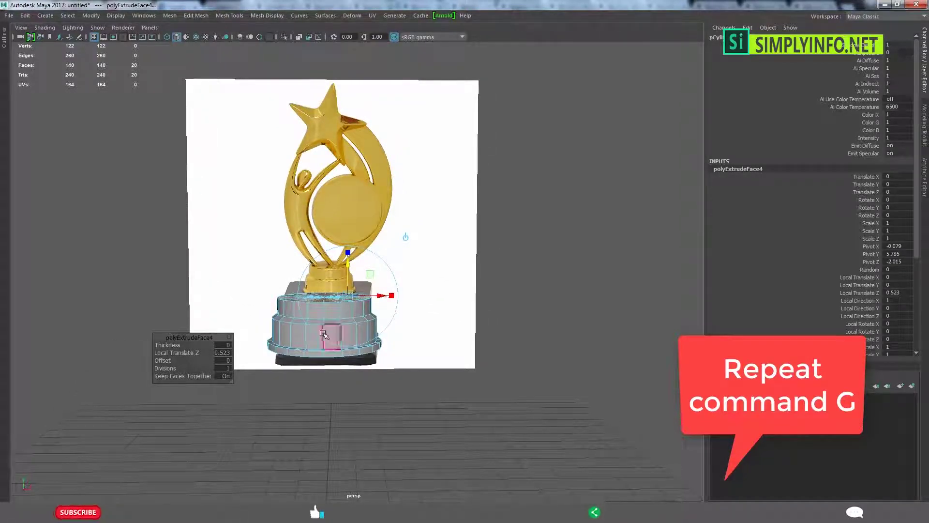
pyautogui.keyDown('alt'); pyautogui.moveTo(455, 344); pyautogui.dragTo(403, 405); pyautogui.keyUp('alt')
pyautogui.press('space')
# Lower pCylinder1 in the front view and select its two middle vertex rings.
pyautogui.press('space')
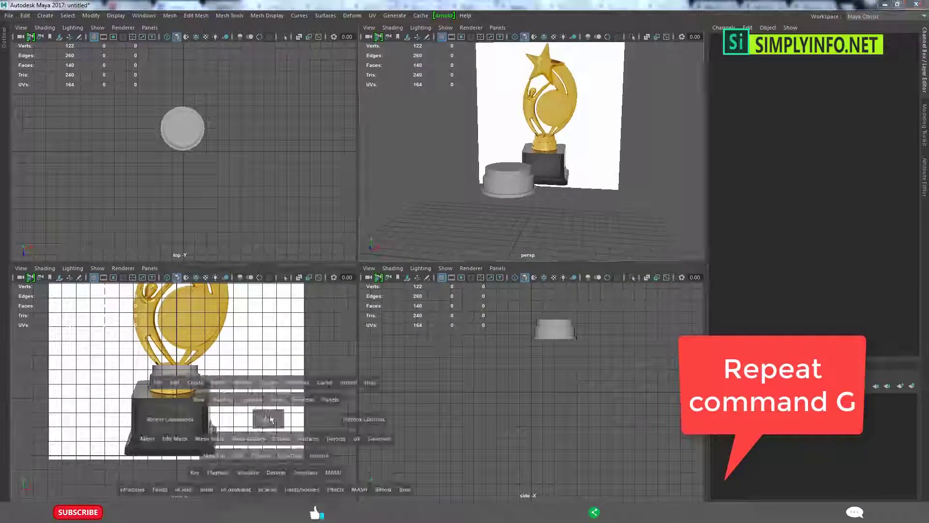
pyautogui.press('space')
pyautogui.click(342, 210)
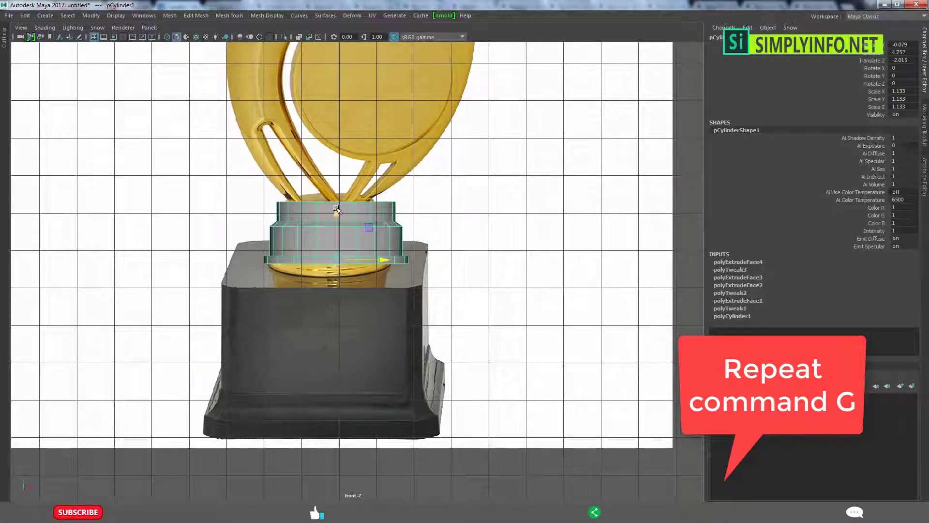
pyautogui.moveTo(336, 209); pyautogui.dragTo(333, 217)
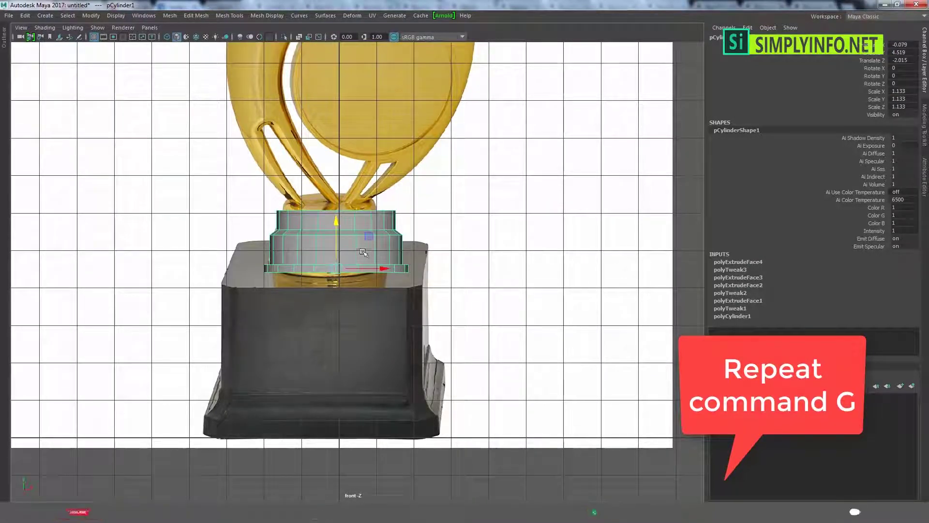
pyautogui.press('F9')
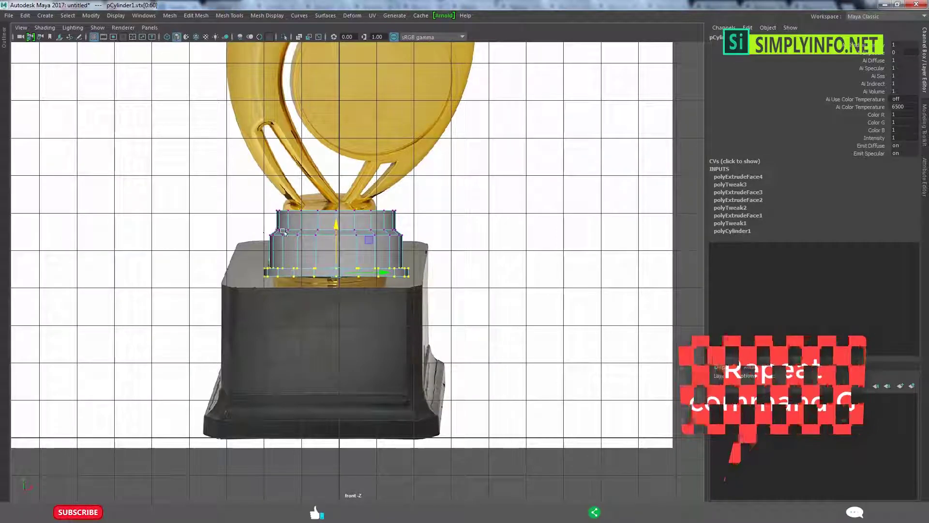
pyautogui.moveTo(261, 225); pyautogui.dragTo(412, 239)
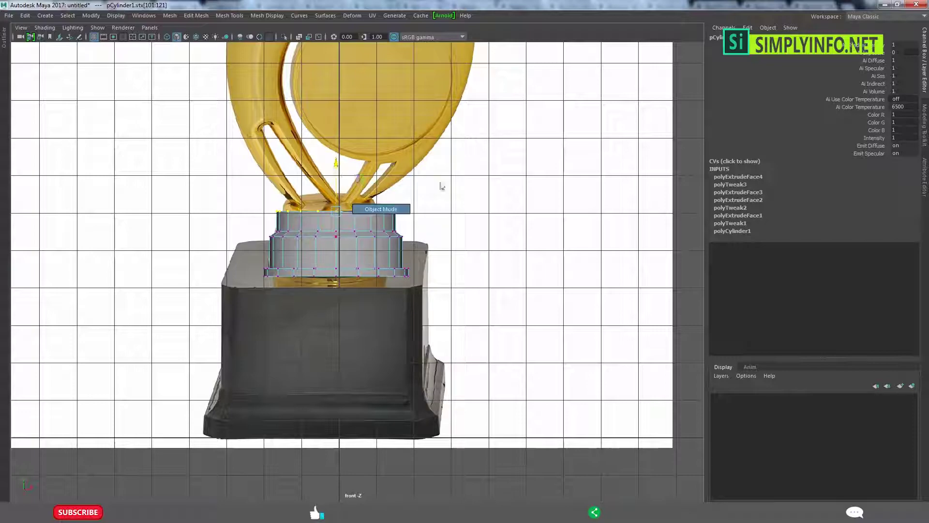
pyautogui.press('space')
pyautogui.press('space')
# Orbit and zoom the perspective view to inspect the stepped base against the reference, then return to the front view.
pyautogui.click(498, 362)
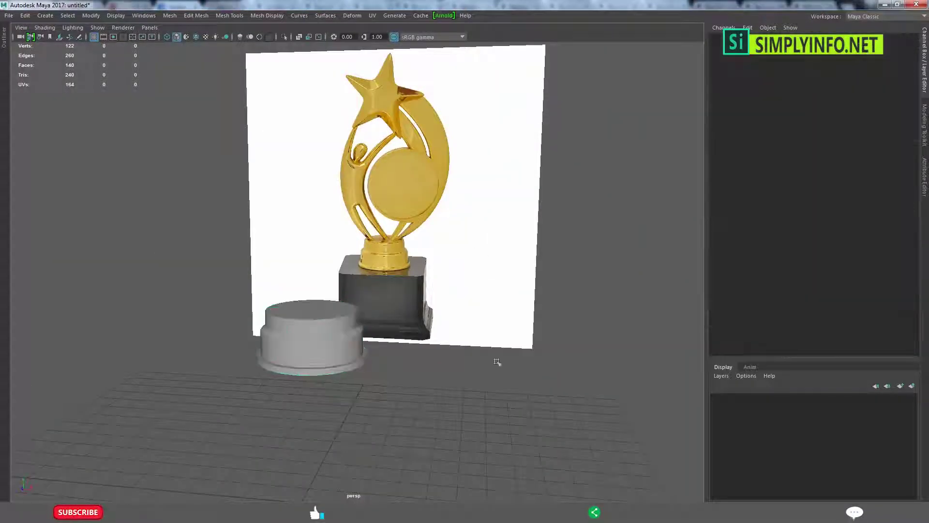
pyautogui.keyDown('alt'); pyautogui.moveTo(497, 361); pyautogui.dragTo(392, 328); pyautogui.keyUp('alt')
pyautogui.keyDown('alt'); pyautogui.moveTo(392, 328); pyautogui.dragTo(436, 336, button='right'); pyautogui.keyUp('alt')
pyautogui.keyDown('alt'); pyautogui.moveTo(436, 336); pyautogui.dragTo(424, 325, button='middle'); pyautogui.keyUp('alt')
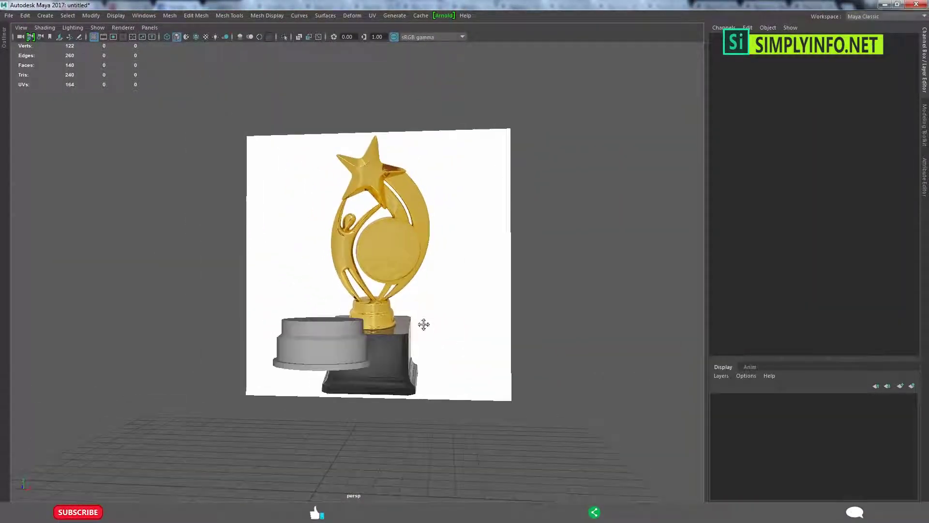
pyautogui.keyDown('alt'); pyautogui.moveTo(424, 325); pyautogui.dragTo(451, 339); pyautogui.keyUp('alt')
pyautogui.keyDown('alt'); pyautogui.moveTo(450, 339); pyautogui.dragTo(466, 359, button='right'); pyautogui.keyUp('alt')
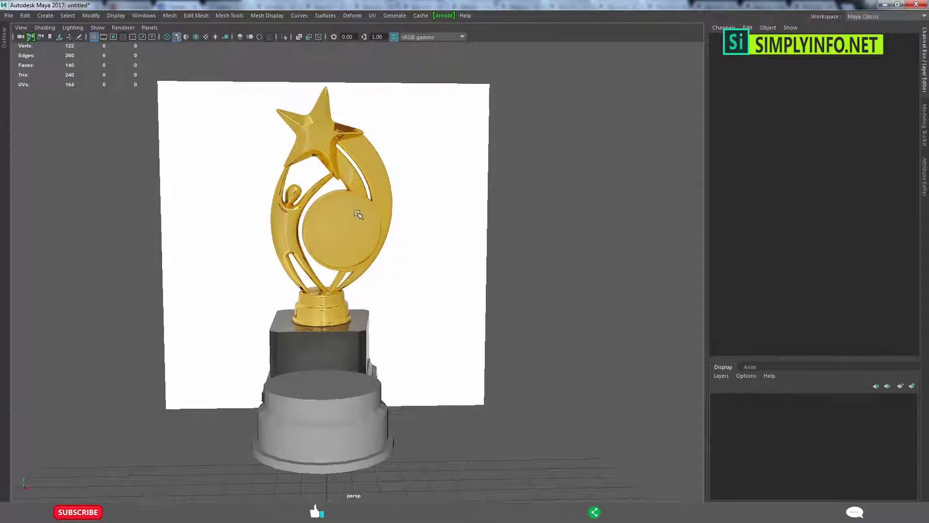
pyautogui.keyDown('alt'); pyautogui.moveTo(283, 210); pyautogui.dragTo(404, 281, button='right'); pyautogui.keyUp('alt')
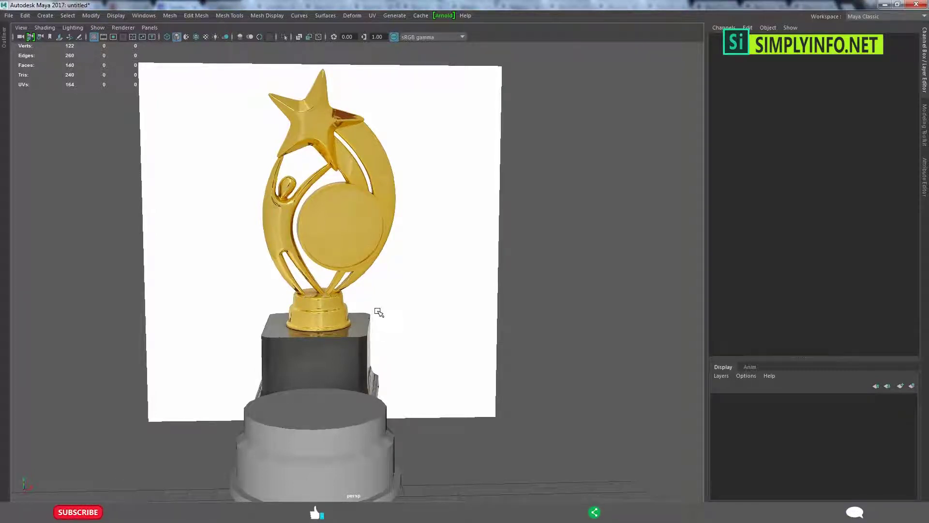
pyautogui.press('space')
pyautogui.press('space')
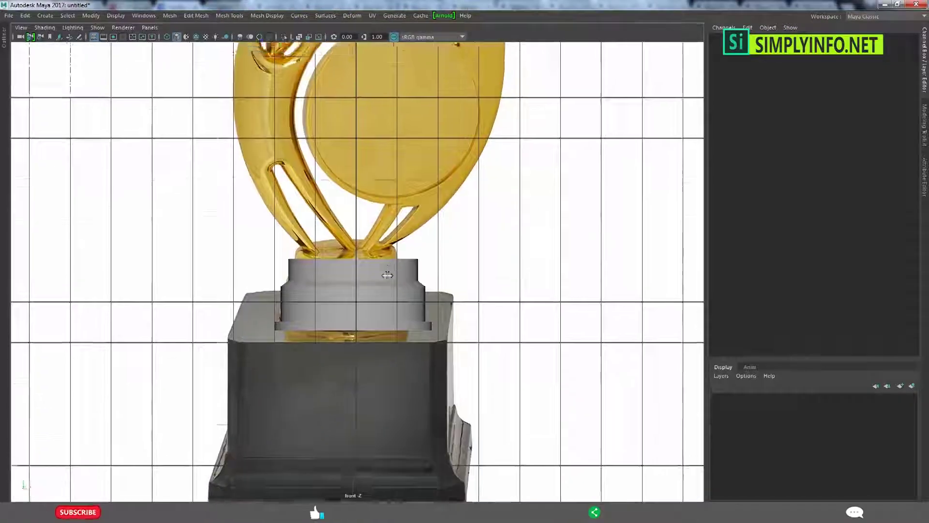
# Draw a polygon cube, pCube1, in the front view next to the figure's body.
pyautogui.scroll(-3, 387, 275)
pyautogui.scroll(-3, 368, 277)
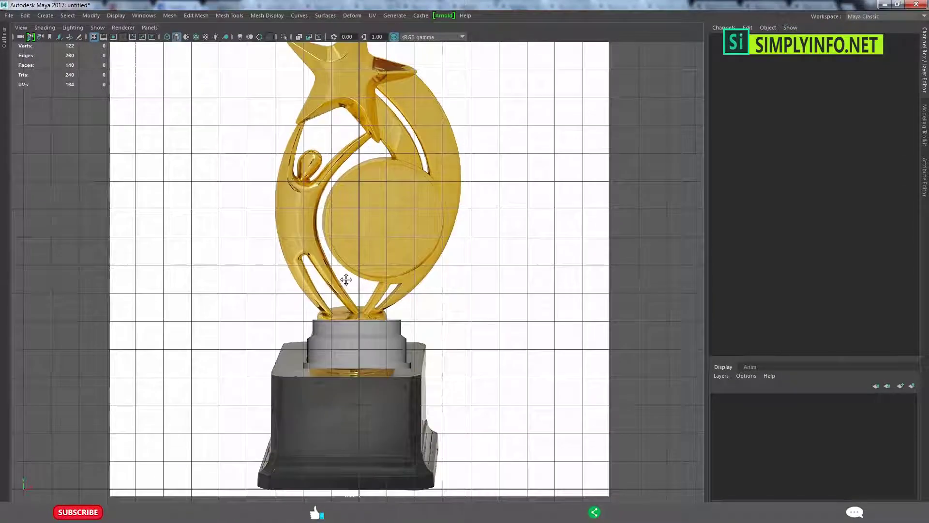
pyautogui.keyDown('alt'); pyautogui.moveTo(346, 280); pyautogui.dragTo(352, 289, button='middle'); pyautogui.keyUp('alt')
pyautogui.hotkey('ctrl', 'space')
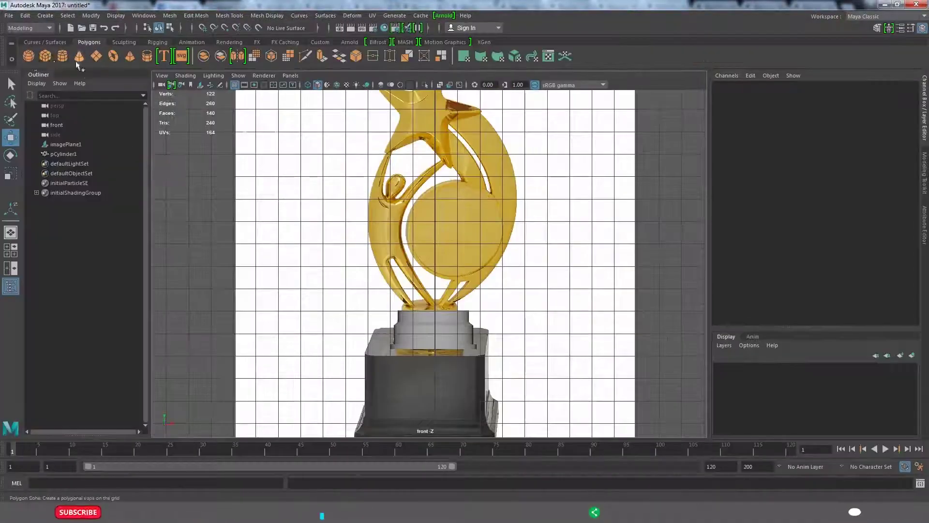
pyautogui.click(53, 57)
pyautogui.scroll(2, 387, 271)
pyautogui.scroll(2, 387, 271)
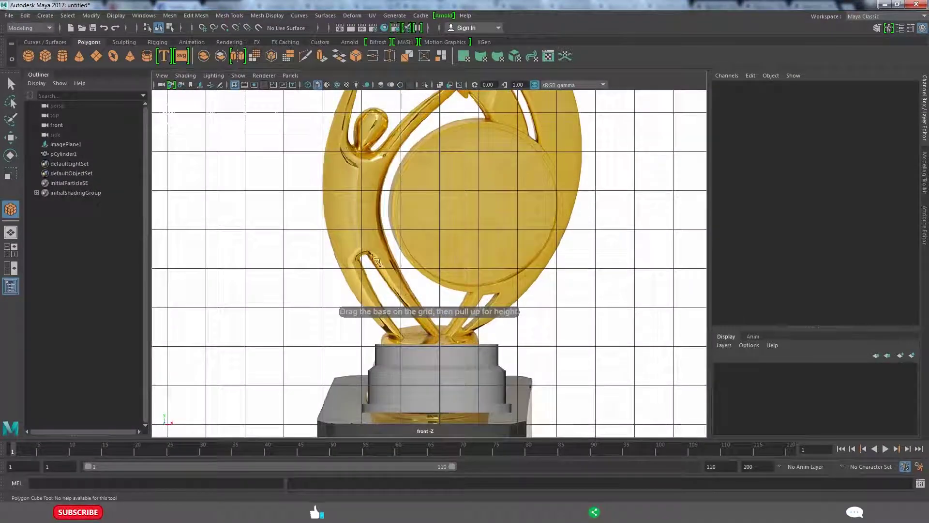
pyautogui.moveTo(365, 247)
pyautogui.mouseDown()
pyautogui.moveTo(418, 303)
pyautogui.moveTo(420, 346)
pyautogui.mouseUp()
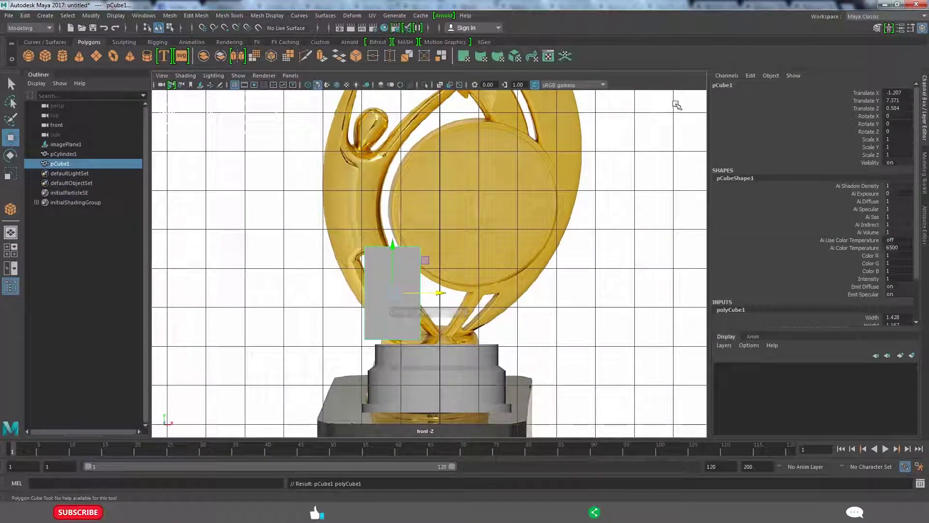
pyautogui.press('space')
# Raise the cube onto the torso and tilt it to match the body's angle.
pyautogui.press('space')
pyautogui.keyDown('alt'); pyautogui.moveTo(502, 252); pyautogui.dragTo(253, 390); pyautogui.keyUp('alt')
pyautogui.press('space')
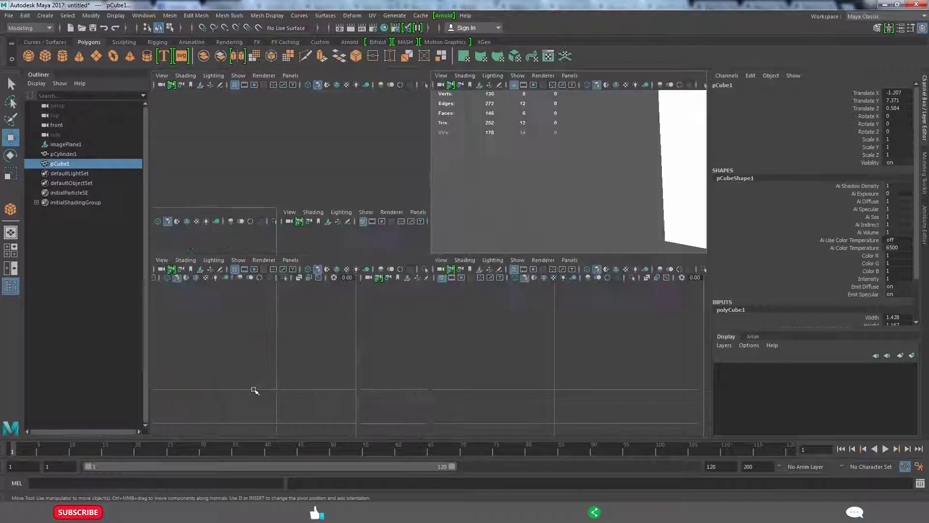
pyautogui.press('space')
pyautogui.moveTo(384, 285)
pyautogui.mouseDown(button='middle')
pyautogui.moveTo(354, 254)
pyautogui.moveTo(372, 203)
pyautogui.mouseUp(button='middle')
pyautogui.scroll(3, 372, 204)
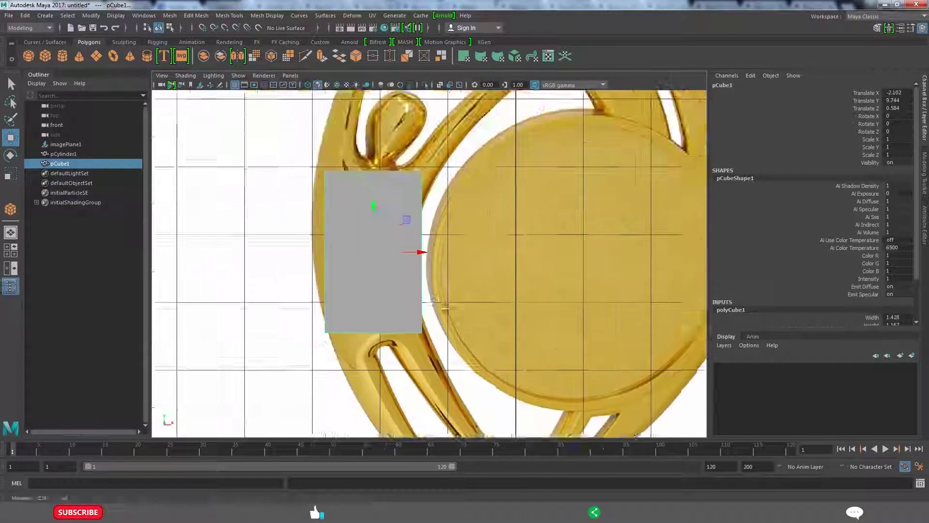
pyautogui.scroll(2, 404, 223)
pyautogui.press('e')
pyautogui.moveTo(425, 304)
pyautogui.mouseDown(button='middle')
pyautogui.moveTo(460, 246)
pyautogui.moveTo(469, 257)
pyautogui.moveTo(460, 263)
pyautogui.mouseUp(button='middle')
# Move the cube's top corner vertices so its top edge slants like the reference outline.
pyautogui.scroll(2, 388, 259)
pyautogui.scroll(2, 338, 185)
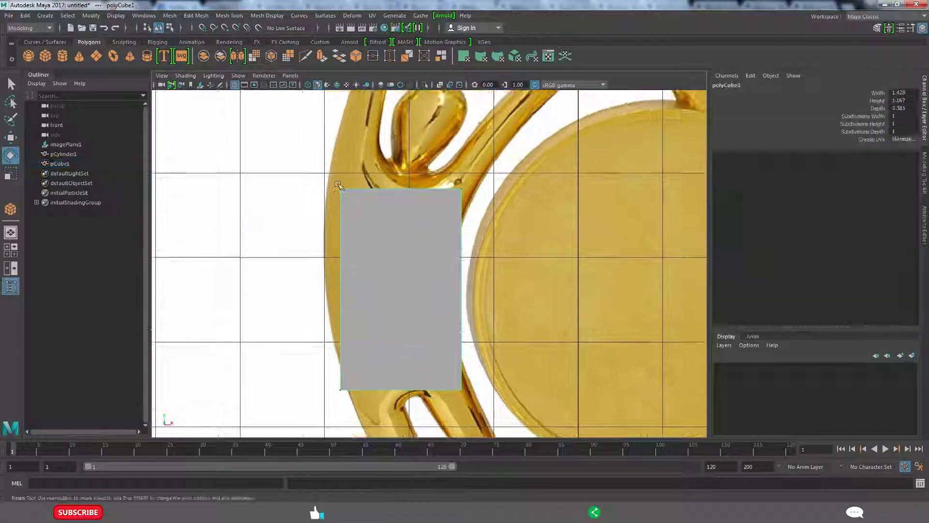
pyautogui.moveTo(338, 184)
pyautogui.mouseDown()
pyautogui.moveTo(363, 204)
pyautogui.moveTo(332, 173)
pyautogui.mouseUp()
pyautogui.press('w')
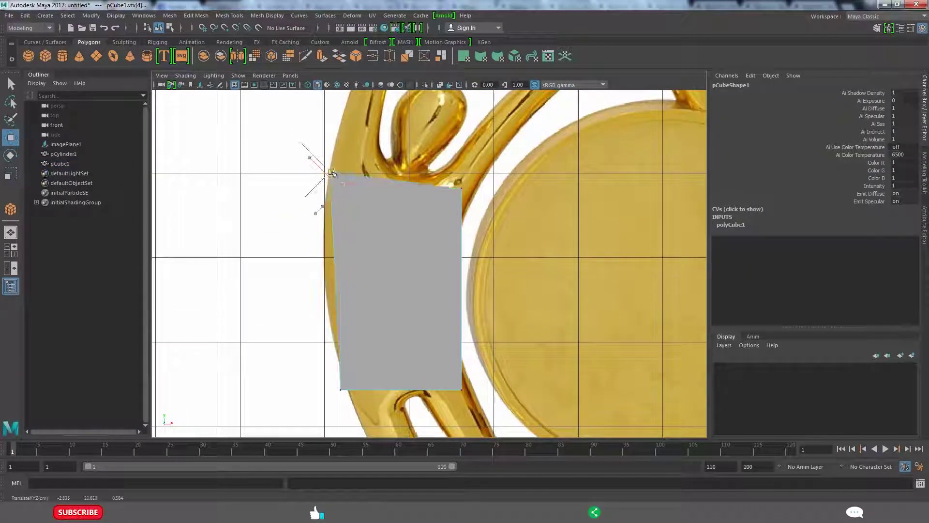
pyautogui.moveTo(472, 210); pyautogui.dragTo(455, 226)
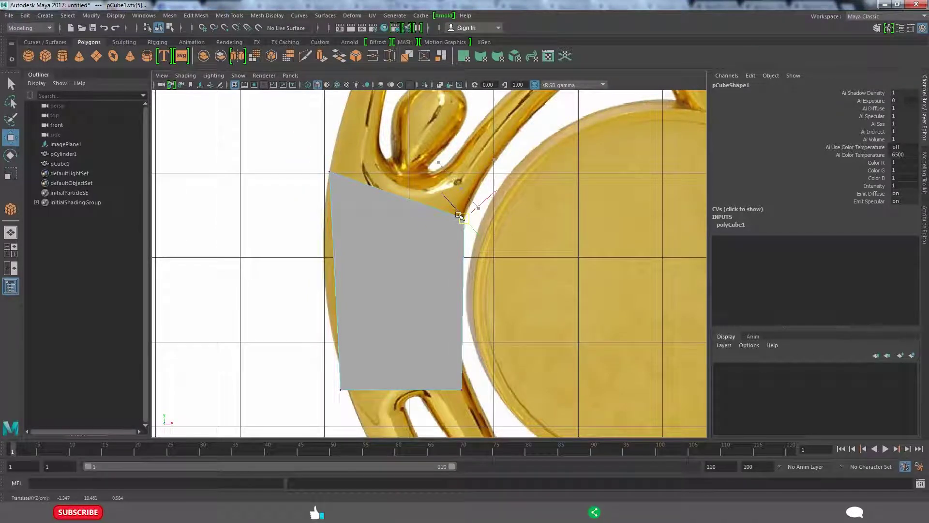
pyautogui.click(329, 174)
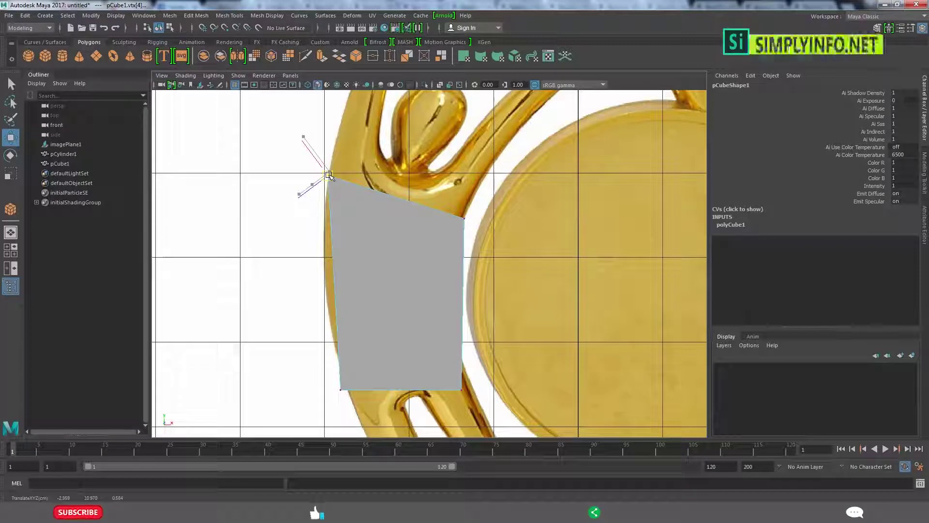
pyautogui.keyDown('alt'); pyautogui.moveTo(370, 286); pyautogui.dragTo(353, 259, button='middle'); pyautogui.keyUp('alt')
pyautogui.press('F10')
pyautogui.click(380, 170)
# Split the block with an edge ring and bend the new middle vertices inward on the right side.
pyautogui.keyDown('shift'); pyautogui.moveTo(316, 255); pyautogui.dragTo(350, 268, button='right'); pyautogui.keyUp('shift')
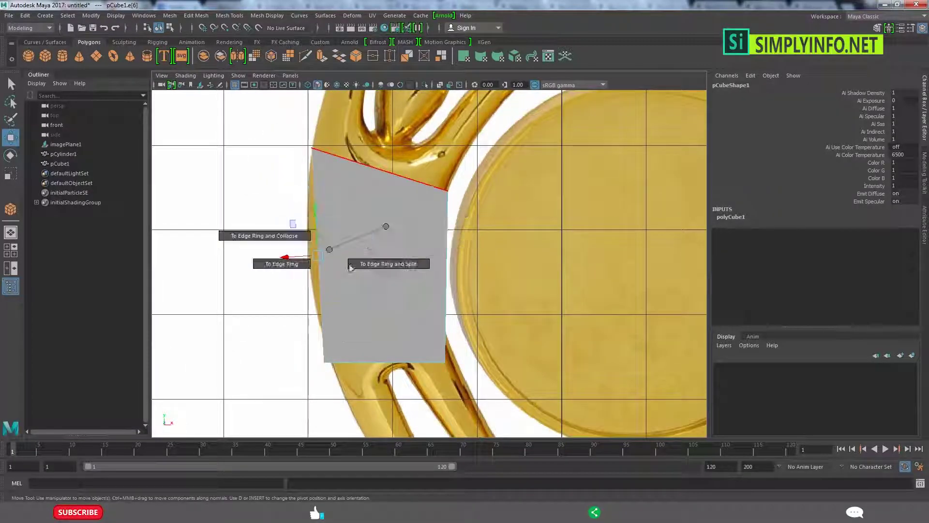
pyautogui.press('F9')
pyautogui.moveTo(266, 228); pyautogui.dragTo(320, 271)
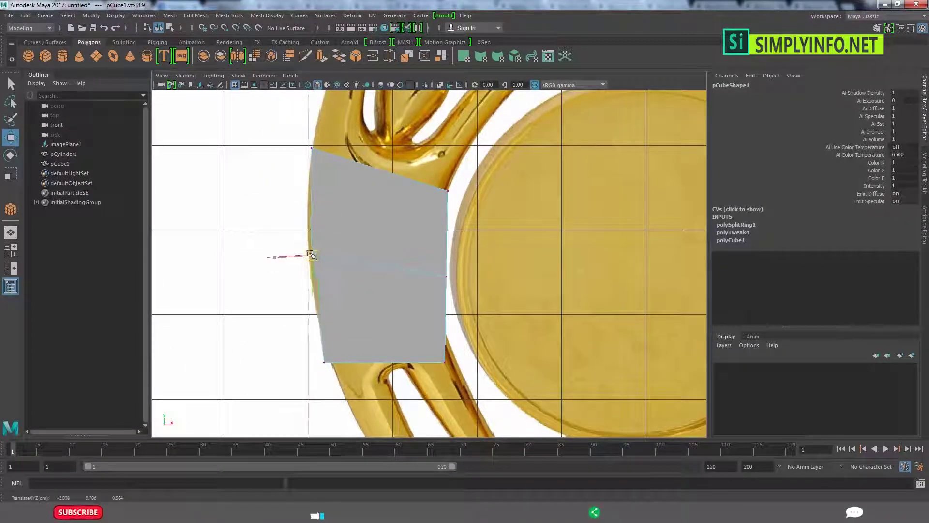
pyautogui.moveTo(455, 286)
pyautogui.mouseDown()
pyautogui.moveTo(438, 268)
pyautogui.moveTo(433, 275)
pyautogui.mouseUp()
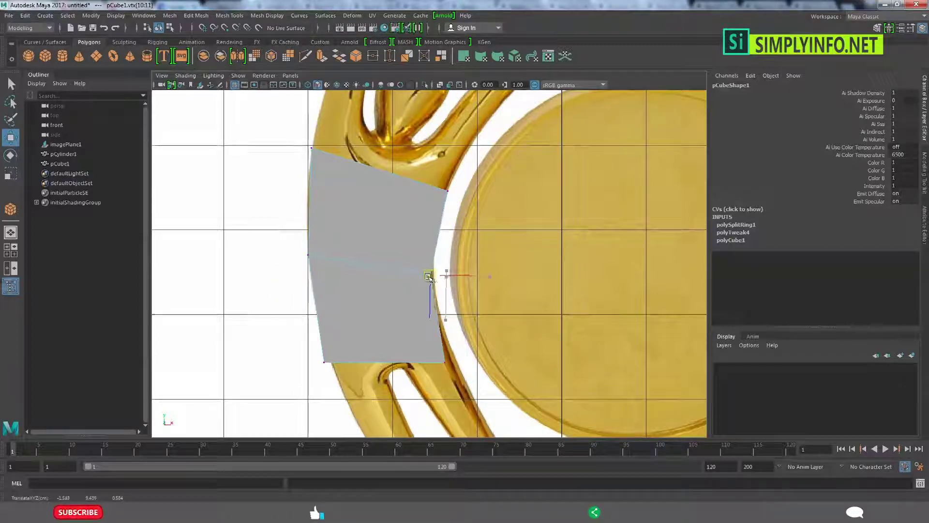
pyautogui.click(446, 355)
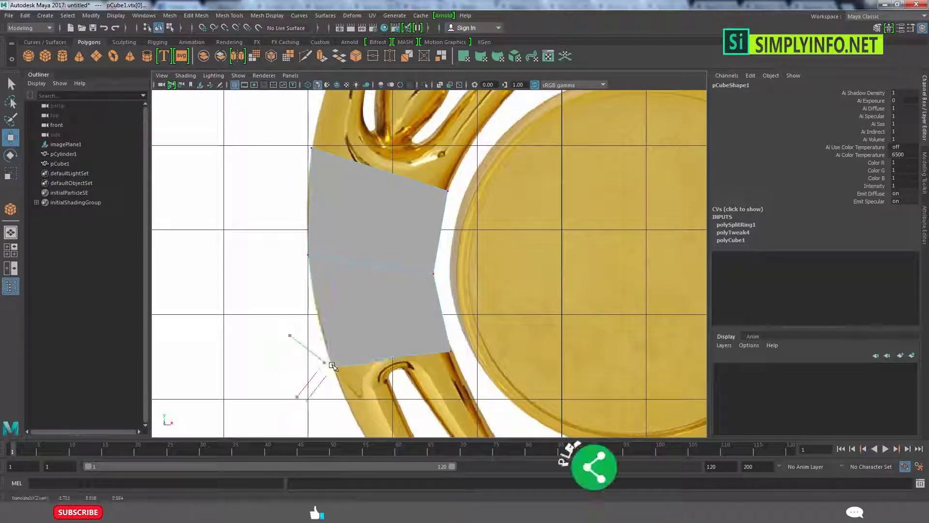
# Add a second edge ring across the block with To Edge Ring and Split.
pyautogui.click(334, 258)
pyautogui.keyDown('ctrl'); pyautogui.rightClick(385, 301); pyautogui.keyUp('ctrl')
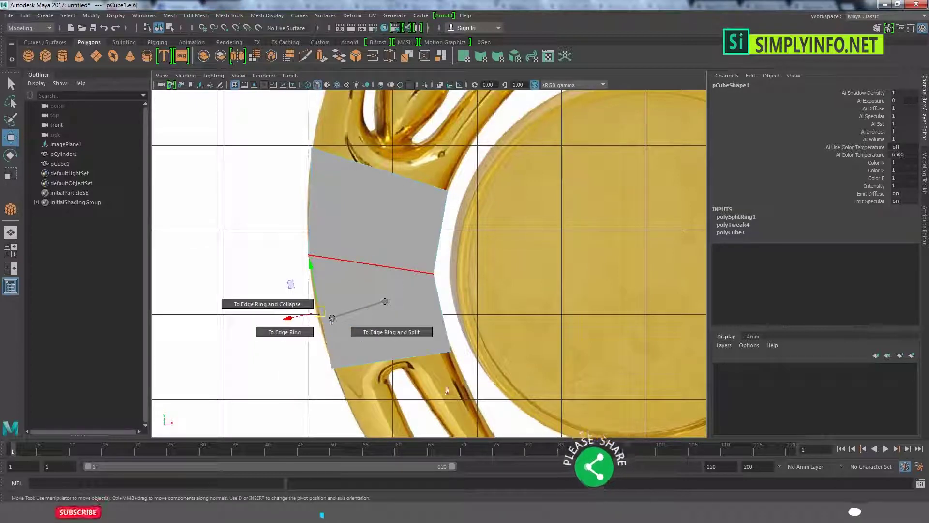
pyautogui.click(392, 328)
pyautogui.click(300, 307)
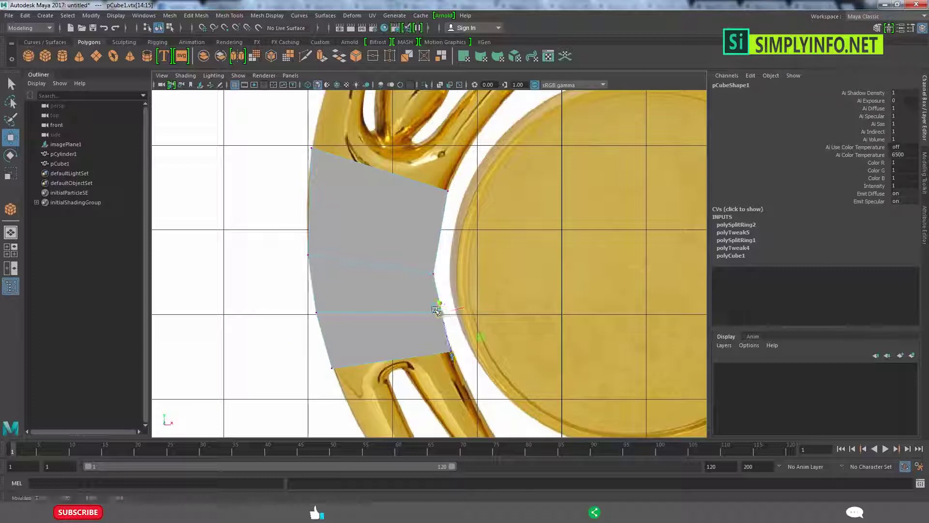
pyautogui.scroll(3, 490, 331)
pyautogui.click(484, 323)
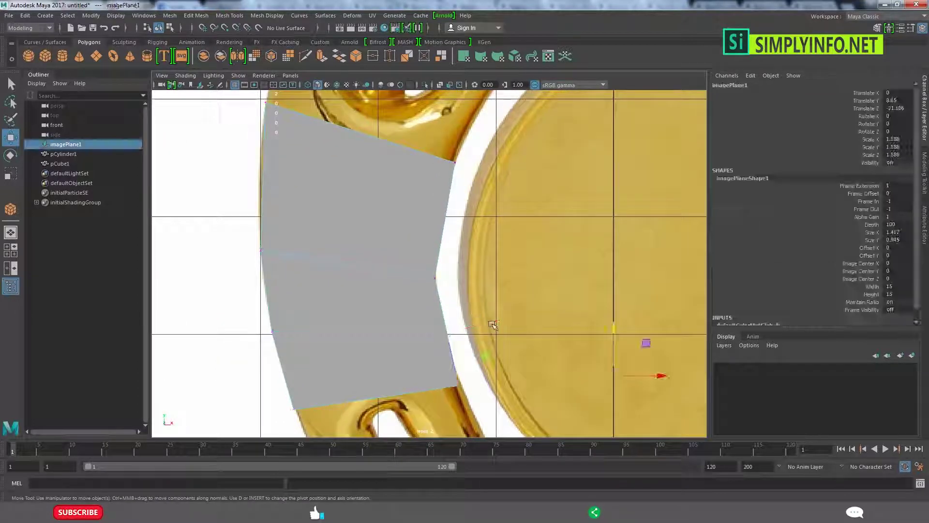
pyautogui.hotkey('ctrl', 'z')
pyautogui.keyDown('alt'); pyautogui.moveTo(483, 323); pyautogui.dragTo(483, 376, button='middle'); pyautogui.keyUp('alt')
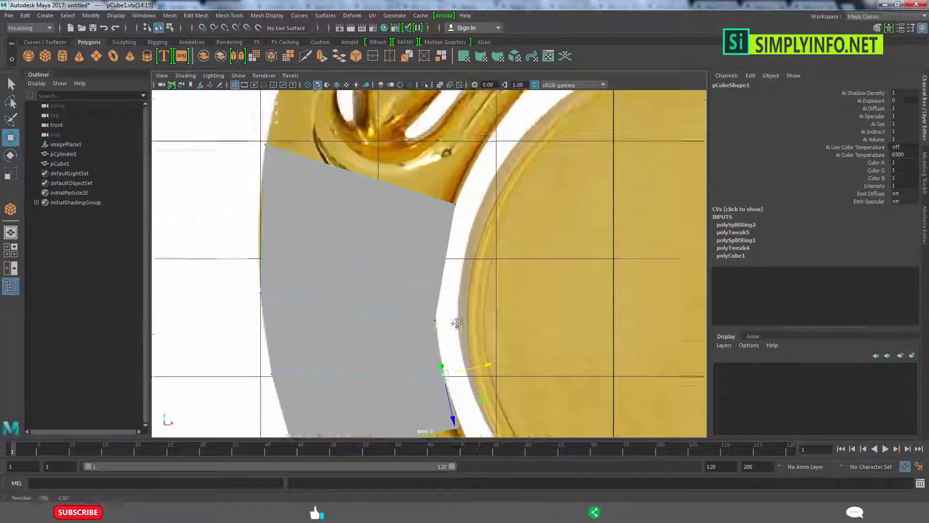
pyautogui.keyDown('alt'); pyautogui.moveTo(291, 207); pyautogui.dragTo(290, 206, button='middle'); pyautogui.keyUp('alt')
# Add a third edge ring and pull a right-edge vertex outward to follow the curve.
pyautogui.click(460, 275)
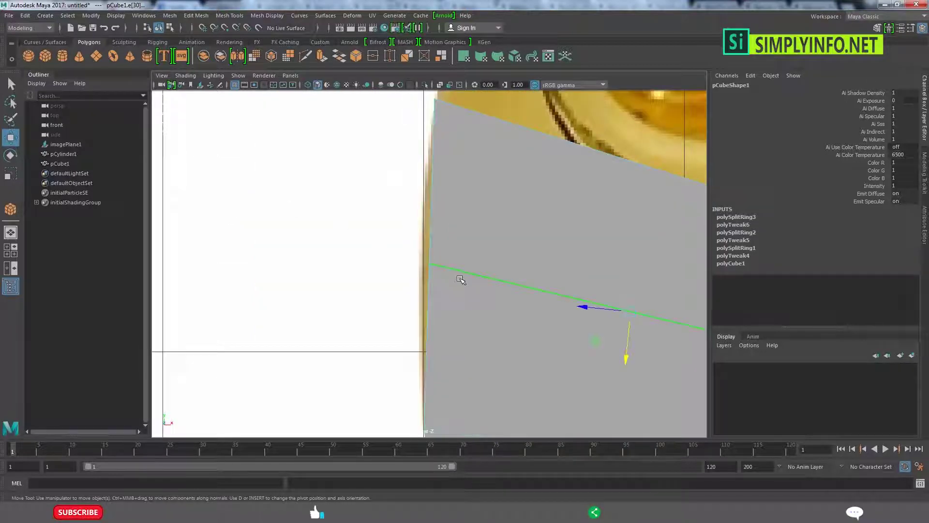
pyautogui.scroll(-5, 414, 263)
pyautogui.scroll(3, 428, 257)
pyautogui.click(428, 258)
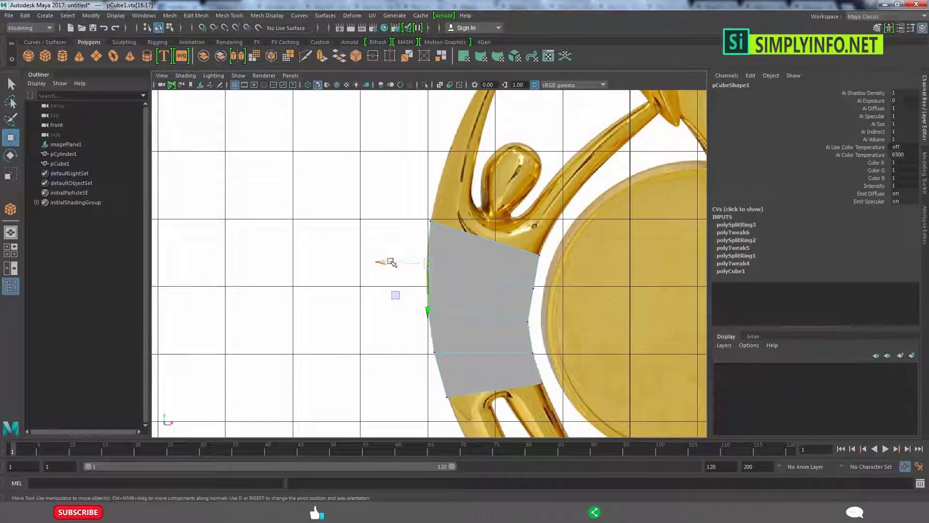
pyautogui.scroll(2, 385, 261)
pyautogui.scroll(3, 426, 291)
pyautogui.click(494, 296)
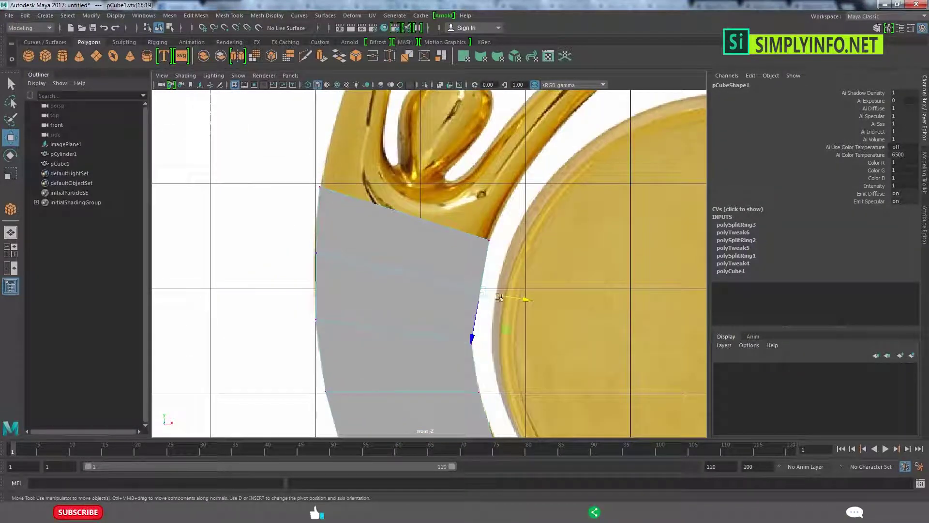
pyautogui.moveTo(499, 297); pyautogui.dragTo(512, 298)
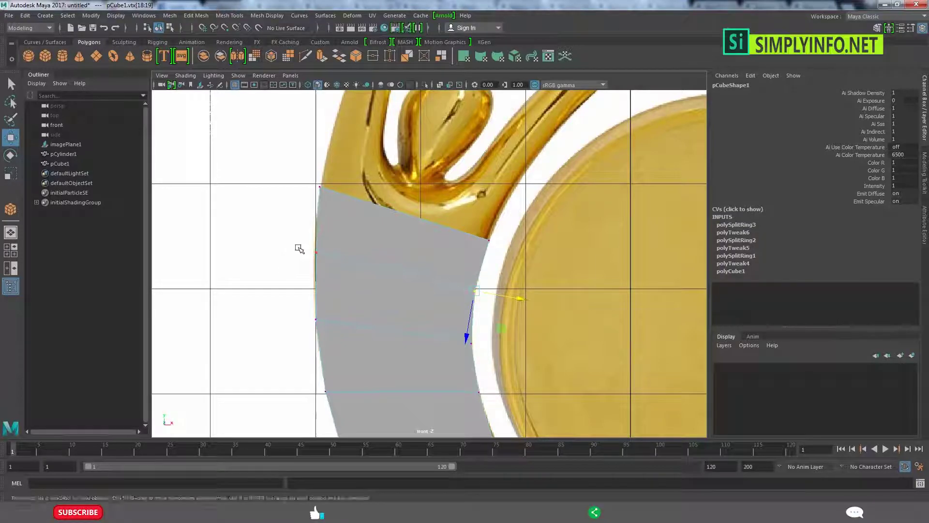
# Adjust another right-edge vertex, then return to object mode and frame the area above the base.
pyautogui.click(275, 250)
pyautogui.keyDown('alt'); pyautogui.moveTo(281, 249); pyautogui.dragTo(238, 240, button='middle'); pyautogui.keyUp('alt')
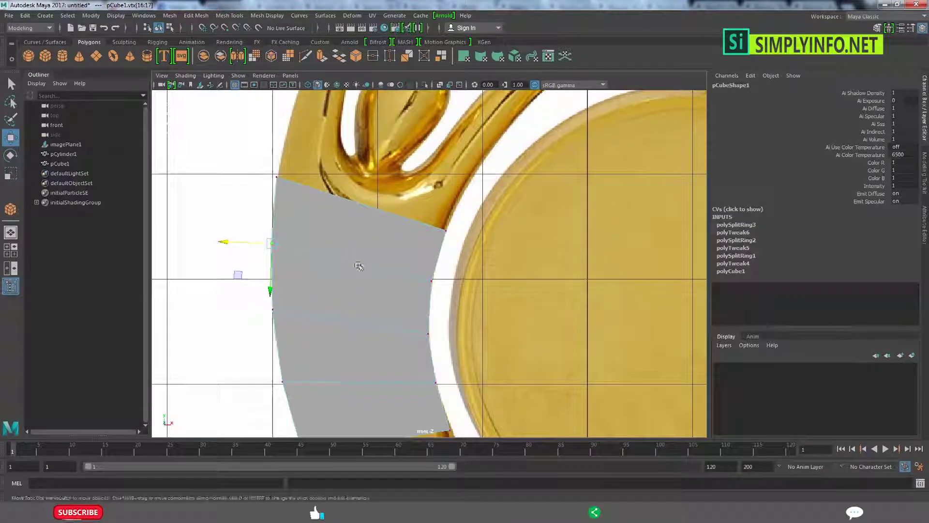
pyautogui.click(431, 281)
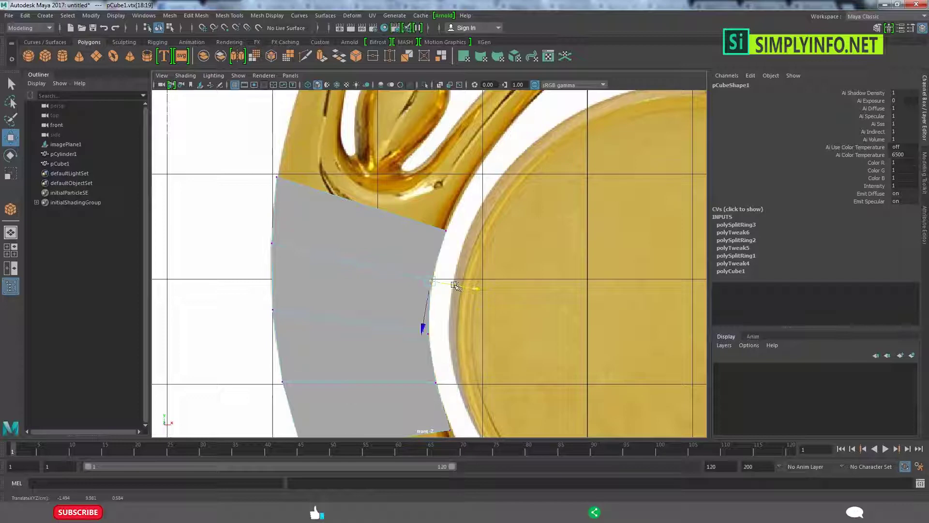
pyautogui.scroll(-3, 455, 286)
pyautogui.press('F8')
pyautogui.scroll(-5, 387, 339)
pyautogui.scroll(2, 436, 314)
pyautogui.scroll(3, 453, 310)
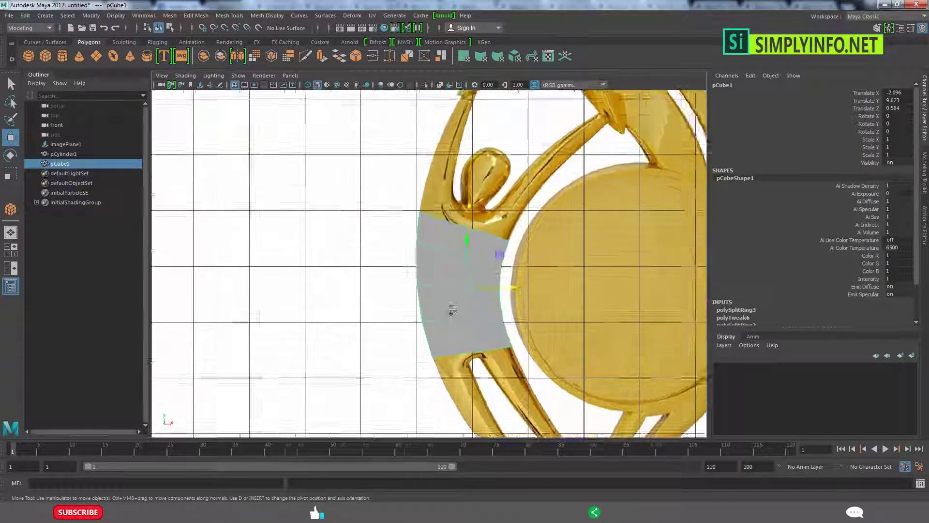
pyautogui.keyDown('alt'); pyautogui.moveTo(452, 309); pyautogui.dragTo(341, 184, button='middle'); pyautogui.keyUp('alt')
pyautogui.scroll(2, 412, 213)
# Move a bottom corner vertex of the block up-left onto the trophy outline.
pyautogui.click(409, 226)
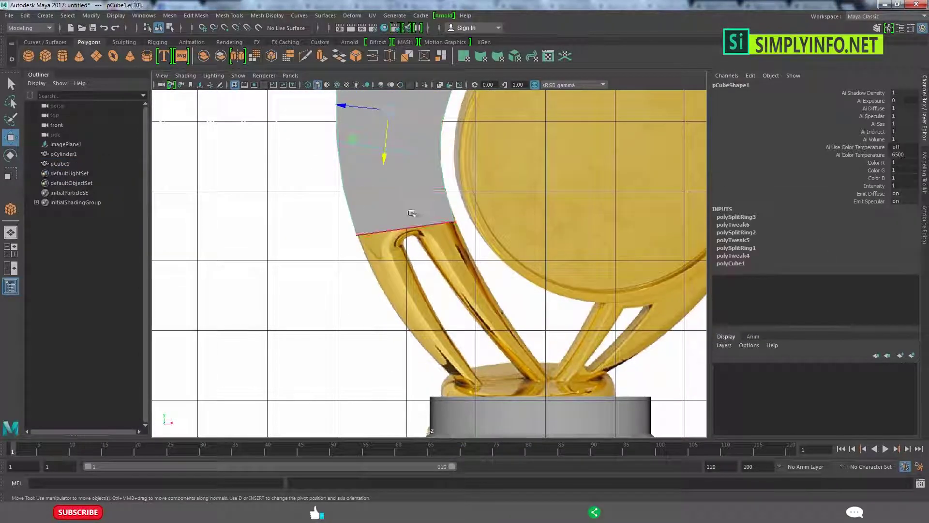
pyautogui.press('F9')
pyautogui.click(440, 213)
pyautogui.moveTo(460, 217); pyautogui.dragTo(453, 216)
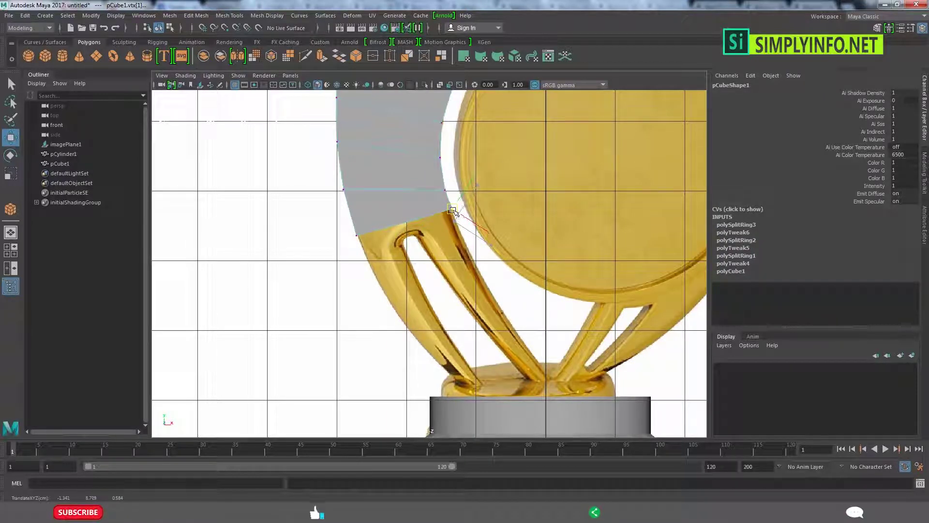
pyautogui.moveTo(405, 213); pyautogui.dragTo(539, 280, button='right')
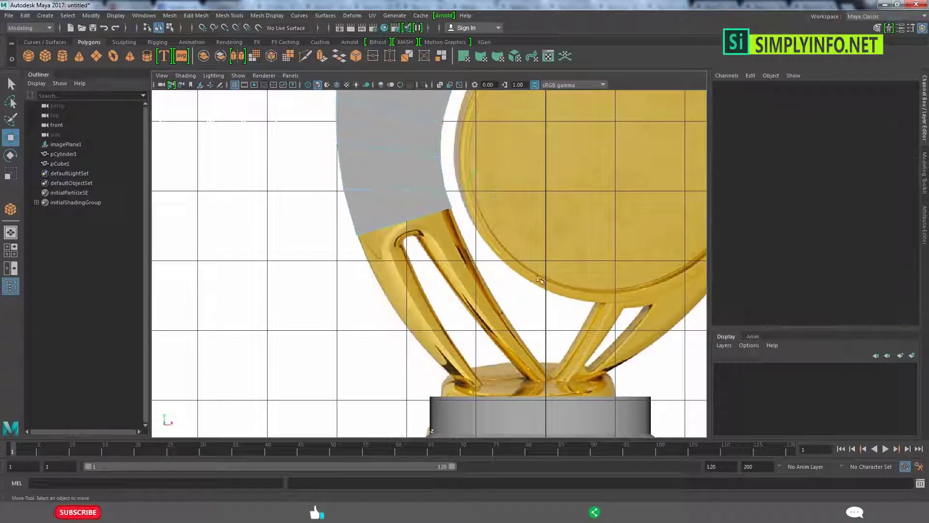
# Extrude the block's bottom face downward along the figure's lower stem.
pyautogui.click(384, 207)
pyautogui.press('F11')
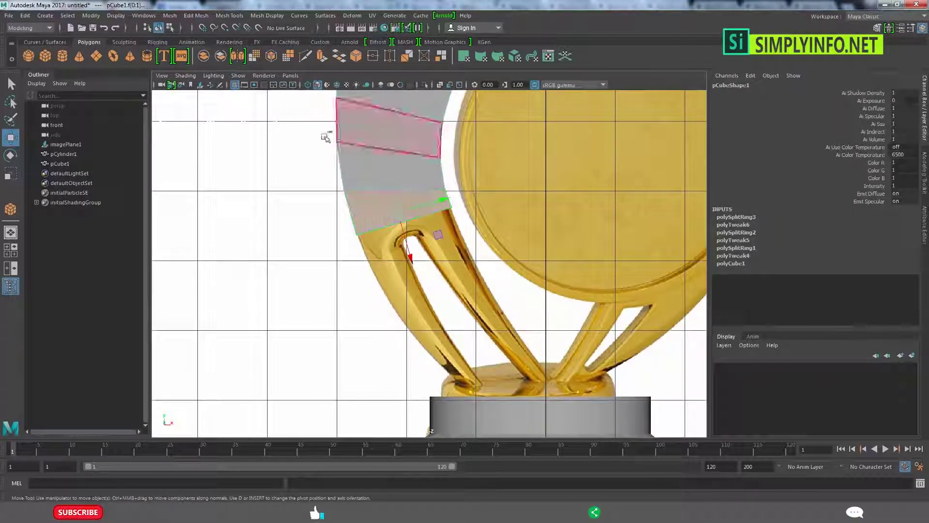
pyautogui.click(402, 159)
pyautogui.press('F10')
pyautogui.click(436, 213)
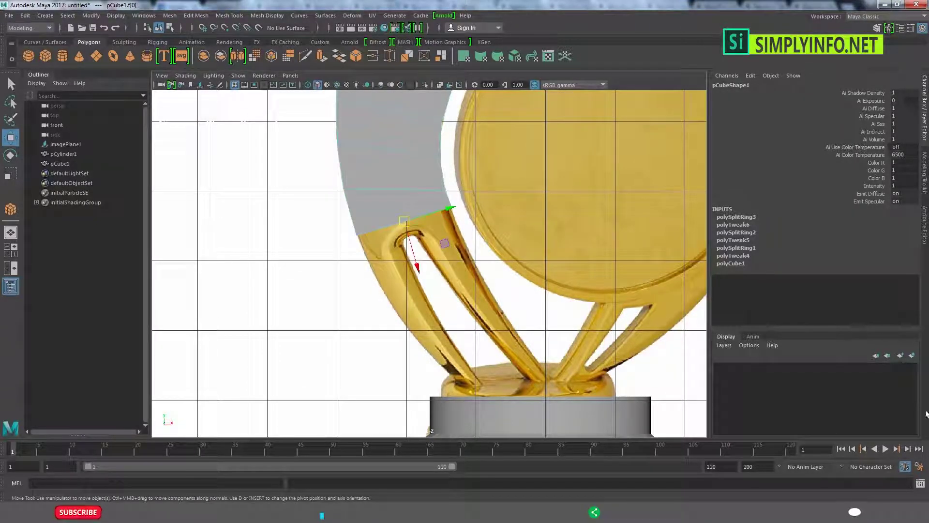
pyautogui.keyDown('alt'); pyautogui.moveTo(470, 242); pyautogui.dragTo(443, 228, button='middle'); pyautogui.keyUp('alt')
pyautogui.keyDown('shift'); pyautogui.moveTo(443, 228); pyautogui.dragTo(382, 239, button='right'); pyautogui.keyUp('shift')
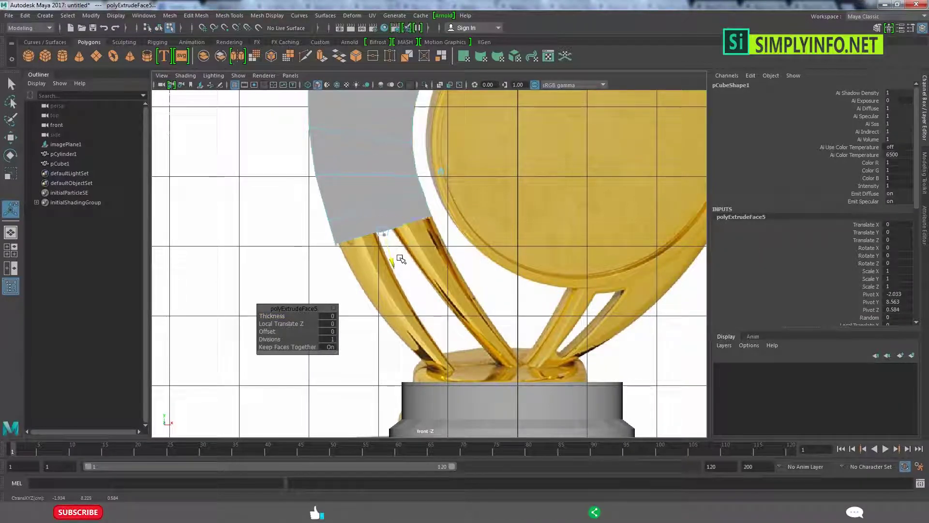
pyautogui.press('q')
pyautogui.press('F8')
# Insert two edge loops across the extended part of the block.
pyautogui.scroll(2, 388, 215)
pyautogui.keyDown('shift'); pyautogui.moveTo(387, 215); pyautogui.dragTo(368, 228, button='right'); pyautogui.keyUp('shift')
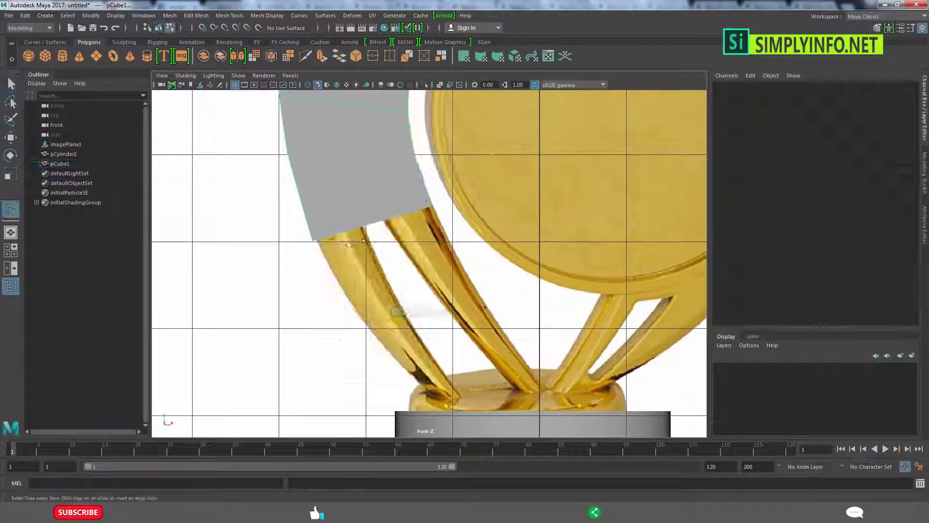
pyautogui.moveTo(364, 227); pyautogui.dragTo(390, 222)
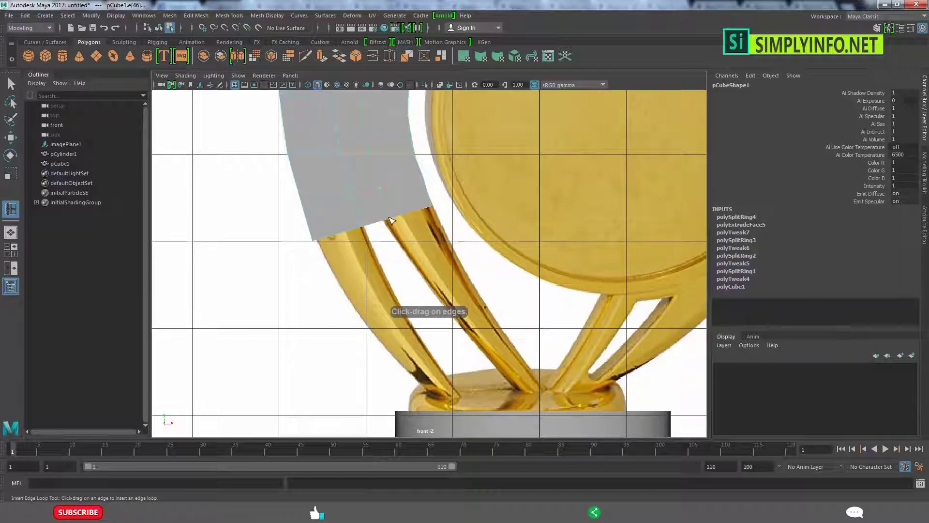
pyautogui.click(391, 220)
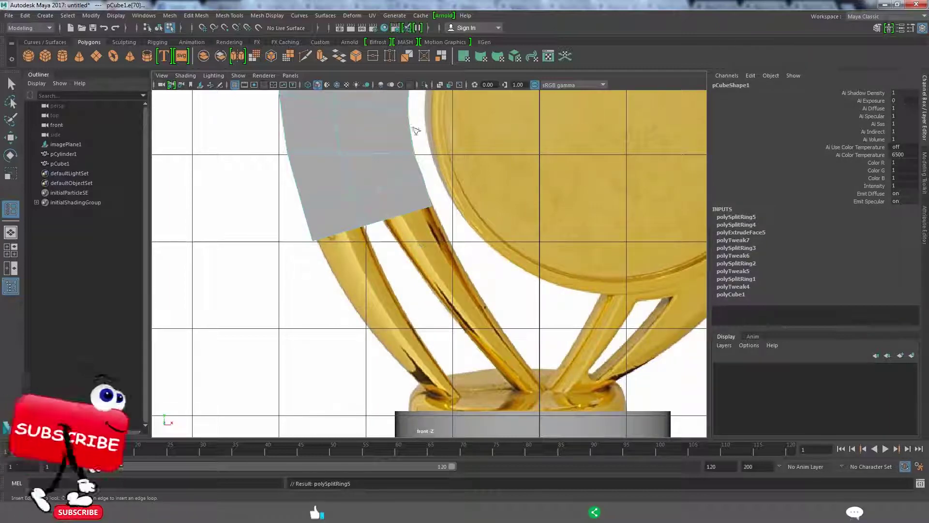
# Toggle X-Ray so the reference shows through, and select a face near the lower edge.
pyautogui.click(438, 85)
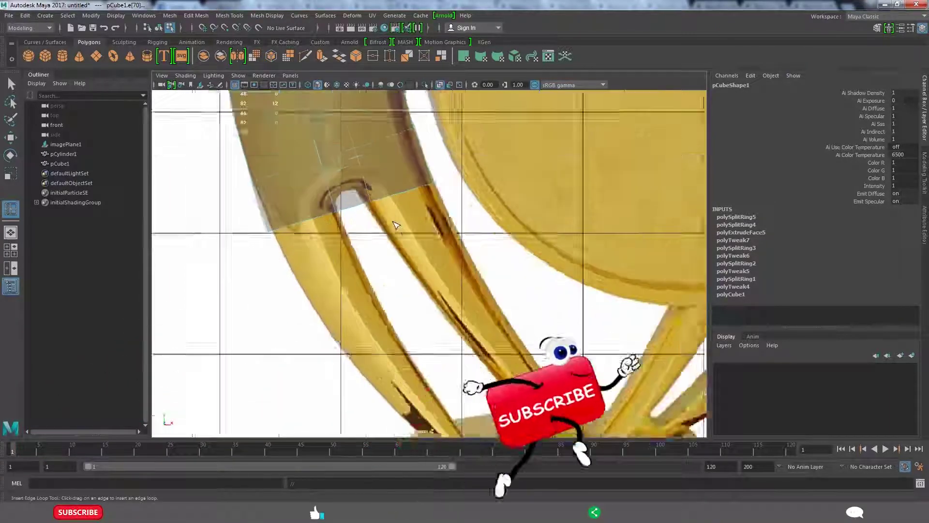
pyautogui.scroll(6, 367, 236)
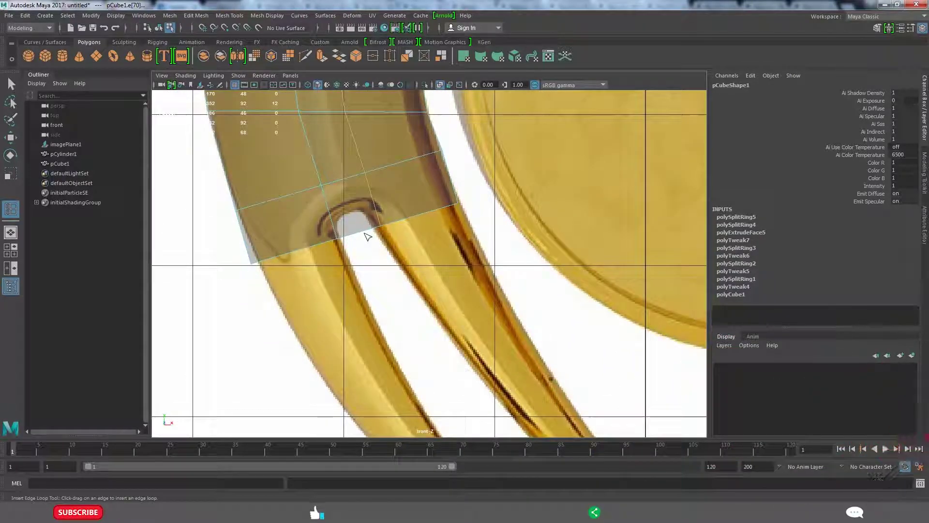
pyautogui.press('w')
pyautogui.press('F11')
pyautogui.click(360, 222)
# Reshape the block's left, lower-left and right corner vertices to follow the outline.
pyautogui.press('F9')
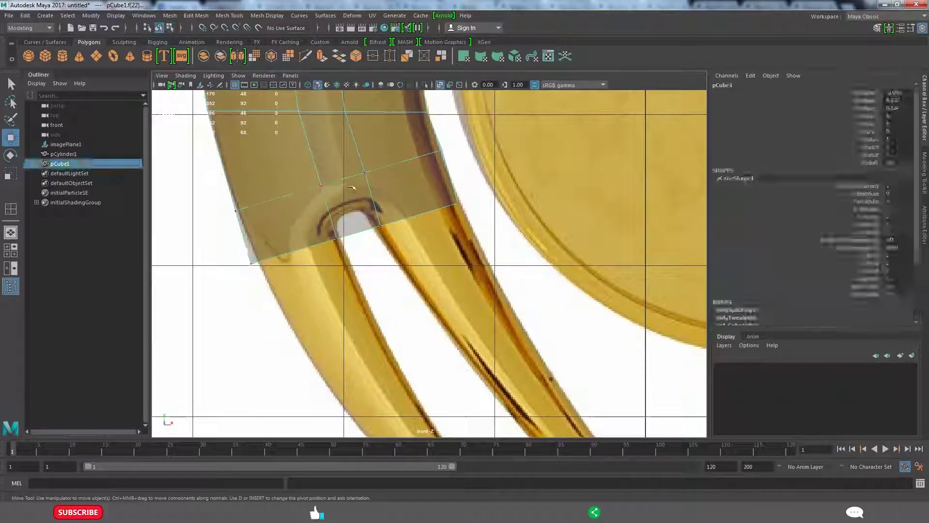
pyautogui.click(236, 213)
pyautogui.moveTo(236, 213); pyautogui.dragTo(246, 226)
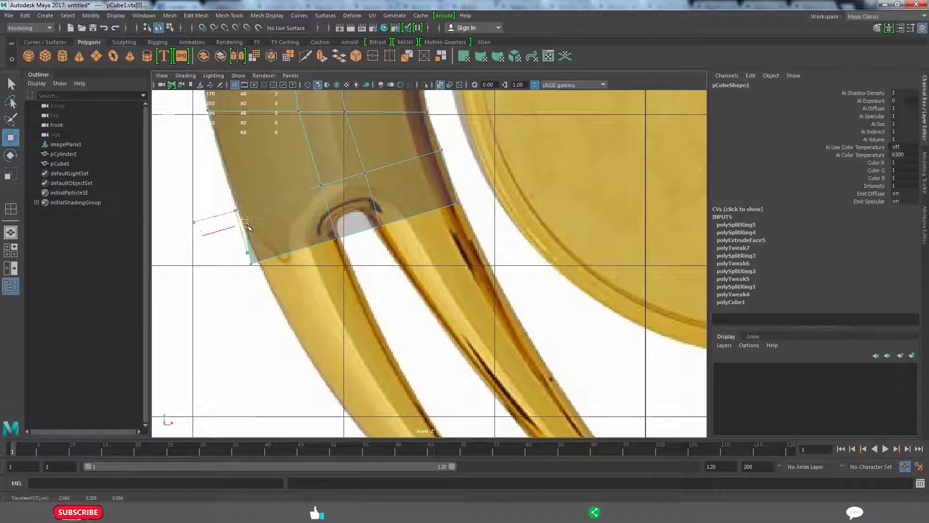
pyautogui.click(334, 209)
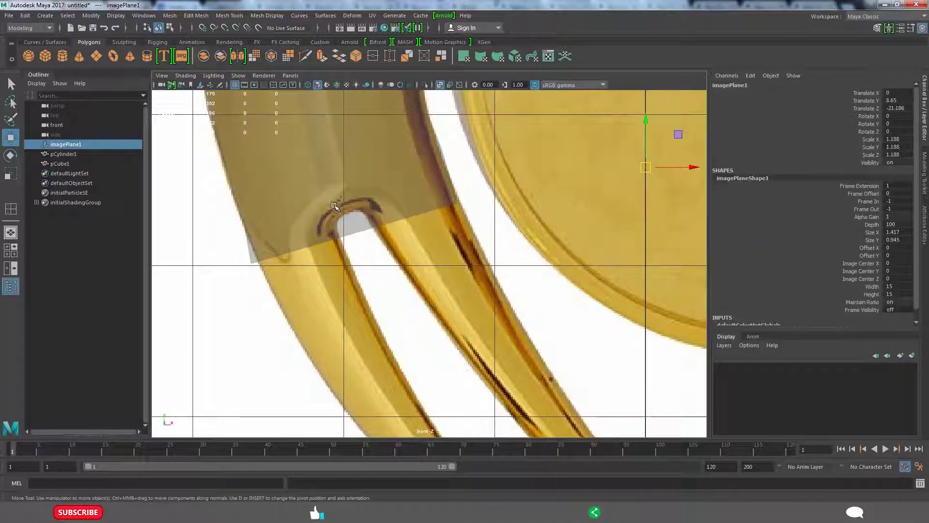
pyautogui.hotkey('ctrl', 'z')
pyautogui.hotkey('ctrl', 'z')
pyautogui.hotkey('ctrl', 'z')
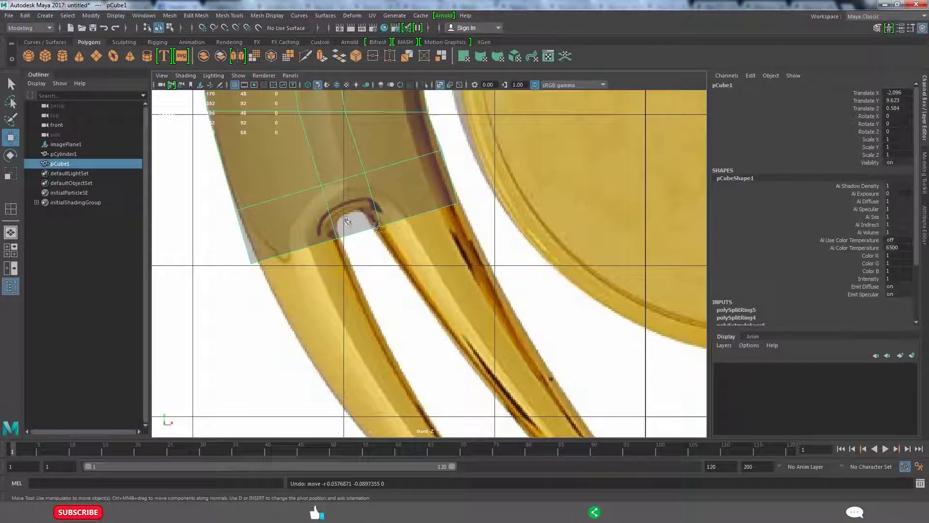
pyautogui.click(337, 239)
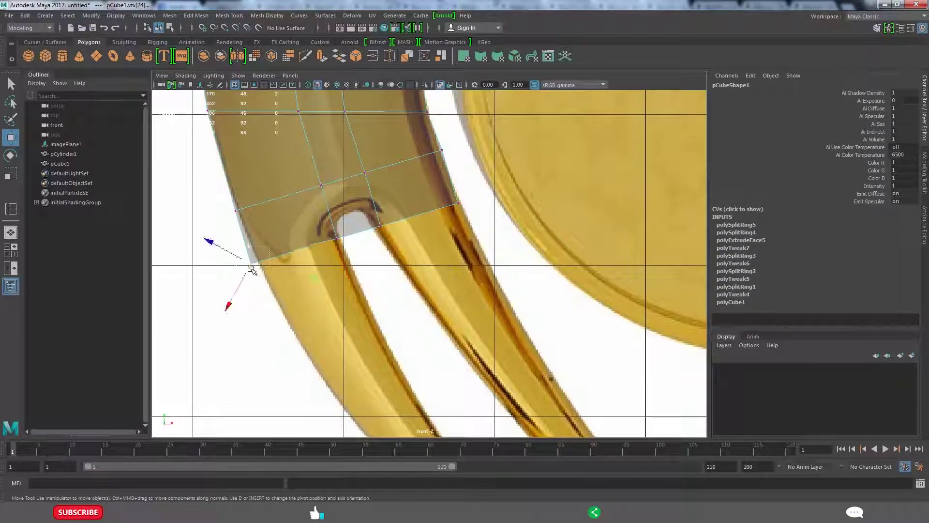
pyautogui.moveTo(249, 265); pyautogui.dragTo(253, 253)
pyautogui.moveTo(380, 225); pyautogui.dragTo(370, 202)
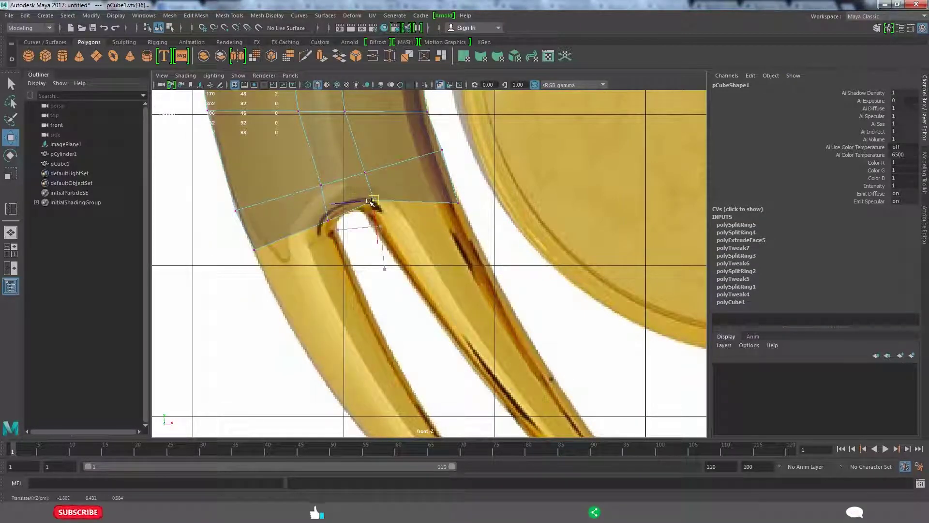
pyautogui.moveTo(445, 193)
pyautogui.mouseDown()
pyautogui.moveTo(463, 205)
pyautogui.moveTo(434, 189)
pyautogui.mouseUp()
pyautogui.press('F8')
pyautogui.moveTo(358, 207)
pyautogui.keyDown('alt'); pyautogui.mouseDown(button='middle')
pyautogui.moveTo(382, 212)
pyautogui.moveTo(341, 222)
pyautogui.mouseUp(button='middle'); pyautogui.keyUp('alt')
pyautogui.scroll(1, 383, 212)
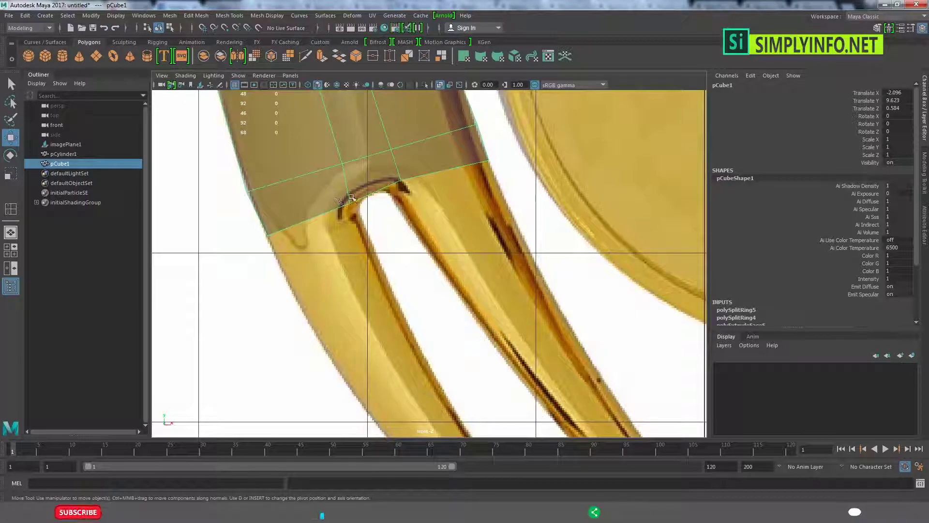
# Add an edge loop across the arm fork and nudge its vertices onto the inner curve.
pyautogui.moveTo(363, 213)
pyautogui.mouseDown(button='right')
pyautogui.moveTo(363, 186)
pyautogui.moveTo(368, 227)
pyautogui.mouseUp(button='right')
pyautogui.click(391, 204)
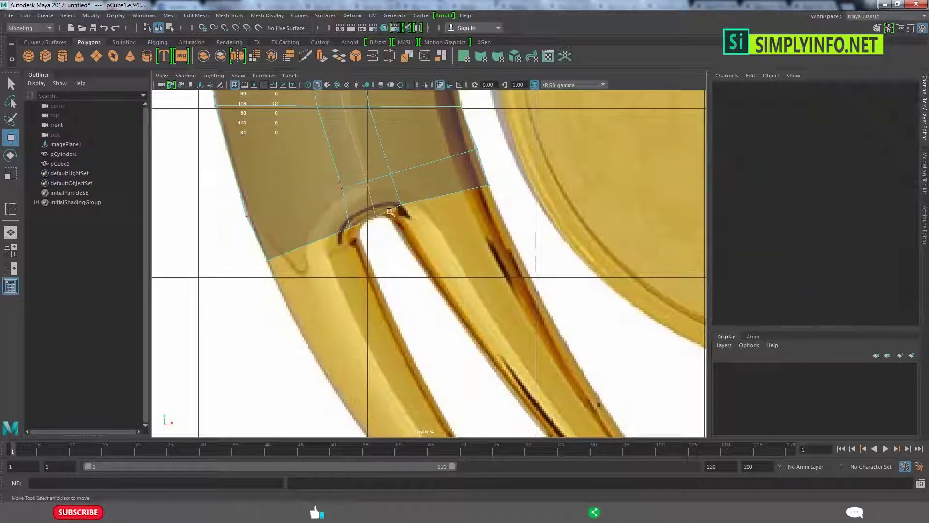
pyautogui.click(375, 213)
pyautogui.moveTo(375, 213); pyautogui.dragTo(356, 227)
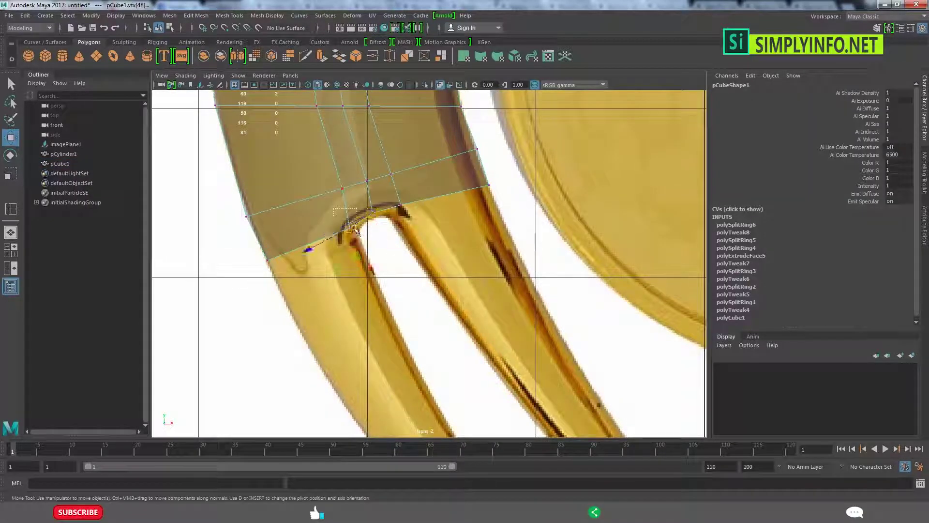
pyautogui.click(405, 209)
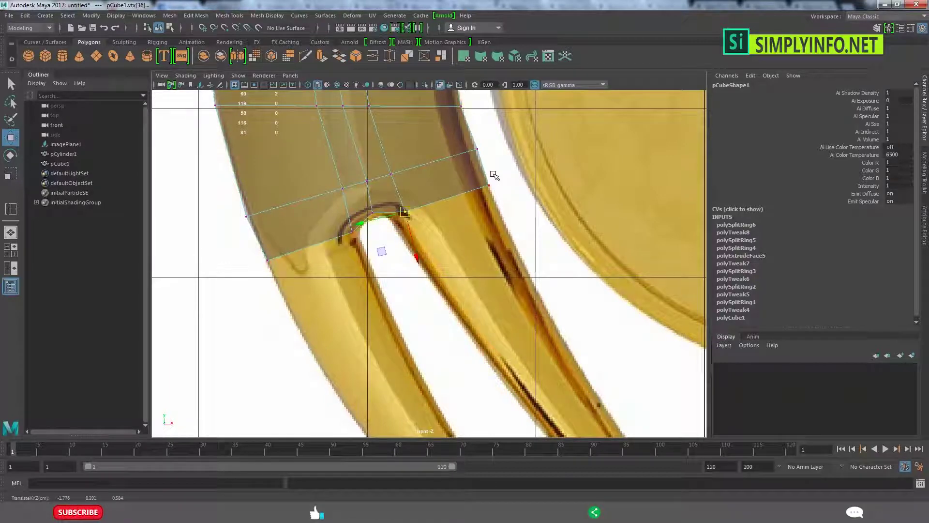
pyautogui.moveTo(477, 198); pyautogui.dragTo(487, 189)
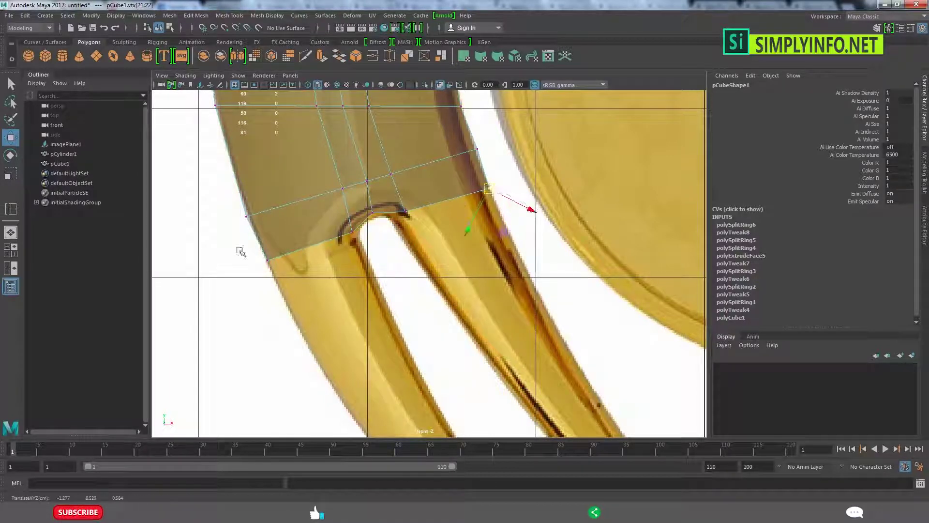
pyautogui.moveTo(240, 251)
pyautogui.mouseDown()
pyautogui.moveTo(283, 272)
pyautogui.moveTo(272, 267)
pyautogui.mouseUp()
pyautogui.click(351, 233)
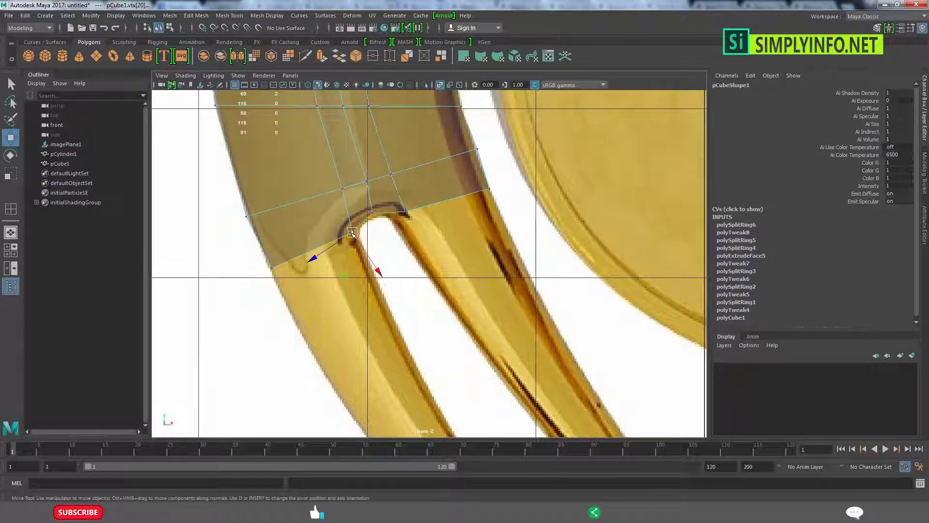
pyautogui.moveTo(352, 234); pyautogui.dragTo(351, 230)
pyautogui.press('F8')
# Extrude the two lower faces above the left and right arms down along the arms.
pyautogui.press('F11')
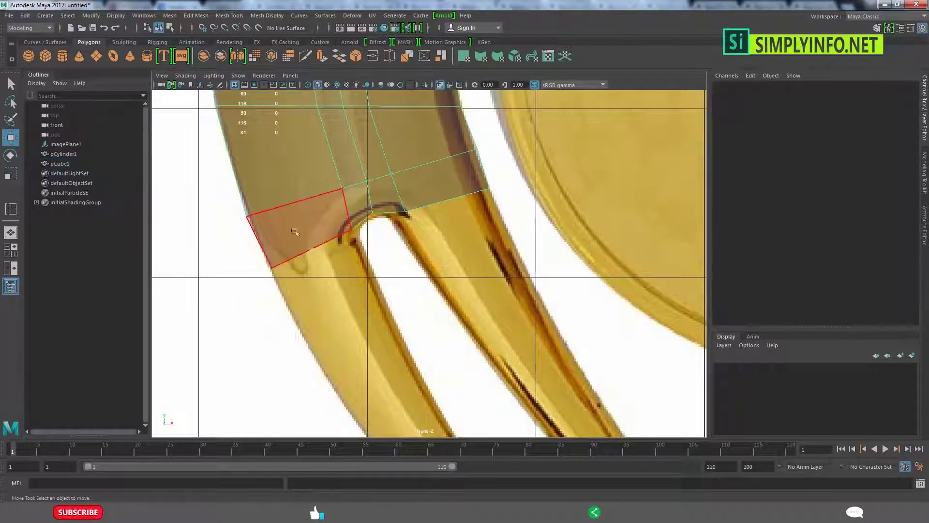
pyautogui.click(295, 233)
pyautogui.keyDown('shift'); pyautogui.click(424, 195); pyautogui.keyUp('shift')
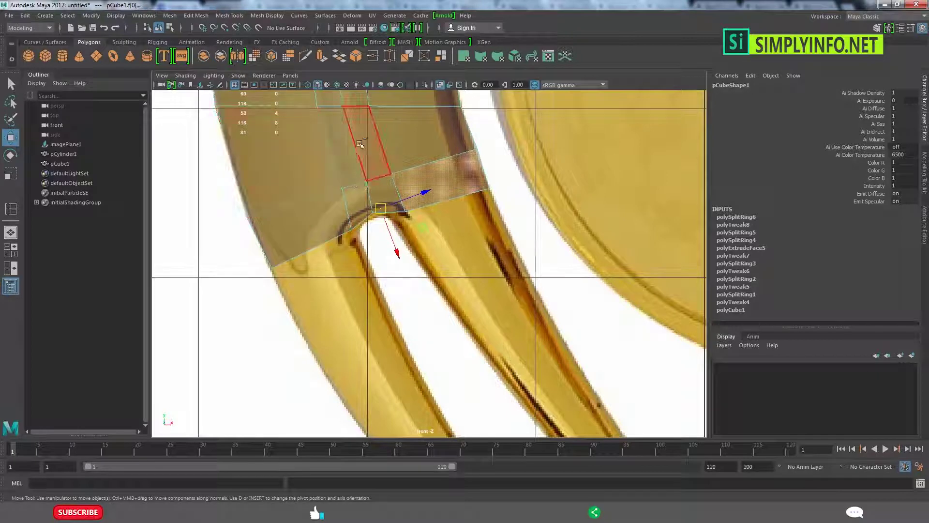
pyautogui.hotkey('ctrl', 'z')
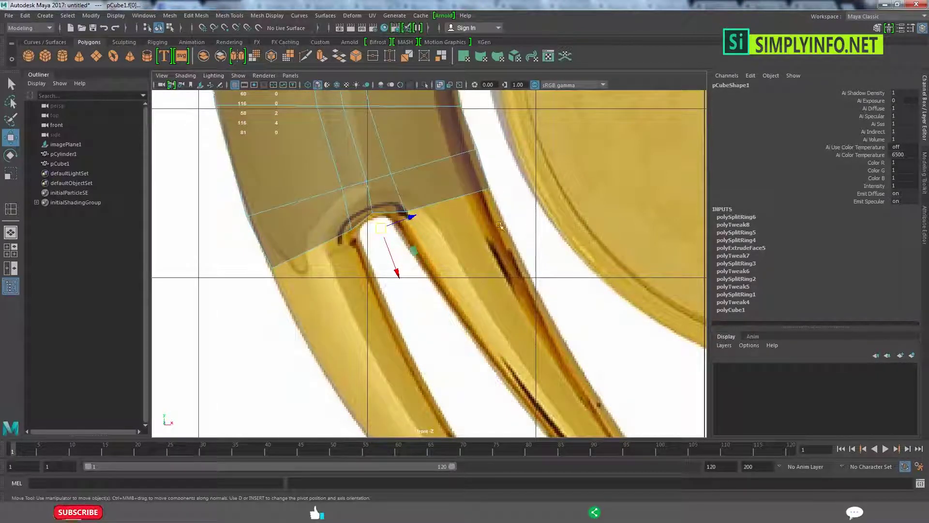
pyautogui.hotkey('ctrl', 'e')
pyautogui.keyDown('alt'); pyautogui.moveTo(424, 248); pyautogui.dragTo(379, 174, button='middle'); pyautogui.keyUp('alt')
pyautogui.moveTo(276, 201); pyautogui.dragTo(378, 218)
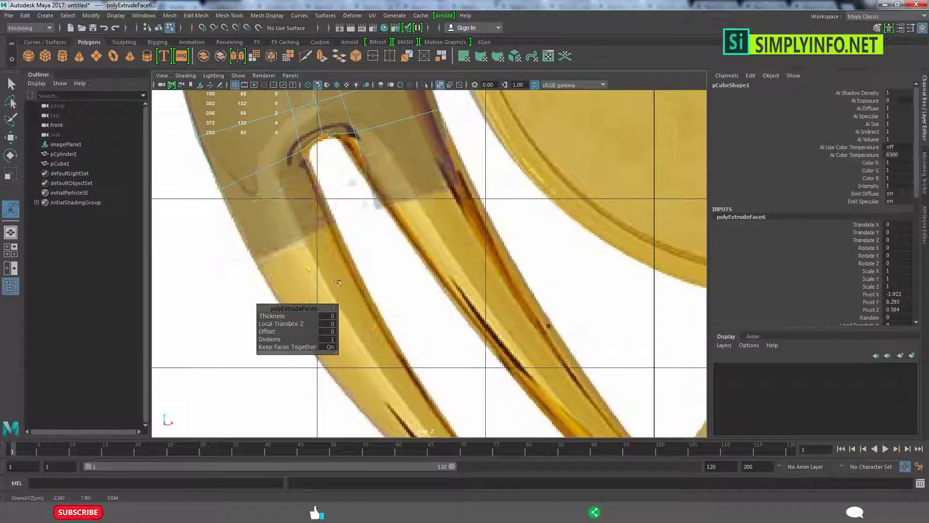
pyautogui.scroll(2, 355, 219)
pyautogui.keyDown('alt'); pyautogui.moveTo(355, 275); pyautogui.dragTo(351, 231, button='middle'); pyautogui.keyUp('alt')
pyautogui.press('q')
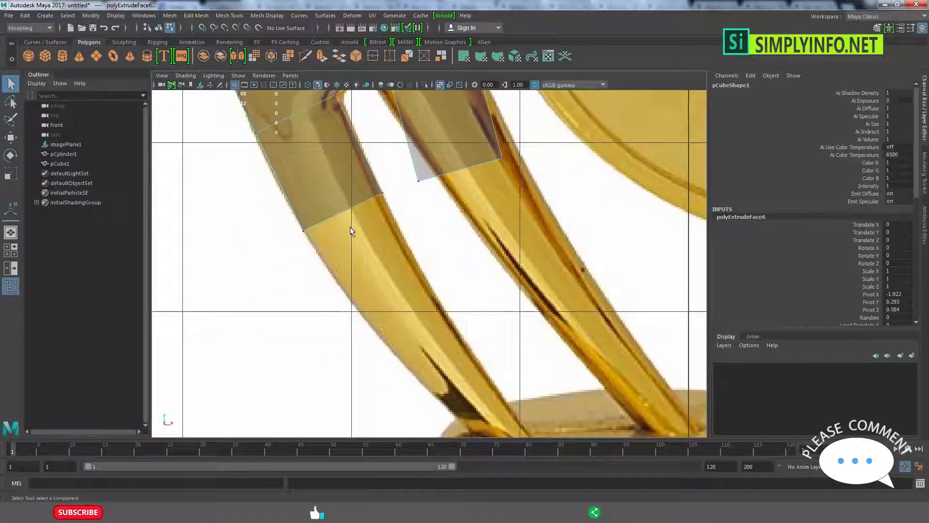
# Move the extrusion's end vertices onto the fork's inner curve and right arm outline.
pyautogui.moveTo(410, 203); pyautogui.dragTo(351, 141)
pyautogui.keyDown('alt'); pyautogui.moveTo(351, 140); pyautogui.dragTo(359, 216, button='middle'); pyautogui.keyUp('alt')
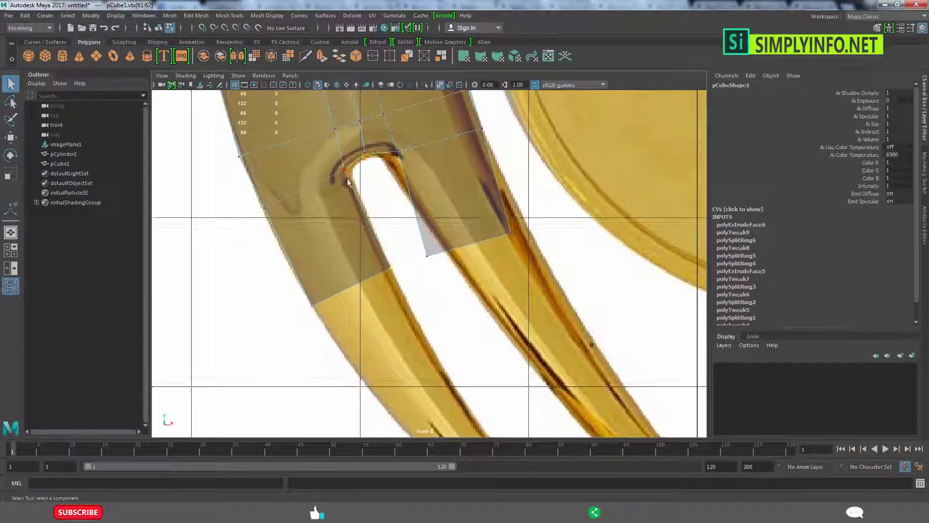
pyautogui.press('w')
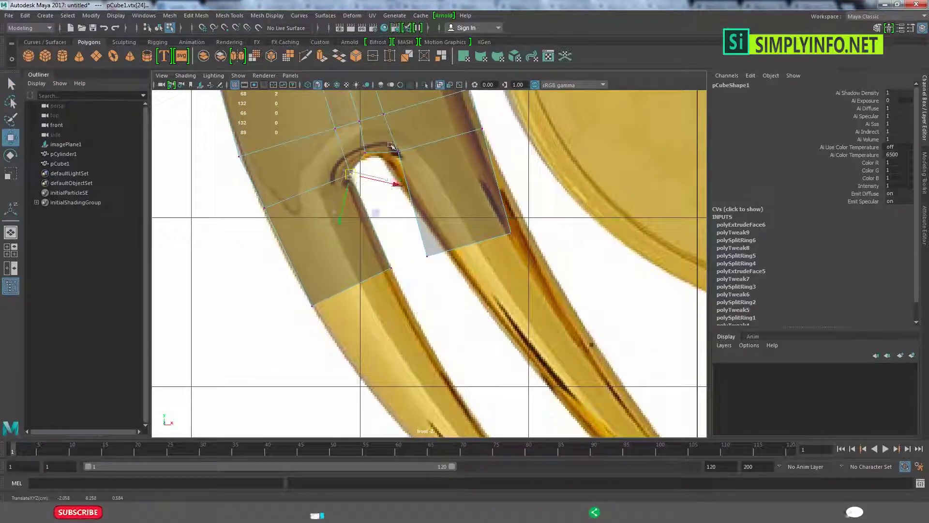
pyautogui.moveTo(349, 174); pyautogui.dragTo(390, 156)
pyautogui.moveTo(496, 222); pyautogui.dragTo(518, 229)
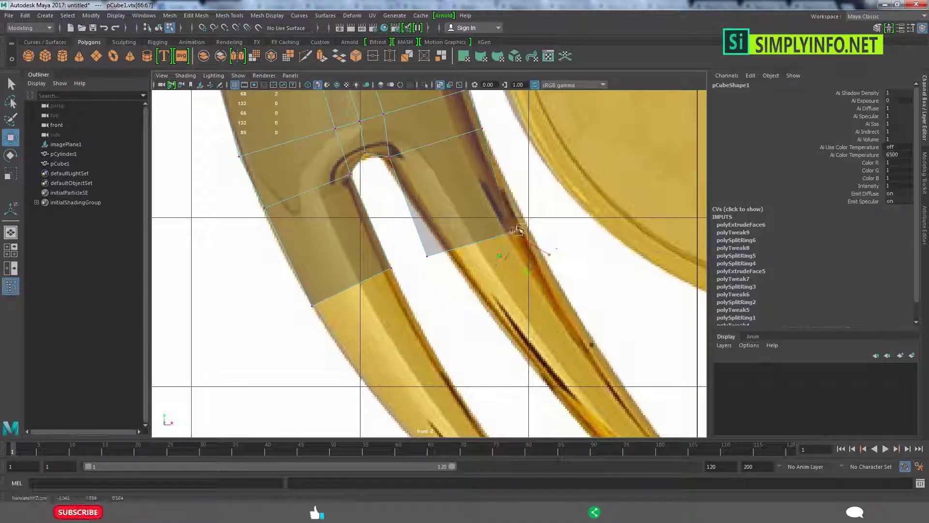
pyautogui.click(427, 256)
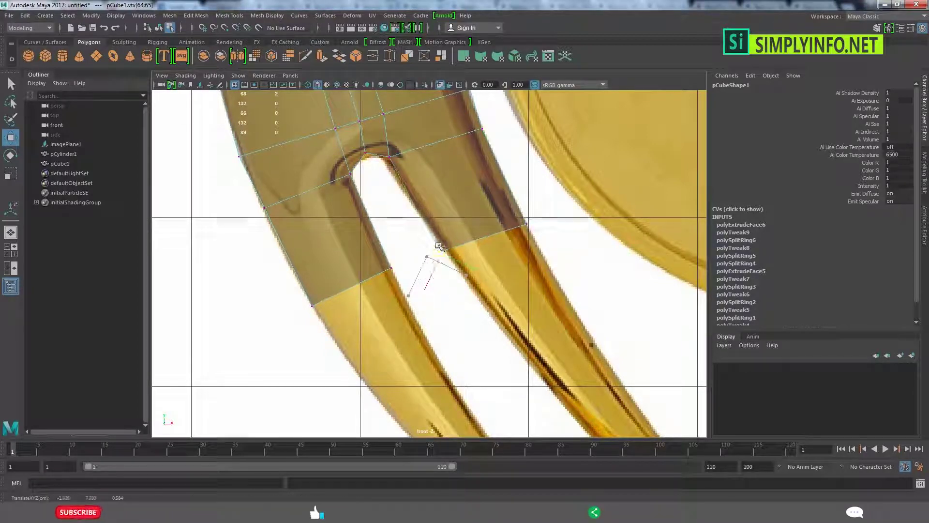
pyautogui.moveTo(427, 255); pyautogui.dragTo(448, 249)
# Insert edge loops across the right and left arms.
pyautogui.keyDown('shift'); pyautogui.moveTo(395, 202); pyautogui.dragTo(451, 213, button='right'); pyautogui.keyUp('shift')
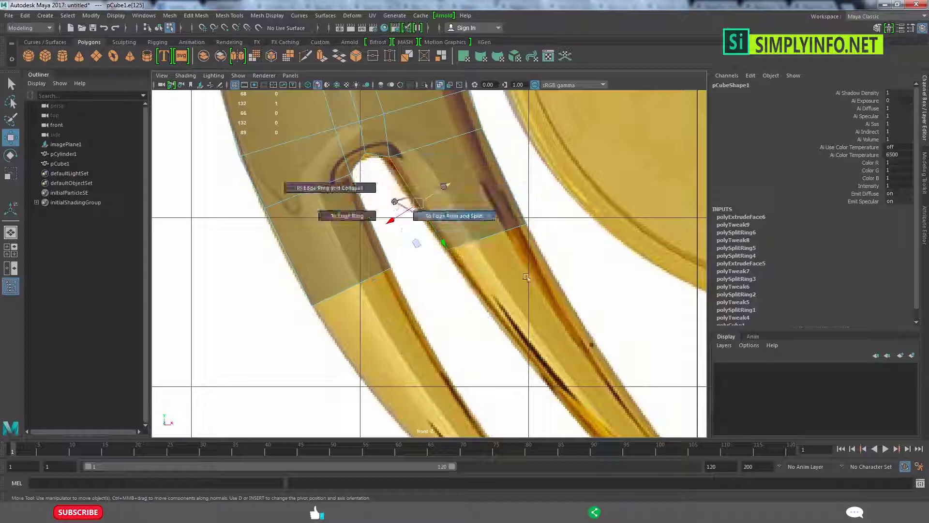
pyautogui.click(407, 187)
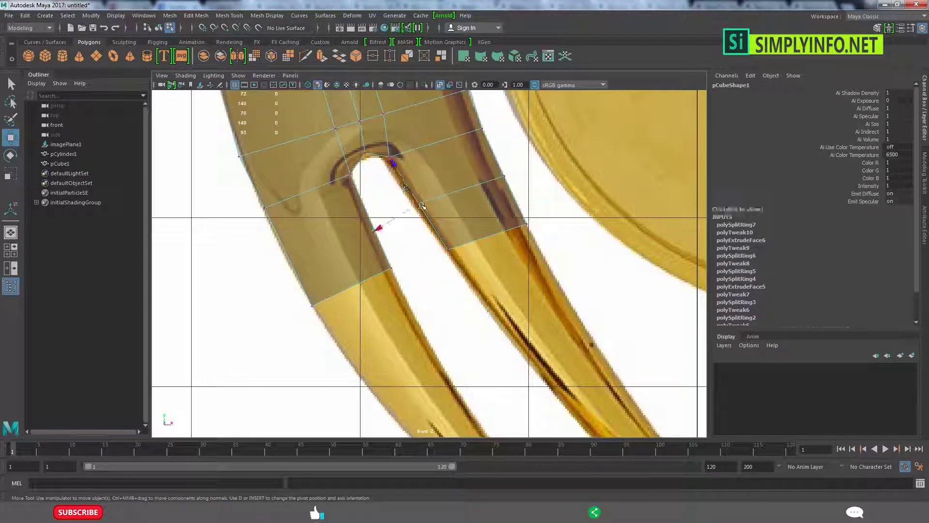
pyautogui.click(392, 161)
pyautogui.keyDown('alt'); pyautogui.moveTo(395, 172); pyautogui.dragTo(404, 151, button='middle'); pyautogui.keyUp('alt')
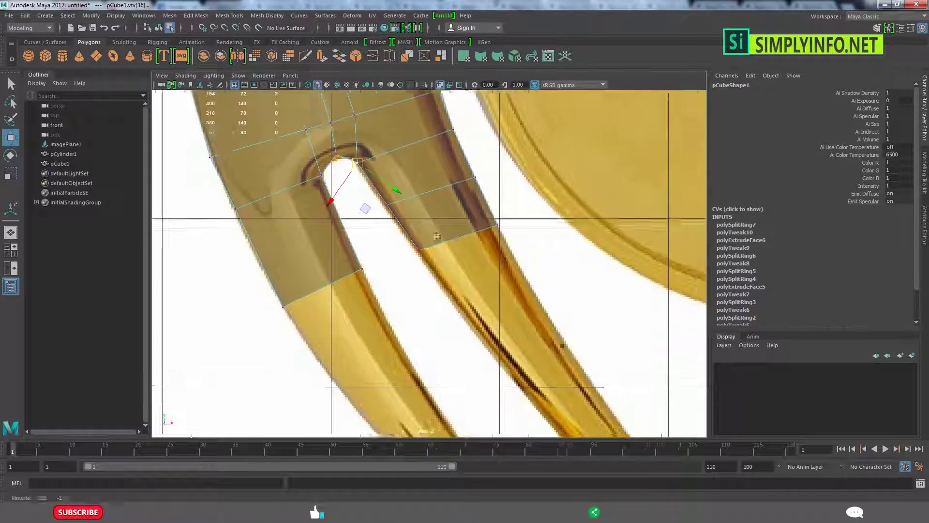
pyautogui.click(321, 225)
pyautogui.keyDown('shift'); pyautogui.moveTo(321, 224); pyautogui.dragTo(272, 235, button='right'); pyautogui.keyUp('shift')
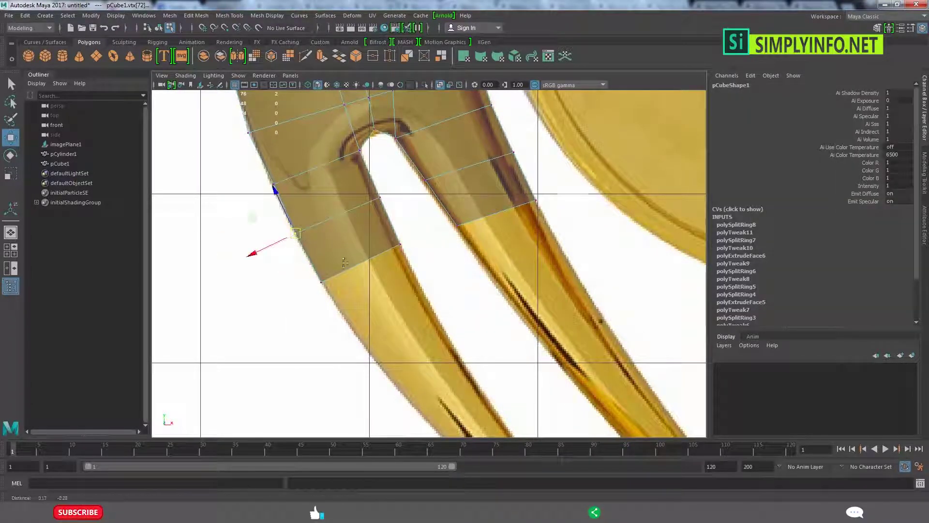
pyautogui.keyDown('alt'); pyautogui.moveTo(300, 235); pyautogui.dragTo(265, 192, button='middle'); pyautogui.keyUp('alt')
pyautogui.moveTo(330, 193); pyautogui.dragTo(329, 213, button='right')
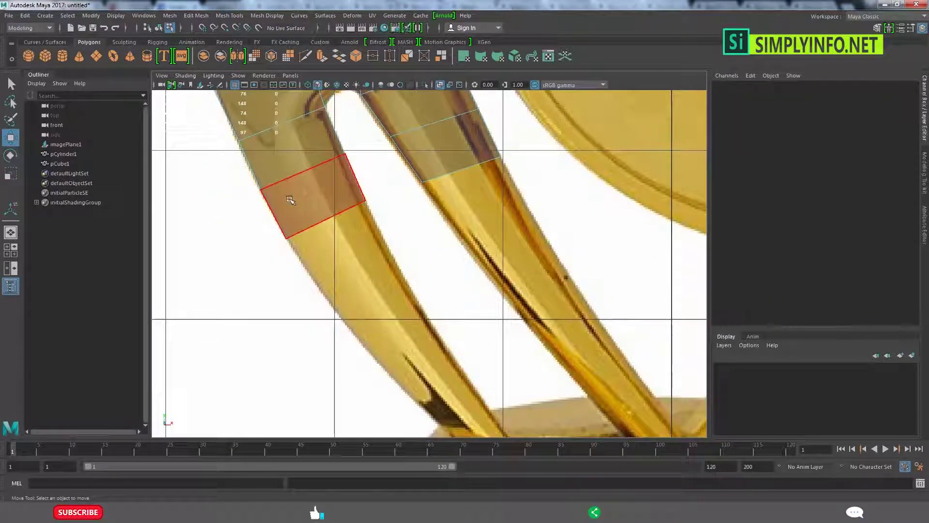
# Extrude the arm's end face down along the arm and select its end vertices.
pyautogui.click(310, 199)
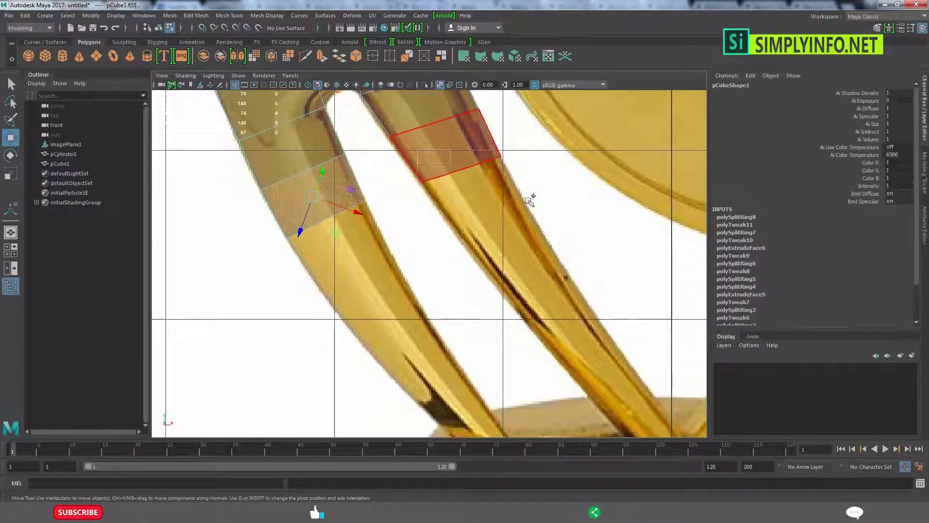
pyautogui.click(440, 147)
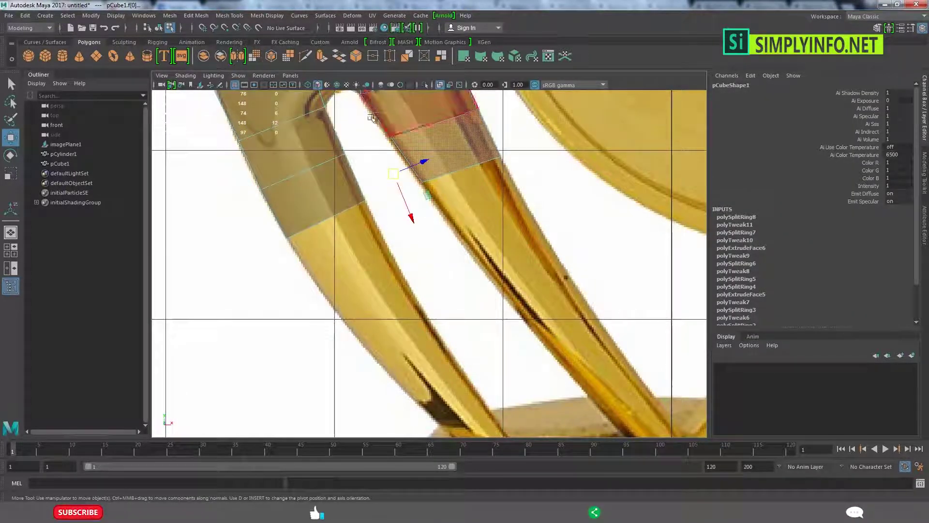
pyautogui.click(409, 148)
pyautogui.click(416, 213)
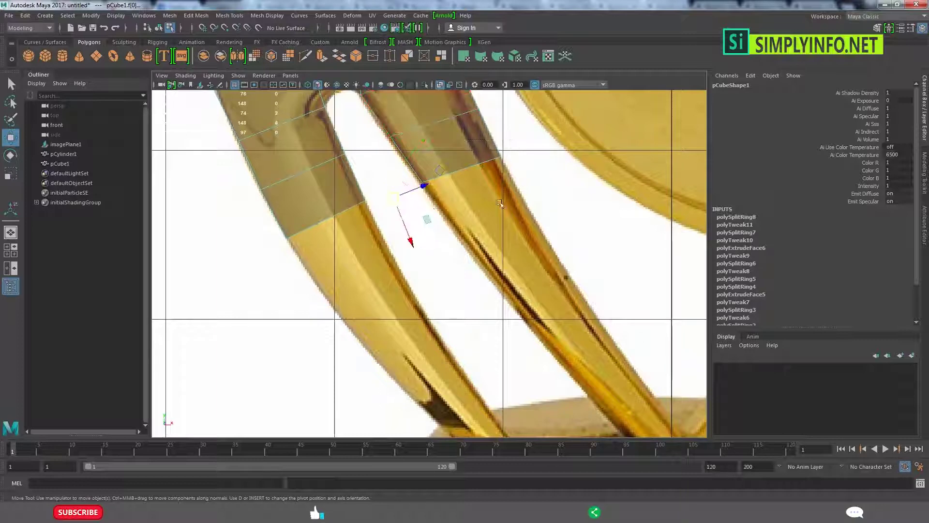
pyautogui.keyDown('shift'); pyautogui.moveTo(443, 213); pyautogui.dragTo(367, 254, button='right'); pyautogui.keyUp('shift')
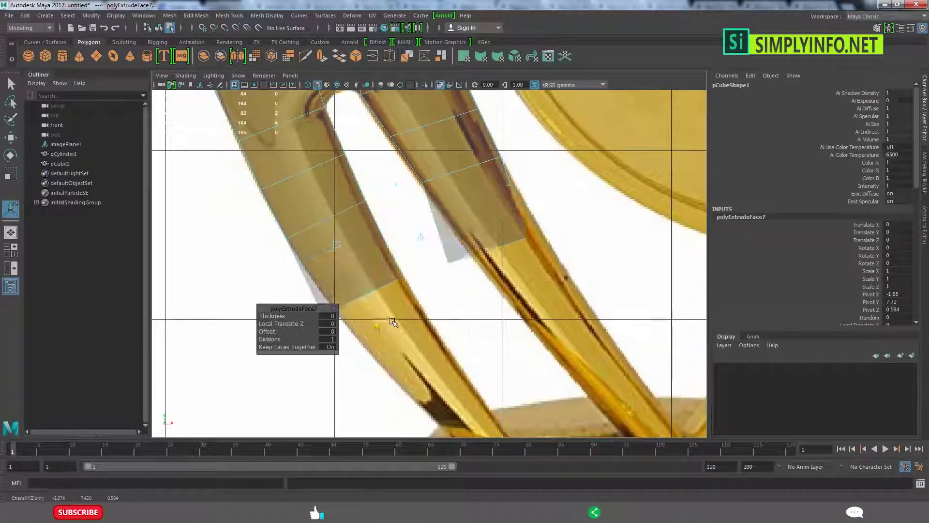
pyautogui.moveTo(338, 247); pyautogui.dragTo(395, 301)
pyautogui.keyDown('alt'); pyautogui.moveTo(394, 302); pyautogui.dragTo(412, 270, button='middle'); pyautogui.keyUp('alt')
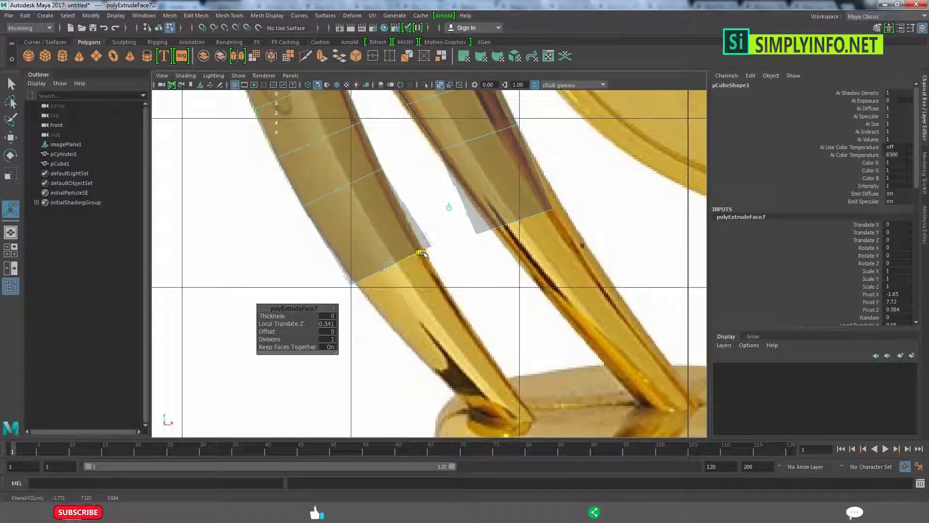
pyautogui.moveTo(418, 256)
pyautogui.mouseDown()
pyautogui.moveTo(431, 248)
pyautogui.moveTo(420, 252)
pyautogui.mouseUp()
pyautogui.press('q')
pyautogui.press('w')
# Move the arm end and corner vertices onto the stem outline around the opening.
pyautogui.click(354, 284)
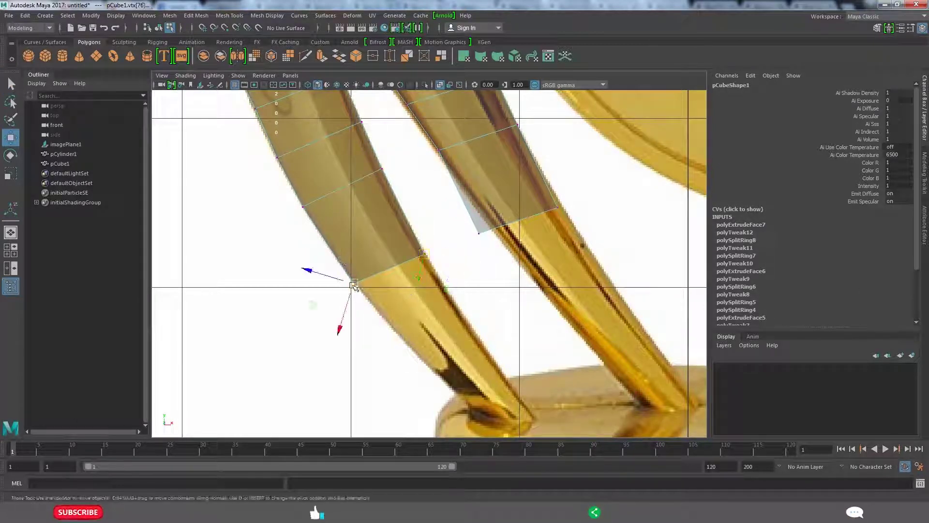
pyautogui.keyDown('alt'); pyautogui.moveTo(456, 292); pyautogui.dragTo(445, 281, button='middle'); pyautogui.keyUp('alt')
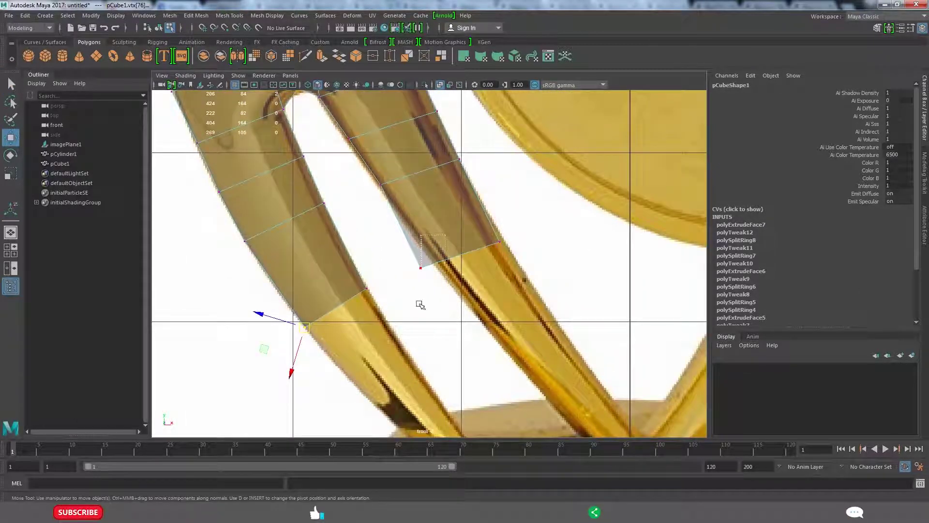
pyautogui.moveTo(422, 235); pyautogui.dragTo(418, 272)
pyautogui.moveTo(422, 266); pyautogui.dragTo(435, 266, button='middle')
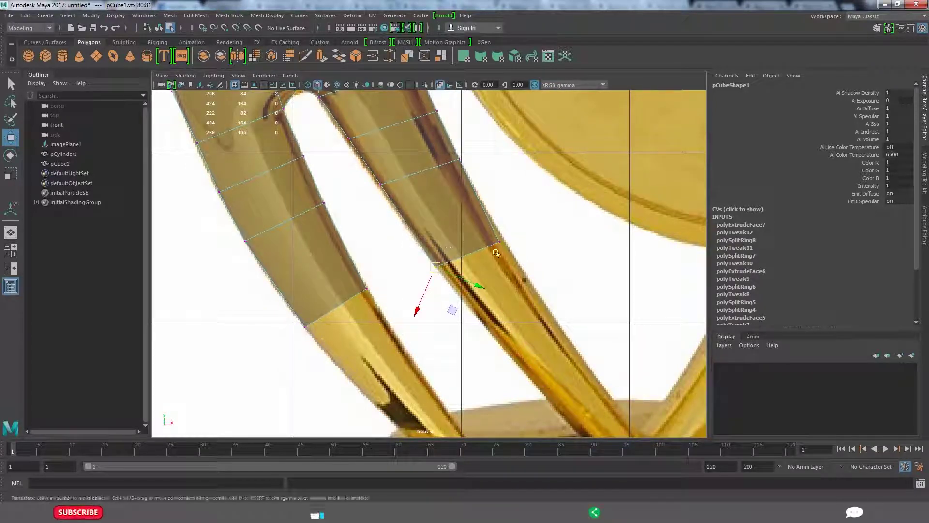
pyautogui.keyDown('alt'); pyautogui.moveTo(498, 247); pyautogui.dragTo(524, 311, button='middle'); pyautogui.keyUp('alt')
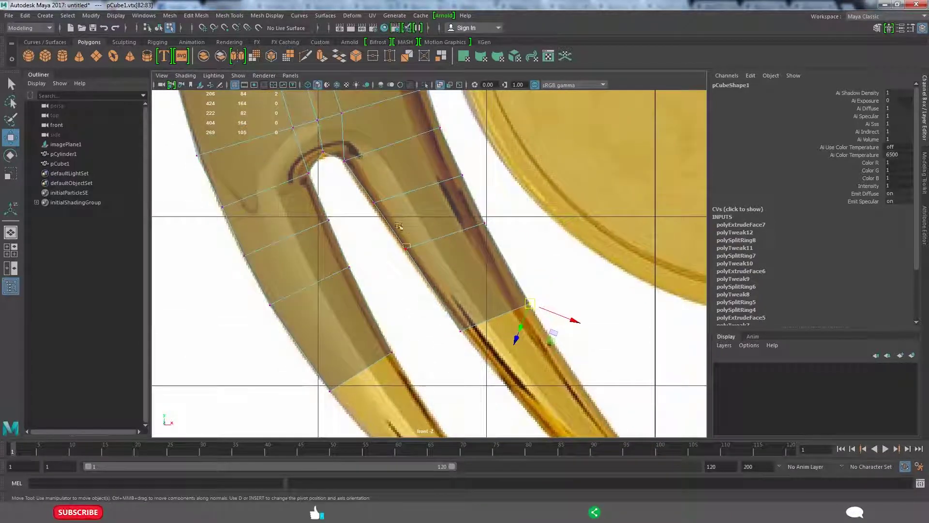
pyautogui.keyDown('alt'); pyautogui.moveTo(402, 247); pyautogui.dragTo(453, 318, button='middle'); pyautogui.keyUp('alt')
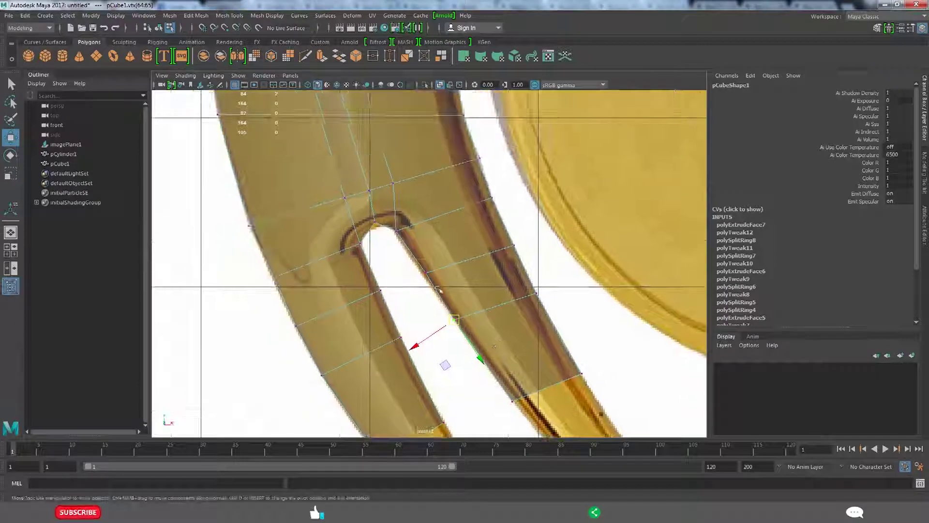
pyautogui.moveTo(441, 260); pyautogui.dragTo(422, 277)
pyautogui.keyDown('alt'); pyautogui.moveTo(422, 276); pyautogui.dragTo(430, 317, button='middle'); pyautogui.keyUp('alt')
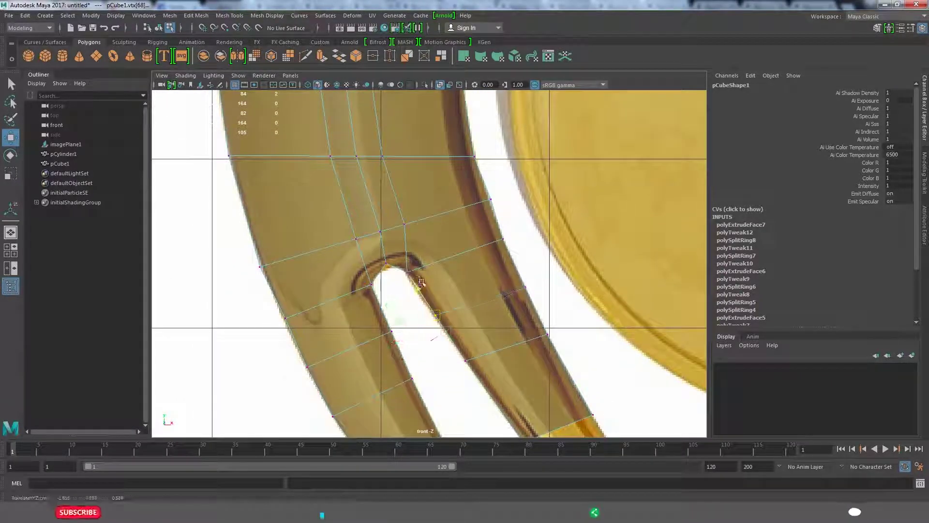
pyautogui.moveTo(419, 279)
pyautogui.mouseDown()
pyautogui.moveTo(427, 269)
pyautogui.moveTo(408, 268)
pyautogui.mouseUp()
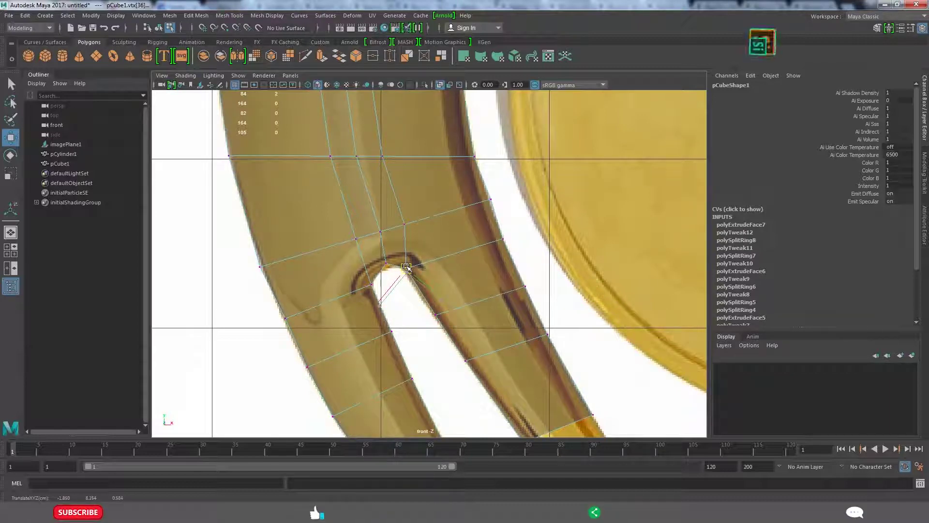
pyautogui.moveTo(409, 311)
pyautogui.keyDown('alt'); pyautogui.mouseDown(button='middle')
pyautogui.moveTo(408, 248)
pyautogui.moveTo(393, 234)
pyautogui.mouseUp(button='middle'); pyautogui.keyUp('alt')
pyautogui.click(409, 249)
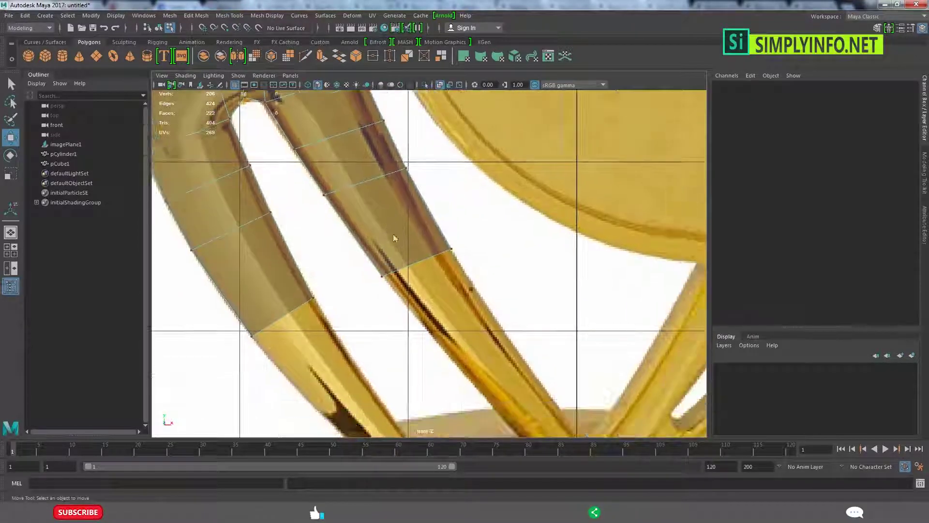
# Extrude the stem's end face and pull it down toward the cup.
pyautogui.click(440, 306)
pyautogui.hotkey('ctrl', 'e')
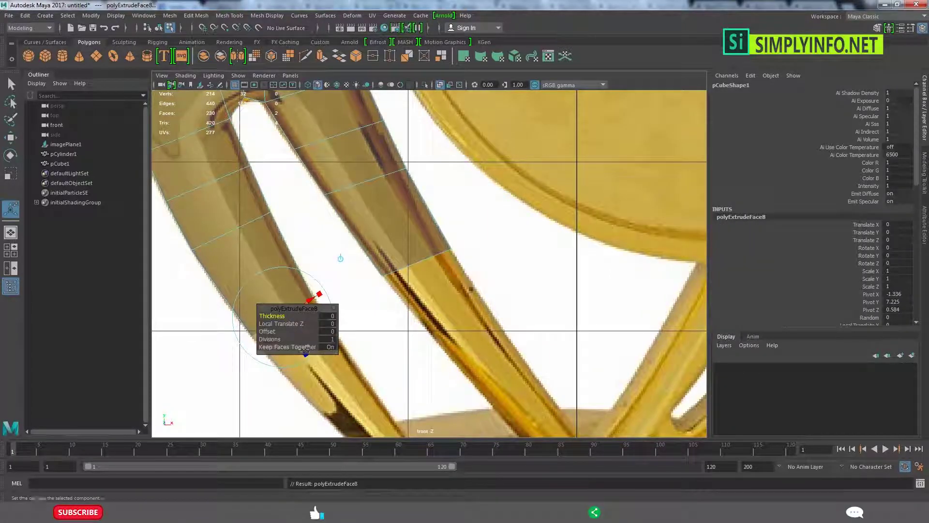
pyautogui.keyDown('alt'); pyautogui.moveTo(333, 350); pyautogui.dragTo(339, 254, button='middle'); pyautogui.keyUp('alt')
pyautogui.moveTo(310, 254); pyautogui.dragTo(297, 181)
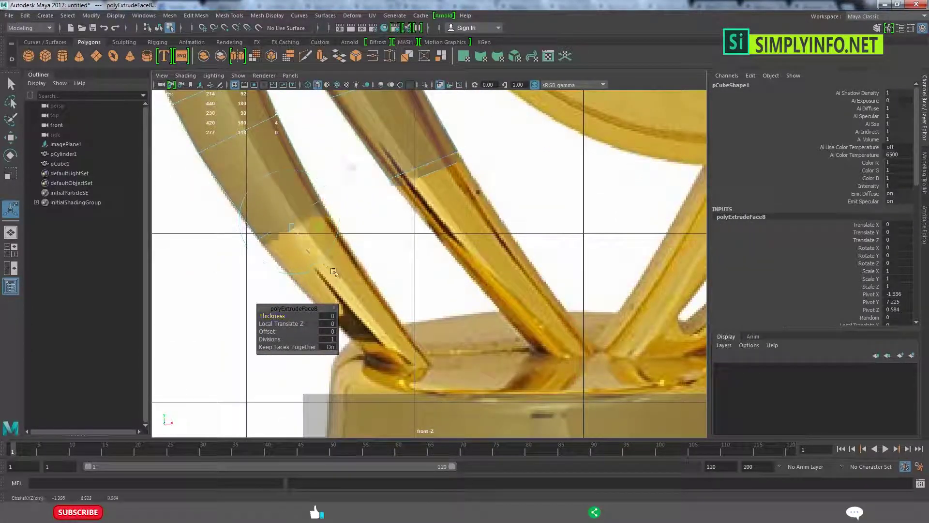
pyautogui.keyDown('alt'); pyautogui.moveTo(297, 182); pyautogui.dragTo(389, 237, button='middle'); pyautogui.keyUp('alt')
pyautogui.press('q')
# Align the stem end corner vertices with the reference stems, then select the middle stem's end face.
pyautogui.press('F9')
pyautogui.moveTo(395, 240); pyautogui.dragTo(415, 262)
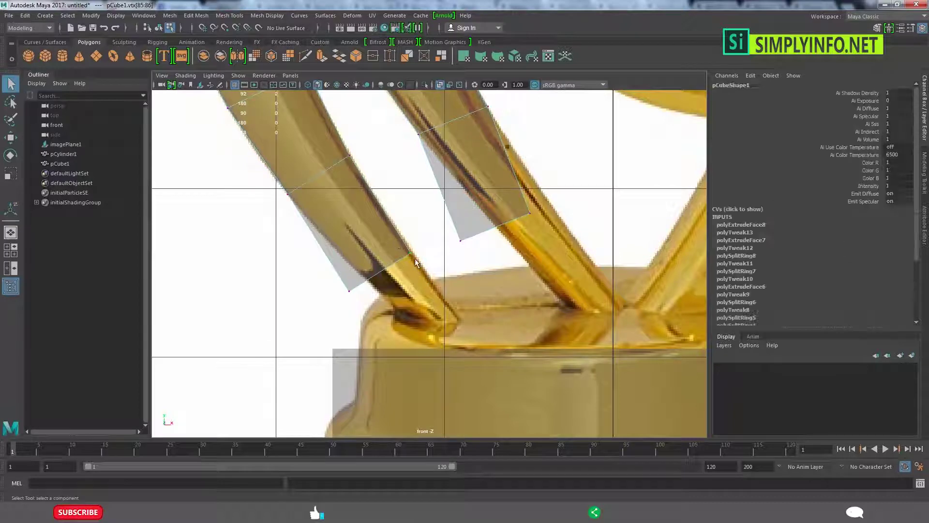
pyautogui.press('w')
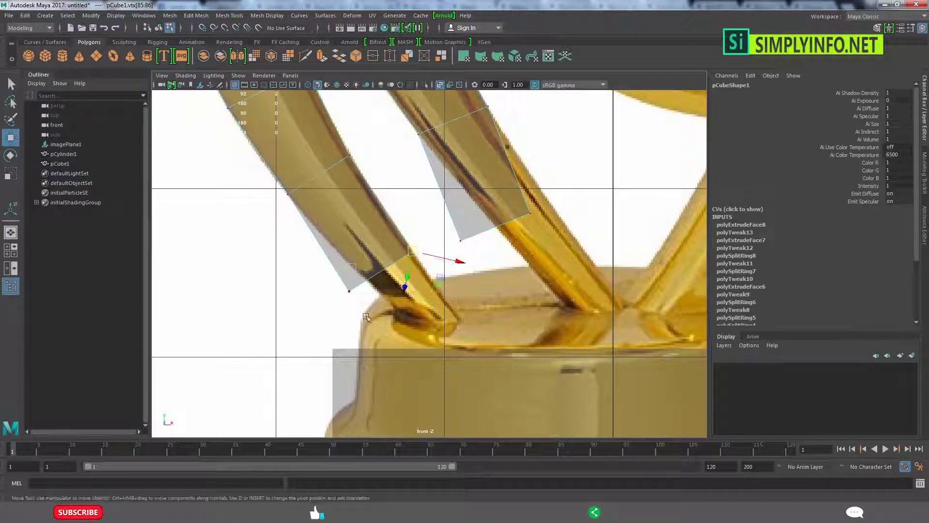
pyautogui.click(349, 290)
pyautogui.moveTo(349, 290); pyautogui.dragTo(369, 283)
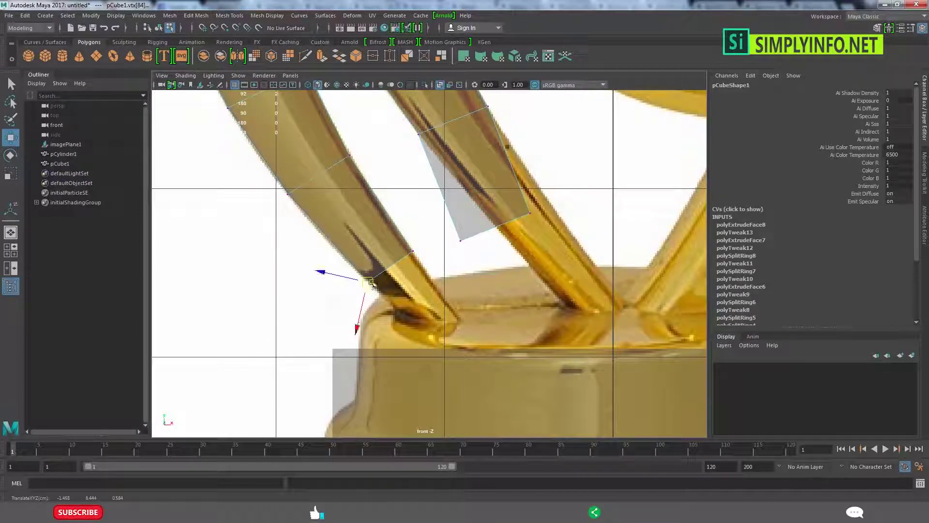
pyautogui.moveTo(514, 196)
pyautogui.mouseDown()
pyautogui.moveTo(538, 220)
pyautogui.moveTo(548, 201)
pyautogui.mouseUp()
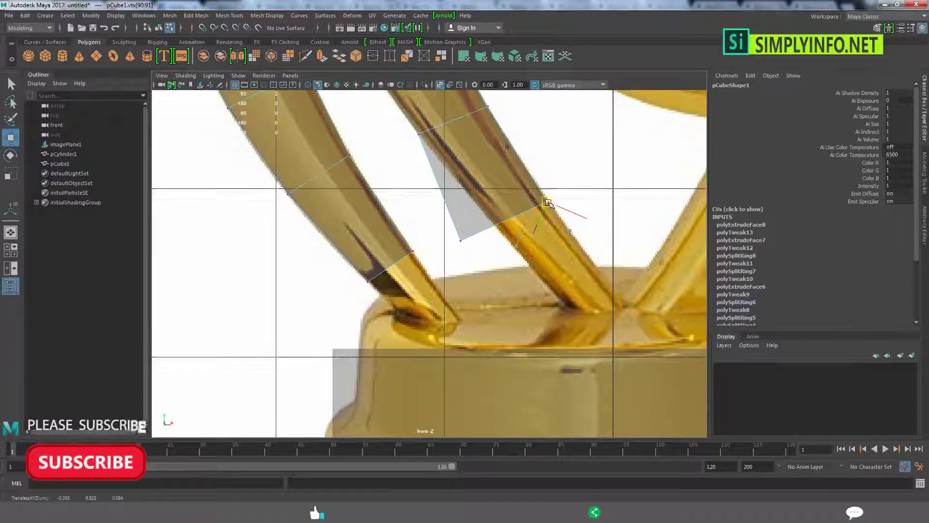
pyautogui.moveTo(445, 213)
pyautogui.mouseDown()
pyautogui.moveTo(457, 291)
pyautogui.moveTo(497, 235)
pyautogui.mouseUp()
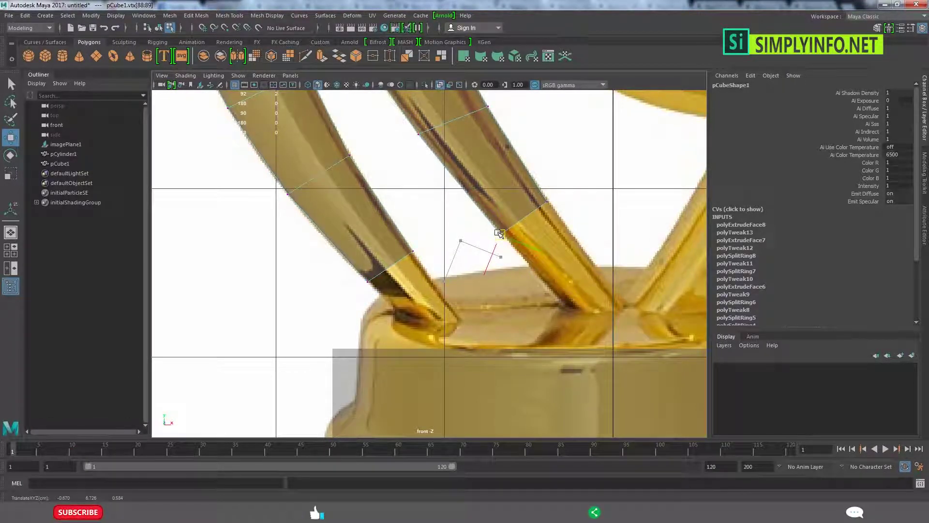
pyautogui.scroll(-5, 615, 389)
pyautogui.scroll(5, 484, 290)
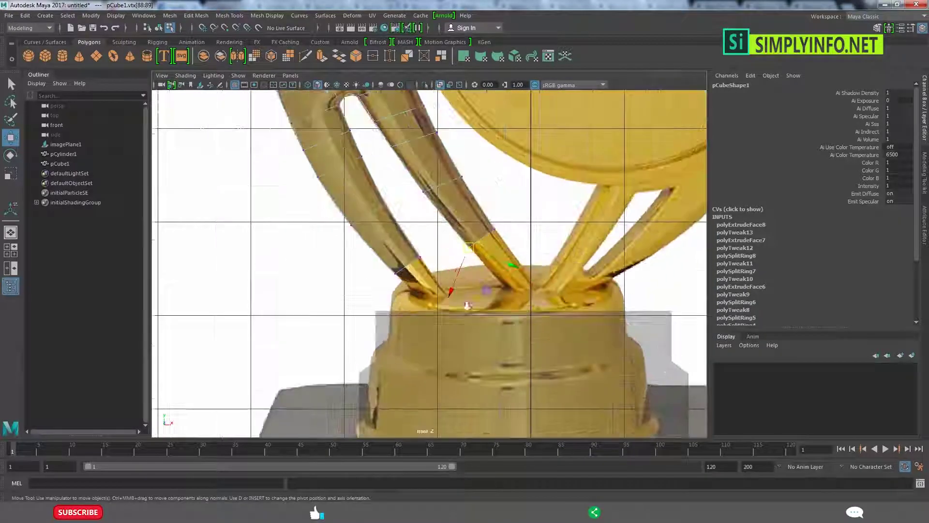
pyautogui.scroll(2, 437, 267)
pyautogui.press('F11')
pyautogui.click(397, 227)
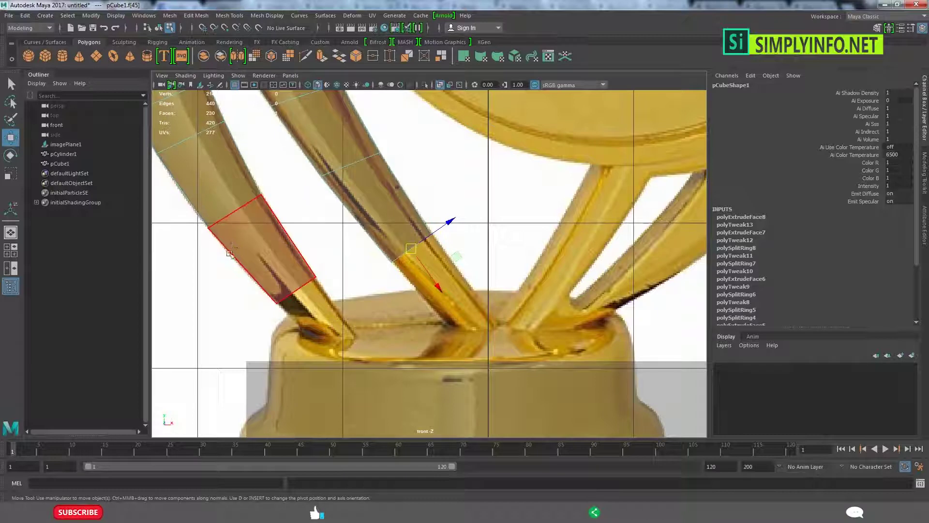
# Extrude the other stem's end face and move it down toward the cup rim.
pyautogui.click(237, 232)
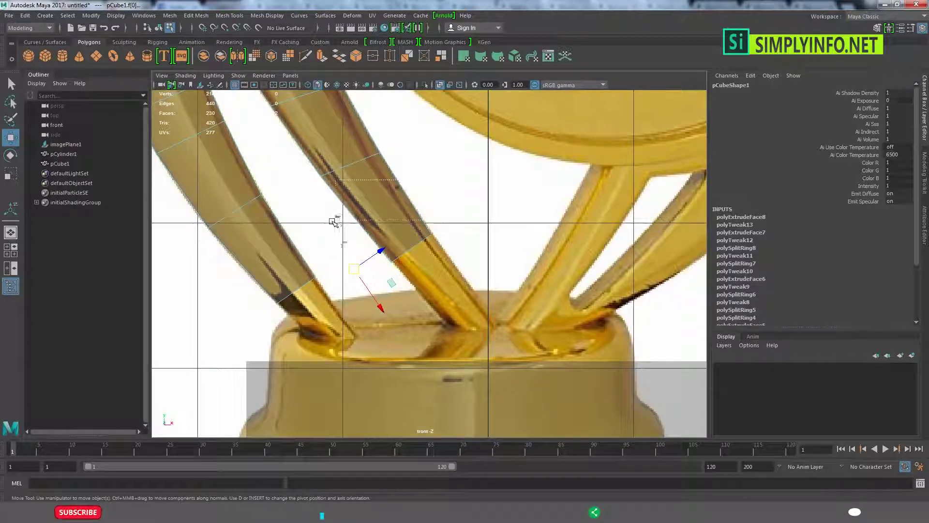
pyautogui.hotkey('ctrl', 'e')
pyautogui.press('w')
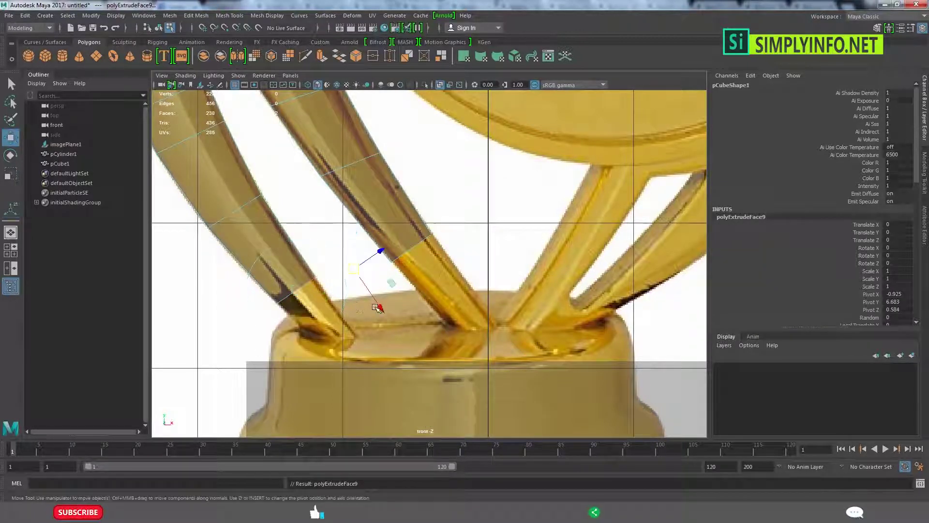
pyautogui.moveTo(379, 304); pyautogui.dragTo(404, 345)
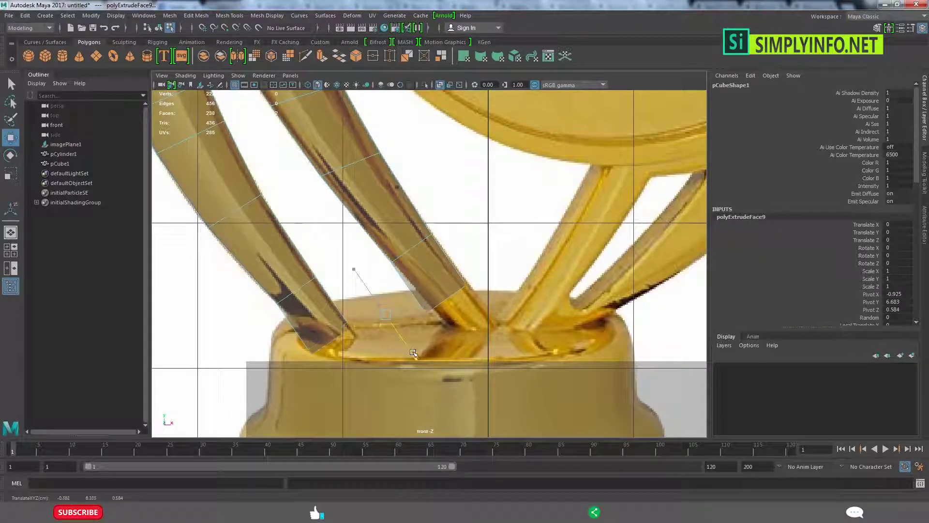
# Move and scale the stem end vertices so both stems sit on the cup rim.
pyautogui.press('F9')
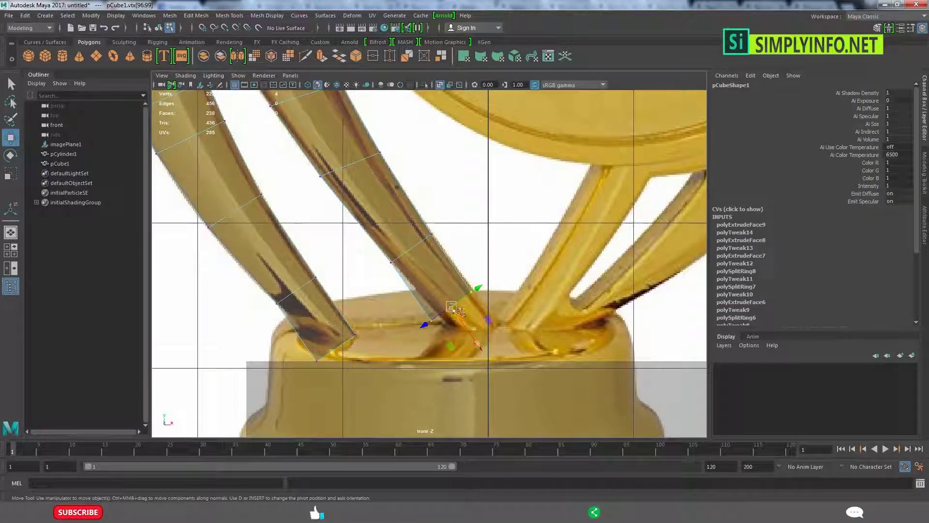
pyautogui.moveTo(459, 311)
pyautogui.mouseDown()
pyautogui.moveTo(489, 338)
pyautogui.moveTo(512, 328)
pyautogui.moveTo(479, 354)
pyautogui.moveTo(501, 358)
pyautogui.mouseUp()
pyautogui.press('r')
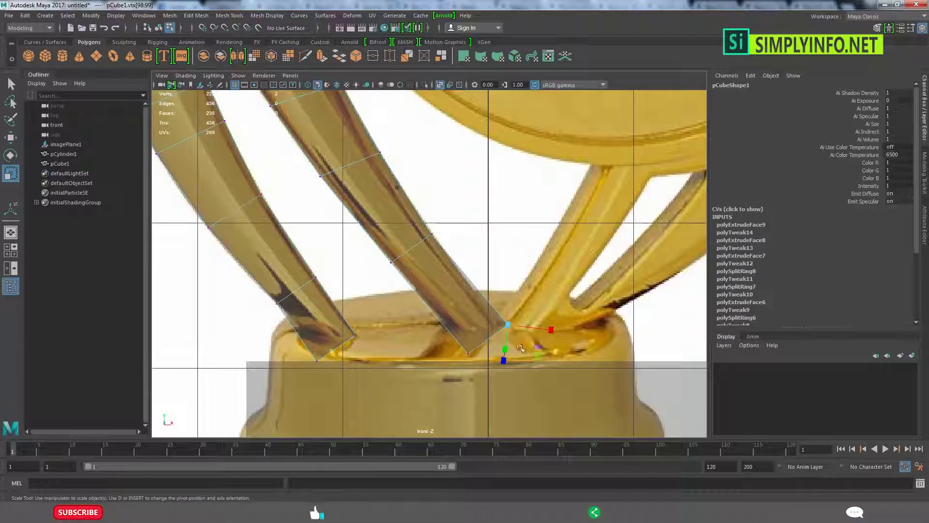
pyautogui.press('w')
pyautogui.moveTo(508, 325); pyautogui.dragTo(504, 325)
pyautogui.click(469, 353)
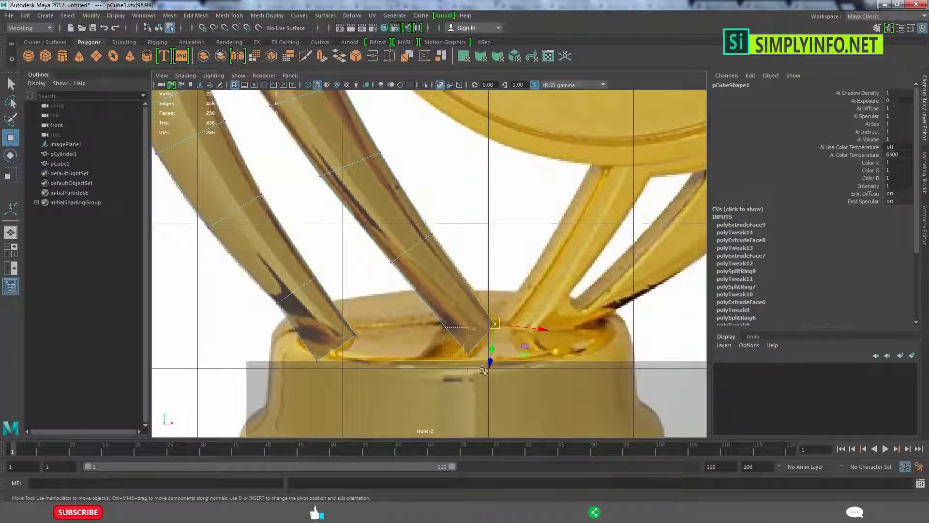
pyautogui.moveTo(469, 354)
pyautogui.mouseDown()
pyautogui.moveTo(459, 335)
pyautogui.moveTo(503, 338)
pyautogui.moveTo(478, 341)
pyautogui.mouseUp()
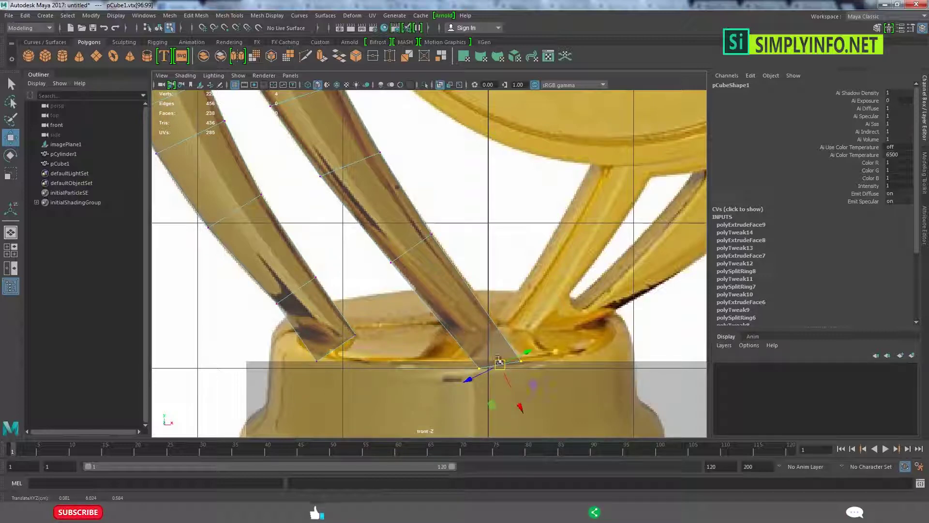
pyautogui.press('F8')
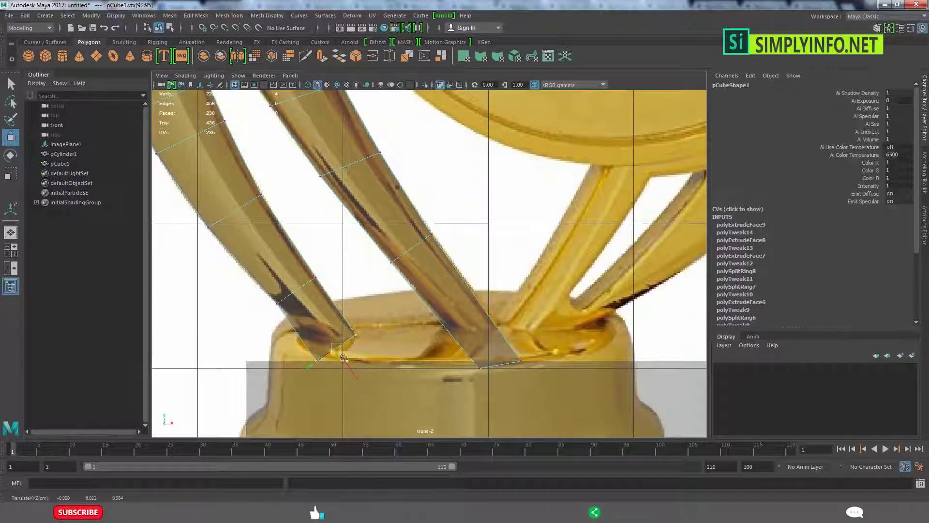
pyautogui.moveTo(342, 357); pyautogui.dragTo(360, 376)
# Select the traced body mesh and view it in the perspective view.
pyautogui.press('F8')
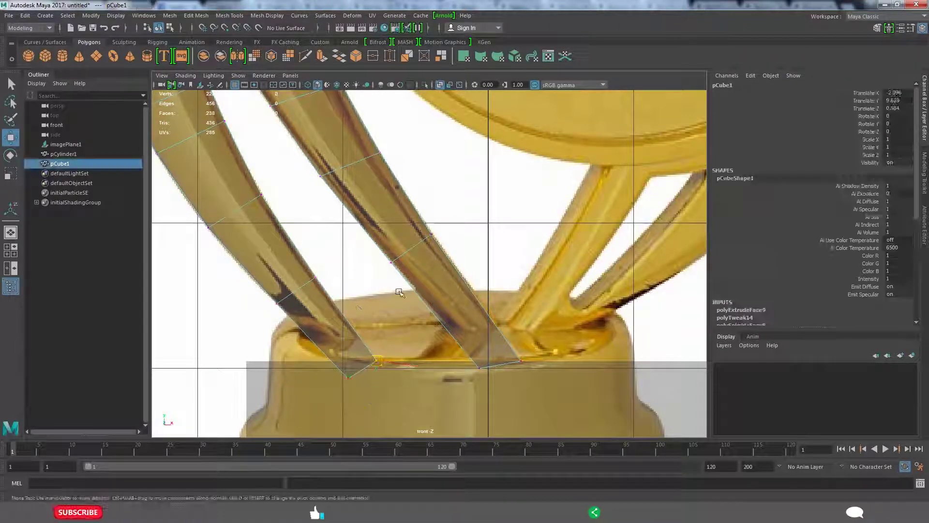
pyautogui.scroll(-5, 338, 211)
pyautogui.click(337, 211)
pyautogui.scroll(-3, 337, 211)
pyautogui.scroll(4, 338, 211)
pyautogui.click(315, 271)
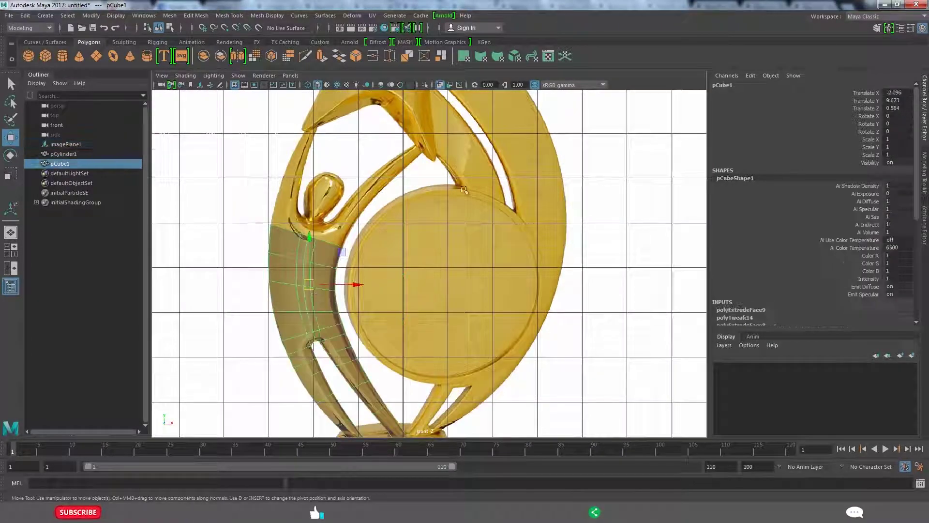
pyautogui.press('space')
pyautogui.press('space')
pyautogui.moveTo(404, 231)
pyautogui.keyDown('alt'); pyautogui.mouseDown()
pyautogui.moveTo(317, 276)
pyautogui.moveTo(305, 256)
pyautogui.moveTo(339, 339)
pyautogui.mouseUp(); pyautogui.keyUp('alt')
# Insert a lengthwise edge loop and scale it in depth to narrow the body.
pyautogui.click(300, 252)
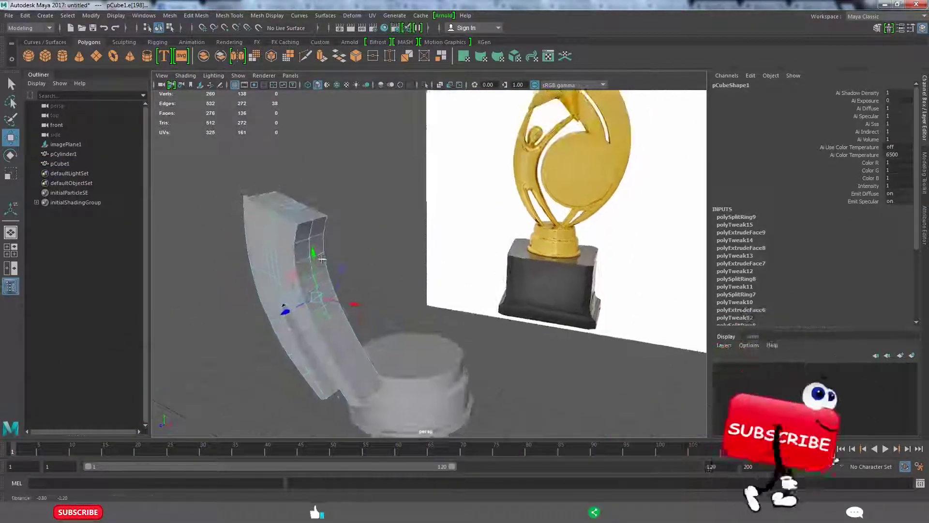
pyautogui.doubleClick(336, 352)
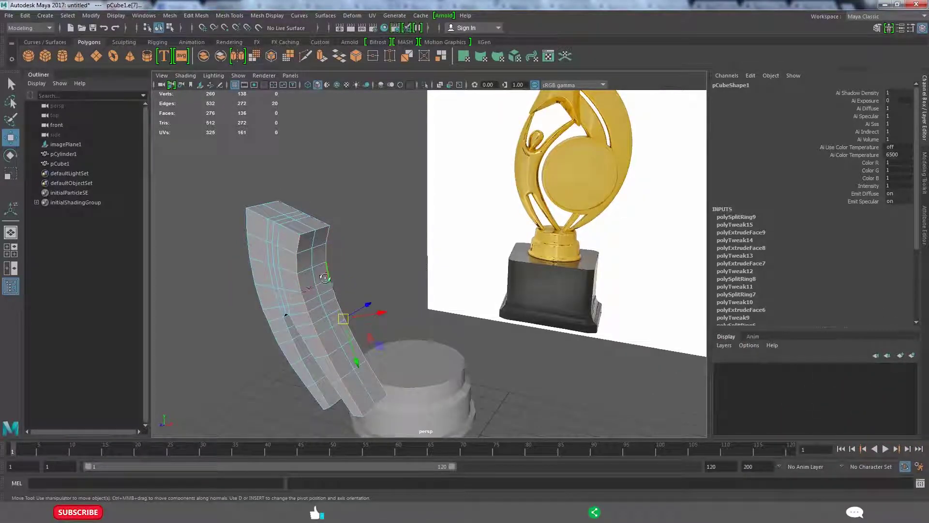
pyautogui.moveTo(325, 277)
pyautogui.keyDown('alt'); pyautogui.mouseDown()
pyautogui.moveTo(397, 263)
pyautogui.moveTo(414, 322)
pyautogui.mouseUp(); pyautogui.keyUp('alt')
pyautogui.press('r')
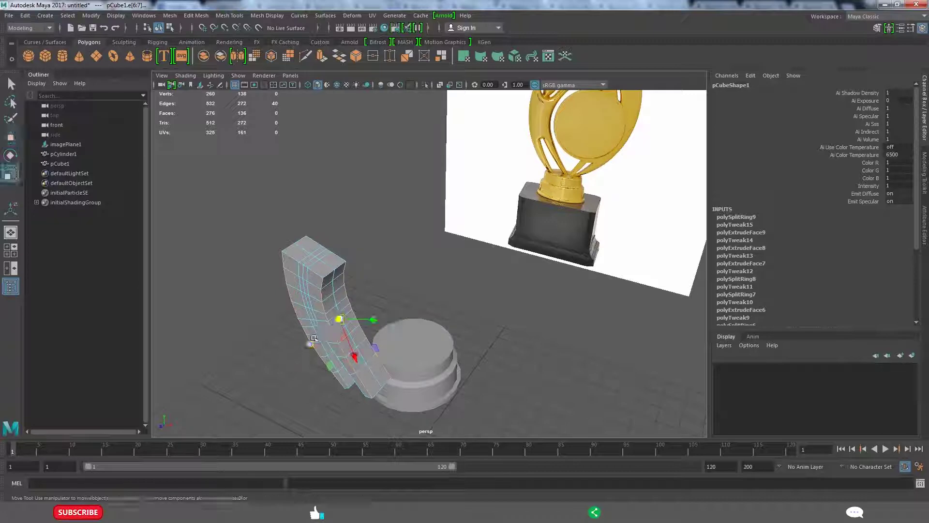
pyautogui.moveTo(309, 344); pyautogui.dragTo(454, 287)
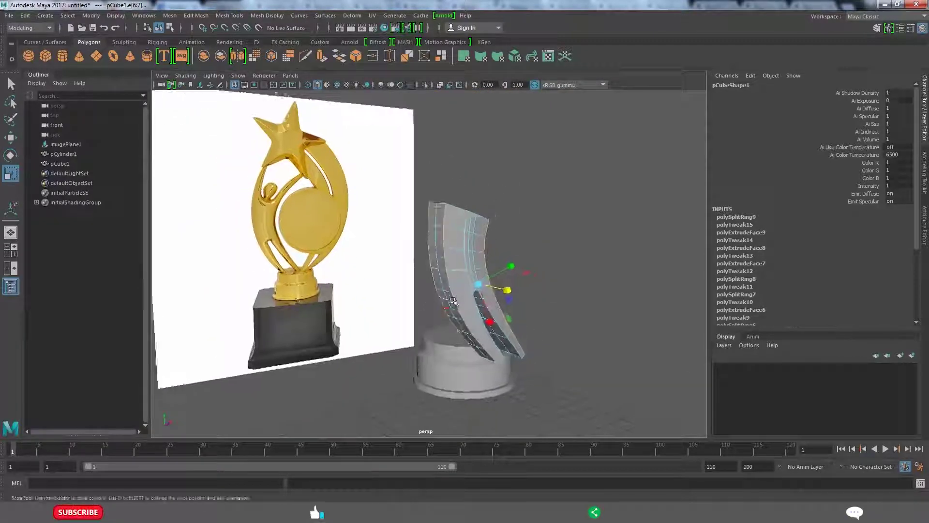
pyautogui.keyDown('alt'); pyautogui.moveTo(445, 237); pyautogui.dragTo(479, 286); pyautogui.keyUp('alt')
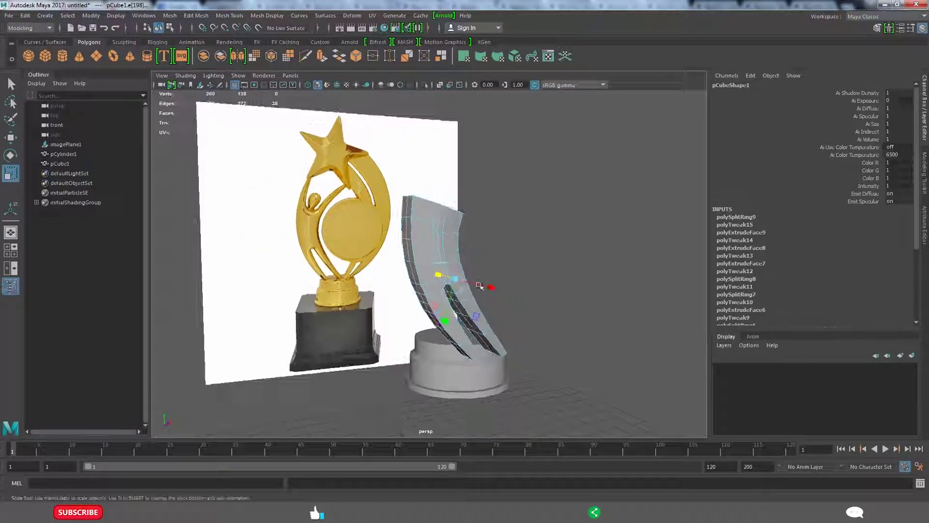
pyautogui.click(553, 294)
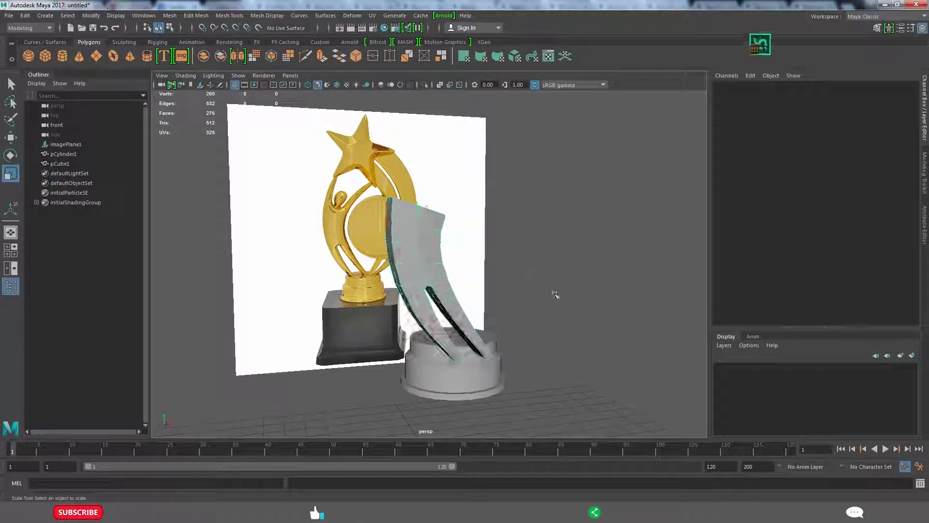
pyautogui.keyDown('alt'); pyautogui.moveTo(554, 294); pyautogui.dragTo(470, 296); pyautogui.keyUp('alt')
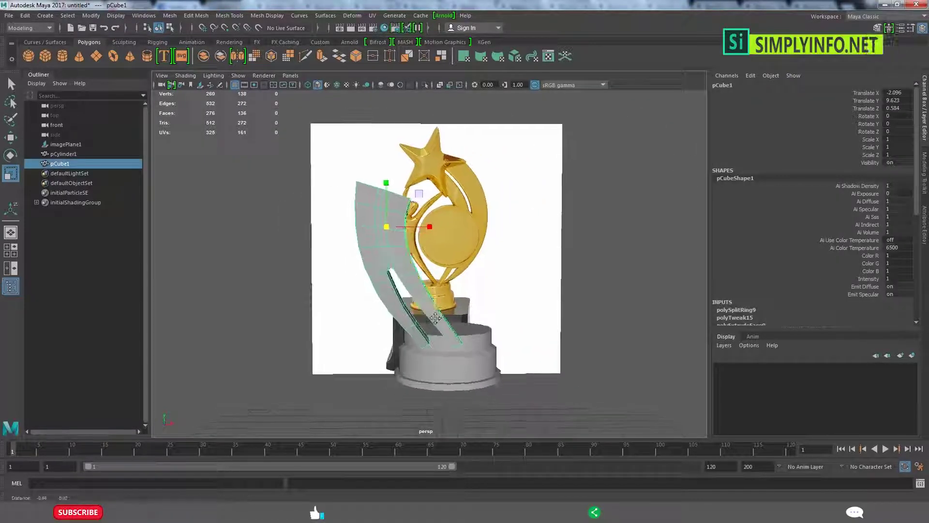
pyautogui.press('space')
pyautogui.press('space')
# Select the body mesh's top edge and extrude it.
pyautogui.scroll(5, 365, 332)
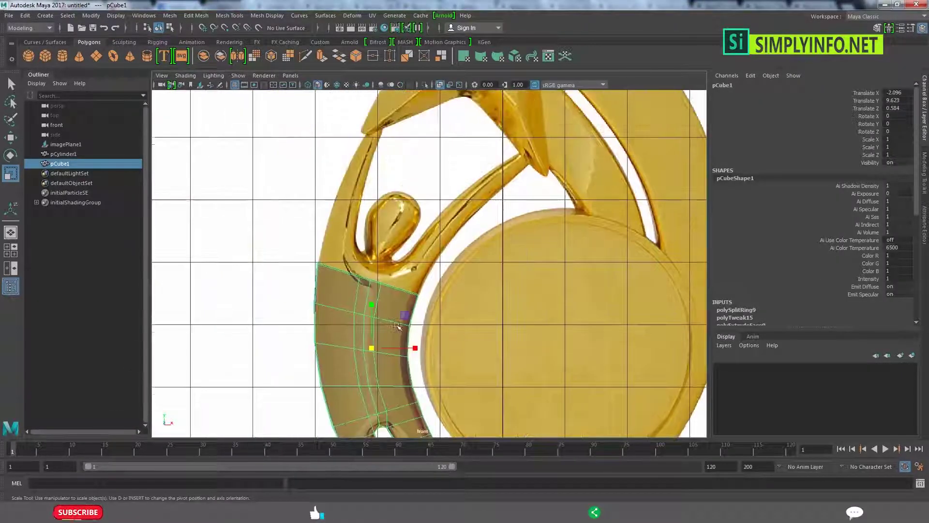
pyautogui.scroll(3, 365, 332)
pyautogui.click(253, 244)
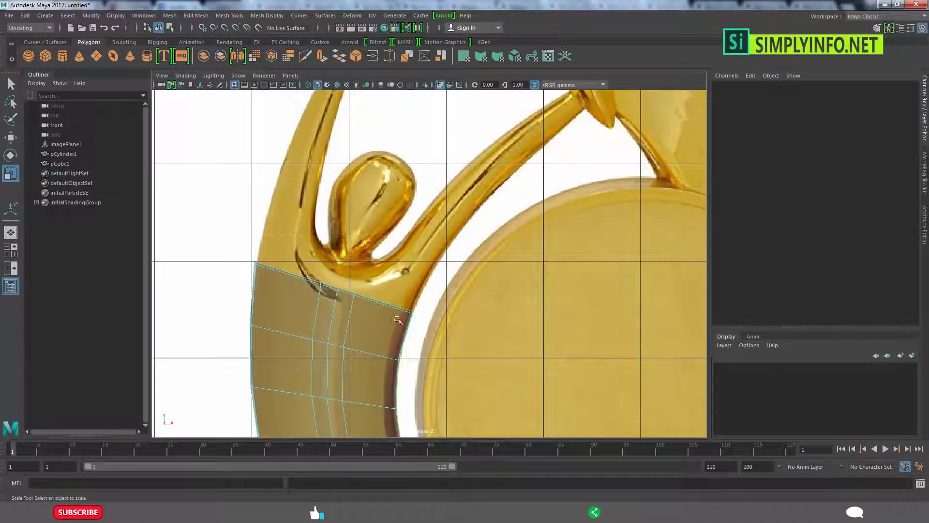
pyautogui.click(397, 320)
pyautogui.press('F11')
pyautogui.click(281, 330)
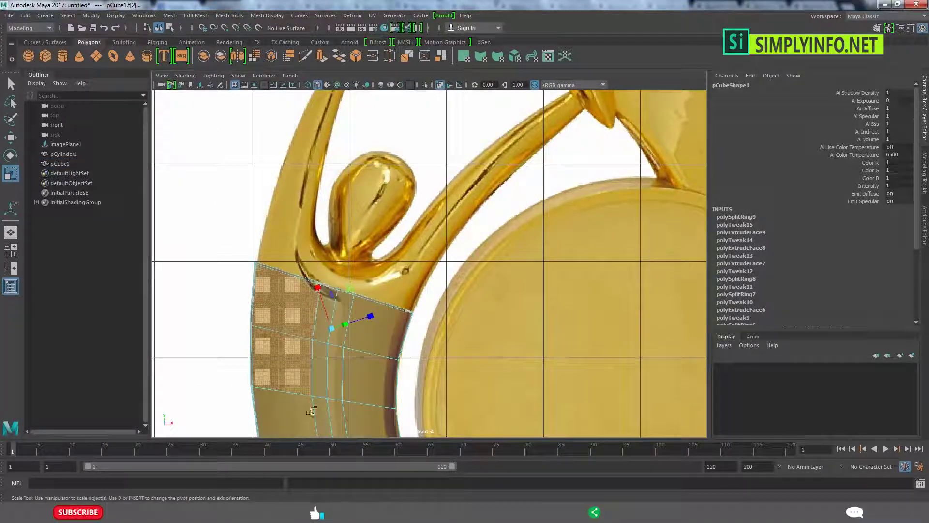
pyautogui.press('F10')
pyautogui.click(370, 299)
pyautogui.scroll(3, 377, 300)
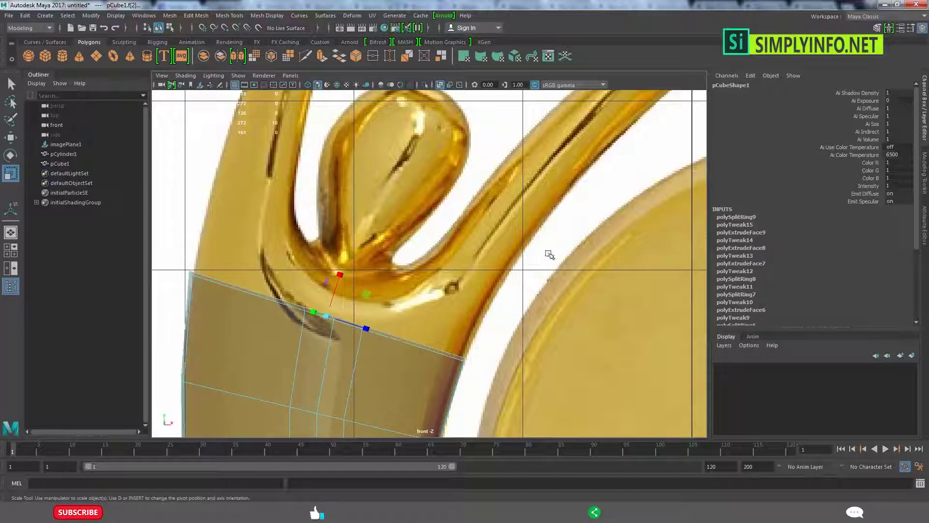
pyautogui.keyDown('shift'); pyautogui.moveTo(549, 254); pyautogui.dragTo(544, 272, button='right'); pyautogui.keyUp('shift')
# Raise the extrusion beneath the head and fit its top vertices along the shoulder line.
pyautogui.press('w')
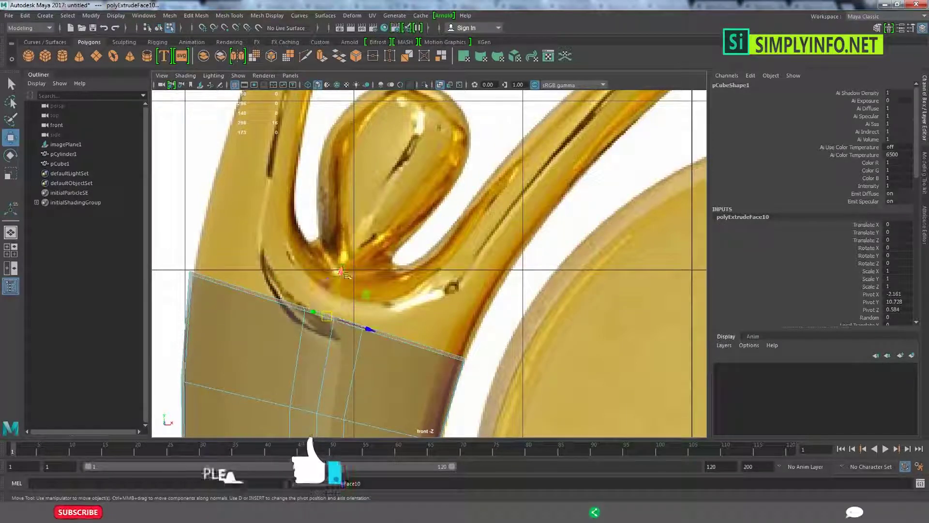
pyautogui.moveTo(347, 275); pyautogui.dragTo(361, 236)
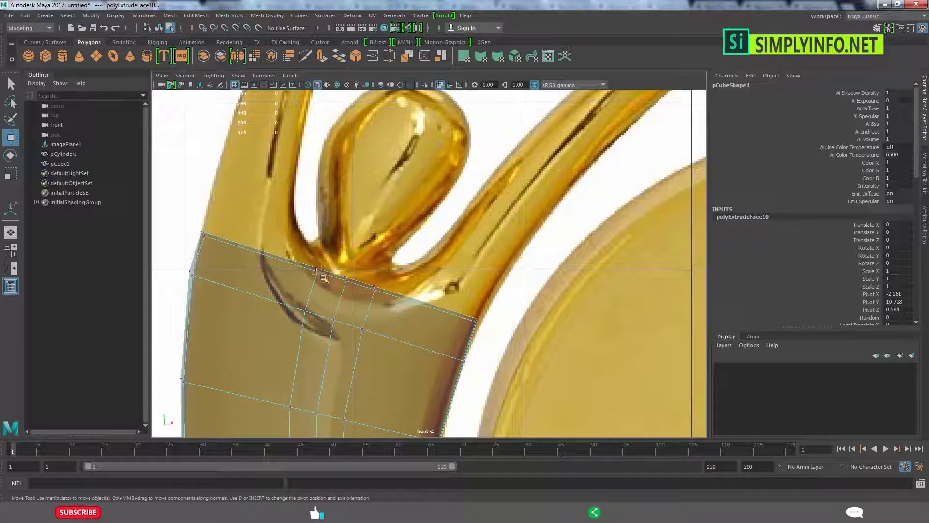
pyautogui.moveTo(324, 278)
pyautogui.mouseDown()
pyautogui.moveTo(313, 283)
pyautogui.moveTo(359, 294)
pyautogui.moveTo(374, 309)
pyautogui.mouseUp()
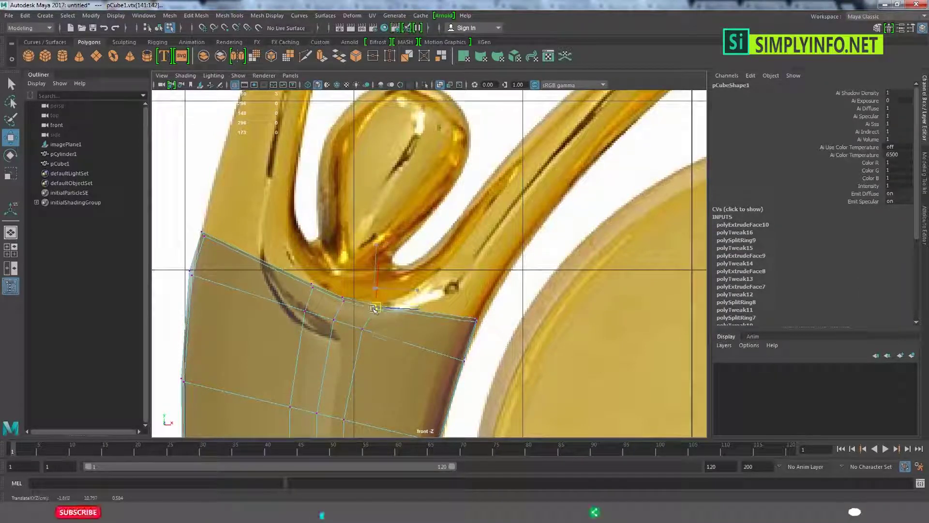
pyautogui.scroll(1, 381, 334)
pyautogui.scroll(1, 358, 327)
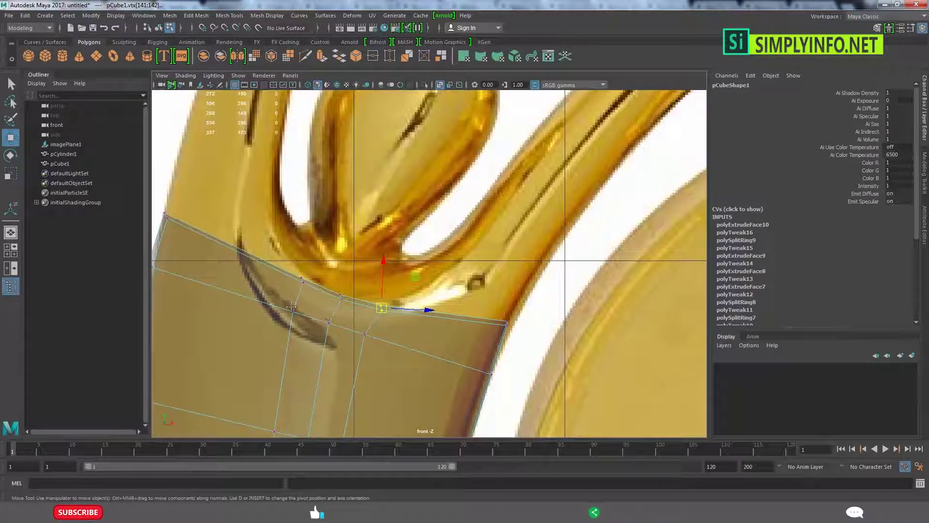
pyautogui.scroll(1, 317, 315)
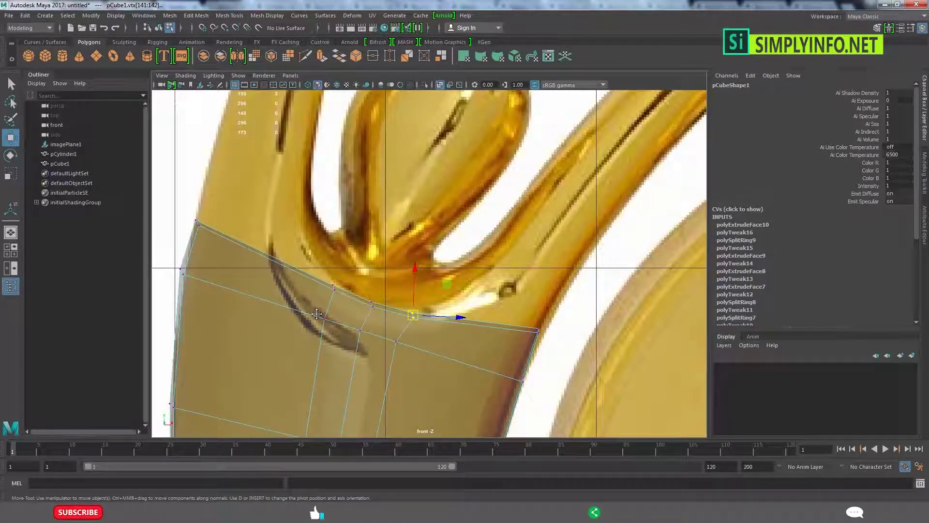
pyautogui.scroll(-3, 317, 315)
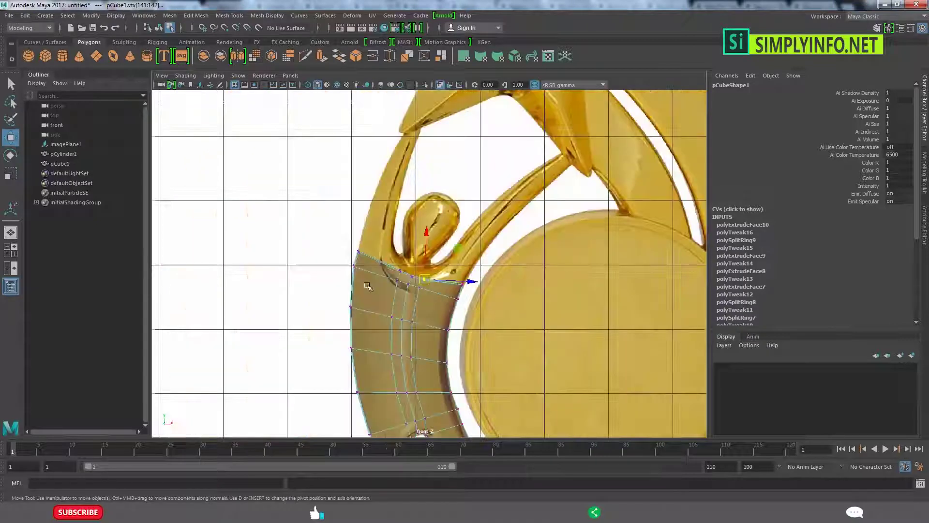
pyautogui.scroll(1, 411, 300)
pyautogui.scroll(1, 416, 299)
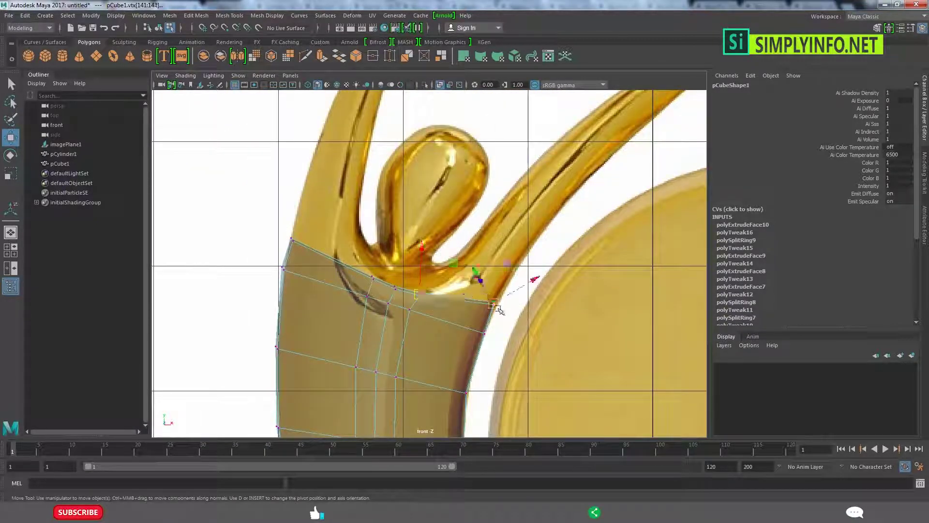
pyautogui.moveTo(500, 310); pyautogui.dragTo(496, 305)
pyautogui.click(368, 271)
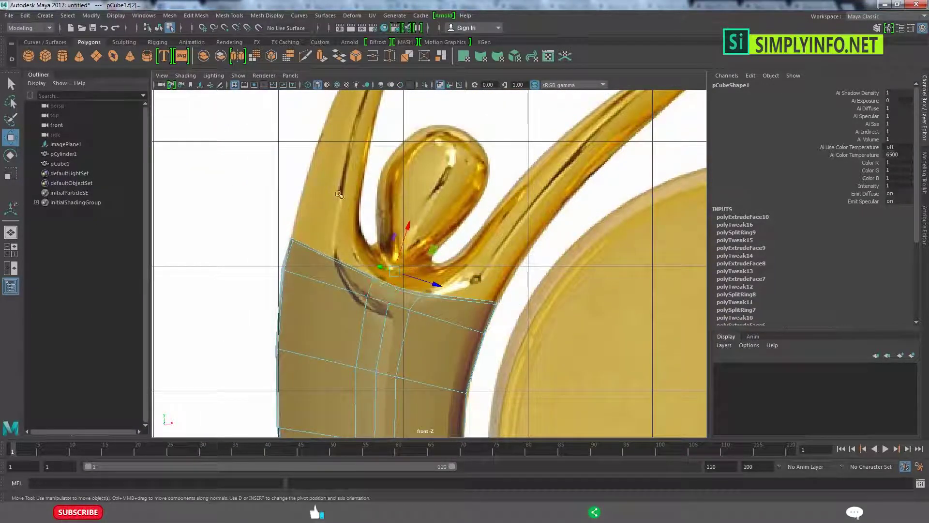
# Extrude the top face row up to the neck base and fit its top vertices to the outline.
pyautogui.keyDown('shift'); pyautogui.moveTo(300, 285); pyautogui.dragTo(364, 242, button='right'); pyautogui.keyUp('shift')
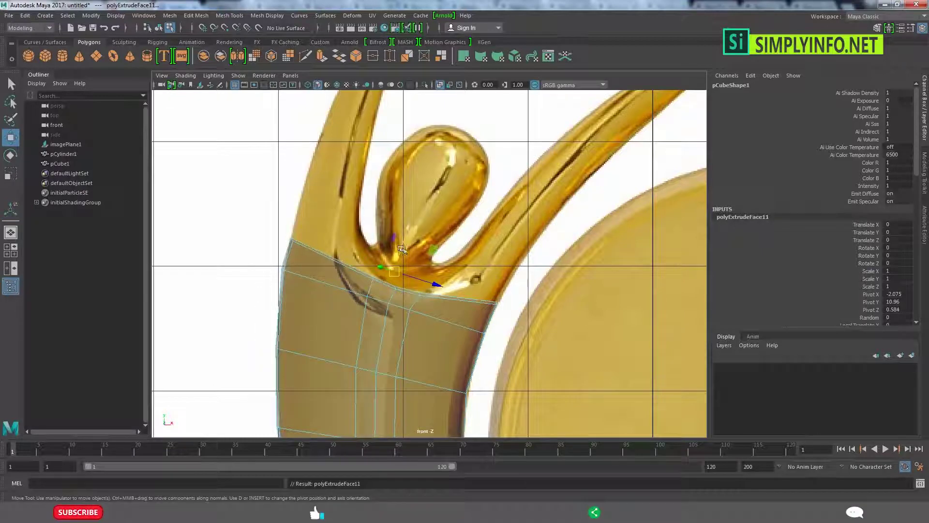
pyautogui.moveTo(405, 238); pyautogui.dragTo(406, 206)
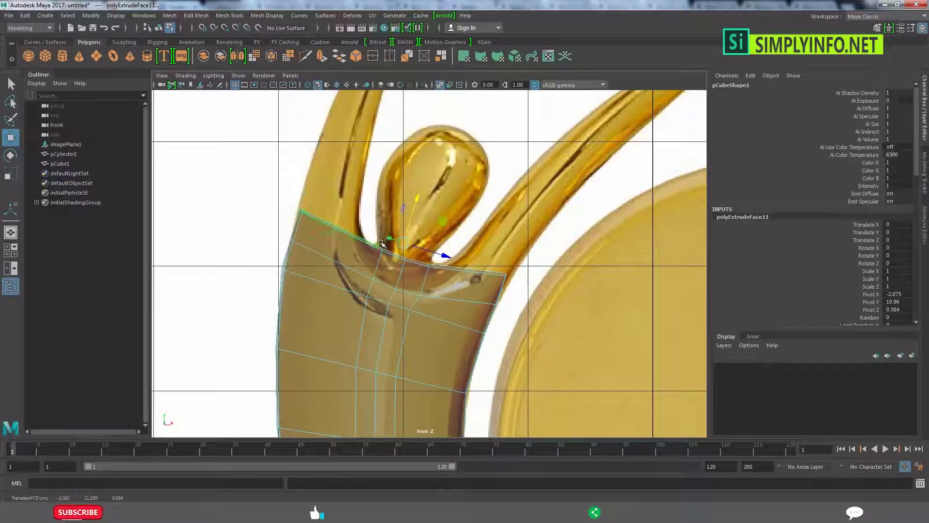
pyautogui.press('F9')
pyautogui.click(372, 279)
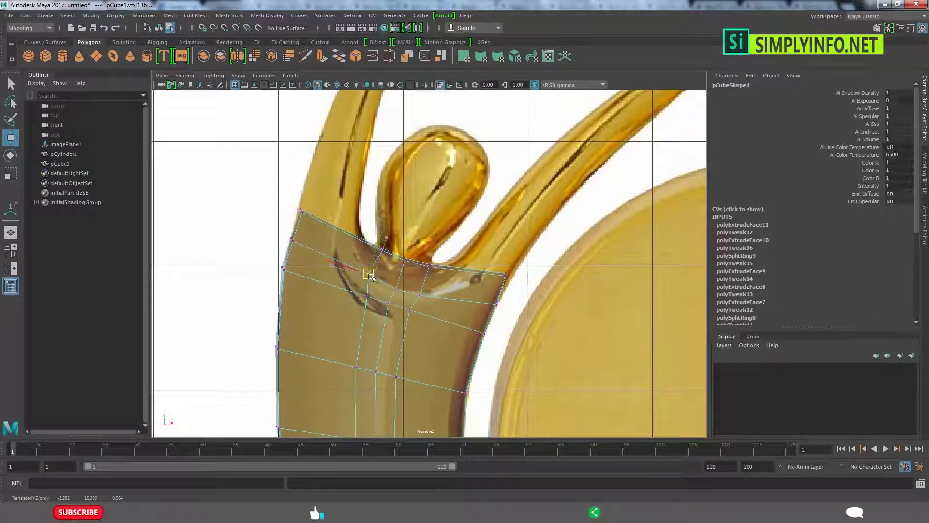
pyautogui.moveTo(382, 250)
pyautogui.mouseDown()
pyautogui.moveTo(366, 251)
pyautogui.moveTo(424, 274)
pyautogui.mouseUp()
pyautogui.moveTo(499, 266); pyautogui.dragTo(513, 281)
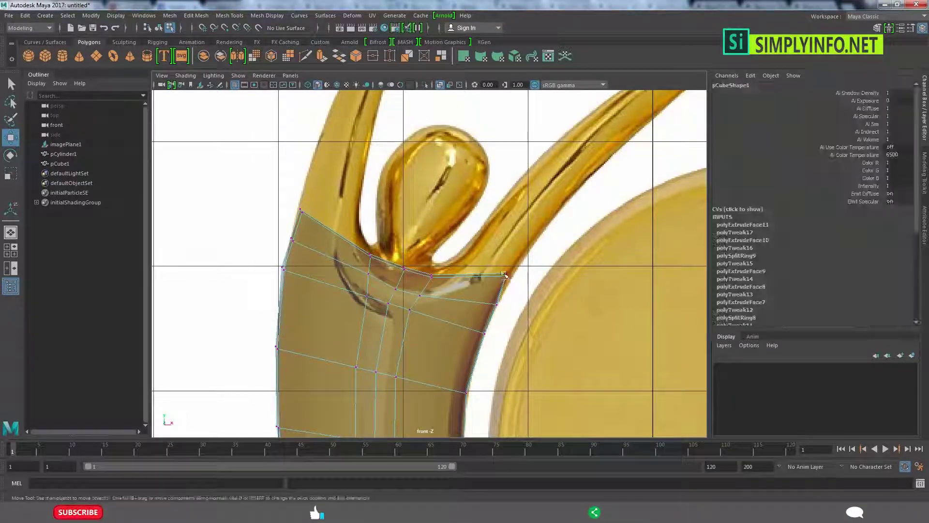
pyautogui.moveTo(490, 245); pyautogui.dragTo(506, 286)
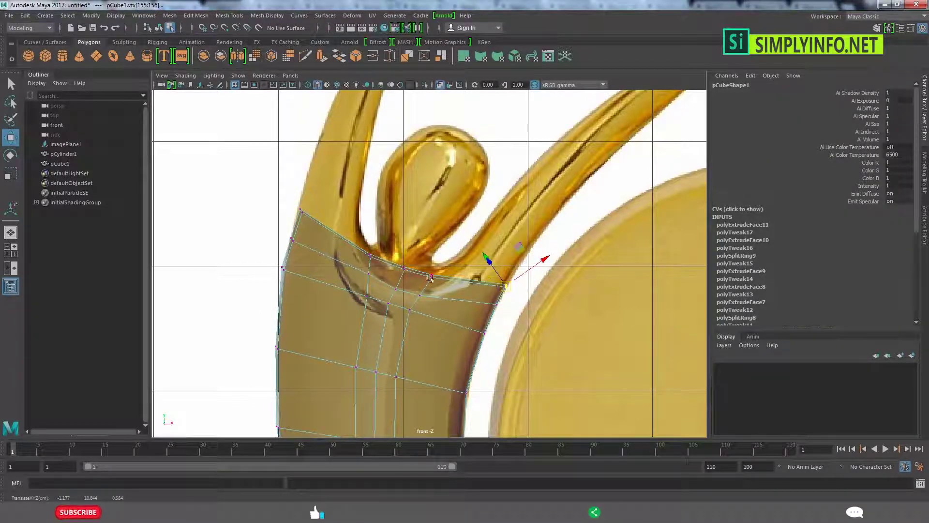
pyautogui.keyDown('alt'); pyautogui.moveTo(430, 278); pyautogui.dragTo(427, 282, button='middle'); pyautogui.keyUp('alt')
pyautogui.moveTo(426, 269); pyautogui.dragTo(432, 275)
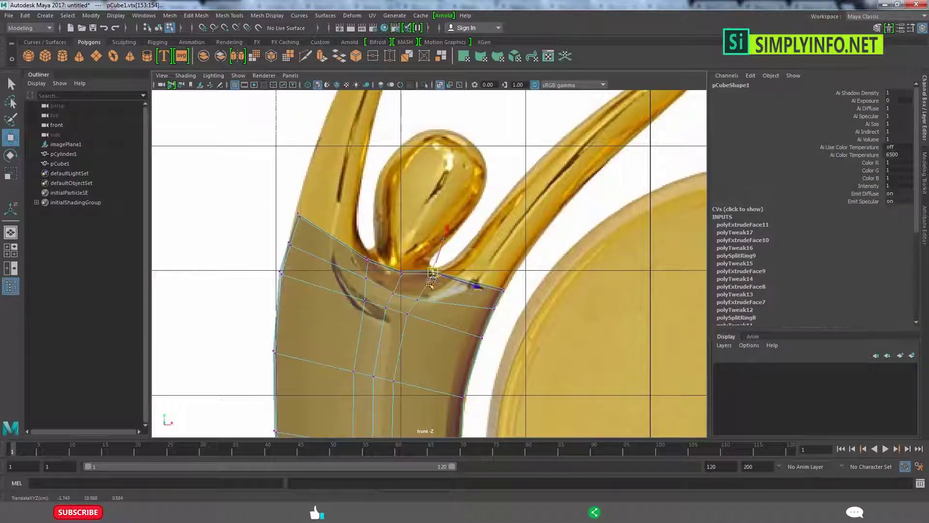
pyautogui.moveTo(365, 257); pyautogui.dragTo(371, 262)
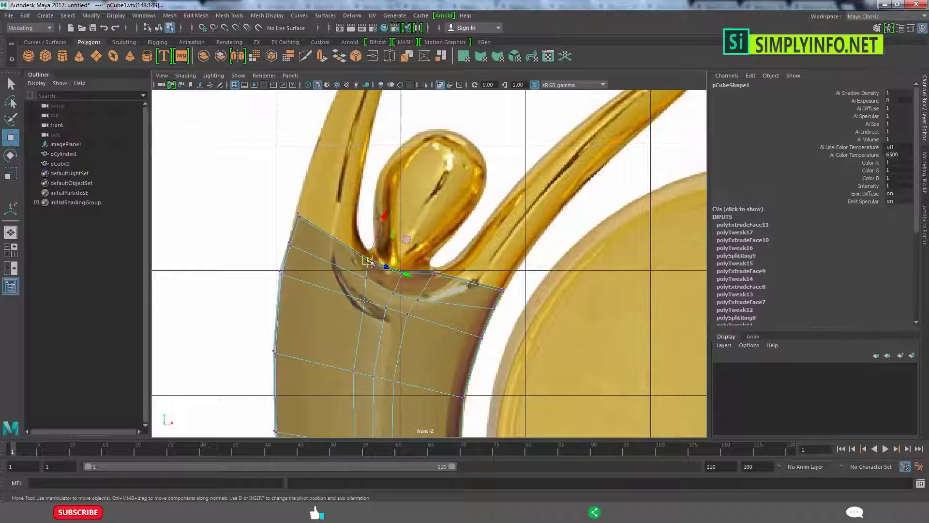
pyautogui.click(434, 274)
pyautogui.click(404, 274)
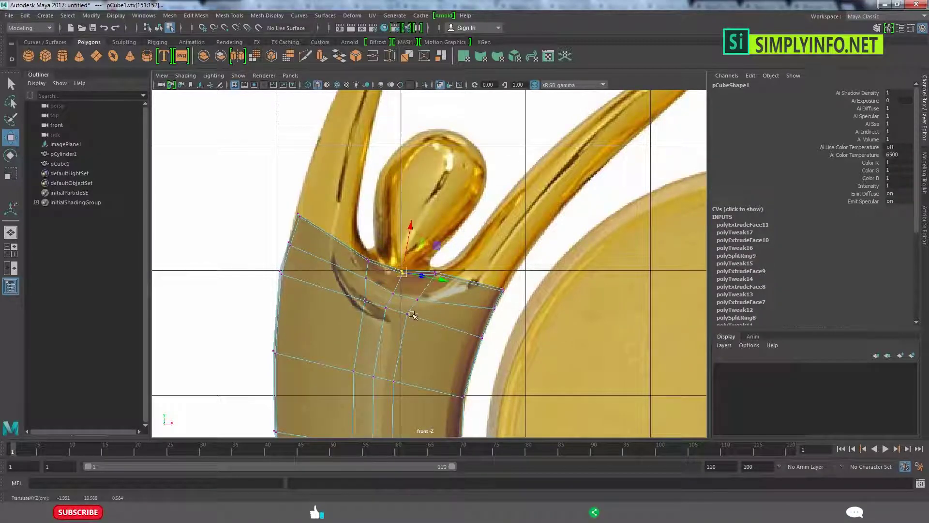
# Select the upper-left and right shoulder faces and start extruding them.
pyautogui.keyDown('alt'); pyautogui.moveTo(412, 314); pyautogui.dragTo(410, 340, button='middle'); pyautogui.keyUp('alt')
pyautogui.press('F11')
pyautogui.click(334, 257)
pyautogui.click(330, 266)
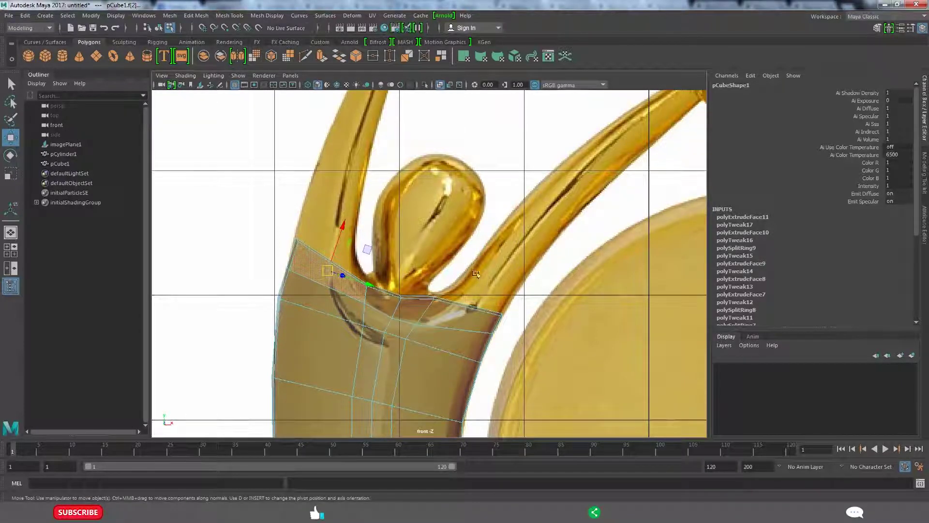
pyautogui.keyDown('shift'); pyautogui.click(465, 310); pyautogui.keyUp('shift')
pyautogui.keyDown('shift'); pyautogui.click(293, 277); pyautogui.keyUp('shift')
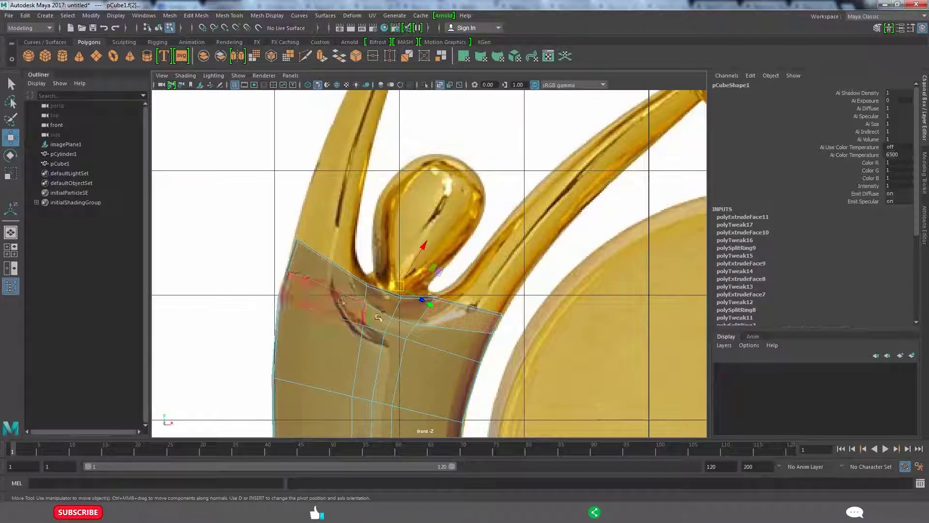
pyautogui.moveTo(445, 322); pyautogui.dragTo(472, 307)
# Extrude the shoulder faces up into arm stubs and fit the left arm's top vertices to the reference.
pyautogui.hotkey('ctrl', 'e')
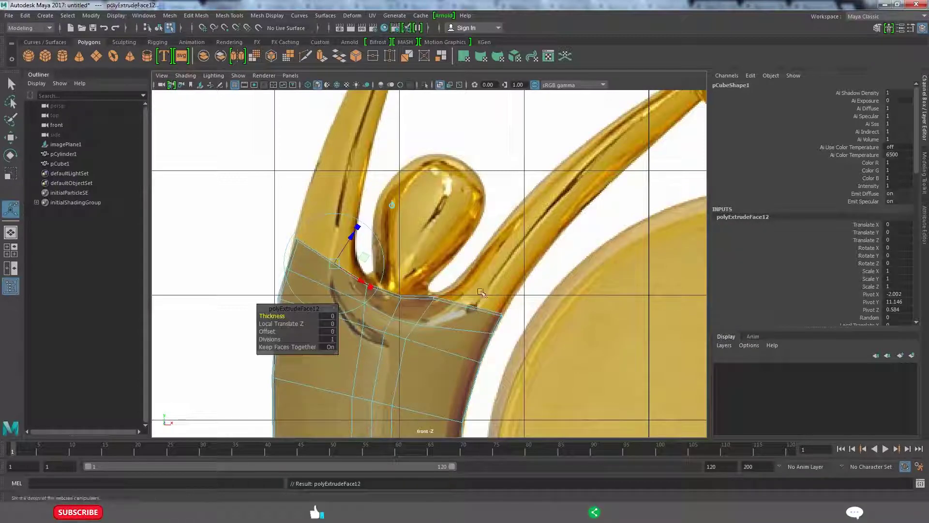
pyautogui.moveTo(351, 236); pyautogui.dragTo(334, 190)
pyautogui.press('q')
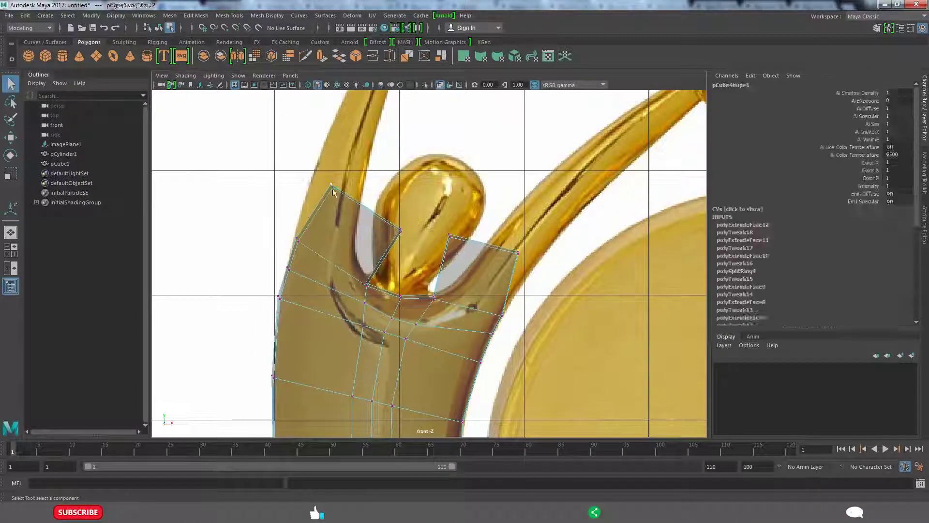
pyautogui.press('w')
pyautogui.moveTo(401, 255); pyautogui.dragTo(386, 239, button='middle')
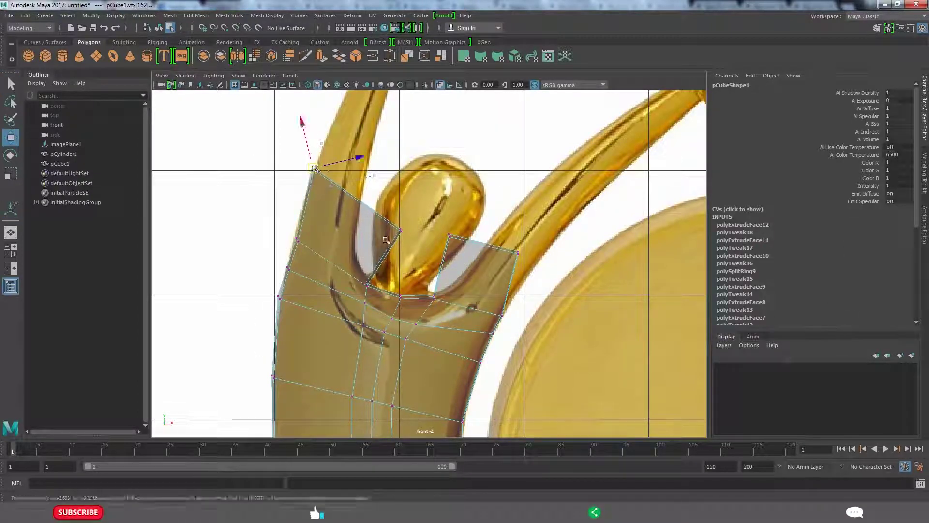
pyautogui.moveTo(415, 251); pyautogui.dragTo(397, 228)
pyautogui.moveTo(397, 228); pyautogui.dragTo(367, 204, button='middle')
# Fit the vertices beside the head and the right arm's corners to the reference outline.
pyautogui.moveTo(359, 278); pyautogui.dragTo(373, 291)
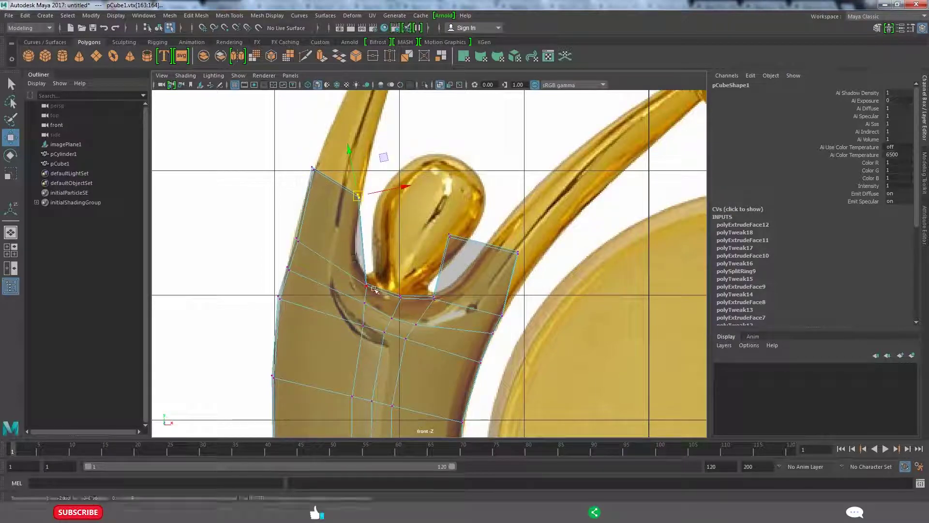
pyautogui.moveTo(368, 286); pyautogui.dragTo(361, 276, button='middle')
pyautogui.keyDown('alt'); pyautogui.moveTo(418, 280); pyautogui.dragTo(421, 291, button='middle'); pyautogui.keyUp('alt')
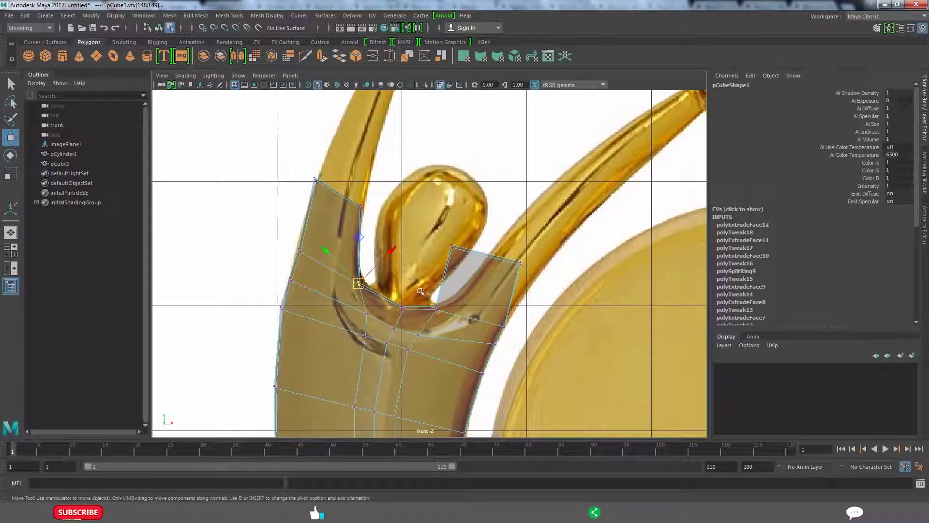
pyautogui.moveTo(444, 240); pyautogui.dragTo(458, 252)
pyautogui.moveTo(452, 246); pyautogui.dragTo(478, 265, button='middle')
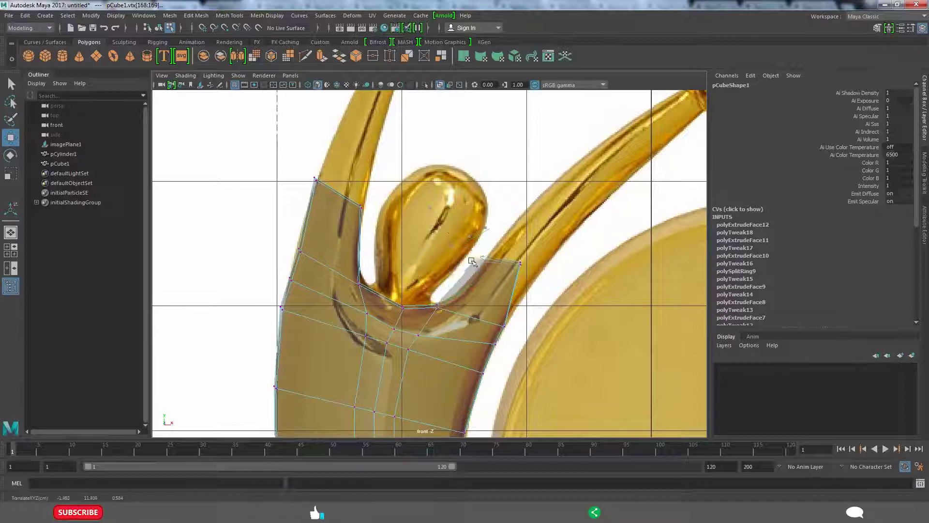
pyautogui.moveTo(513, 256); pyautogui.dragTo(529, 270)
pyautogui.moveTo(521, 266); pyautogui.dragTo(530, 287, button='middle')
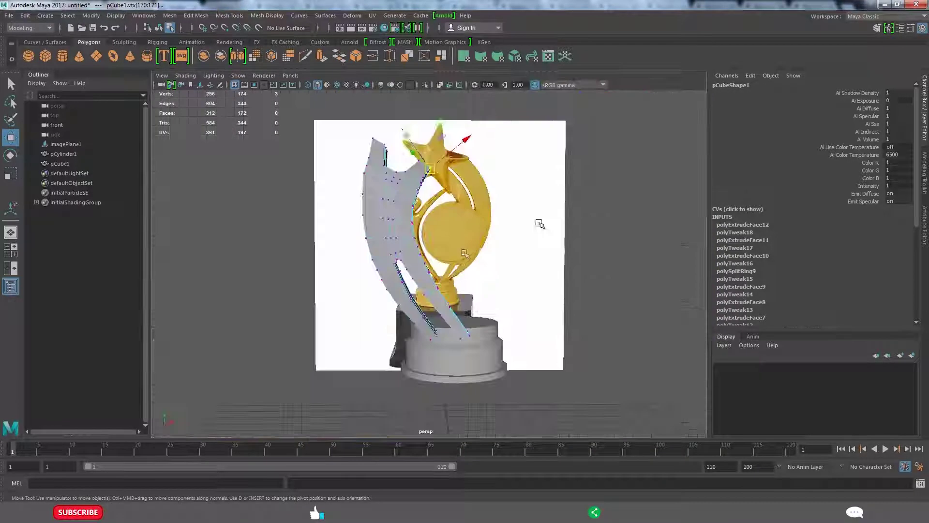
# Add edge loops across the arm and apply Edit Edge Flow so the edge follows the curve.
pyautogui.keyDown('alt'); pyautogui.moveTo(434, 301); pyautogui.dragTo(336, 261); pyautogui.keyUp('alt')
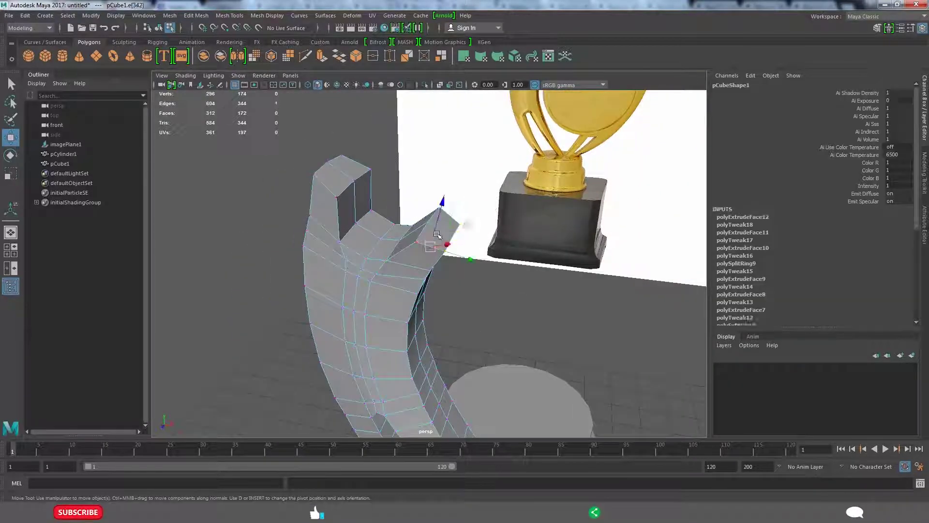
pyautogui.keyDown('ctrl'); pyautogui.moveTo(336, 260); pyautogui.dragTo(384, 294, button='right'); pyautogui.keyUp('ctrl')
pyautogui.keyDown('ctrl'); pyautogui.moveTo(325, 187); pyautogui.dragTo(334, 194, button='right'); pyautogui.keyUp('ctrl')
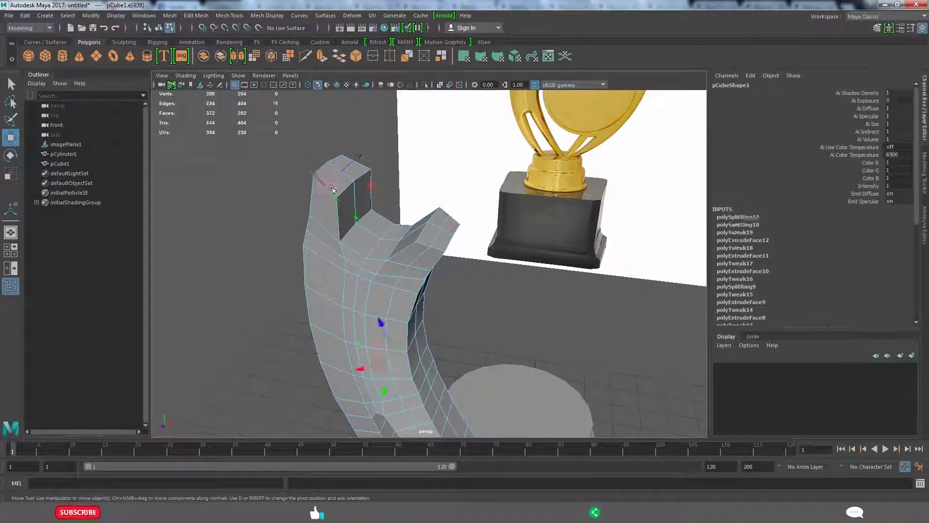
pyautogui.keyDown('alt'); pyautogui.moveTo(334, 194); pyautogui.dragTo(425, 222); pyautogui.keyUp('alt')
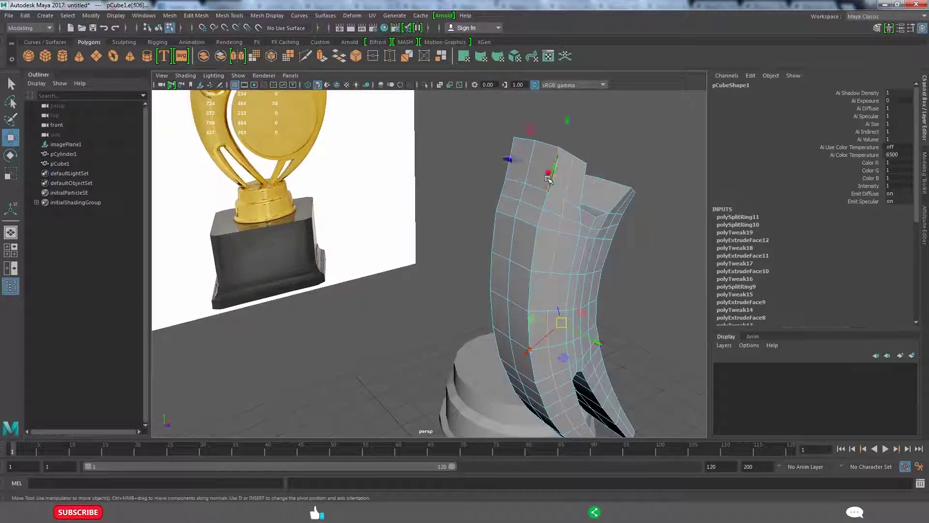
pyautogui.moveTo(577, 190)
pyautogui.keyDown('alt'); pyautogui.mouseDown()
pyautogui.moveTo(477, 187)
pyautogui.moveTo(297, 140)
pyautogui.mouseUp(); pyautogui.keyUp('alt')
pyautogui.keyDown('alt'); pyautogui.moveTo(286, 188); pyautogui.dragTo(408, 207); pyautogui.keyUp('alt')
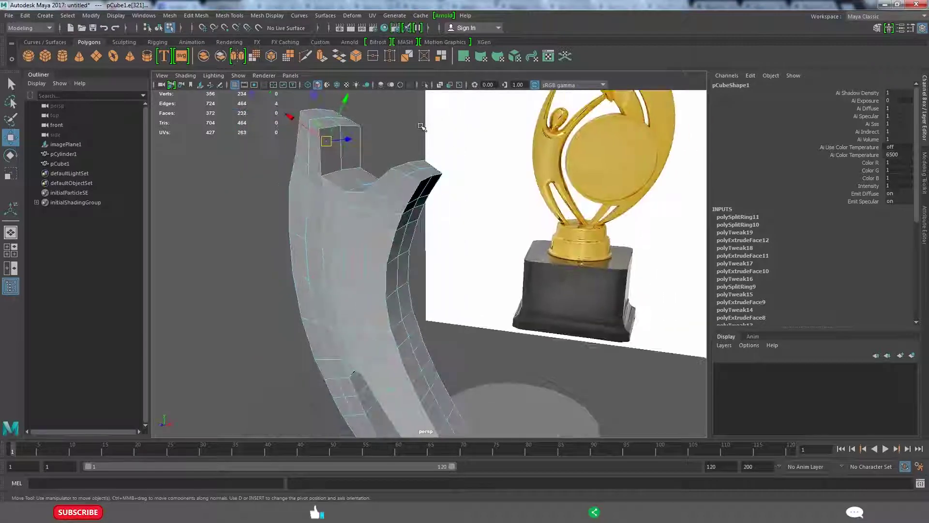
pyautogui.keyDown('shift'); pyautogui.moveTo(408, 207); pyautogui.dragTo(409, 207, button='right'); pyautogui.keyUp('shift')
pyautogui.keyDown('alt'); pyautogui.moveTo(386, 150); pyautogui.dragTo(361, 274); pyautogui.keyUp('alt')
pyautogui.press('space')
pyautogui.press('space')
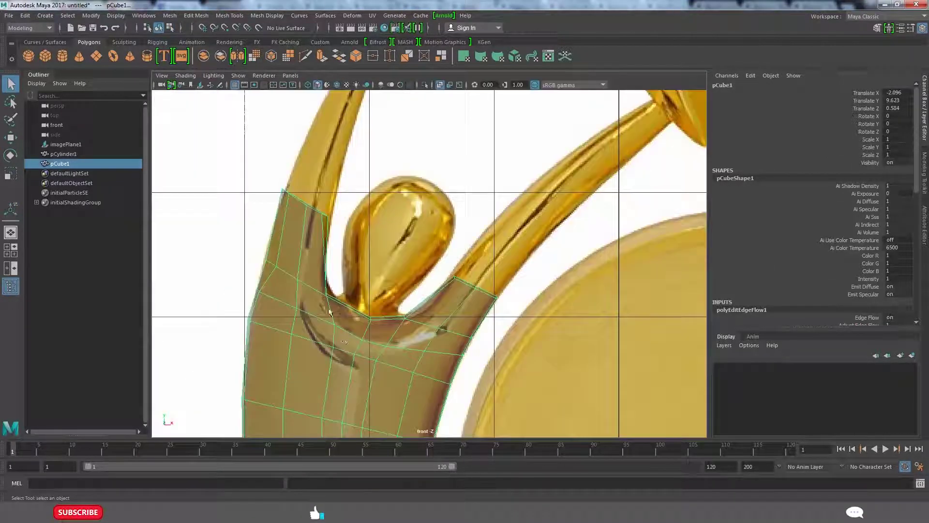
# Nudge a shoulder vertex up-left, then undo the Edit Edge Flow change.
pyautogui.scroll(2, 291, 314)
pyautogui.press('F9')
pyautogui.click(264, 294)
pyautogui.press('w')
pyautogui.moveTo(263, 293); pyautogui.dragTo(255, 291)
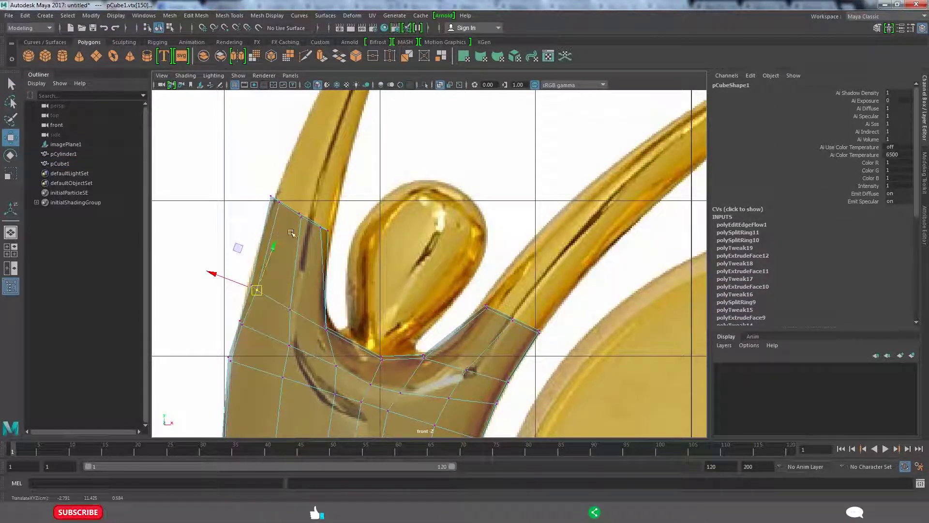
pyautogui.hotkey('ctrl', 'z')
pyautogui.hotkey('ctrl', 'z')
pyautogui.hotkey('ctrl', 'z')
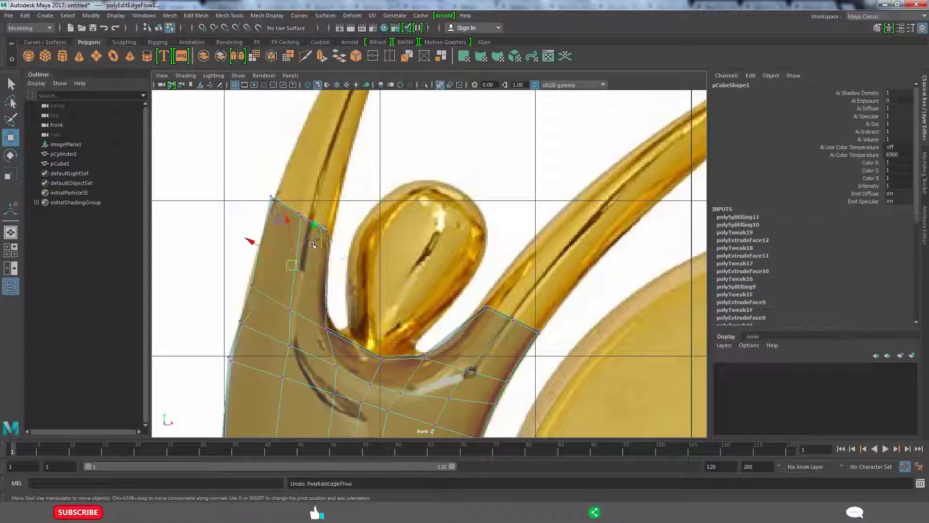
# Extrude the arm-top face up along the arm and fit its vertices to the reference arm.
pyautogui.press('F11')
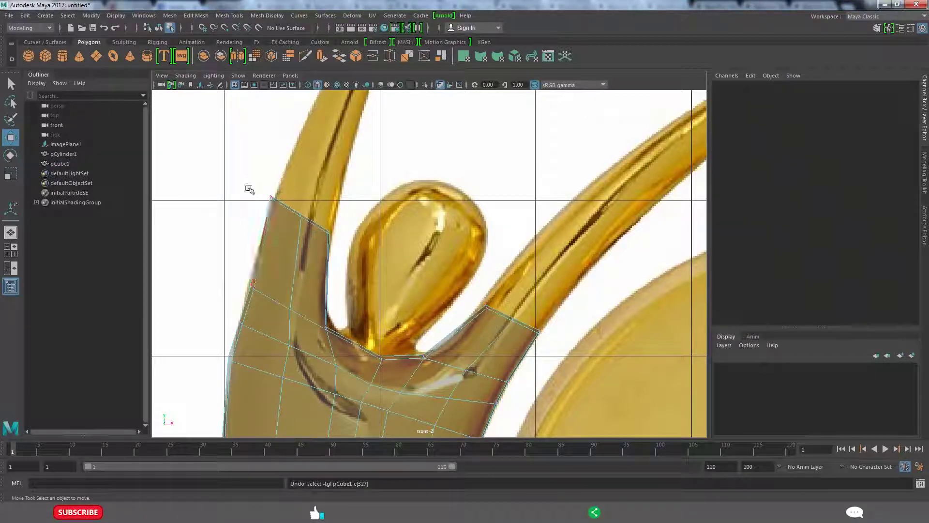
pyautogui.click(319, 252)
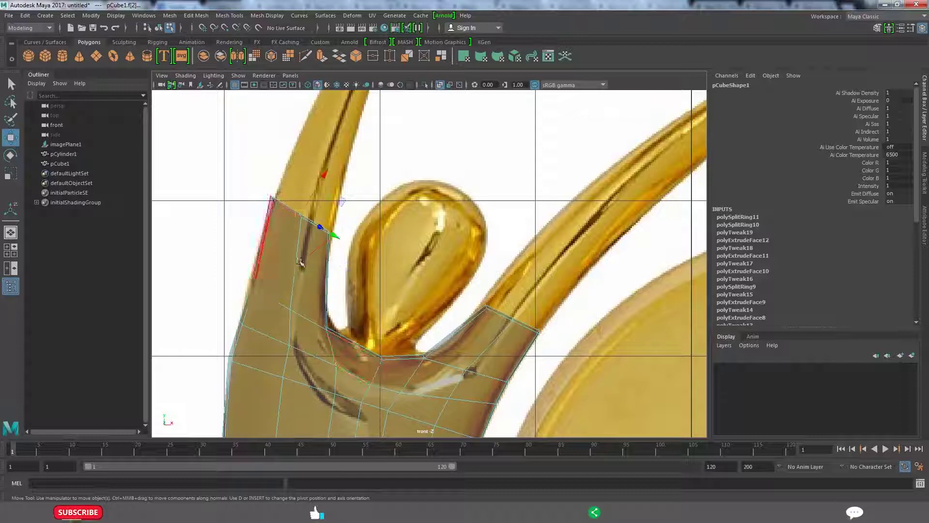
pyautogui.keyDown('shift'); pyautogui.rightClick(368, 177); pyautogui.keyUp('shift')
pyautogui.click(367, 203)
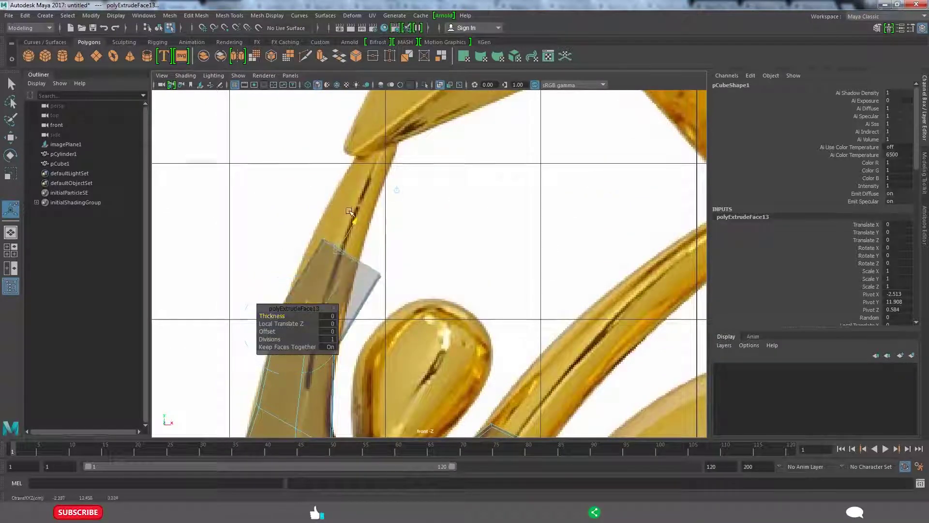
pyautogui.scroll(2, 364, 220)
pyautogui.moveTo(364, 221)
pyautogui.mouseDown()
pyautogui.moveTo(353, 209)
pyautogui.moveTo(420, 242)
pyautogui.mouseUp()
pyautogui.press('q')
pyautogui.press('w')
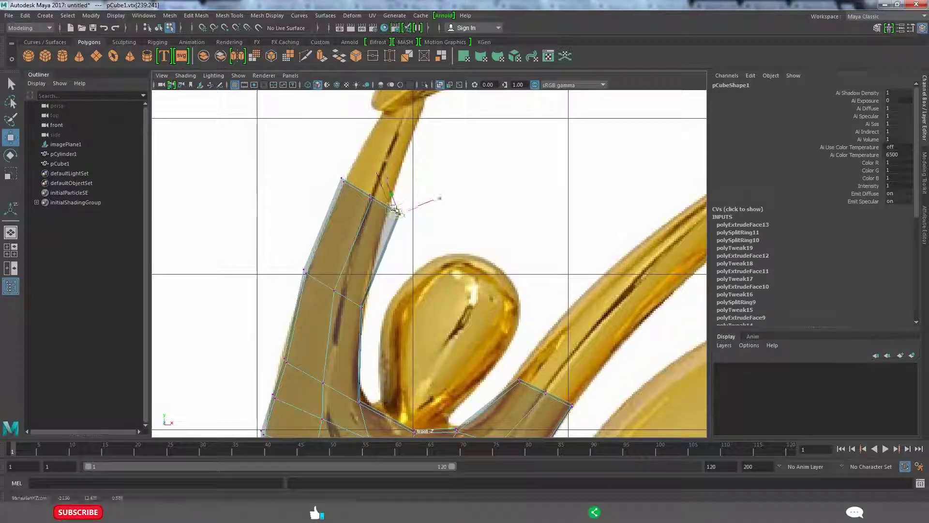
pyautogui.moveTo(398, 213); pyautogui.dragTo(389, 205)
# Raise the arm's top face, extrude it again and scale it, then inspect in perspective.
pyautogui.click(342, 180)
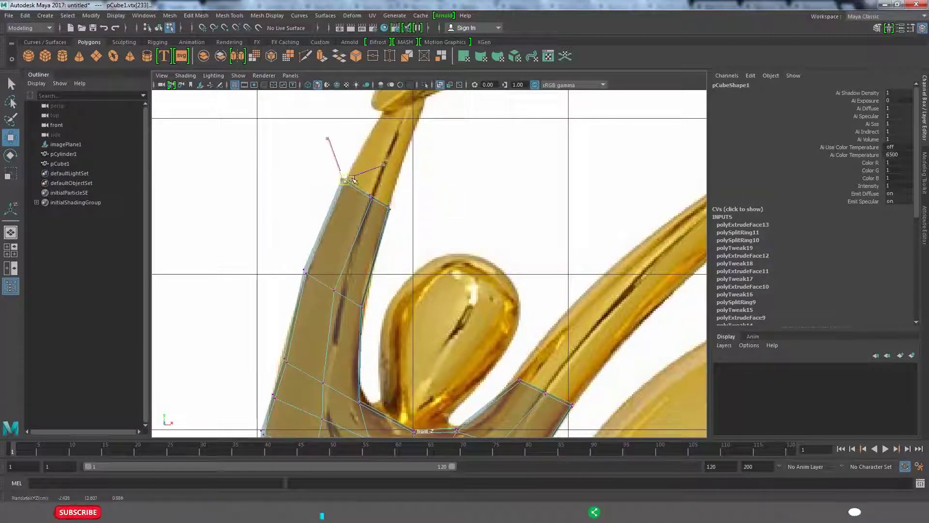
pyautogui.click(384, 185)
pyautogui.keyDown('alt'); pyautogui.moveTo(426, 268); pyautogui.dragTo(428, 293, button='middle'); pyautogui.keyUp('alt')
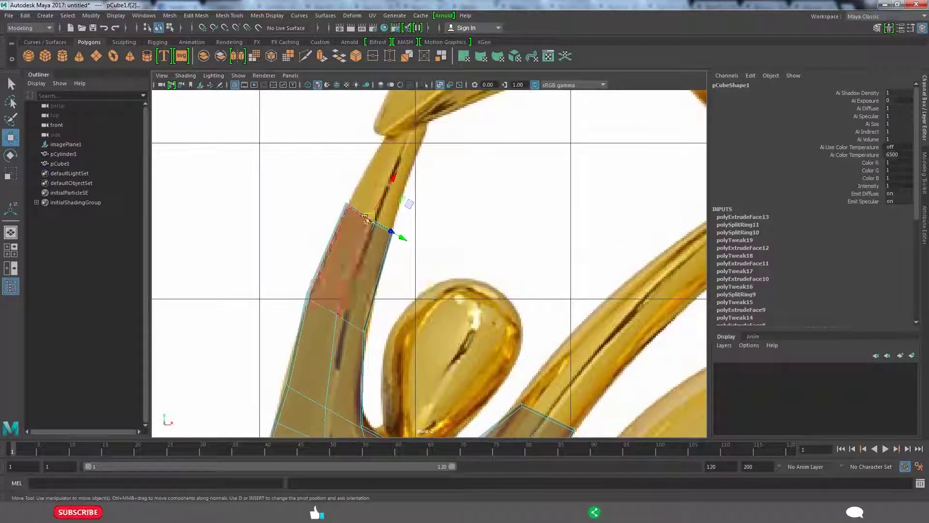
pyautogui.moveTo(370, 214); pyautogui.dragTo(398, 130)
pyautogui.hotkey('ctrl', 'e')
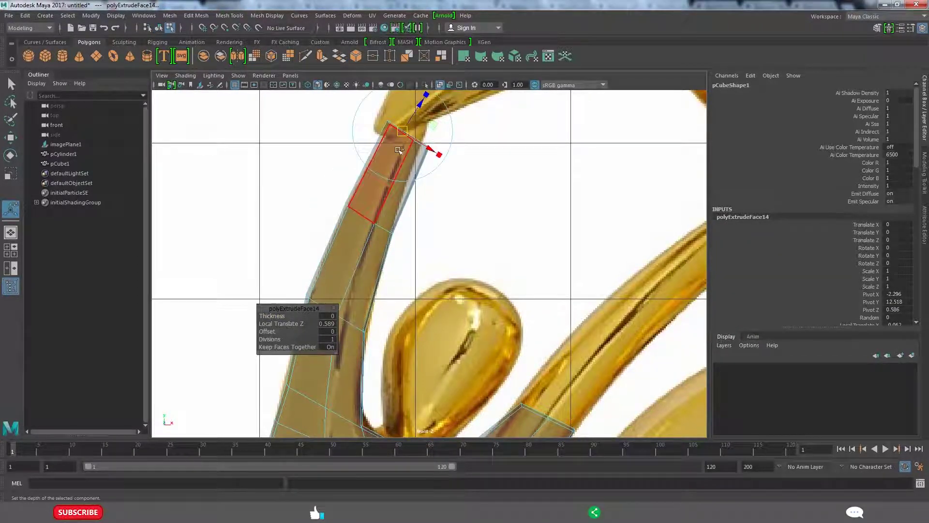
pyautogui.press('r')
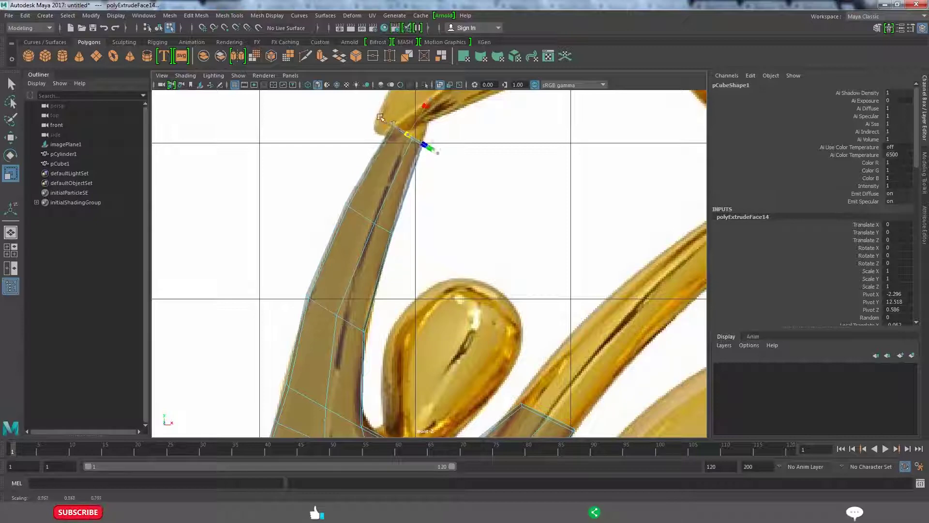
pyautogui.press('space')
pyautogui.press('space')
pyautogui.moveTo(560, 208)
pyautogui.keyDown('alt'); pyautogui.mouseDown()
pyautogui.moveTo(406, 231)
pyautogui.moveTo(457, 247)
pyautogui.moveTo(368, 203)
pyautogui.moveTo(306, 200)
pyautogui.moveTo(460, 216)
pyautogui.moveTo(425, 197)
pyautogui.moveTo(347, 218)
pyautogui.moveTo(368, 242)
pyautogui.mouseUp(); pyautogui.keyUp('alt')
pyautogui.click(363, 196)
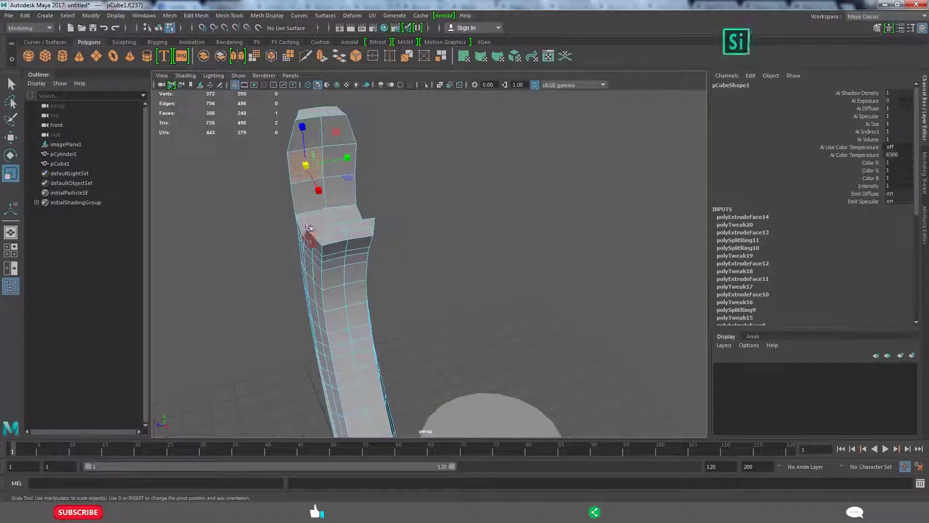
# Undo the arm's last scaling and restore the earlier face selection.
pyautogui.moveTo(271, 101); pyautogui.dragTo(402, 262)
pyautogui.moveTo(384, 292)
pyautogui.keyDown('alt'); pyautogui.mouseDown()
pyautogui.moveTo(550, 332)
pyautogui.moveTo(552, 301)
pyautogui.moveTo(632, 313)
pyautogui.moveTo(625, 310)
pyautogui.mouseUp(); pyautogui.keyUp('alt')
pyautogui.click(542, 325)
pyautogui.hotkey('ctrl', 'z')
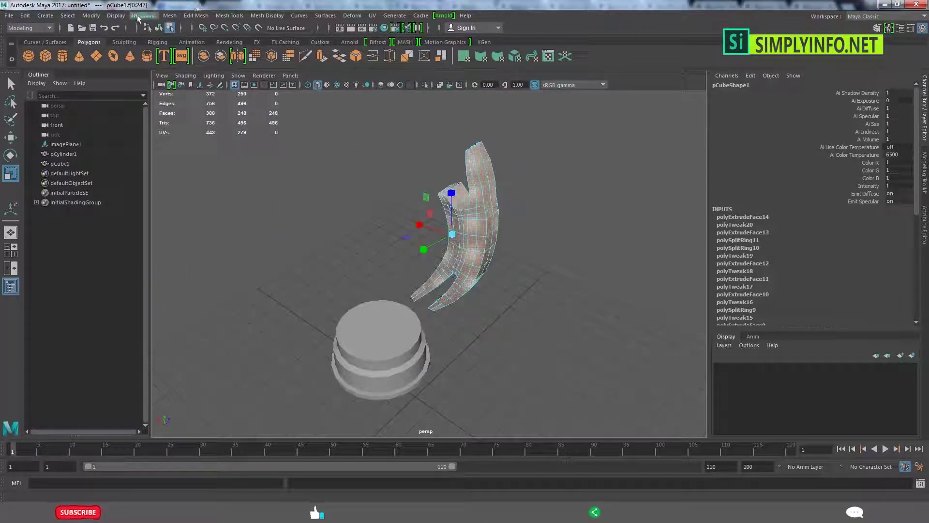
pyautogui.hotkey('ctrl', 'z')
pyautogui.hotkey('ctrl', 'z')
pyautogui.hotkey('ctrl', 'z')
pyautogui.hotkey('ctrl', 'z')
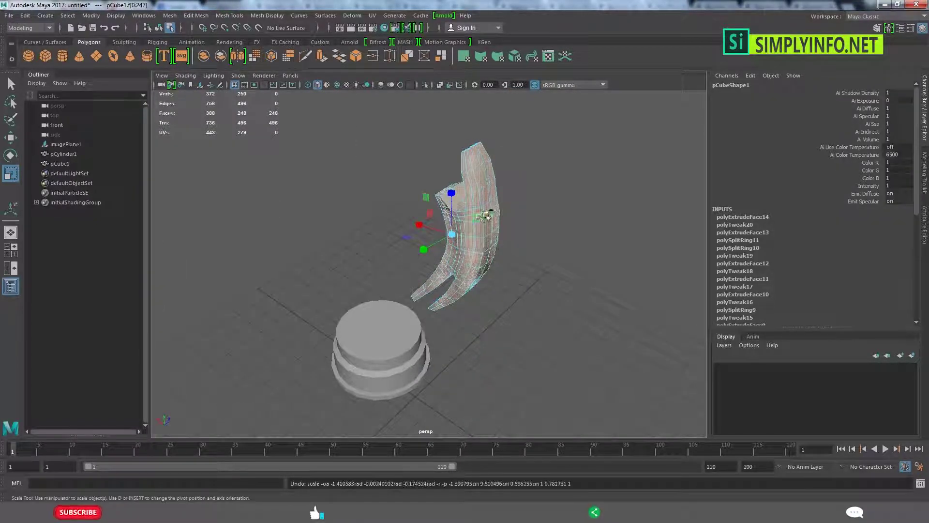
pyautogui.hotkey('ctrl', 'z')
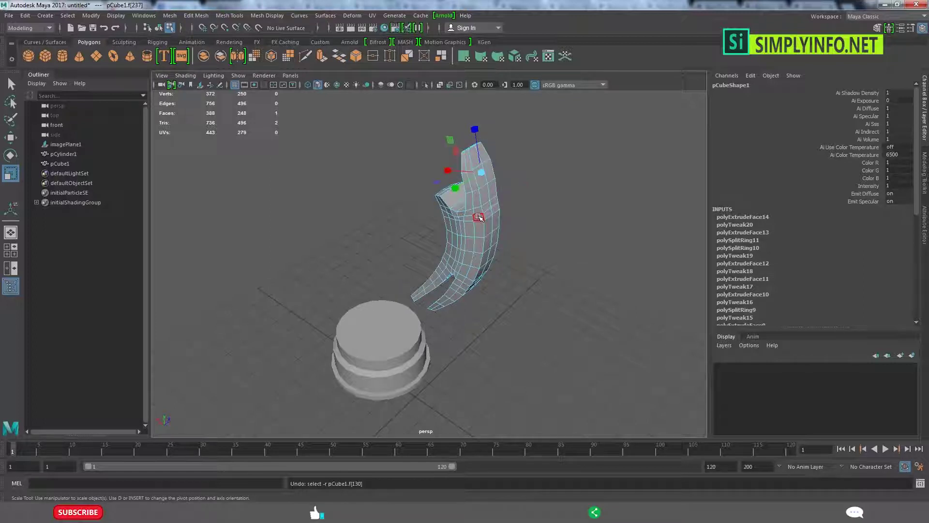
# Select all faces of the figure mesh and apply Modify > Freeze Transformations.
pyautogui.doubleClick(479, 217)
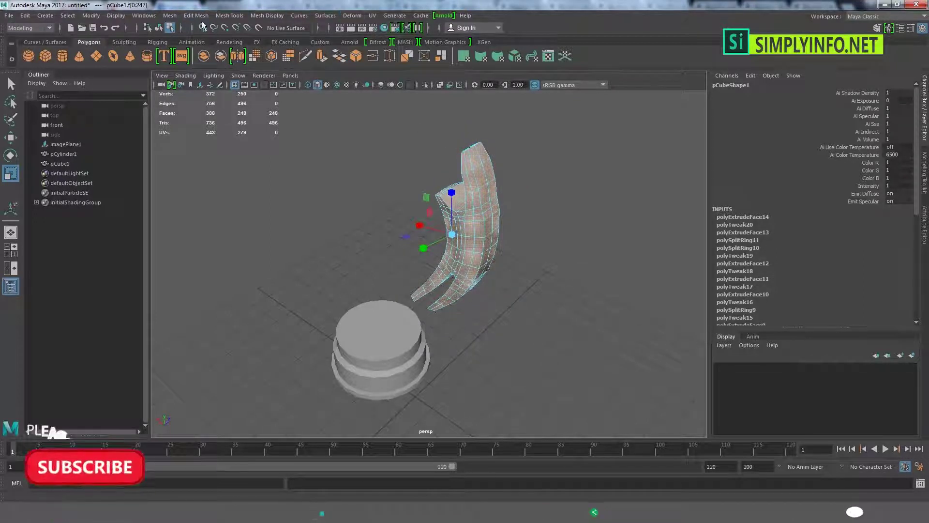
pyautogui.click(144, 16)
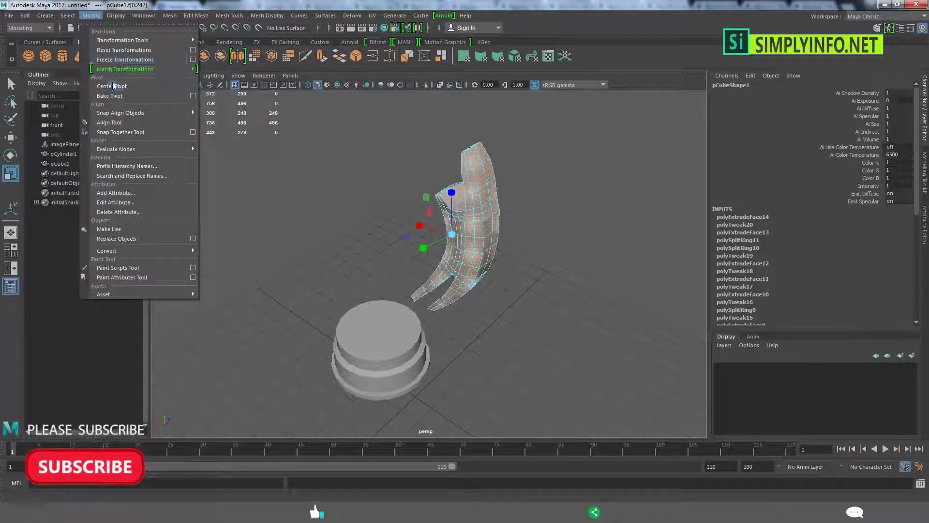
pyautogui.click(112, 85)
pyautogui.click(91, 15)
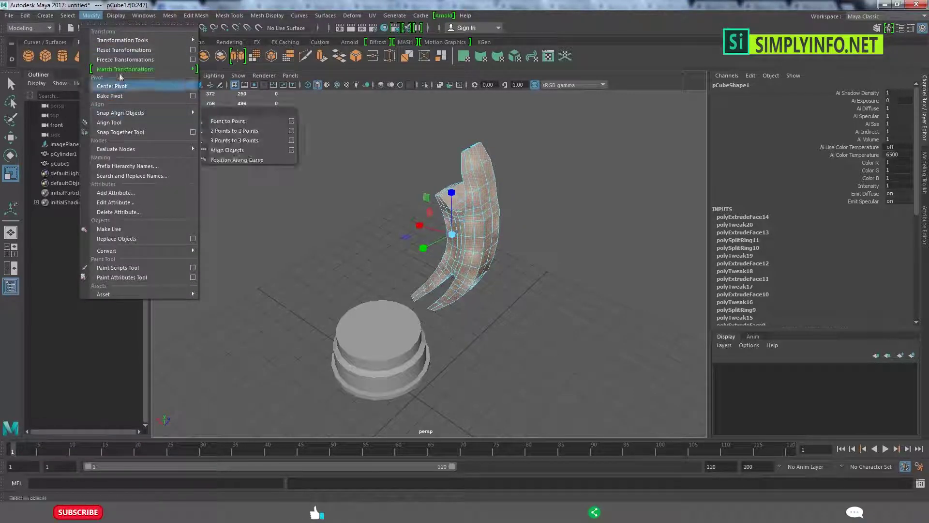
pyautogui.click(125, 59)
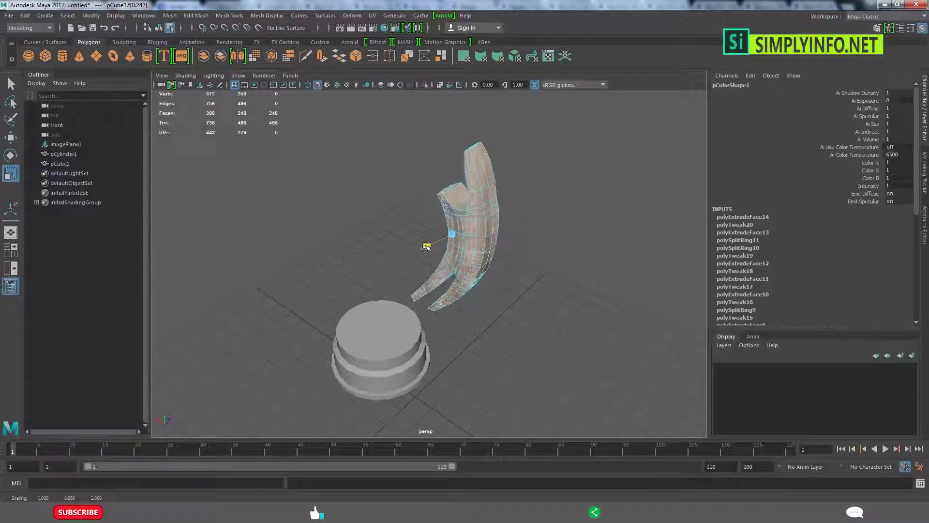
# Select and move the edges at the arm's tip to trace the raised gold arm.
pyautogui.moveTo(425, 243)
pyautogui.keyDown('alt'); pyautogui.mouseDown()
pyautogui.moveTo(415, 252)
pyautogui.moveTo(477, 296)
pyautogui.moveTo(484, 242)
pyautogui.moveTo(546, 197)
pyautogui.moveTo(421, 295)
pyautogui.moveTo(366, 233)
pyautogui.moveTo(419, 214)
pyautogui.moveTo(394, 259)
pyautogui.mouseUp(); pyautogui.keyUp('alt')
pyautogui.click(463, 260)
pyautogui.press('F10')
pyautogui.click(367, 218)
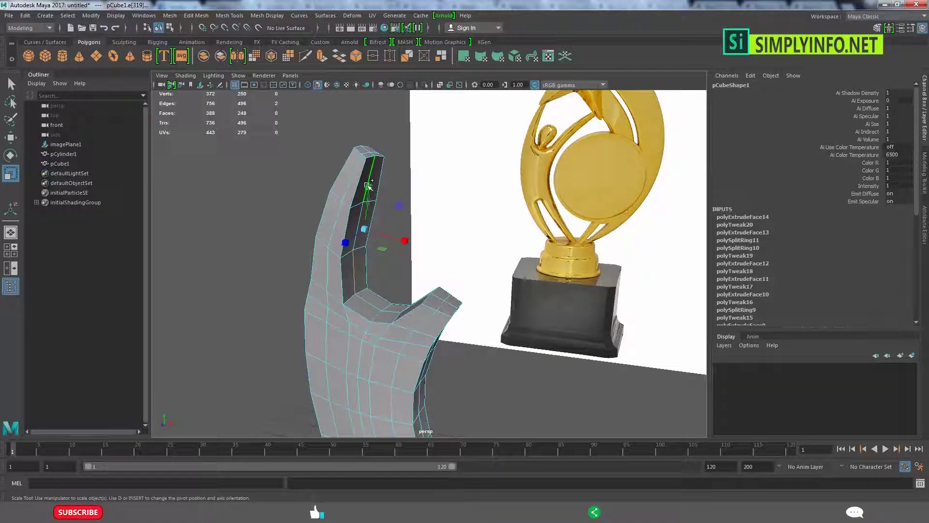
pyautogui.moveTo(388, 217)
pyautogui.keyDown('alt'); pyautogui.mouseDown()
pyautogui.moveTo(409, 240)
pyautogui.moveTo(382, 237)
pyautogui.moveTo(481, 245)
pyautogui.mouseUp(); pyautogui.keyUp('alt')
pyautogui.press('w')
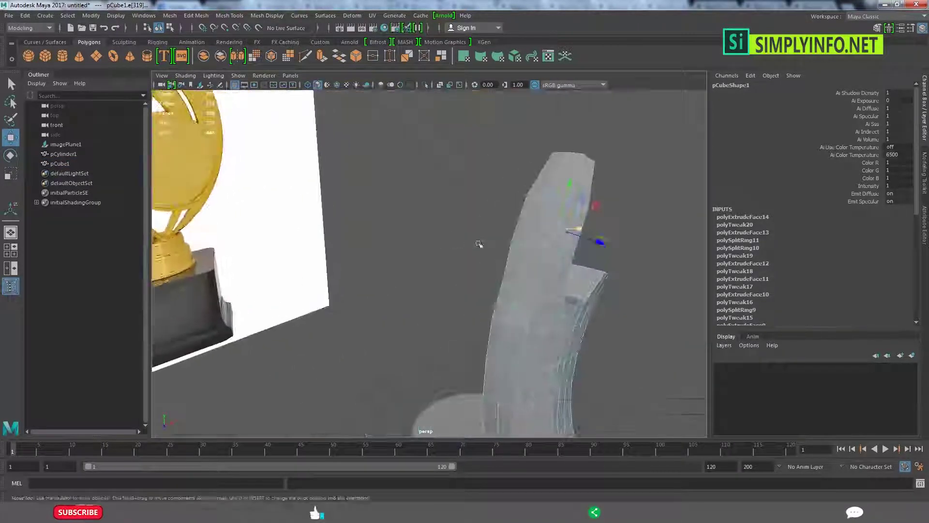
pyautogui.click(535, 213)
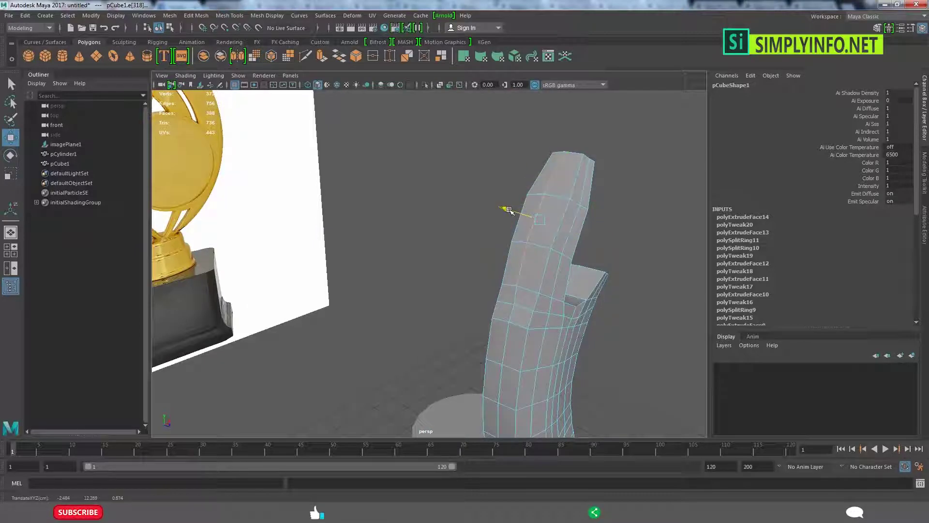
pyautogui.moveTo(516, 211)
pyautogui.keyDown('alt'); pyautogui.mouseDown()
pyautogui.moveTo(504, 235)
pyautogui.moveTo(454, 231)
pyautogui.mouseUp(); pyautogui.keyUp('alt')
pyautogui.scroll(-5, 444, 229)
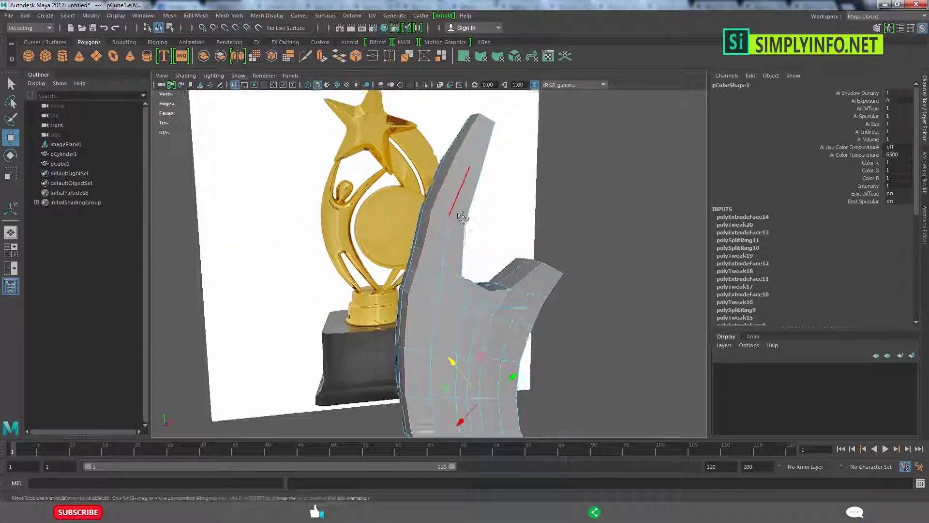
pyautogui.scroll(-5, 411, 271)
pyautogui.press('F8')
pyautogui.press('space')
pyautogui.press('space')
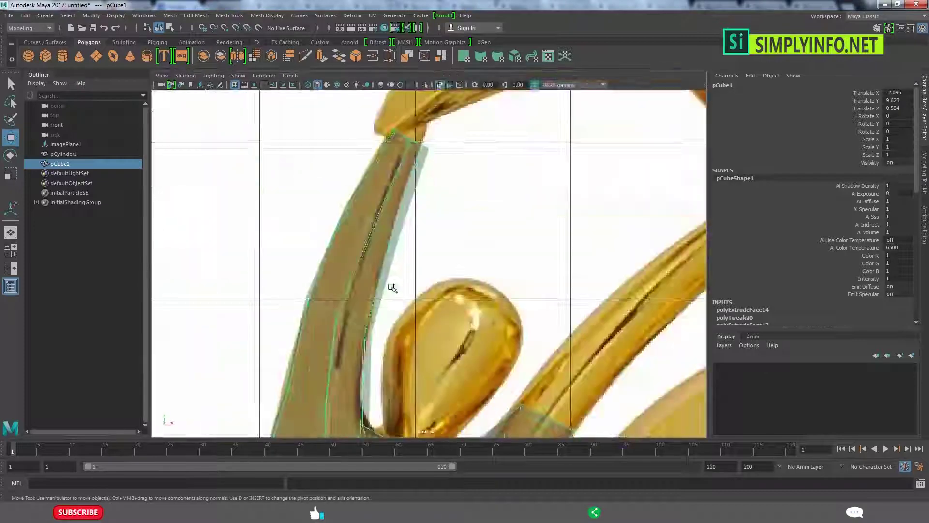
# Add an edge loop across the raised arm and select its new inner vertices.
pyautogui.press('F9')
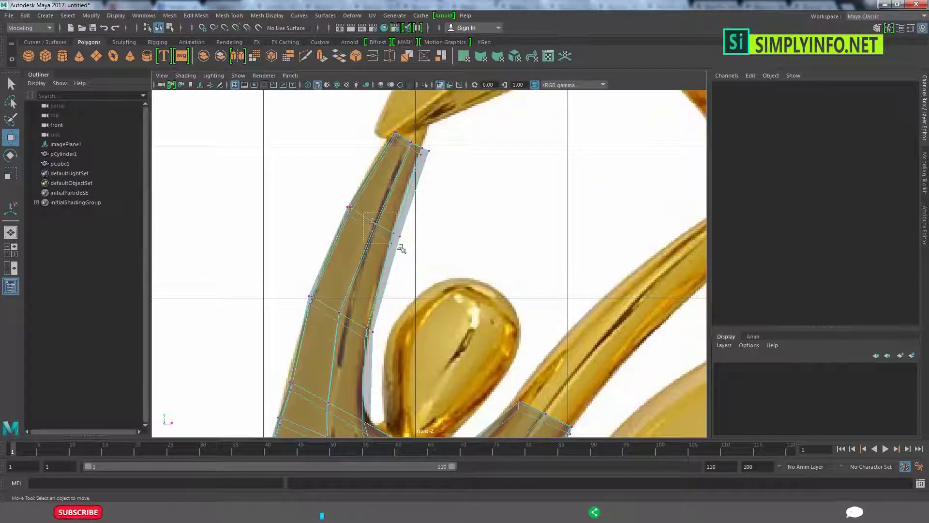
pyautogui.moveTo(364, 213); pyautogui.dragTo(398, 245)
pyautogui.keyDown('alt'); pyautogui.moveTo(386, 233); pyautogui.dragTo(398, 216, button='middle'); pyautogui.keyUp('alt')
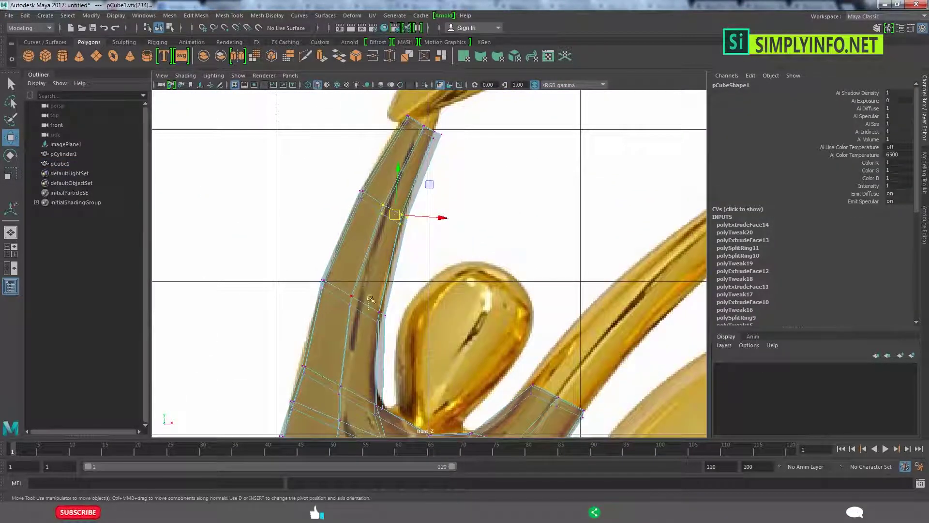
pyautogui.keyDown('alt'); pyautogui.moveTo(383, 314); pyautogui.dragTo(390, 403, button='middle'); pyautogui.keyUp('alt')
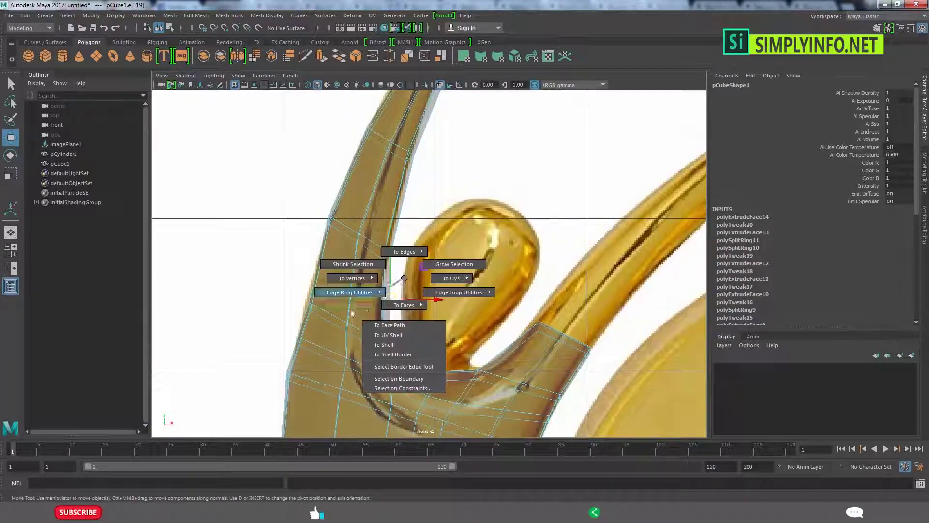
pyautogui.moveTo(402, 305); pyautogui.dragTo(387, 314, button='right')
pyautogui.moveTo(373, 289); pyautogui.dragTo(388, 305)
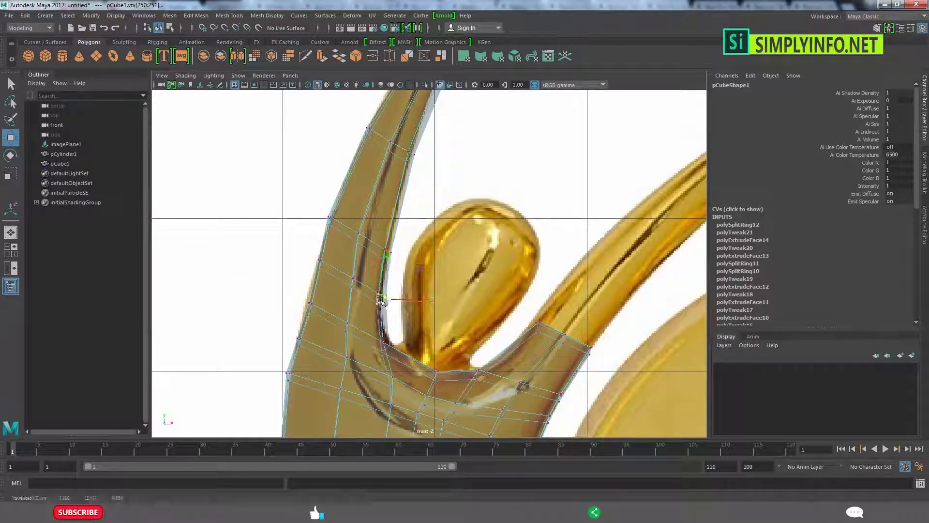
# Raise the arm-tip vertices up to the star and scale them narrower to fit.
pyautogui.keyDown('alt'); pyautogui.moveTo(390, 337); pyautogui.dragTo(367, 436, button='middle'); pyautogui.keyUp('alt')
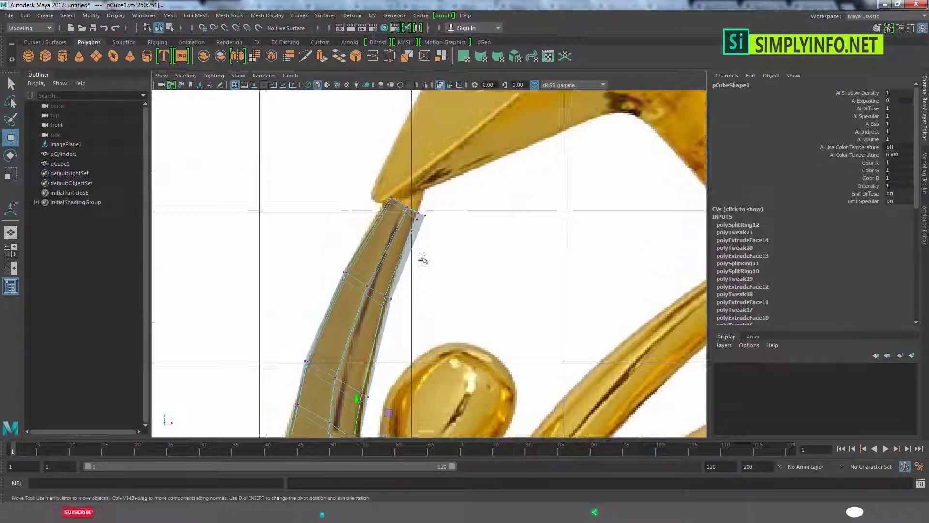
pyautogui.moveTo(415, 214); pyautogui.dragTo(411, 186)
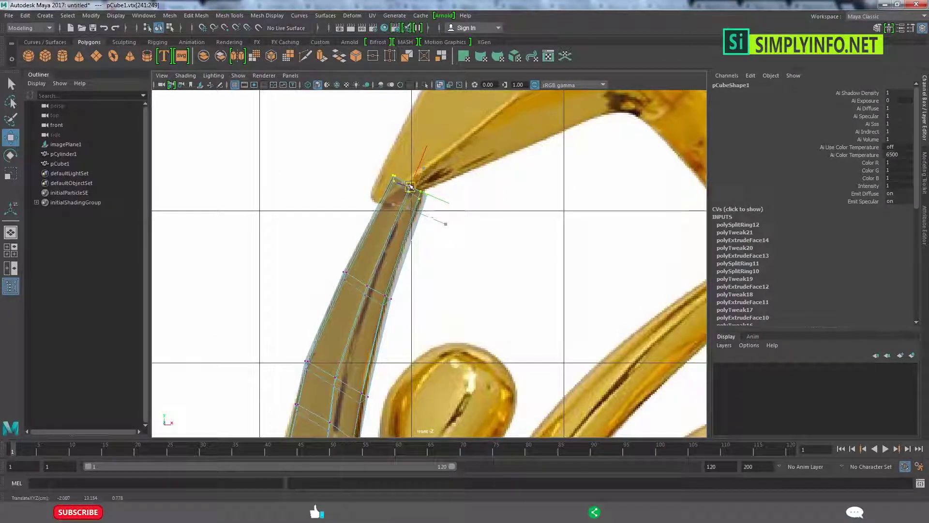
pyautogui.press('r')
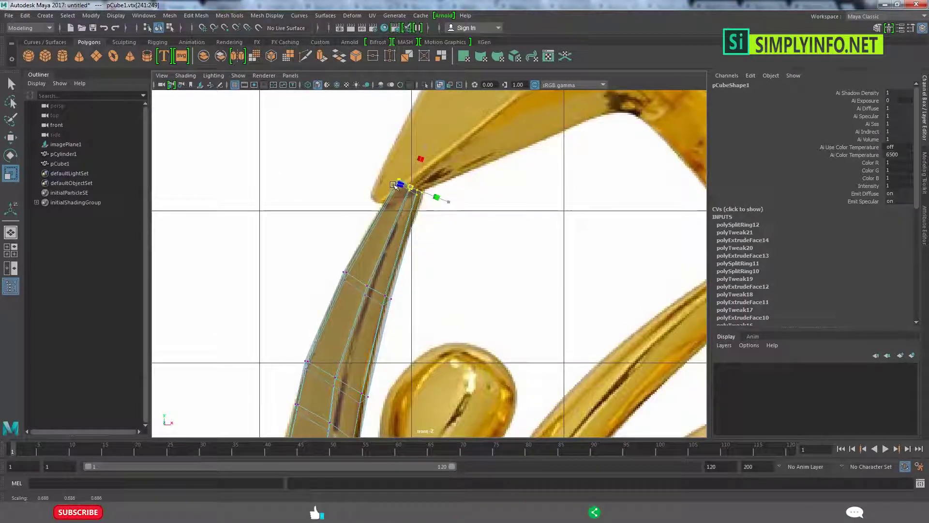
pyautogui.moveTo(395, 185)
pyautogui.keyDown('alt'); pyautogui.mouseDown(button='middle')
pyautogui.moveTo(432, 191)
pyautogui.moveTo(448, 257)
pyautogui.mouseUp(button='middle'); pyautogui.keyUp('alt')
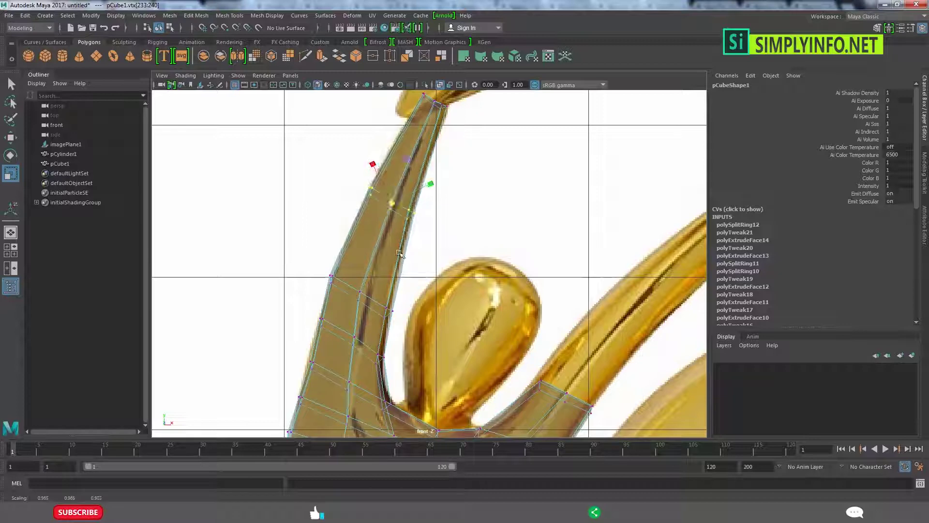
pyautogui.keyDown('alt'); pyautogui.moveTo(305, 254); pyautogui.dragTo(323, 188, button='middle'); pyautogui.keyUp('alt')
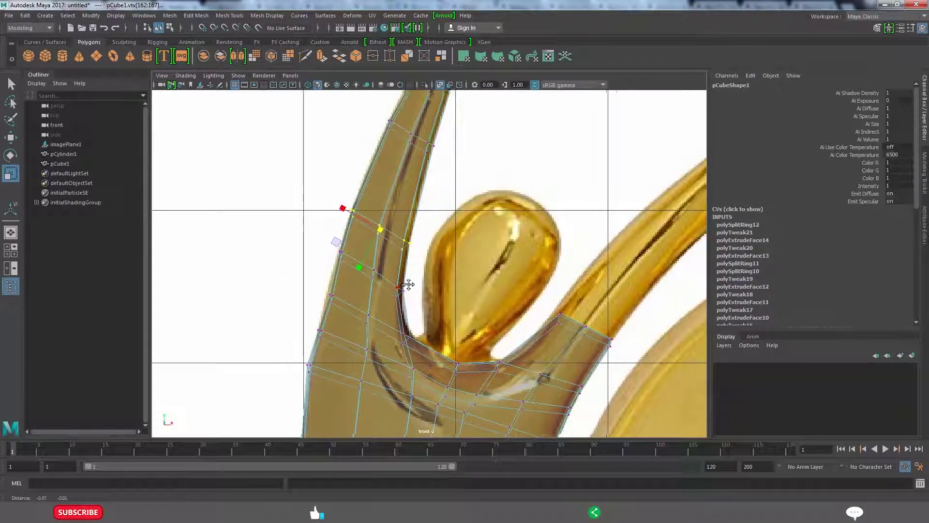
pyautogui.keyDown('alt'); pyautogui.moveTo(327, 265); pyautogui.dragTo(338, 264, button='middle'); pyautogui.keyUp('alt')
# Extrude the shoulder face up along the reference arm and widen it to match.
pyautogui.press('F8')
pyautogui.scroll(-3, 487, 224)
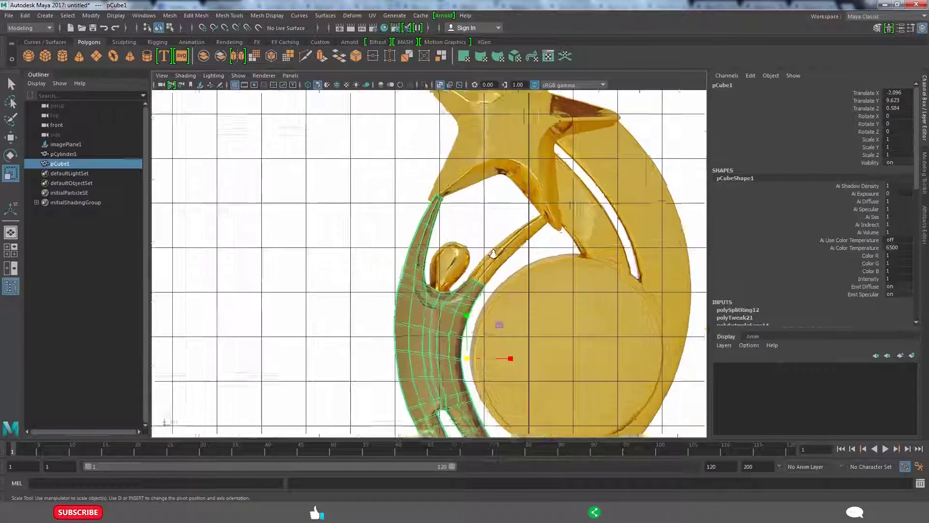
pyautogui.scroll(2, 426, 208)
pyautogui.scroll(2, 388, 246)
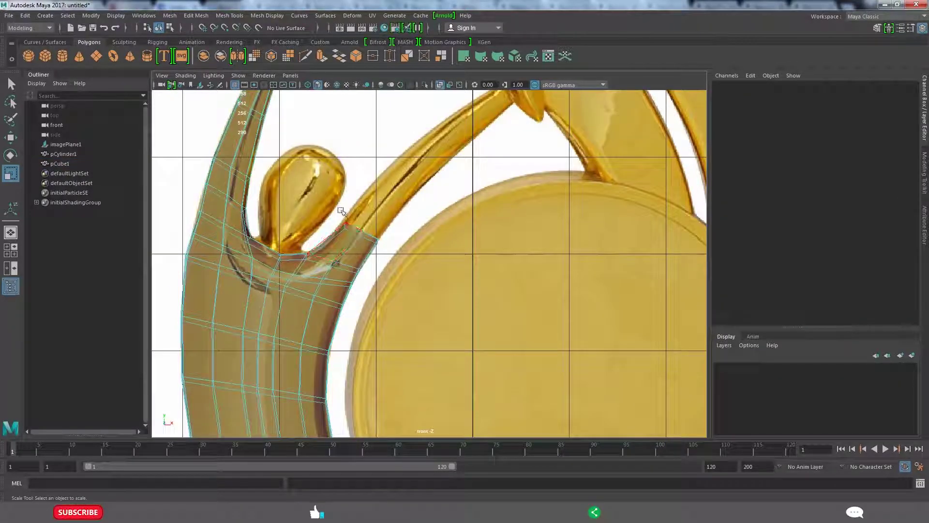
pyautogui.moveTo(415, 254); pyautogui.dragTo(415, 255)
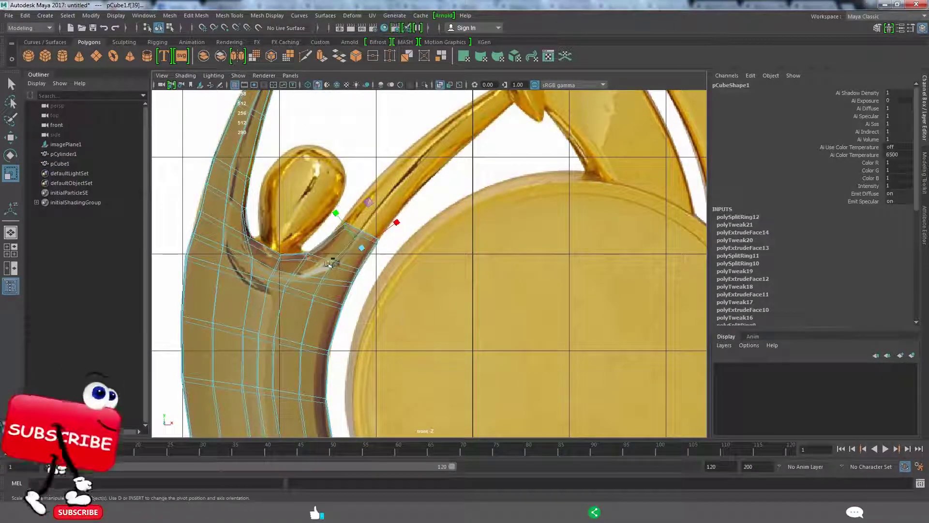
pyautogui.keyDown('shift'); pyautogui.moveTo(382, 189); pyautogui.dragTo(382, 160, button='right'); pyautogui.keyUp('shift')
pyautogui.press('w')
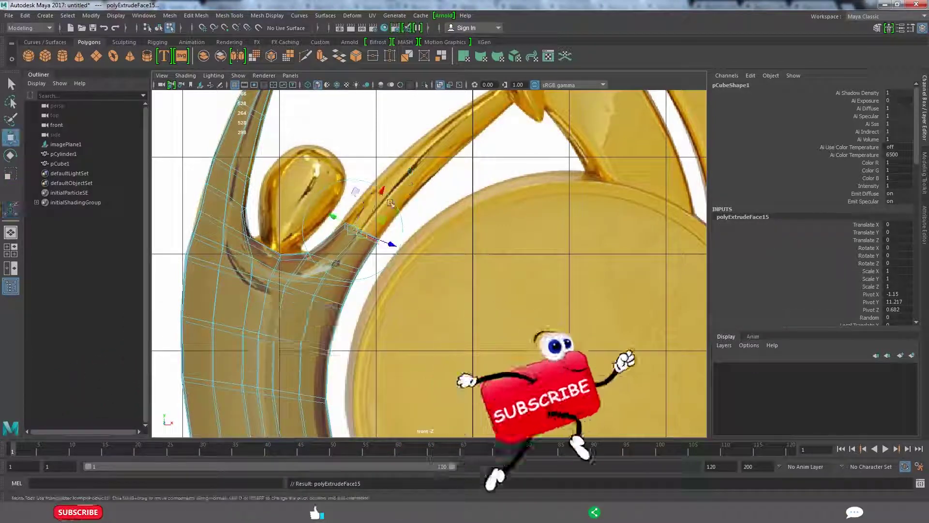
pyautogui.moveTo(363, 234); pyautogui.dragTo(416, 168)
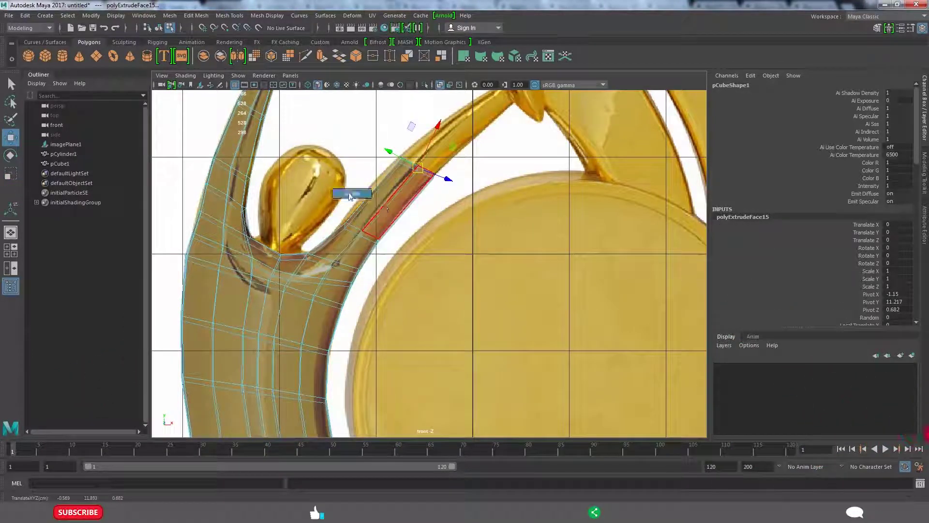
pyautogui.moveTo(398, 254); pyautogui.dragTo(398, 254)
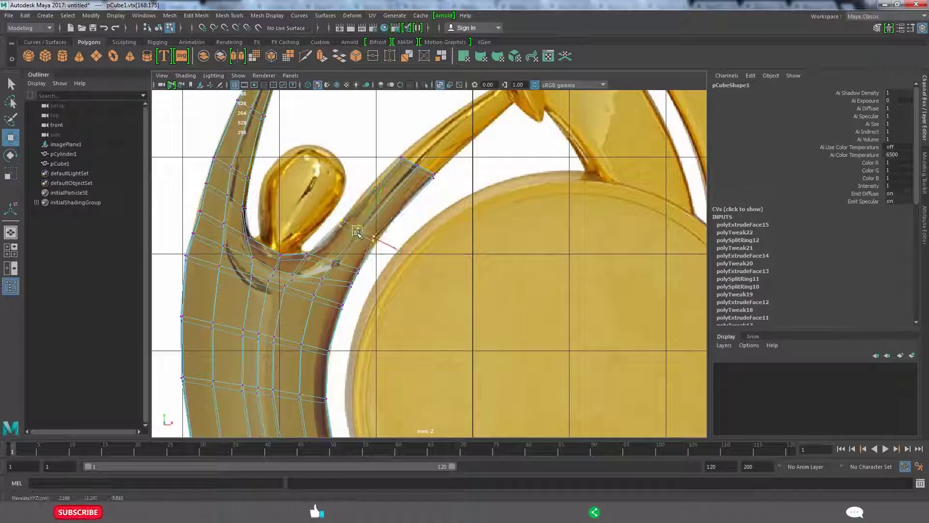
pyautogui.press('r')
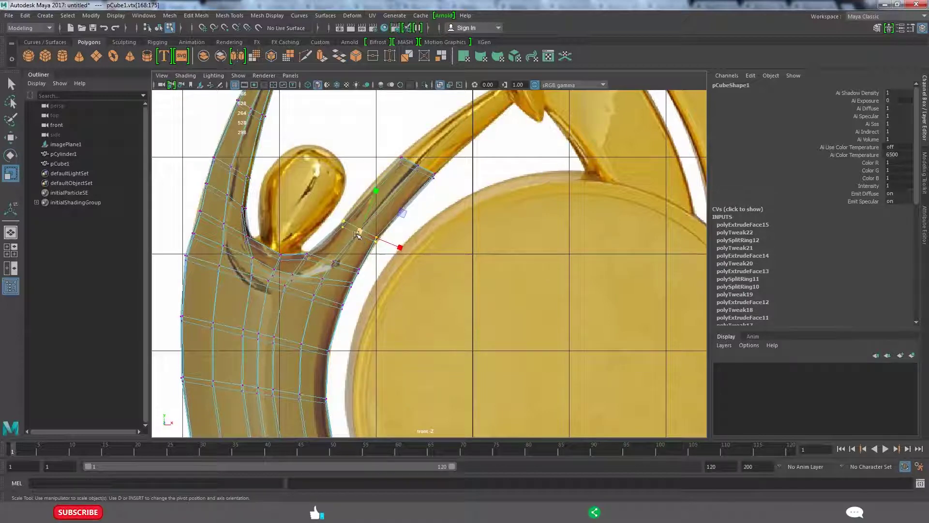
pyautogui.moveTo(361, 235); pyautogui.dragTo(361, 237)
pyautogui.moveTo(417, 168); pyautogui.dragTo(424, 170)
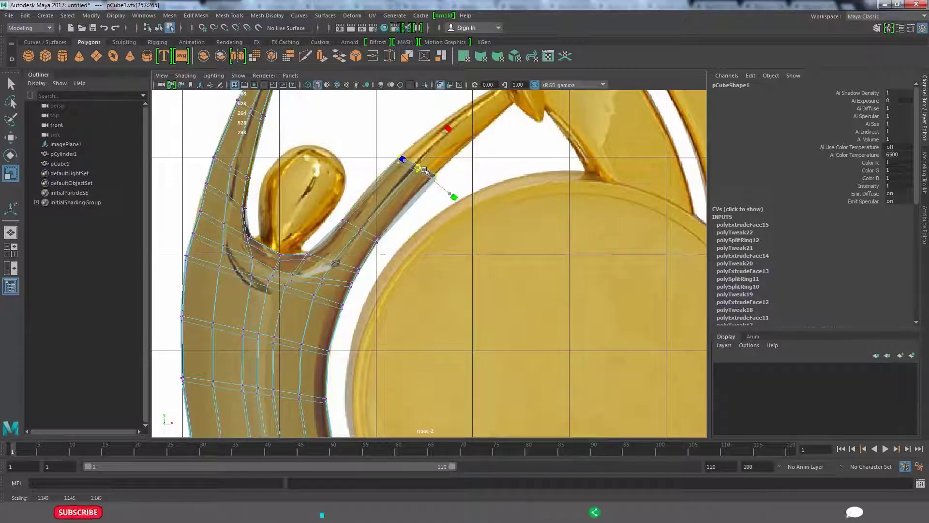
# Extrude the arm's end face twice more, lengthening the arm to the star's lower point.
pyautogui.press('F11')
pyautogui.click(417, 168)
pyautogui.press('w')
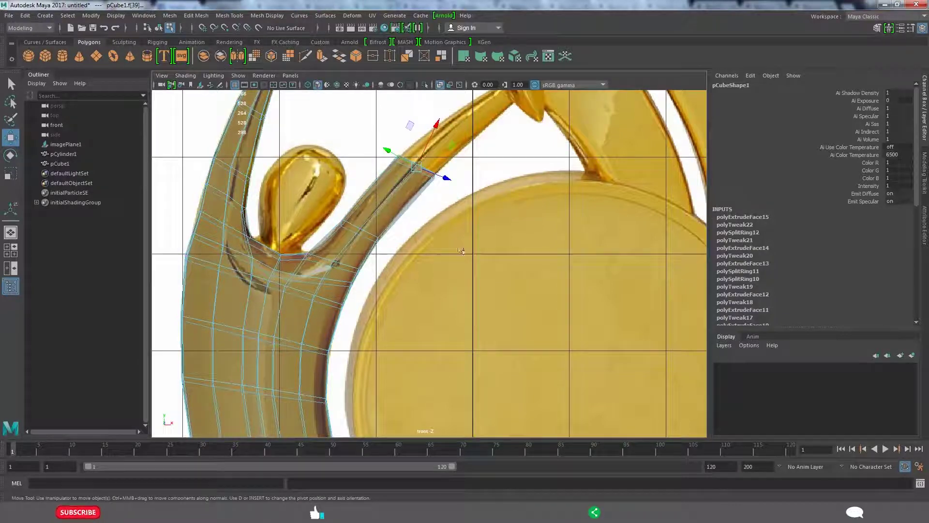
pyautogui.hotkey('ctrl', 'e')
pyautogui.moveTo(425, 160); pyautogui.dragTo(480, 112)
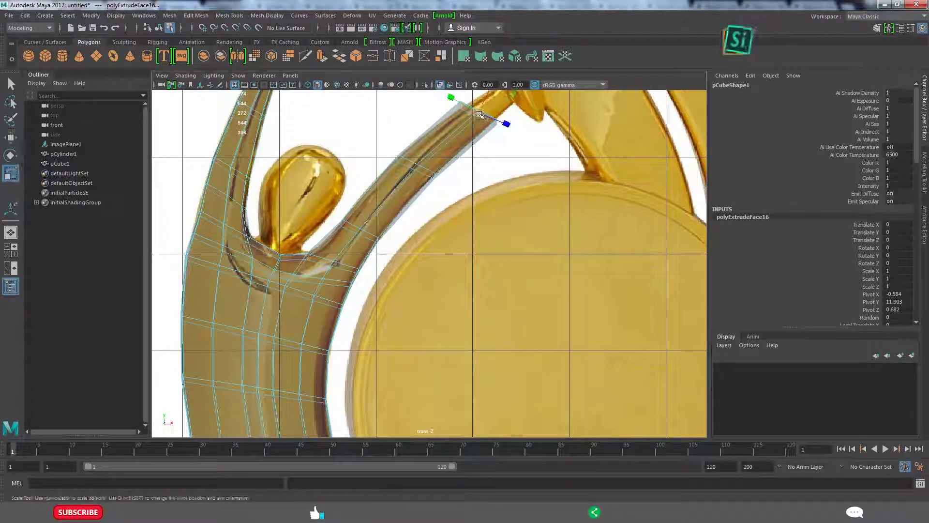
pyautogui.hotkey('ctrl', 'e')
pyautogui.scroll(3, 485, 239)
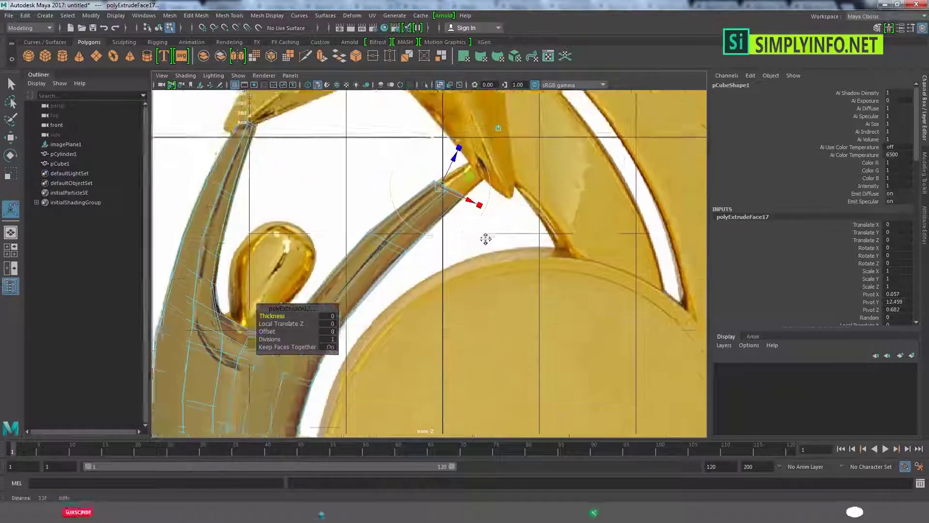
pyautogui.scroll(3, 485, 257)
pyautogui.hotkey('ctrl', 'space')
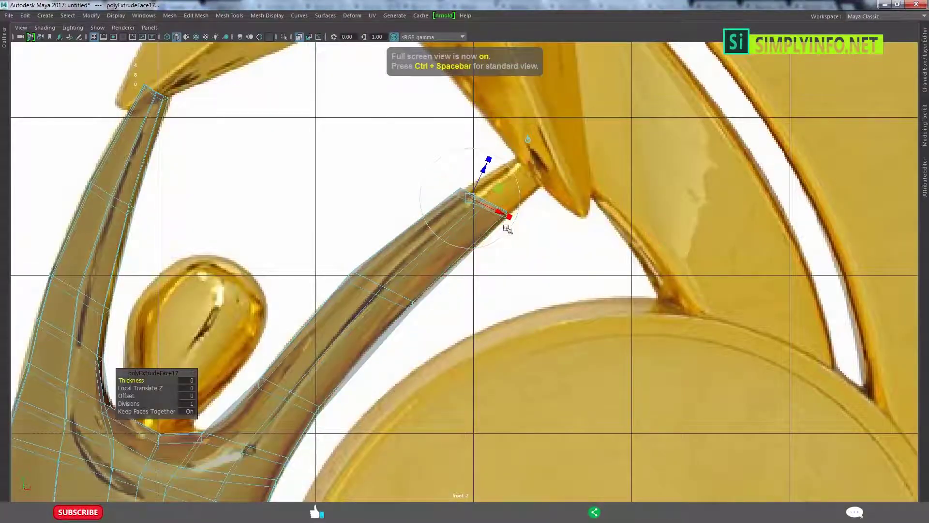
pyautogui.moveTo(503, 222)
pyautogui.mouseDown()
pyautogui.moveTo(512, 181)
pyautogui.moveTo(526, 175)
pyautogui.mouseUp()
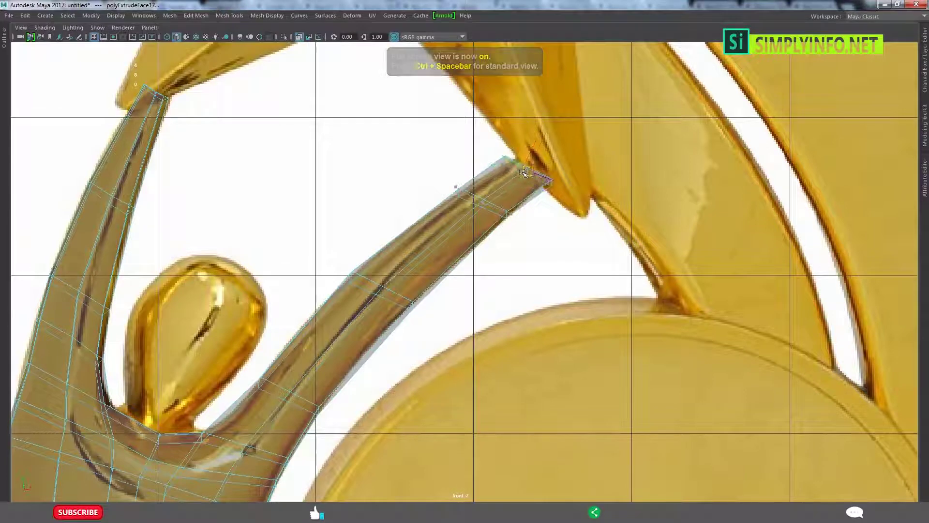
pyautogui.press('e')
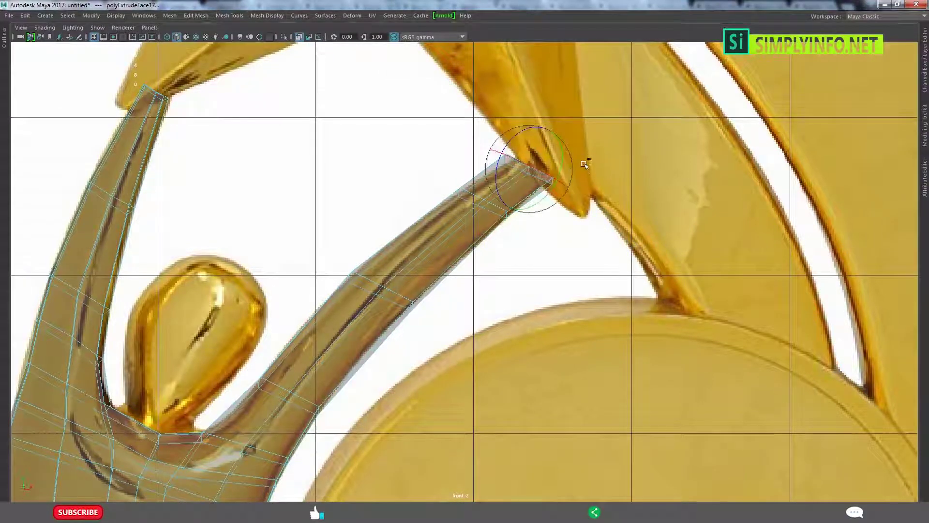
pyautogui.press('r')
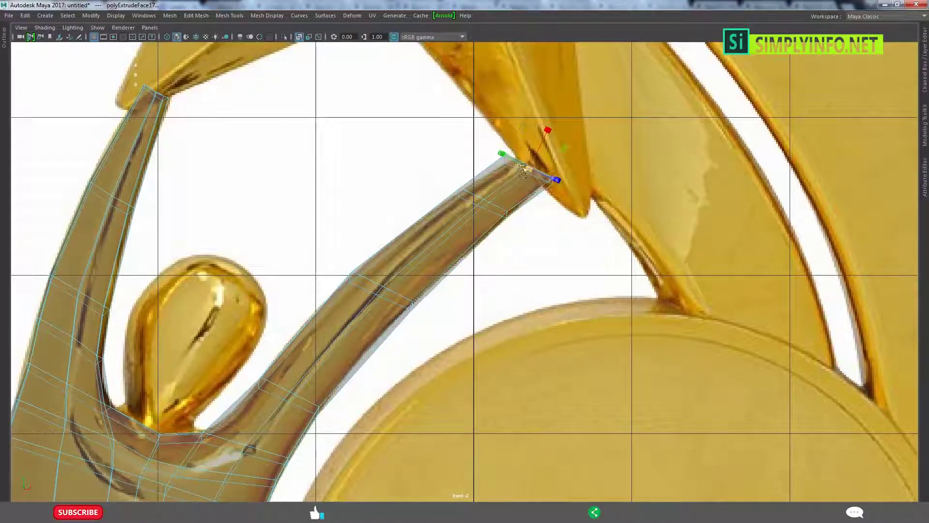
pyautogui.press('w')
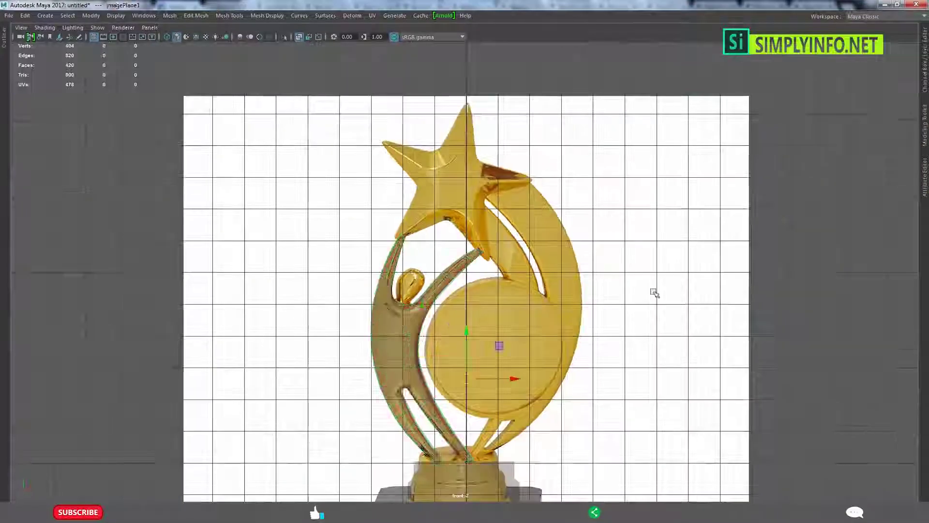
# Select the figure mesh rather than the image plane and zoom in on the arms' junction.
pyautogui.scroll(3, 511, 305)
pyautogui.scroll(5, 511, 305)
pyautogui.scroll(3, 244, 171)
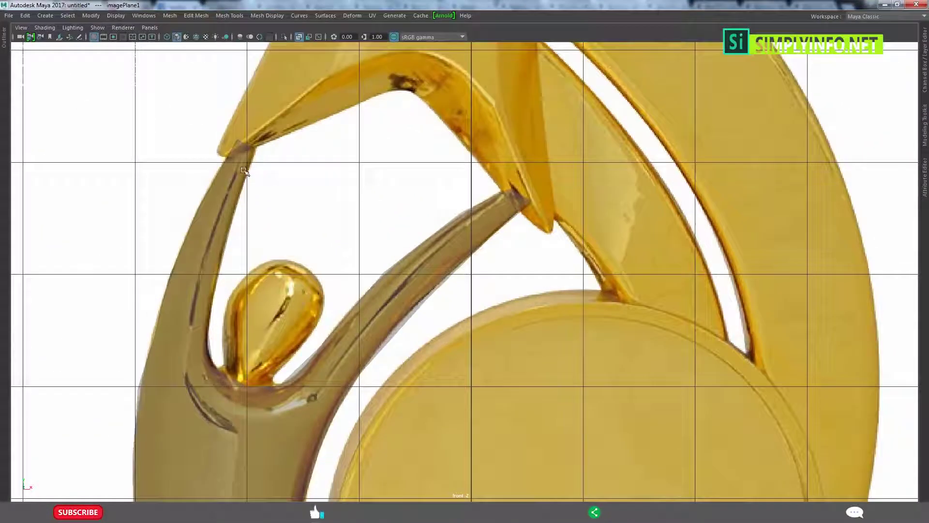
pyautogui.click(209, 148)
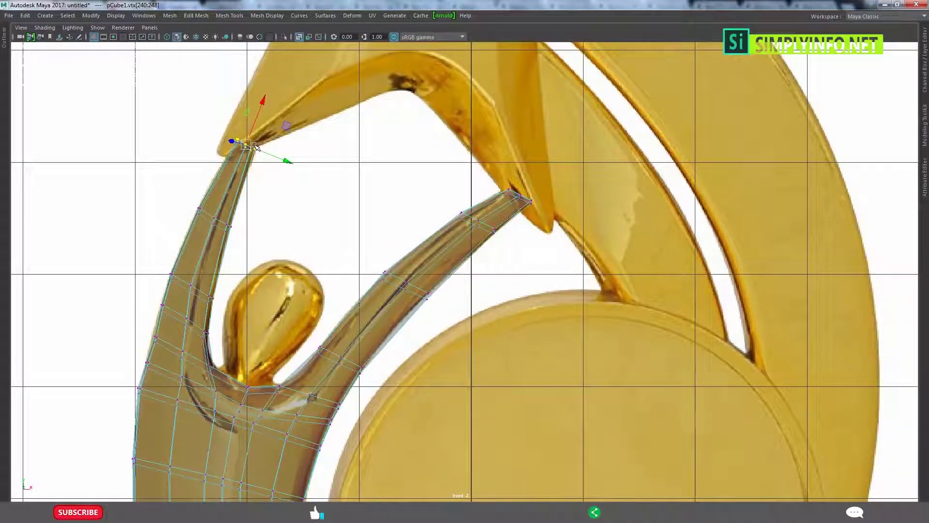
pyautogui.press('F8')
pyautogui.scroll(-4, 439, 339)
pyautogui.scroll(2, 461, 286)
pyautogui.scroll(2, 368, 295)
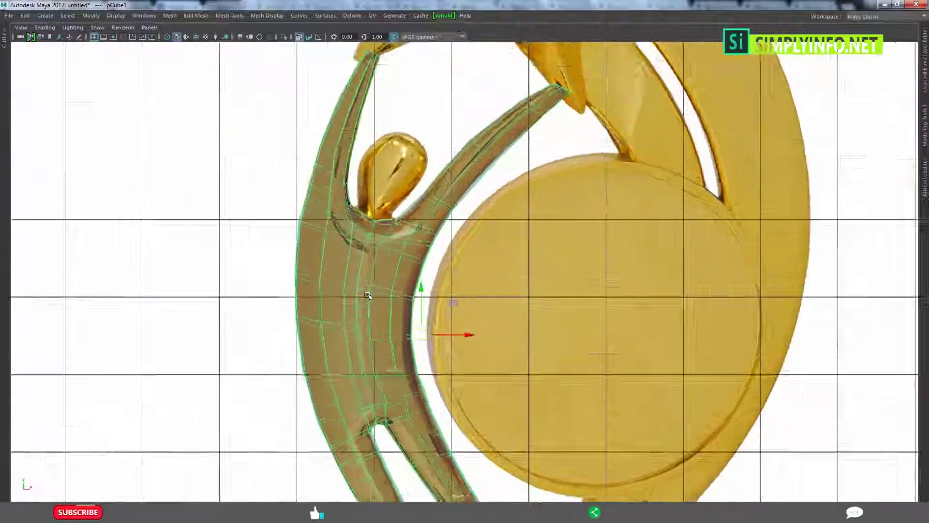
pyautogui.scroll(-1, 368, 296)
pyautogui.scroll(3, 530, 349)
pyautogui.scroll(2, 482, 286)
pyautogui.scroll(2, 516, 343)
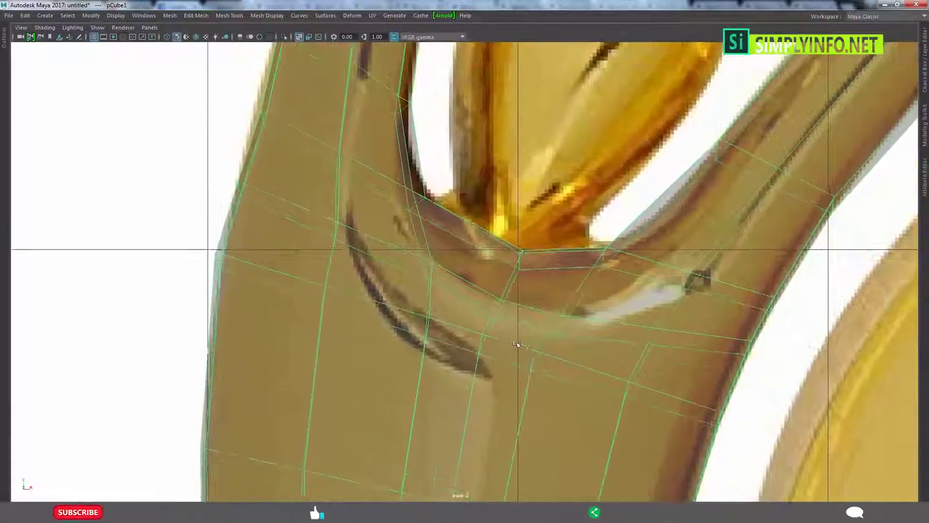
# Select the neck-junction vertices, then switch to the perspective view.
pyautogui.press('F9')
pyautogui.moveTo(438, 269); pyautogui.dragTo(409, 251)
pyautogui.click(439, 273)
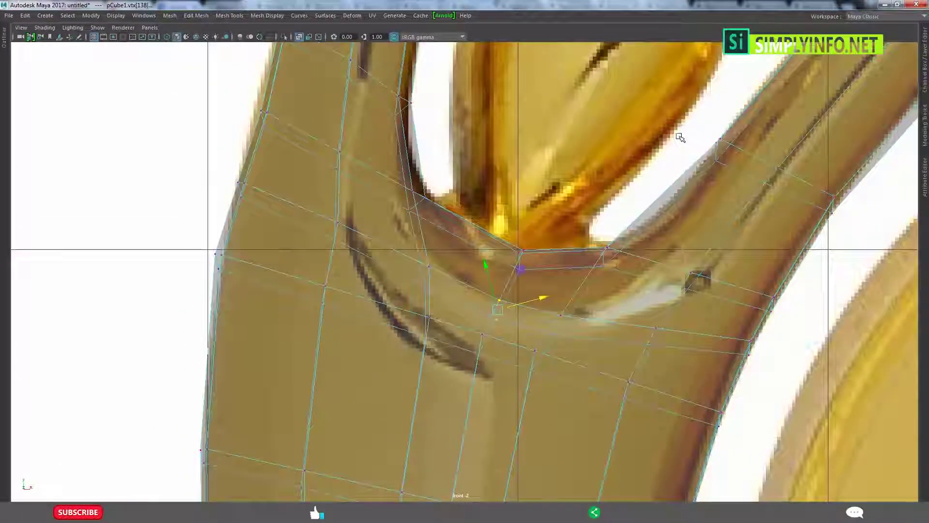
pyautogui.press('space')
pyautogui.press('space')
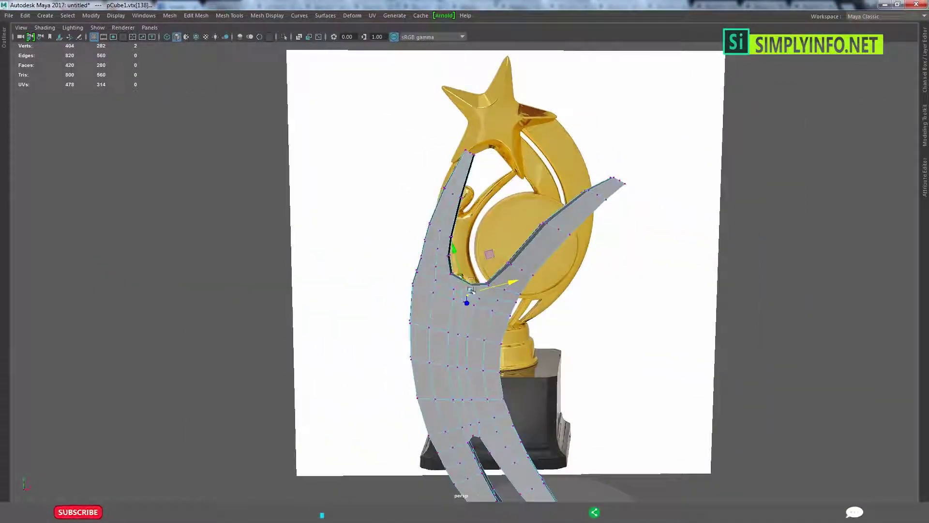
# Orbit around the figure, inspecting two neck-opening edges, then clear the selection and zoom out.
pyautogui.press('F8')
pyautogui.moveTo(631, 324)
pyautogui.keyDown('alt'); pyautogui.mouseDown()
pyautogui.moveTo(457, 324)
pyautogui.moveTo(469, 324)
pyautogui.mouseUp(); pyautogui.keyUp('alt')
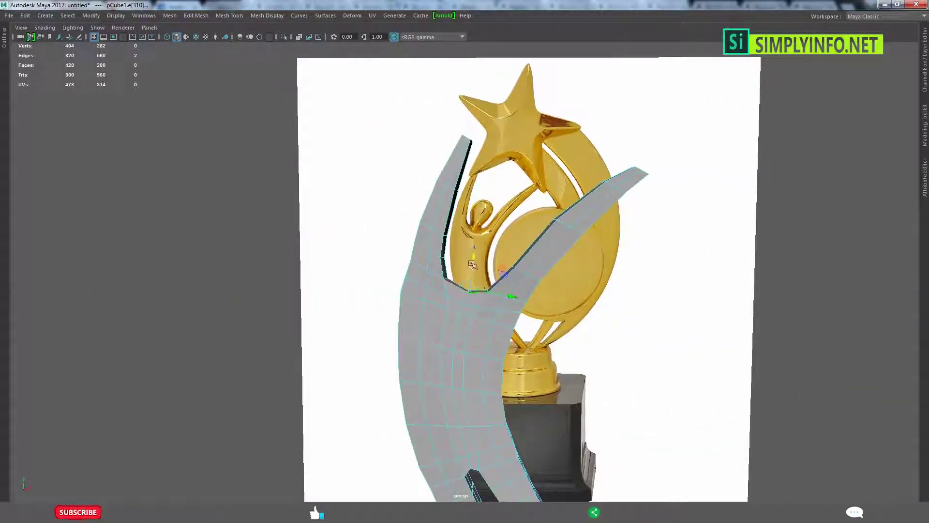
pyautogui.click(624, 322)
pyautogui.moveTo(625, 322)
pyautogui.keyDown('alt'); pyautogui.mouseDown()
pyautogui.moveTo(466, 316)
pyautogui.moveTo(445, 283)
pyautogui.moveTo(438, 295)
pyautogui.moveTo(572, 305)
pyautogui.mouseUp(); pyautogui.keyUp('alt')
pyautogui.scroll(5, 466, 315)
pyautogui.click(438, 295)
pyautogui.scroll(3, 573, 305)
pyautogui.click(583, 213)
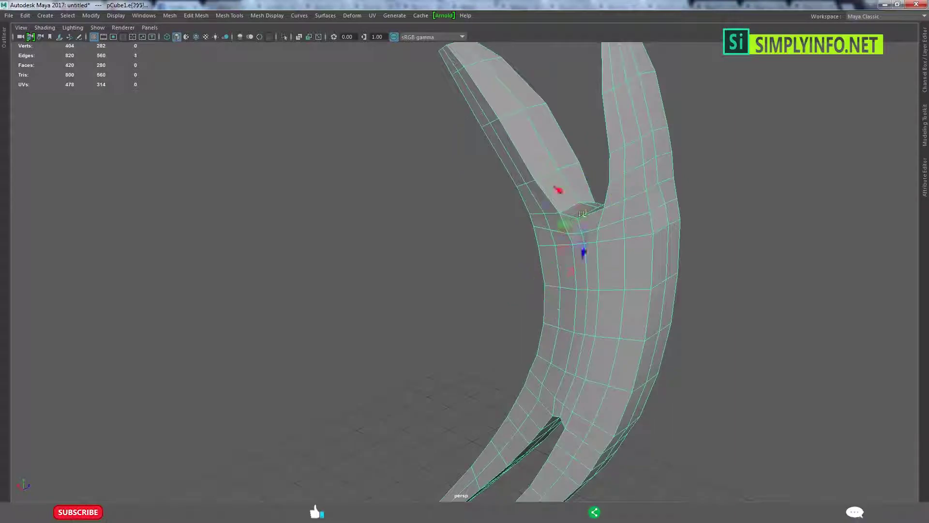
pyautogui.keyDown('shift'); pyautogui.click(571, 193); pyautogui.keyUp('shift')
pyautogui.moveTo(571, 193)
pyautogui.keyDown('alt'); pyautogui.mouseDown()
pyautogui.moveTo(660, 243)
pyautogui.moveTo(548, 250)
pyautogui.moveTo(537, 322)
pyautogui.moveTo(602, 234)
pyautogui.mouseUp(); pyautogui.keyUp('alt')
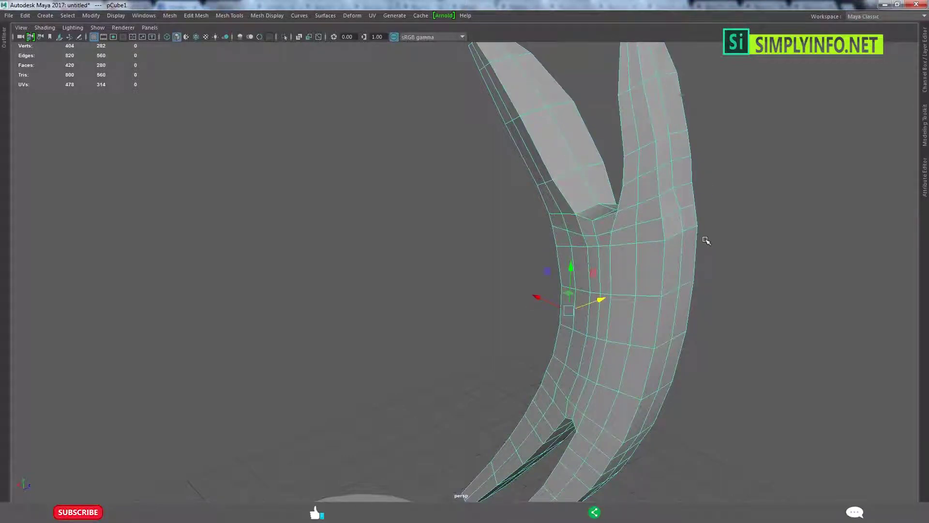
pyautogui.scroll(-3, 707, 241)
pyautogui.moveTo(682, 249)
pyautogui.keyDown('alt'); pyautogui.mouseDown()
pyautogui.moveTo(676, 272)
pyautogui.moveTo(687, 326)
pyautogui.mouseUp(); pyautogui.keyUp('alt')
pyautogui.scroll(2, 687, 326)
pyautogui.click(661, 349)
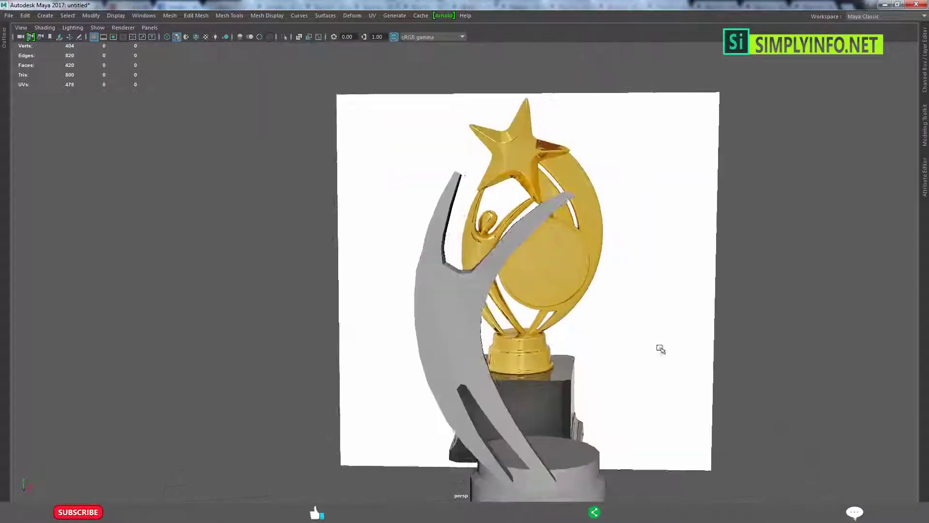
pyautogui.keyDown('alt'); pyautogui.moveTo(661, 349); pyautogui.dragTo(404, 140, button='right'); pyautogui.keyUp('alt')
# Turn on Wireframe on Shaded and switch to the four-view layout.
pyautogui.click(195, 37)
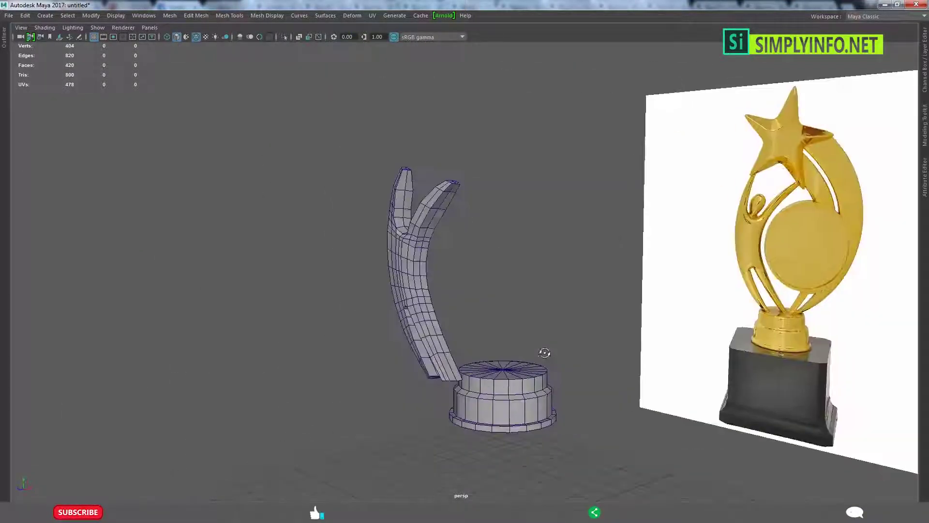
pyautogui.moveTo(544, 297)
pyautogui.keyDown('alt'); pyautogui.mouseDown()
pyautogui.moveTo(588, 353)
pyautogui.moveTo(601, 305)
pyautogui.moveTo(549, 284)
pyautogui.moveTo(387, 345)
pyautogui.mouseUp(); pyautogui.keyUp('alt')
pyautogui.press('space')
pyautogui.press('space')
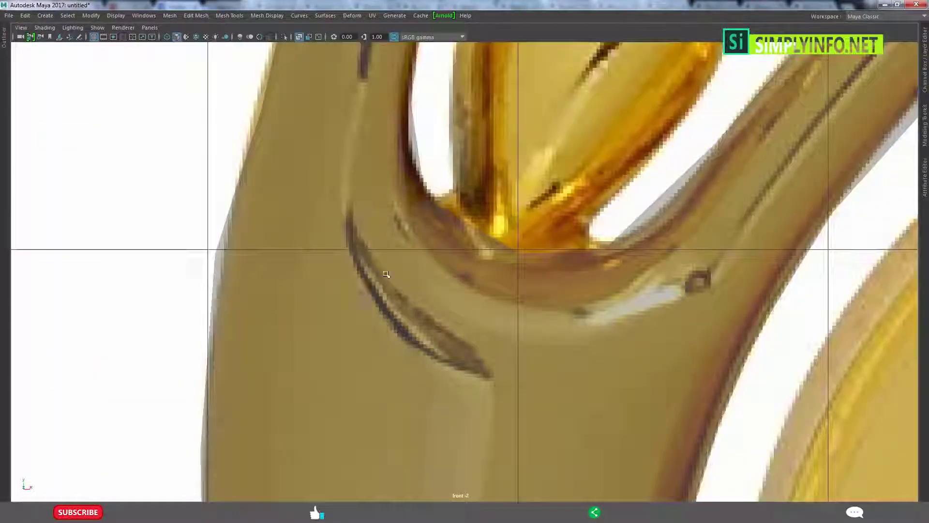
pyautogui.scroll(-5, 250, 385)
pyautogui.scroll(1, 358, 208)
pyautogui.scroll(4, 358, 208)
# Draw a polygon cube over the figure's head in the maximized front view.
pyautogui.scroll(-2, 357, 208)
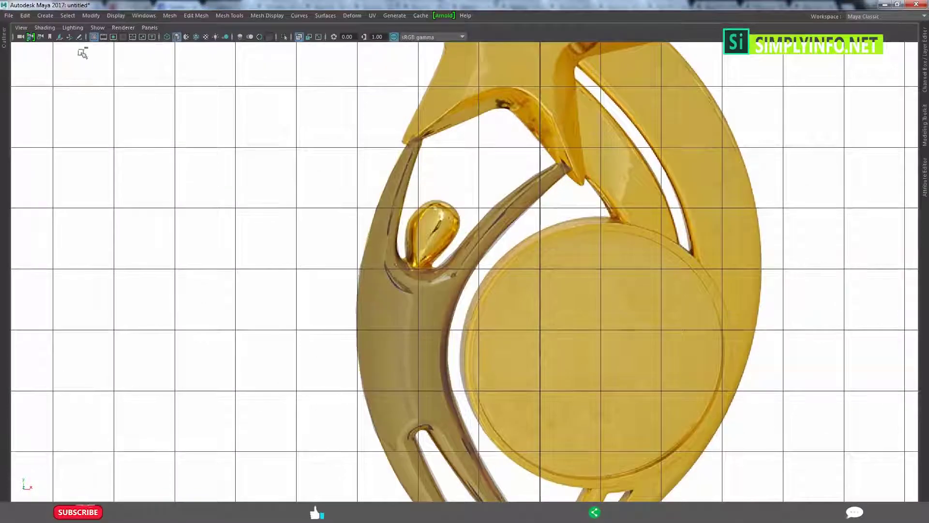
pyautogui.hotkey('ctrl', 'space')
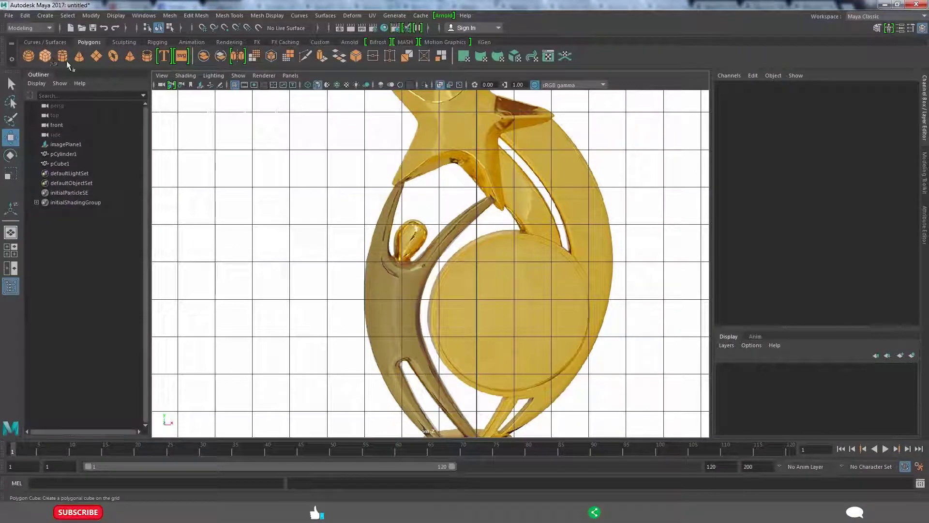
pyautogui.click(66, 62)
pyautogui.hotkey('ctrl', 'space')
pyautogui.scroll(2, 414, 142)
pyautogui.scroll(2, 414, 142)
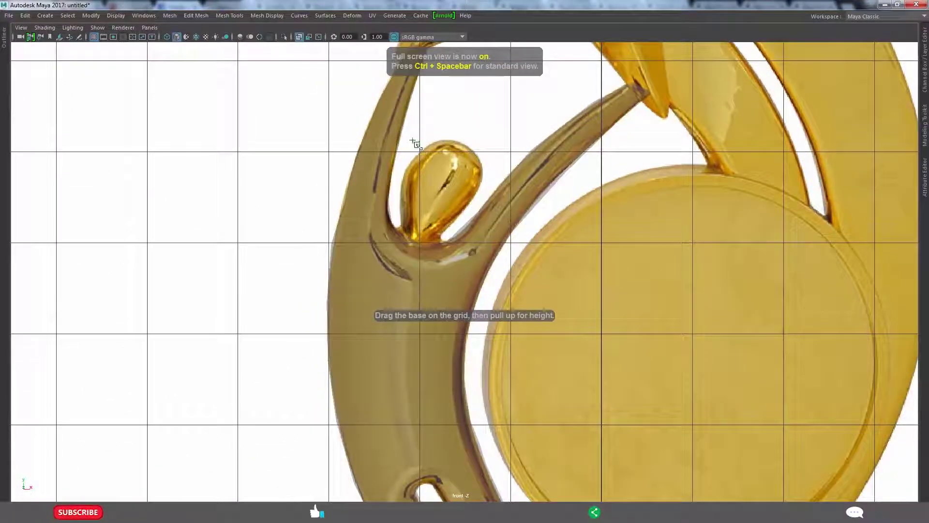
pyautogui.moveTo(414, 142); pyautogui.dragTo(477, 247)
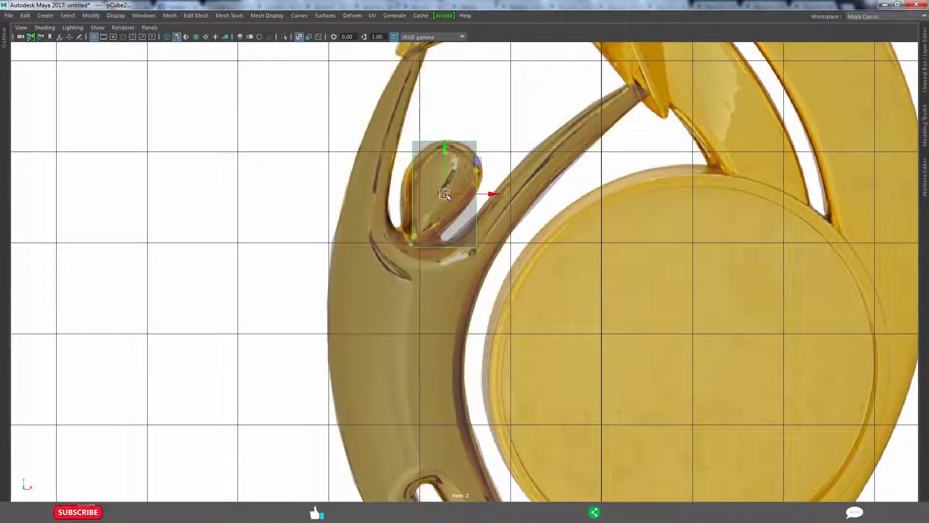
pyautogui.moveTo(446, 195); pyautogui.dragTo(436, 194)
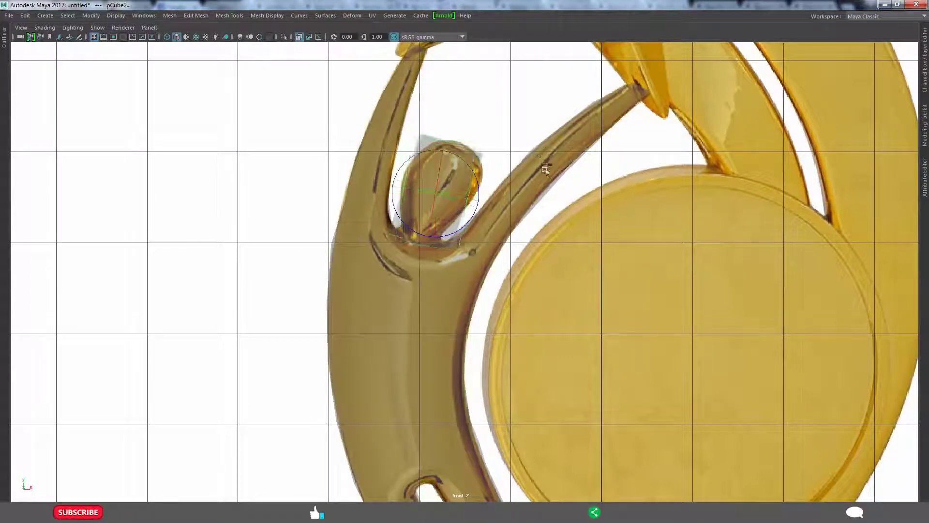
# Smooth the cube with Mesh > Smooth, then tilt and move it over the head.
pyautogui.click(187, 16)
pyautogui.moveTo(169, 15)
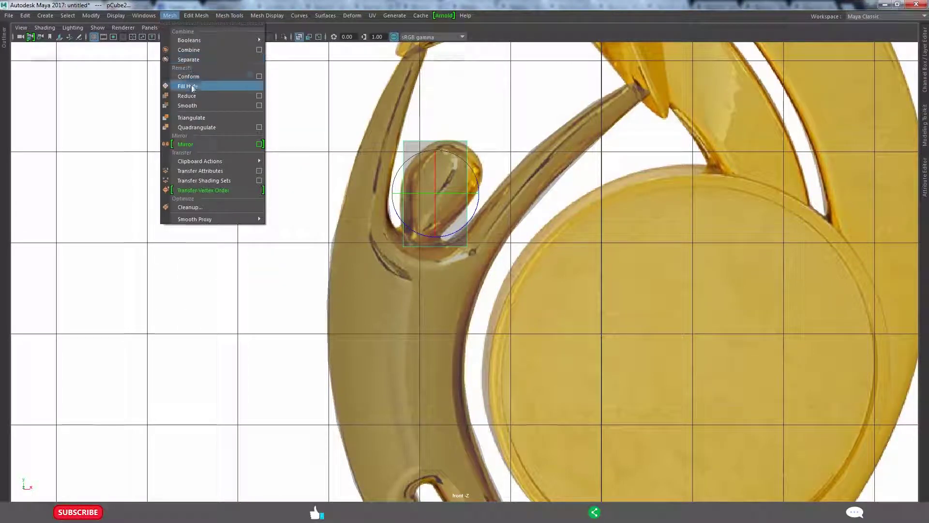
pyautogui.click(187, 106)
pyautogui.scroll(2, 472, 218)
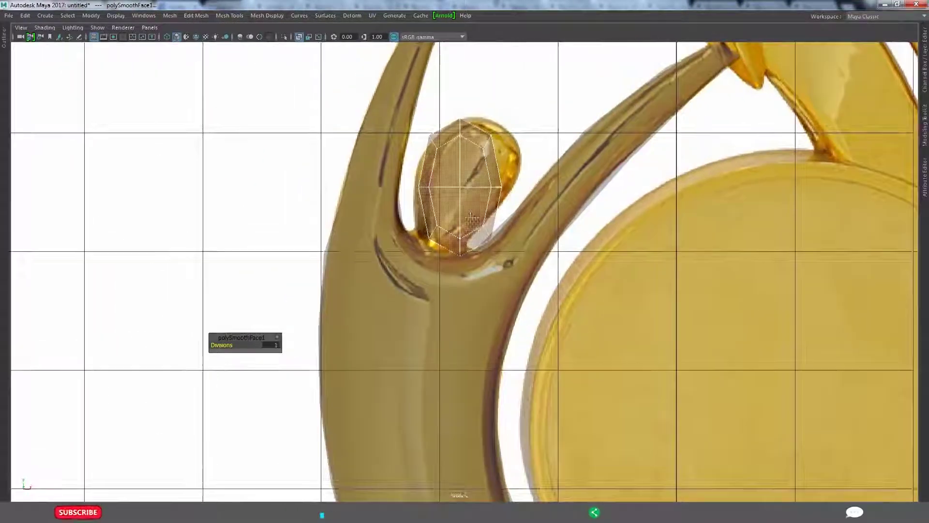
pyautogui.click(476, 196)
pyautogui.scroll(1, 475, 197)
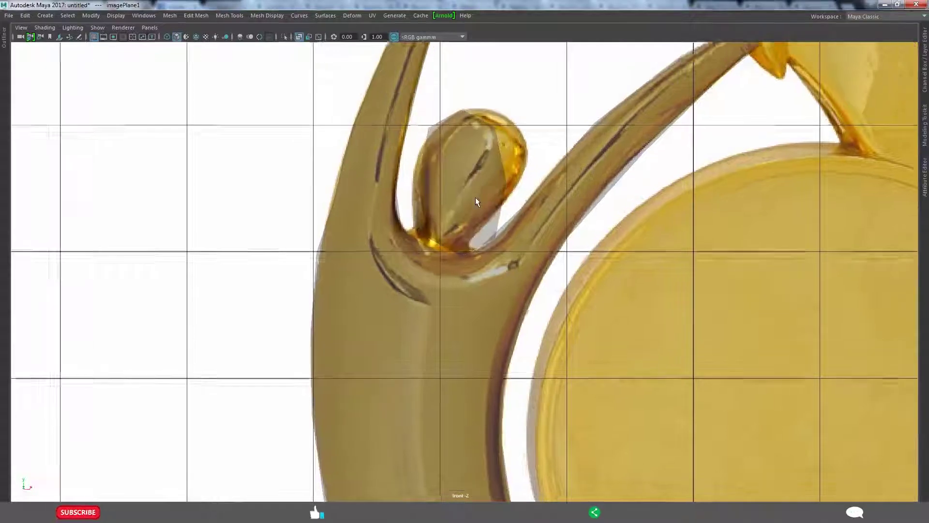
pyautogui.scroll(1, 494, 202)
pyautogui.press('e')
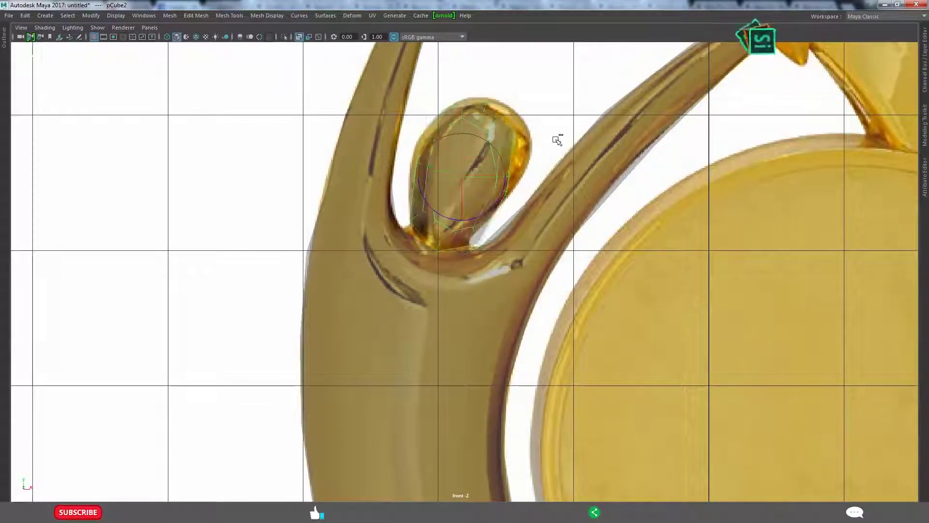
pyautogui.moveTo(504, 204); pyautogui.dragTo(483, 180)
pyautogui.scroll(1, 483, 179)
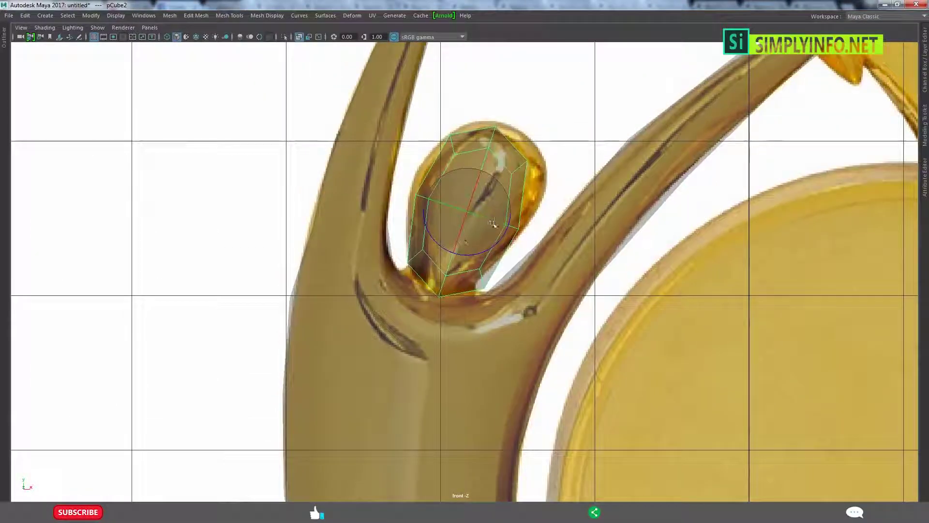
pyautogui.moveTo(466, 210); pyautogui.dragTo(474, 201)
# Try moving the head's side vertices, then undo those changes.
pyautogui.press('F9')
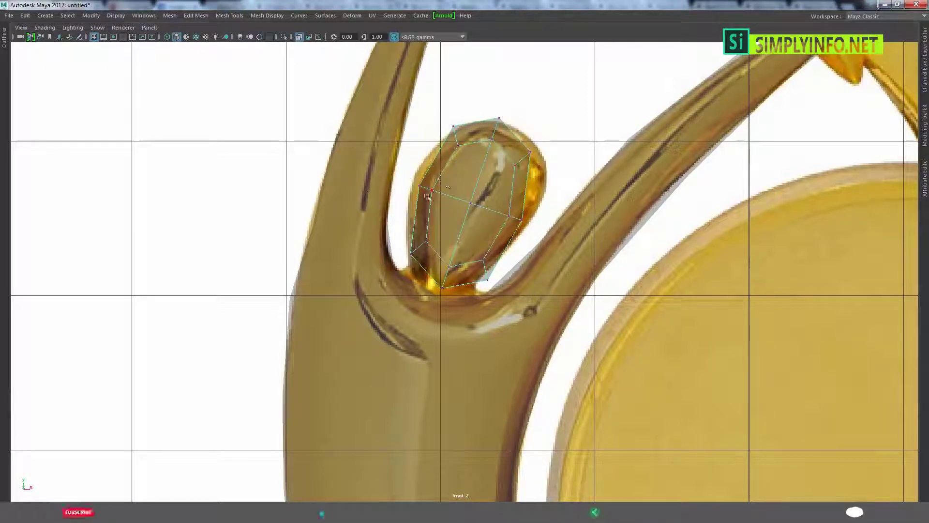
pyautogui.click(422, 186)
pyautogui.click(517, 222)
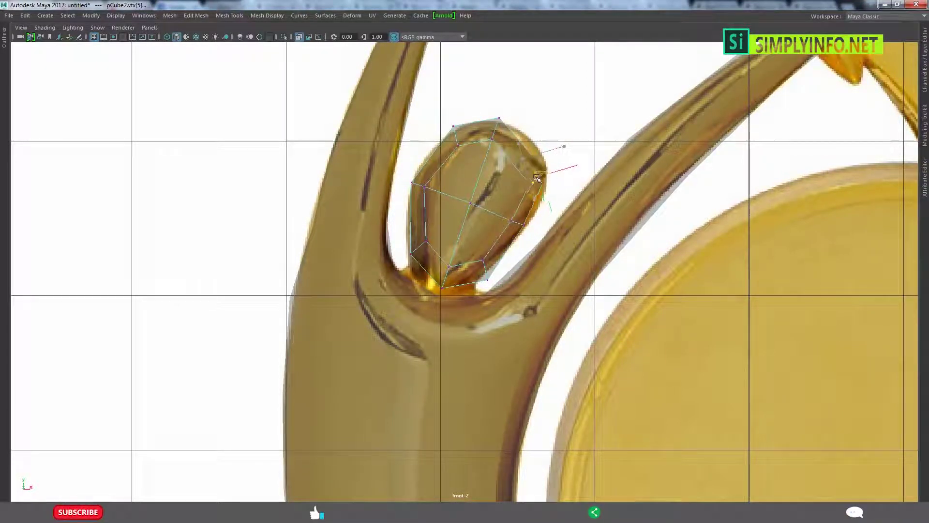
pyautogui.moveTo(538, 180); pyautogui.dragTo(519, 198)
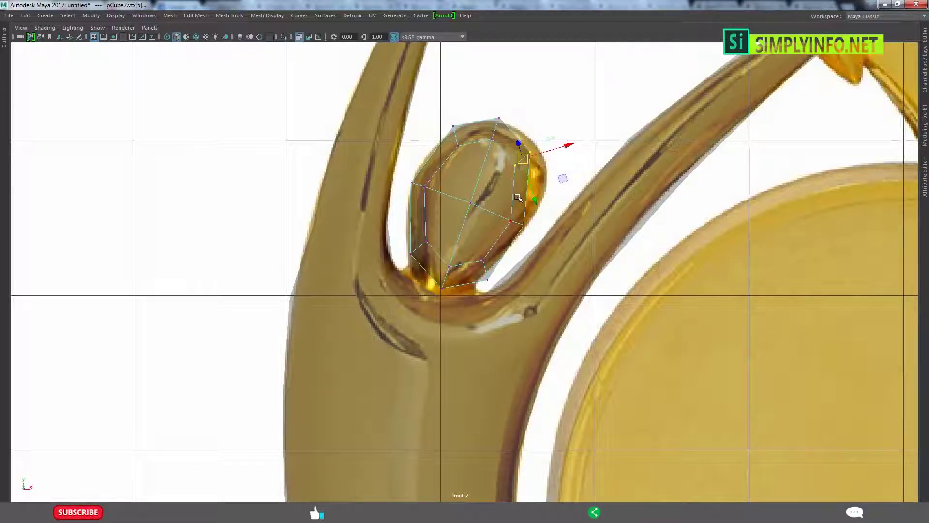
pyautogui.hotkey('ctrl', 'z')
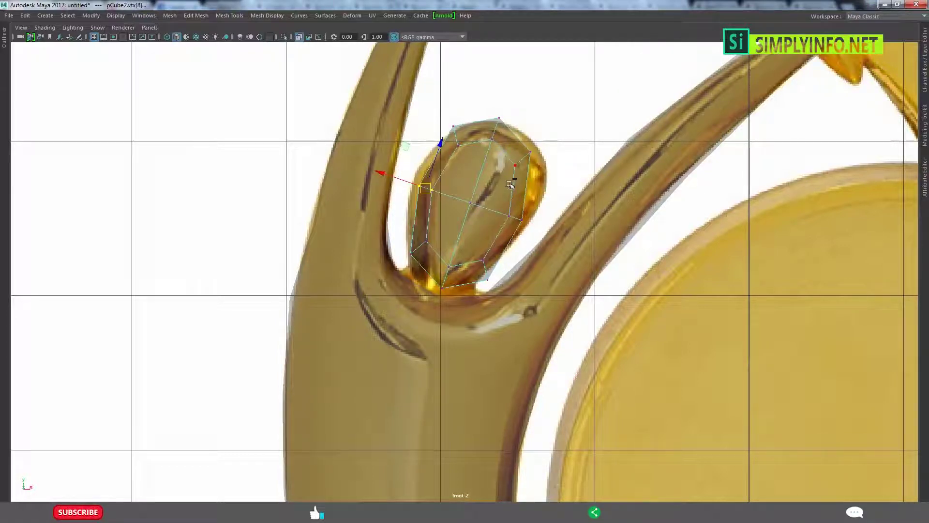
pyautogui.hotkey('ctrl', 'z')
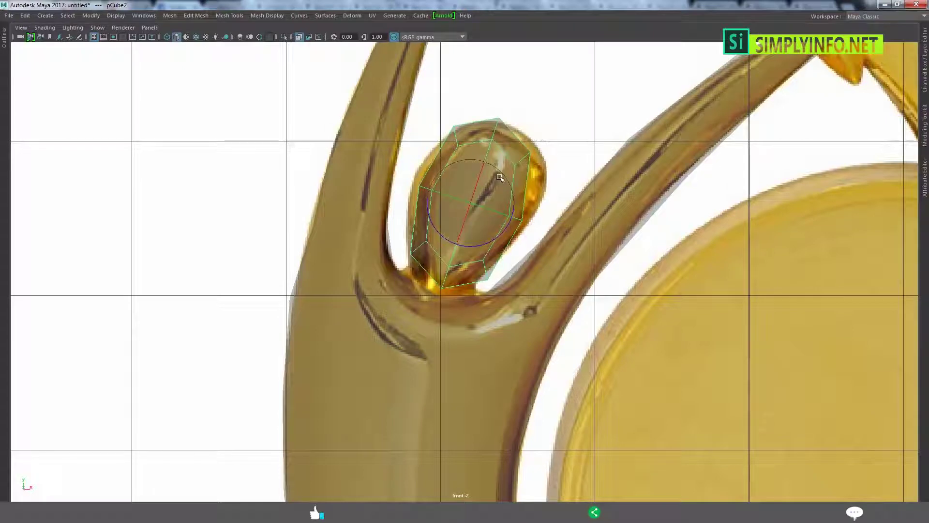
pyautogui.hotkey('ctrl', 'z')
pyautogui.hotkey('ctrl', 'z')
pyautogui.hotkey('ctrl', 'z')
pyautogui.hotkey('ctrl', 'z')
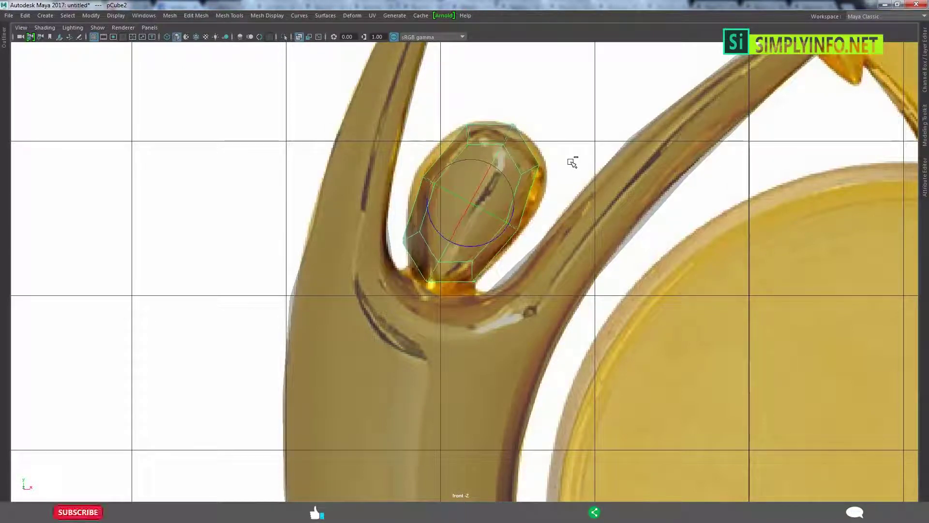
pyautogui.hotkey('ctrl', 'z')
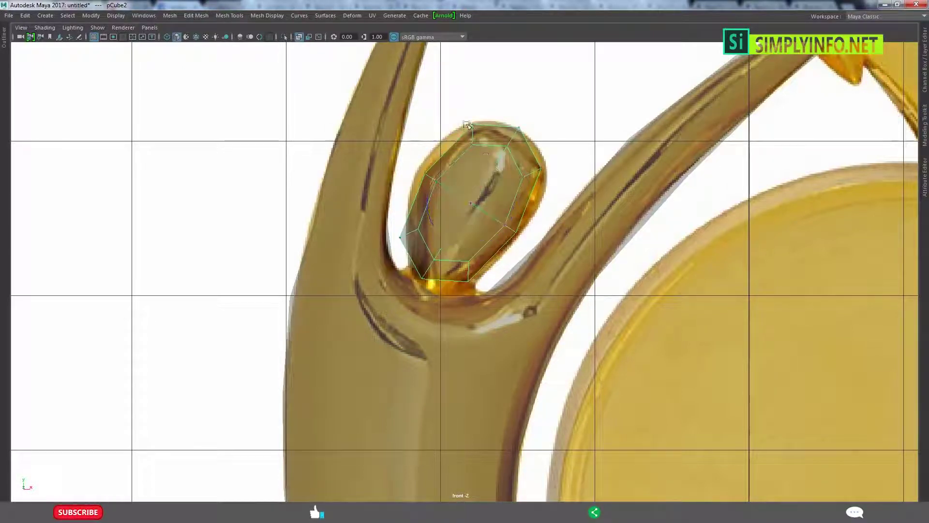
# Move the head's top and side vertices to follow the reference's oval outline.
pyautogui.moveTo(467, 125)
pyautogui.mouseDown()
pyautogui.moveTo(481, 146)
pyautogui.moveTo(470, 129)
pyautogui.mouseUp()
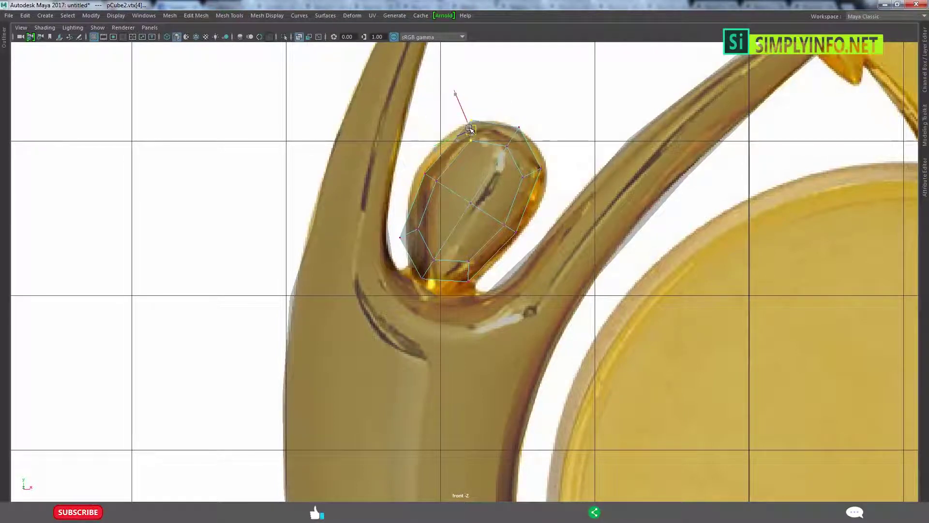
pyautogui.click(540, 181)
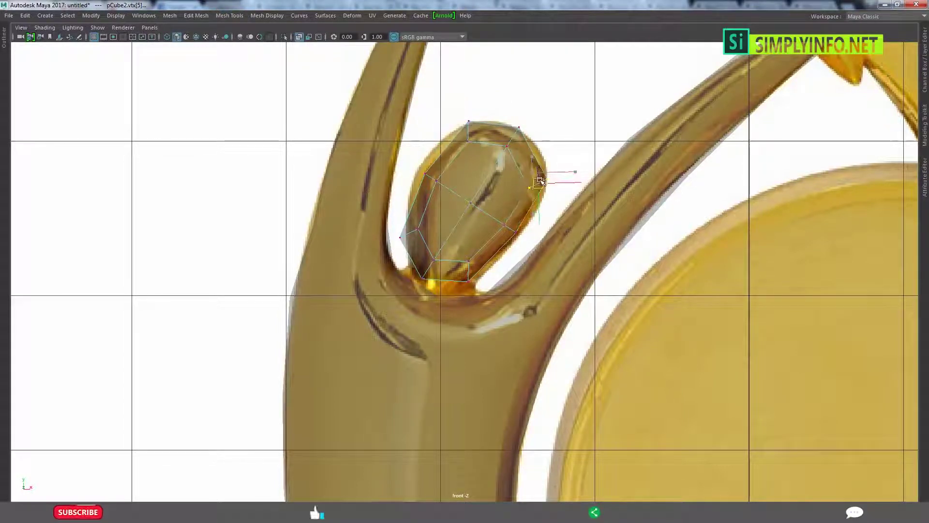
pyautogui.moveTo(513, 231); pyautogui.dragTo(517, 233)
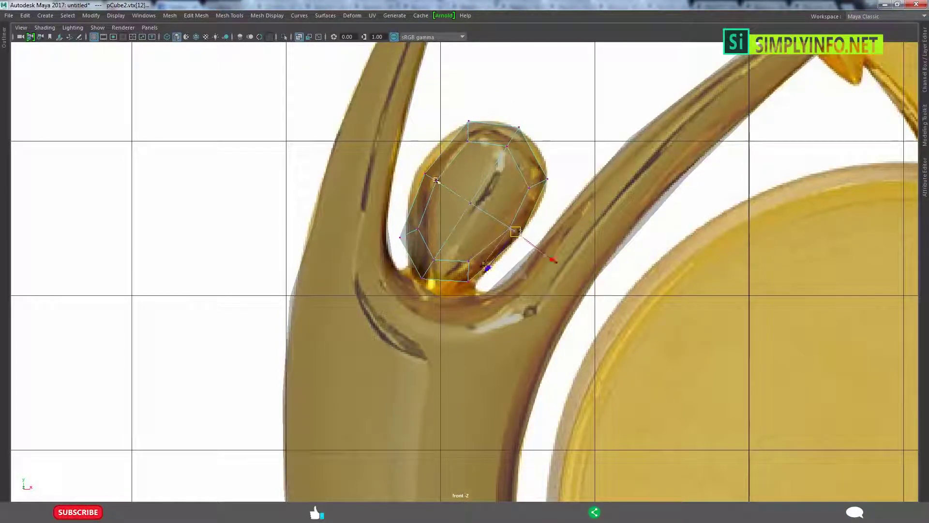
pyautogui.moveTo(441, 180); pyautogui.dragTo(429, 175)
pyautogui.click(418, 229)
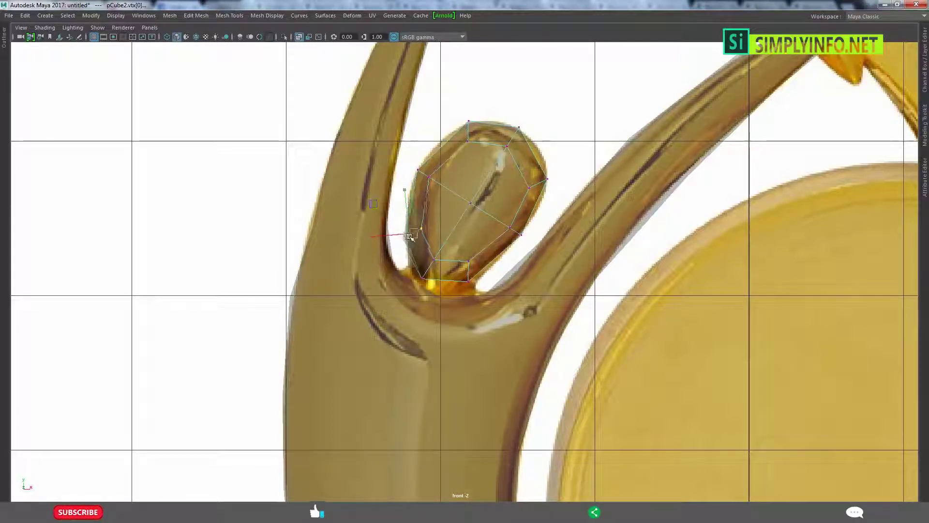
pyautogui.click(468, 271)
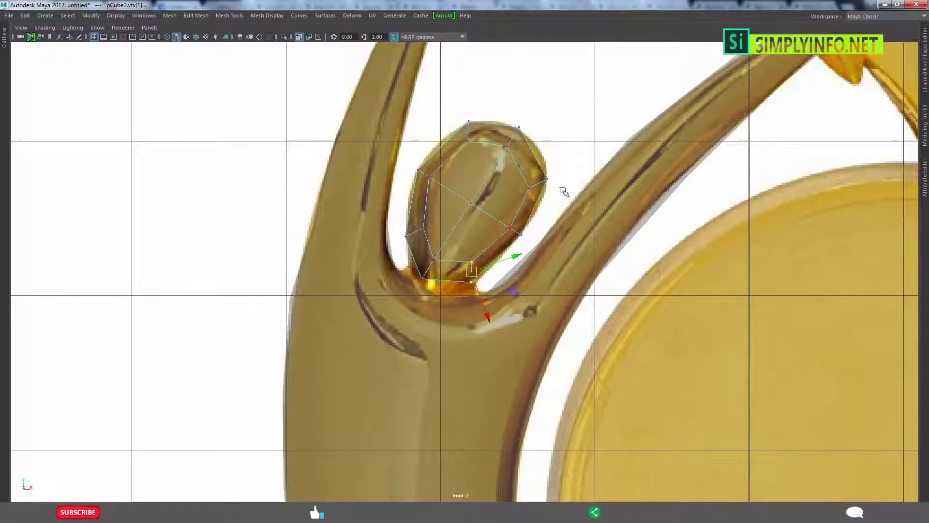
pyautogui.press('space')
pyautogui.press('space')
# Delete the bottom faces of head mesh pCube2, leaving an open neck border.
pyautogui.scroll(3, 455, 229)
pyautogui.scroll(3, 455, 228)
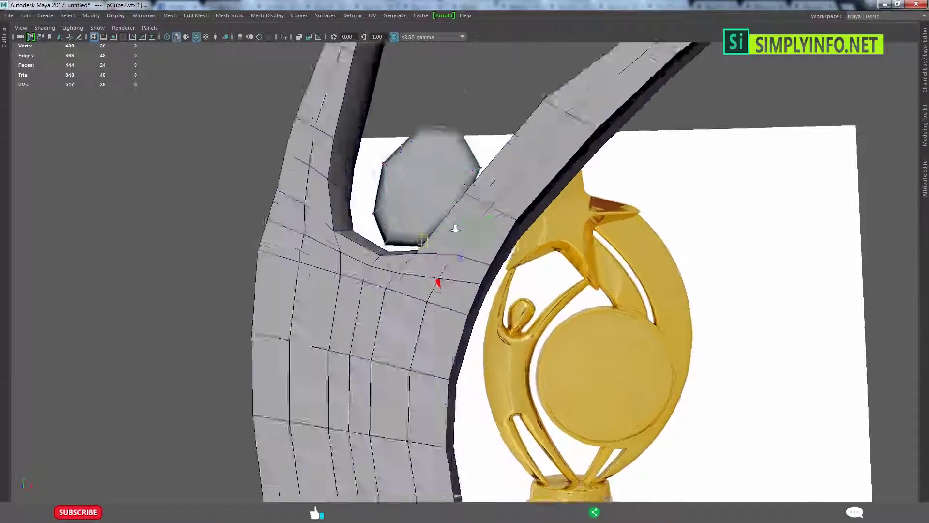
pyautogui.scroll(5, 455, 228)
pyautogui.press('F11')
pyautogui.click(424, 164)
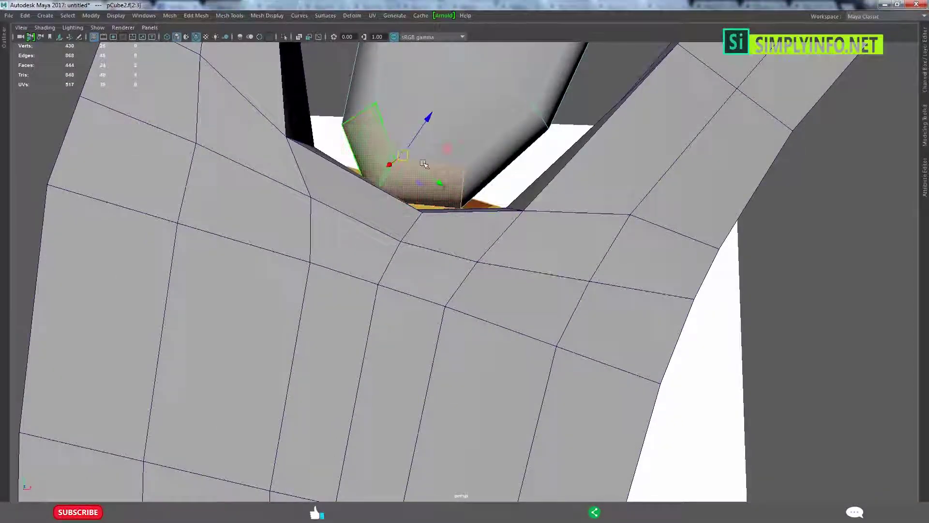
pyautogui.moveTo(423, 165)
pyautogui.keyDown('alt'); pyautogui.mouseDown()
pyautogui.moveTo(541, 203)
pyautogui.moveTo(310, 334)
pyautogui.mouseUp(); pyautogui.keyUp('alt')
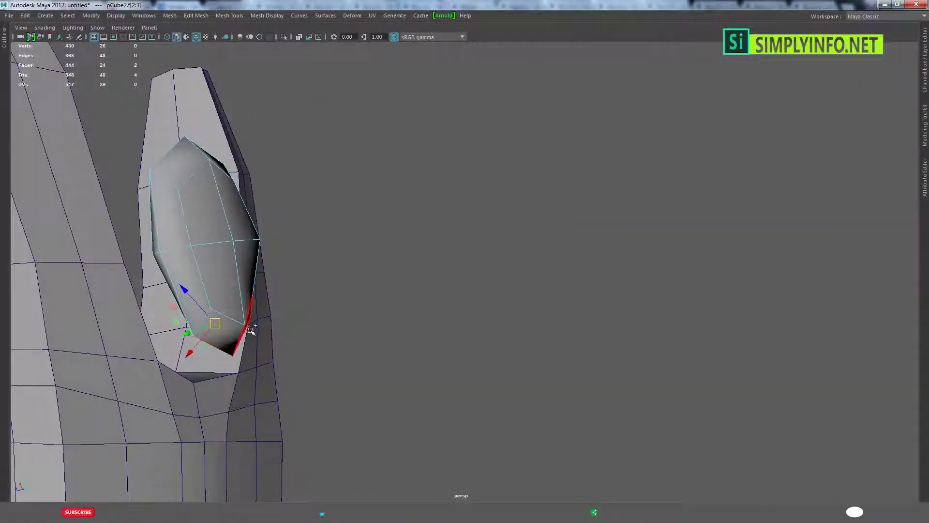
pyautogui.keyDown('shift'); pyautogui.click(227, 339); pyautogui.keyUp('shift')
pyautogui.keyDown('alt'); pyautogui.moveTo(394, 342); pyautogui.dragTo(524, 346); pyautogui.keyUp('alt')
pyautogui.keyDown('shift'); pyautogui.click(524, 347); pyautogui.keyUp('shift')
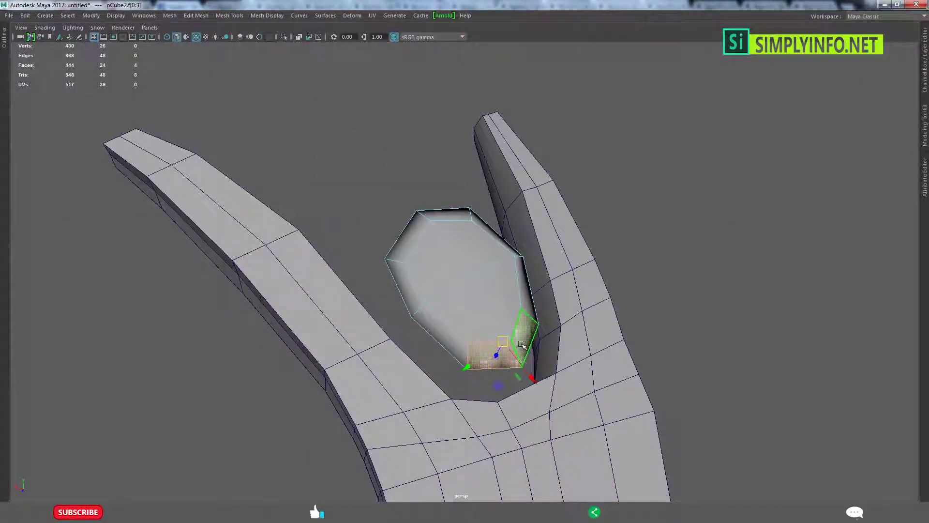
pyautogui.press('Delete')
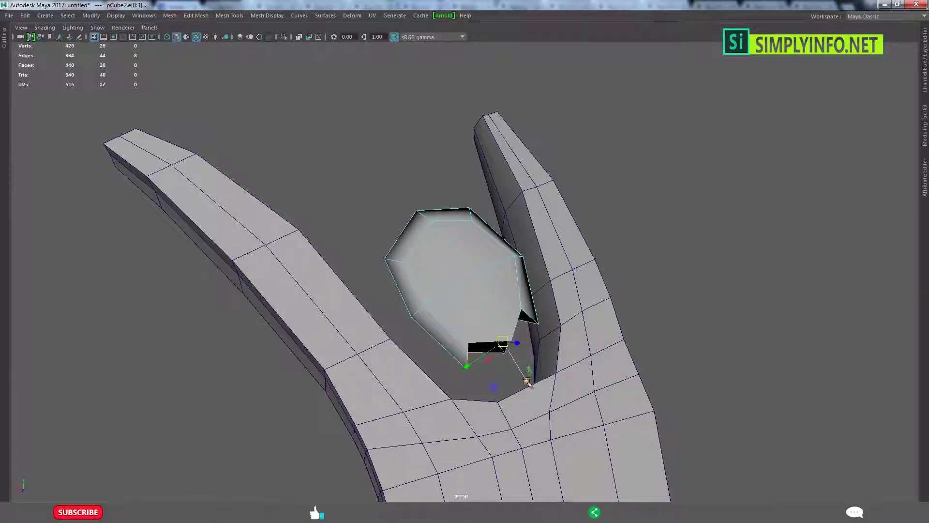
# Maximize the front view and zoom in on the head.
pyautogui.press('space')
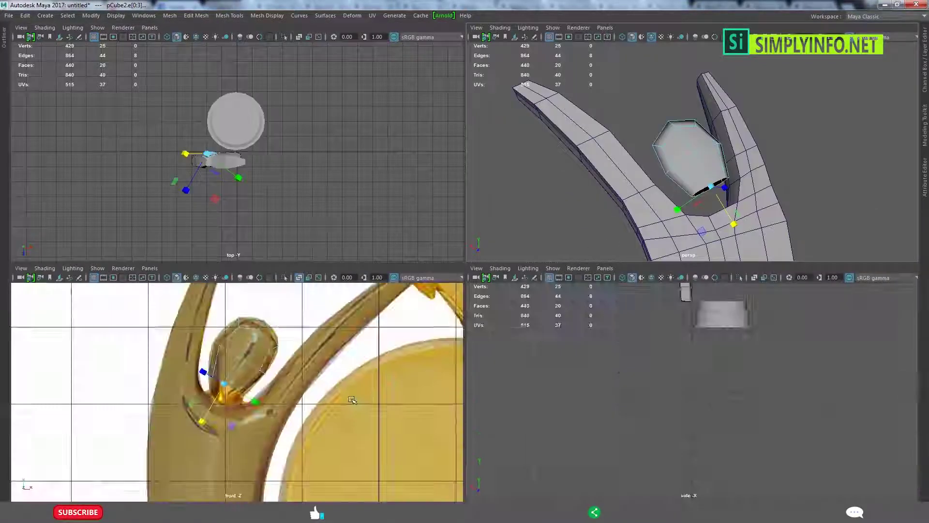
pyautogui.press('space')
pyautogui.scroll(3, 342, 332)
# Tilt the head's bottom edge to follow the neck and pull a corner vertex onto the outline.
pyautogui.scroll(2, 515, 300)
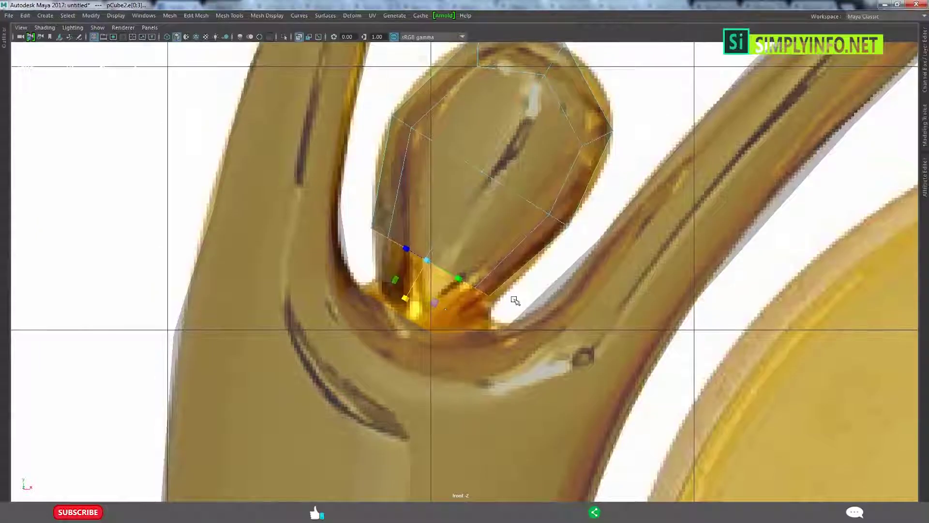
pyautogui.press('e')
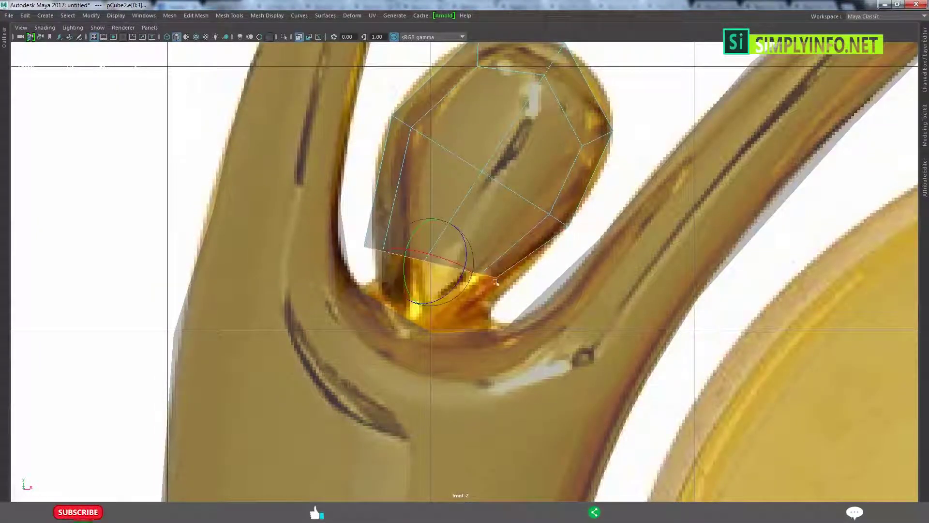
pyautogui.moveTo(434, 266); pyautogui.dragTo(440, 269)
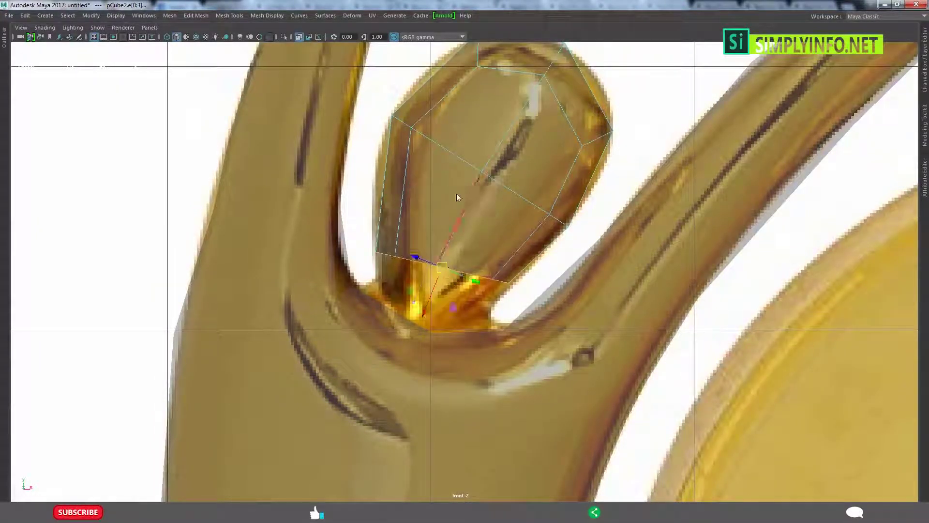
pyautogui.press('F9')
pyautogui.moveTo(405, 120); pyautogui.dragTo(393, 132)
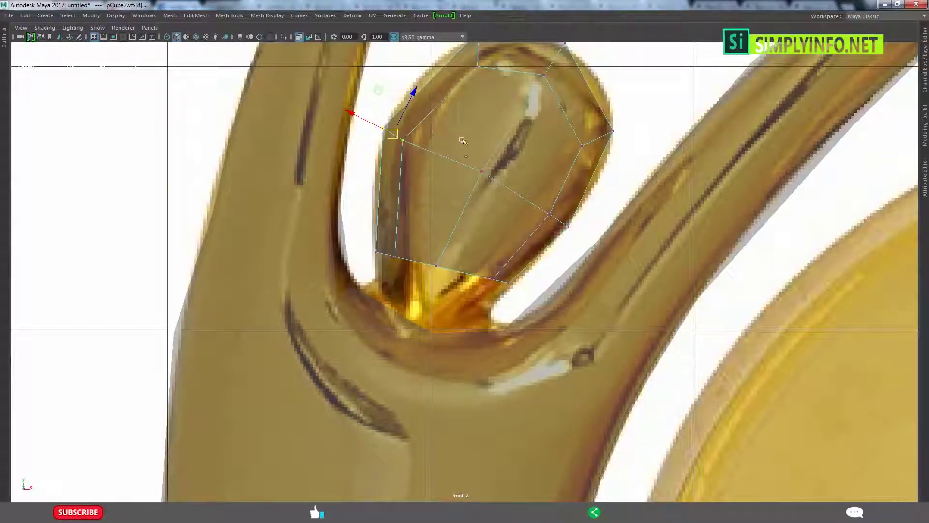
pyautogui.moveTo(462, 140)
pyautogui.keyDown('alt'); pyautogui.mouseDown(button='middle')
pyautogui.moveTo(449, 168)
pyautogui.moveTo(498, 212)
pyautogui.mouseUp(button='middle'); pyautogui.keyUp('alt')
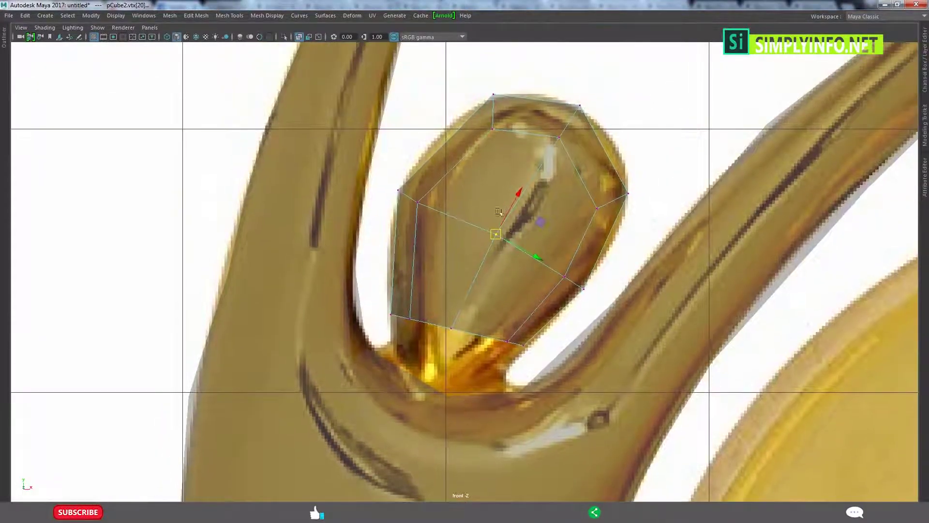
# Insert an edge loop across the head, slide it, and fit the bottom loop and side vertices.
pyautogui.click(475, 174)
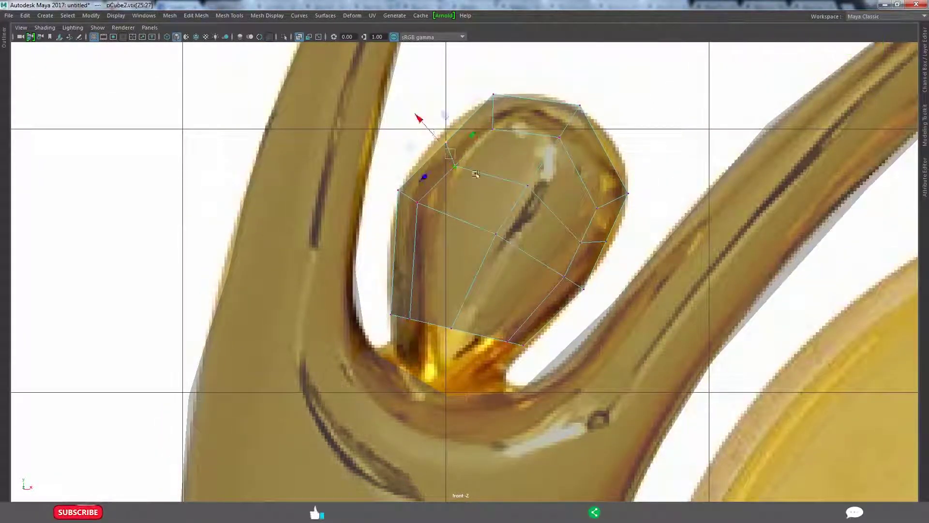
pyautogui.moveTo(450, 154); pyautogui.dragTo(446, 147)
pyautogui.click(514, 178)
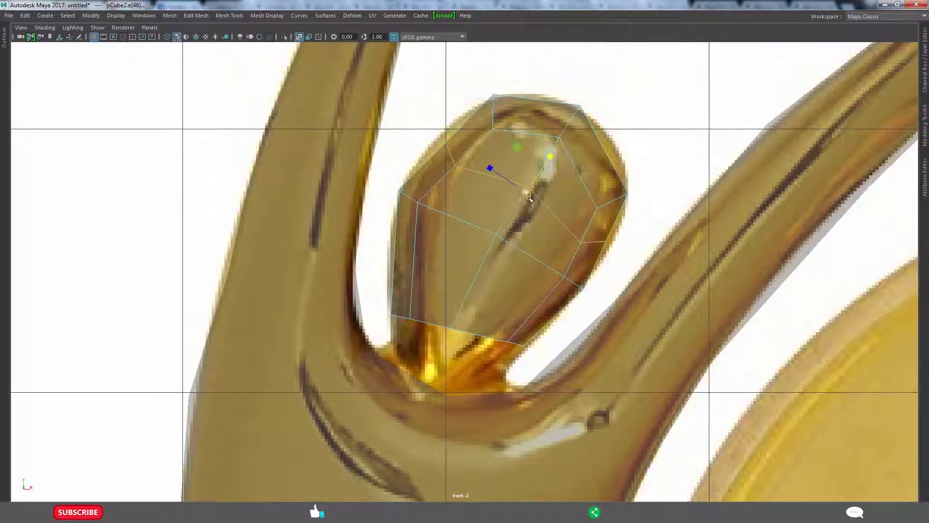
pyautogui.moveTo(529, 198); pyautogui.dragTo(536, 198)
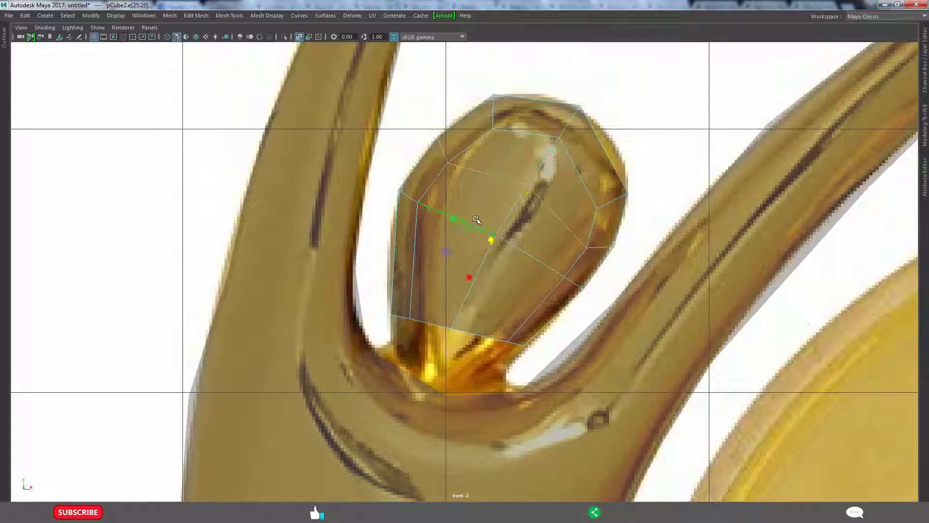
pyautogui.moveTo(492, 241); pyautogui.dragTo(494, 244)
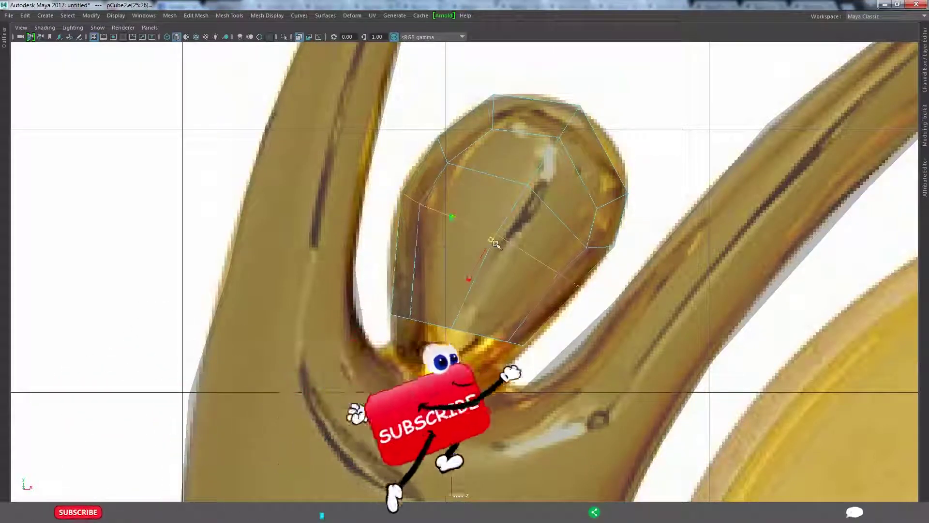
pyautogui.keyDown('alt'); pyautogui.moveTo(495, 243); pyautogui.dragTo(501, 197, button='middle'); pyautogui.keyUp('alt')
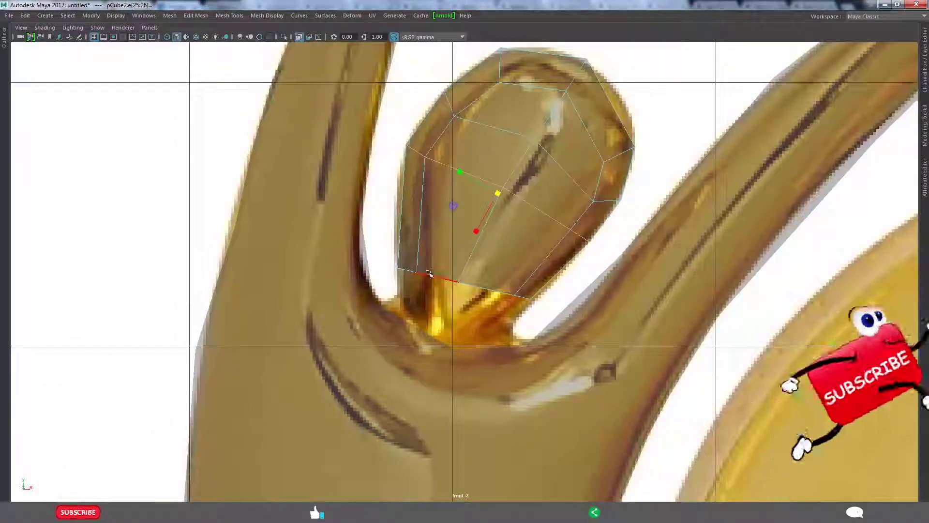
pyautogui.doubleClick(429, 274)
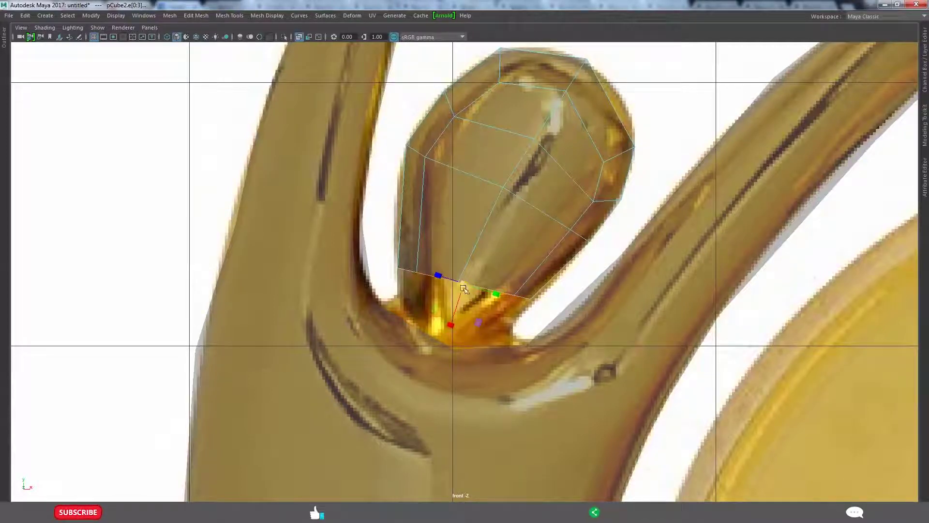
pyautogui.moveTo(463, 289); pyautogui.dragTo(466, 283)
pyautogui.click(539, 306)
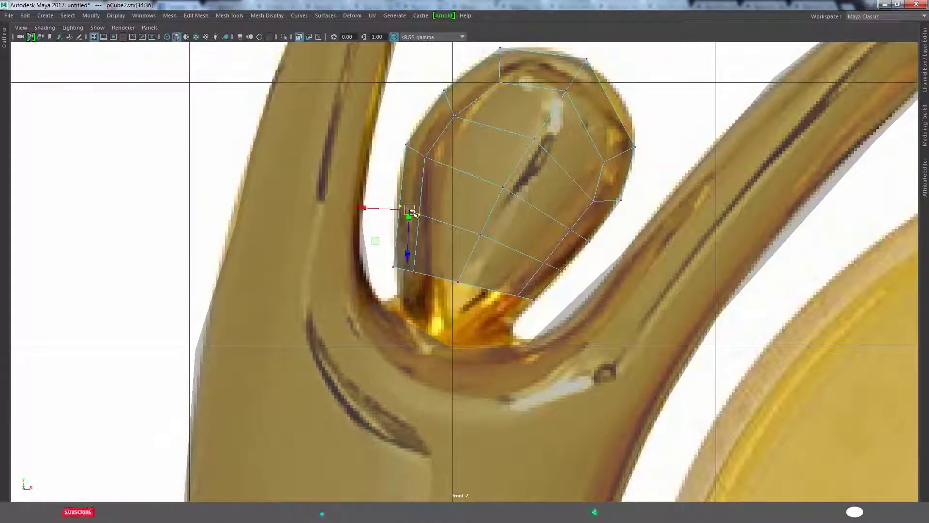
pyautogui.moveTo(408, 211); pyautogui.dragTo(405, 208)
# Extrude the head's bottom edge down twice with Ctrl+E, lowering the neck into the body.
pyautogui.keyDown('alt'); pyautogui.moveTo(540, 264); pyautogui.dragTo(570, 216, button='middle'); pyautogui.keyUp('alt')
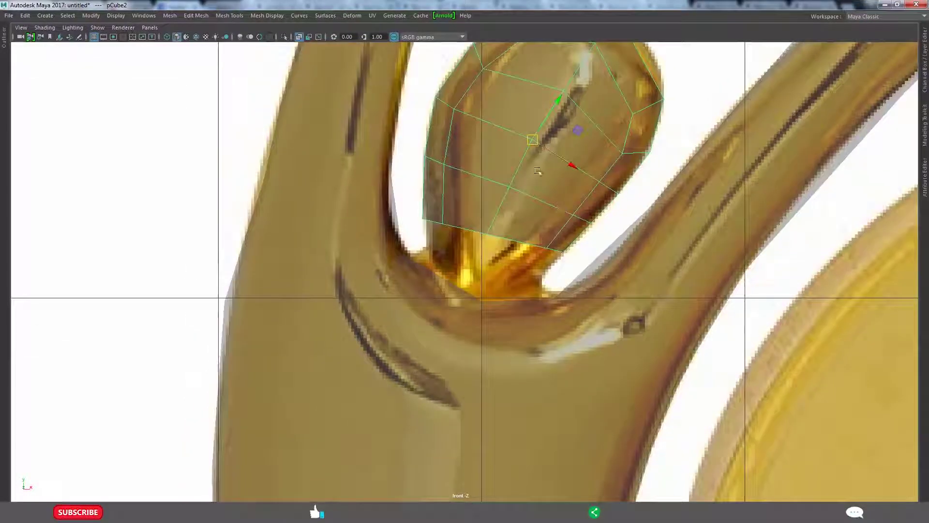
pyautogui.click(510, 247)
pyautogui.hotkey('ctrl', 'e')
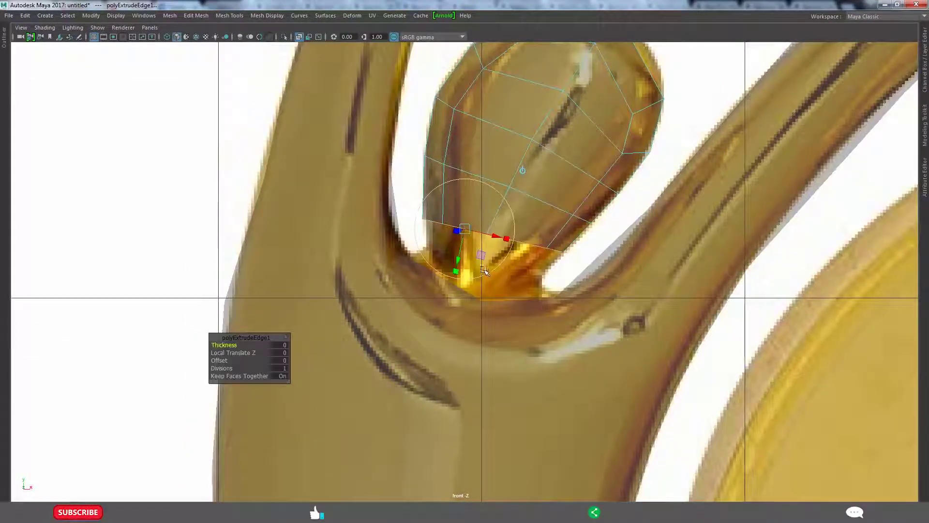
pyautogui.moveTo(484, 271); pyautogui.dragTo(498, 262)
pyautogui.click(490, 268)
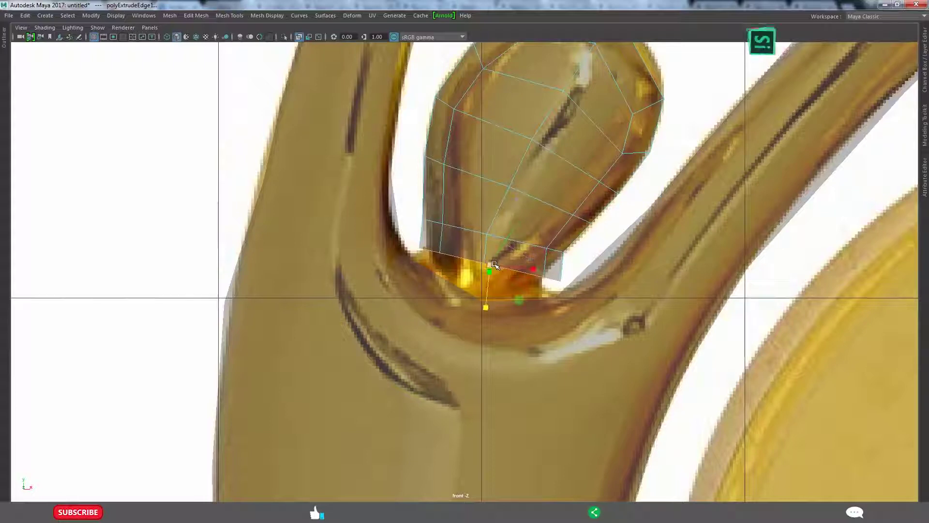
pyautogui.click(491, 275)
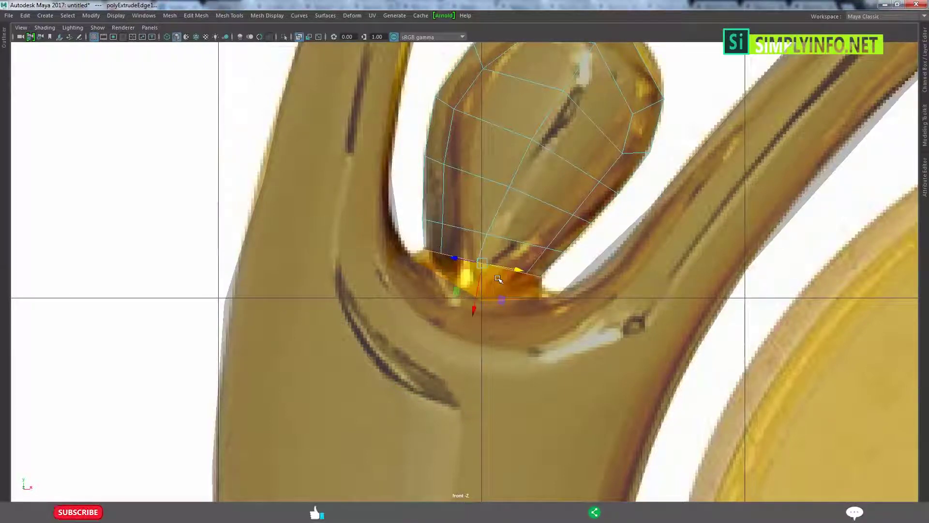
pyautogui.hotkey('ctrl', 'e')
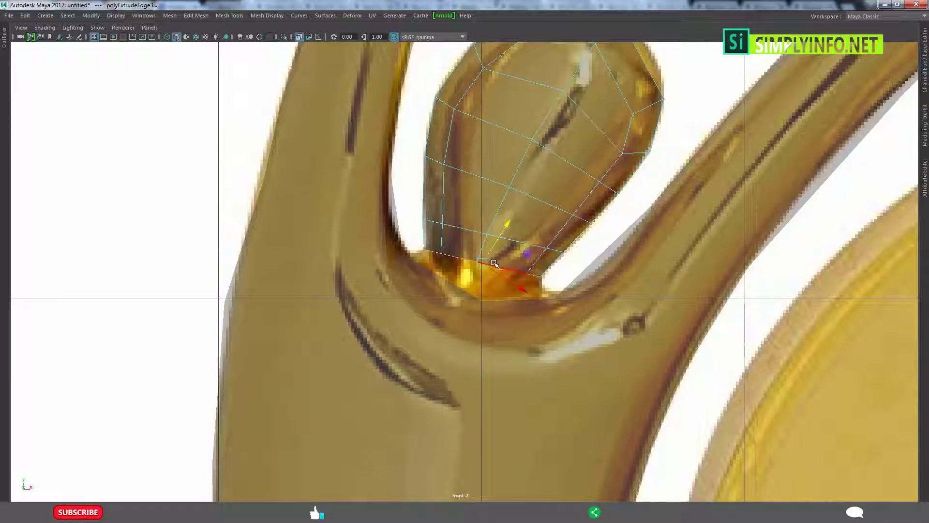
pyautogui.moveTo(470, 288); pyautogui.dragTo(477, 283)
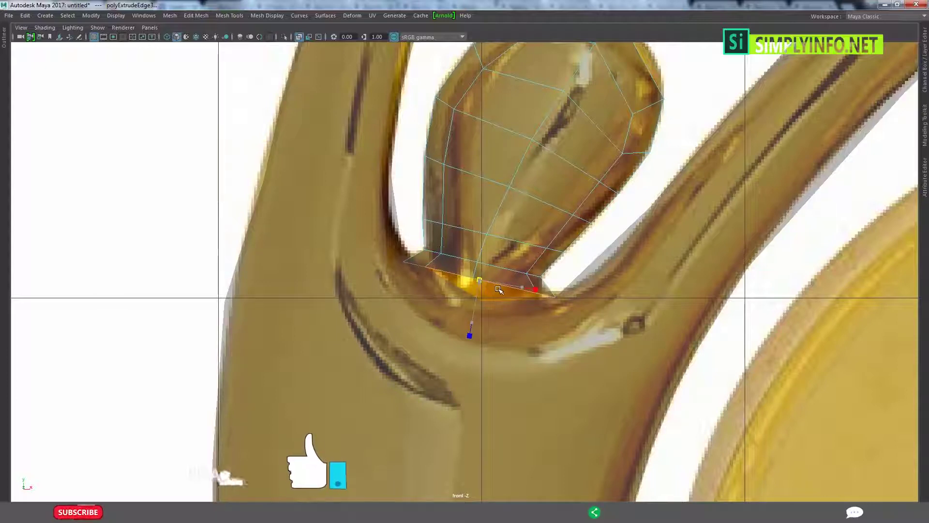
pyautogui.moveTo(493, 289); pyautogui.dragTo(489, 295)
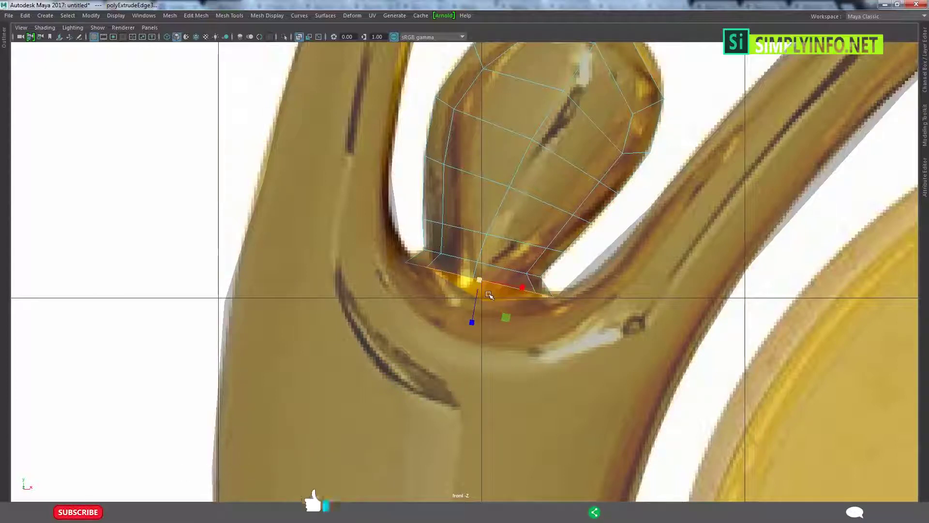
pyautogui.moveTo(487, 254); pyautogui.dragTo(487, 277)
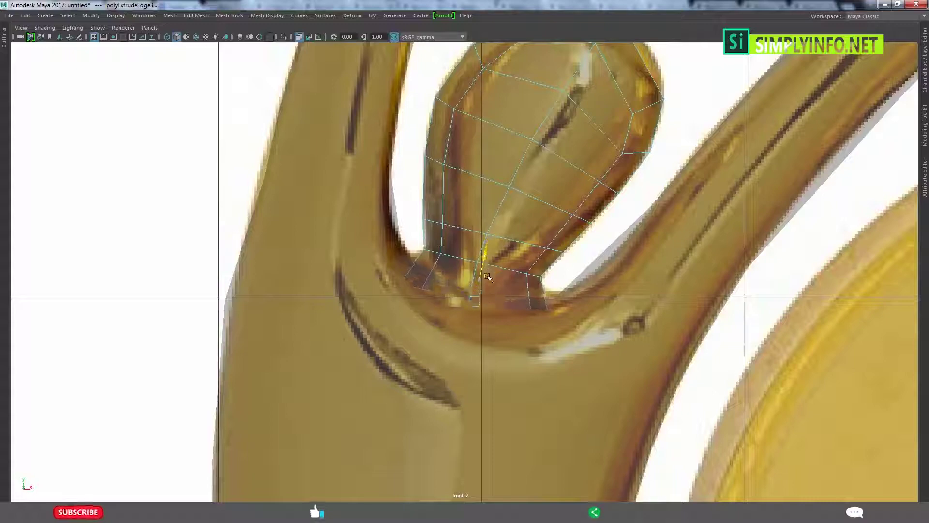
# Check the head and neck in the perspective view, adjusting the head between the arms.
pyautogui.press('space')
pyautogui.press('space')
pyautogui.keyDown('alt'); pyautogui.moveTo(639, 191); pyautogui.dragTo(656, 248); pyautogui.keyUp('alt')
pyautogui.keyDown('alt'); pyautogui.moveTo(656, 248); pyautogui.dragTo(514, 228, button='right'); pyautogui.keyUp('alt')
pyautogui.moveTo(515, 228)
pyautogui.keyDown('alt'); pyautogui.mouseDown()
pyautogui.moveTo(326, 236)
pyautogui.moveTo(347, 293)
pyautogui.mouseUp(); pyautogui.keyUp('alt')
pyautogui.moveTo(264, 290)
pyautogui.mouseDown()
pyautogui.moveTo(309, 300)
pyautogui.moveTo(192, 253)
pyautogui.moveTo(467, 227)
pyautogui.moveTo(339, 208)
pyautogui.moveTo(411, 252)
pyautogui.moveTo(483, 268)
pyautogui.moveTo(366, 178)
pyautogui.mouseUp()
pyautogui.keyDown('alt'); pyautogui.moveTo(478, 177); pyautogui.dragTo(493, 182); pyautogui.keyUp('alt')
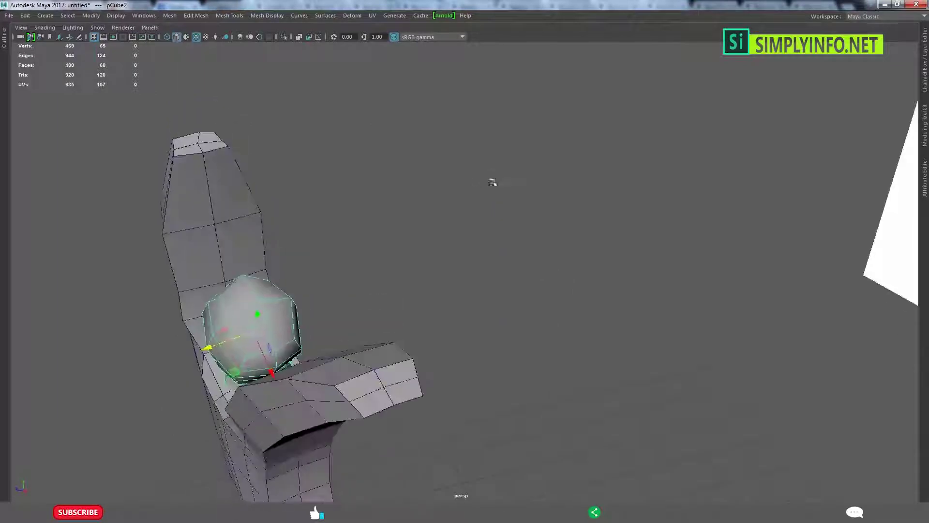
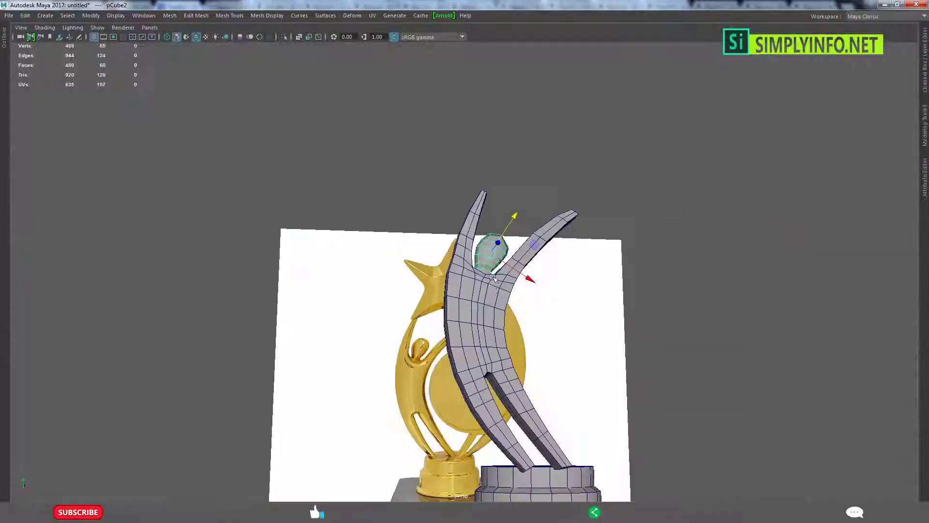
# Orbit around the head and arm, then select the figure's body mesh.
pyautogui.keyDown('alt'); pyautogui.moveTo(494, 278); pyautogui.dragTo(522, 196); pyautogui.keyUp('alt')
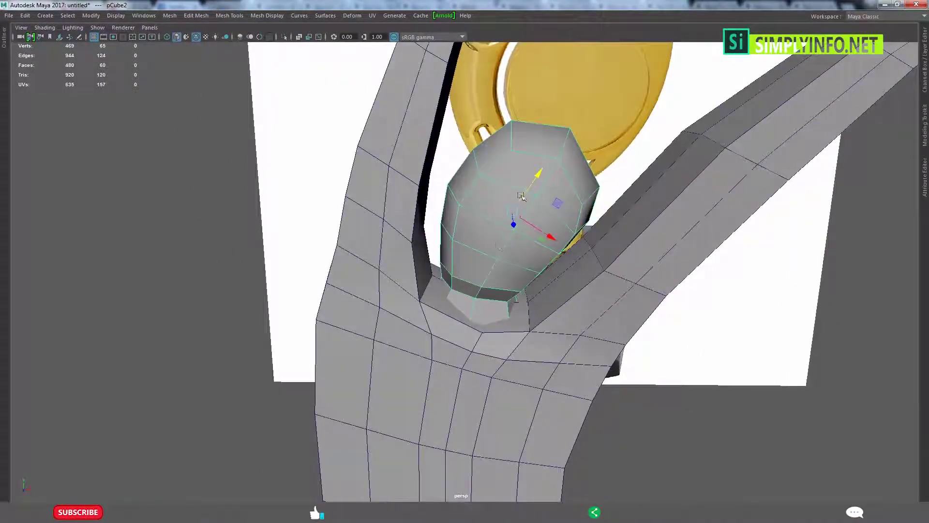
pyautogui.keyDown('alt'); pyautogui.moveTo(521, 196); pyautogui.dragTo(521, 214); pyautogui.keyUp('alt')
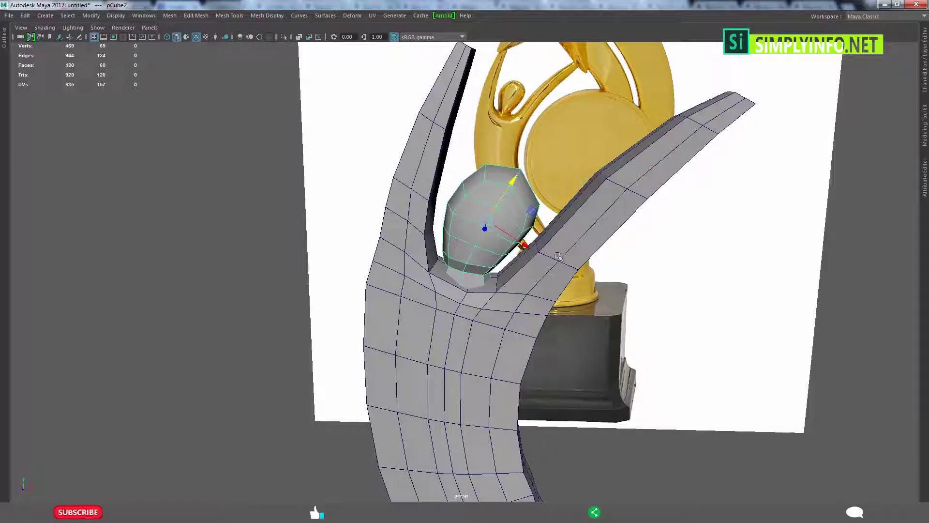
pyautogui.keyDown('alt'); pyautogui.moveTo(558, 257); pyautogui.dragTo(751, 216, button='right'); pyautogui.keyUp('alt')
pyautogui.keyDown('alt'); pyautogui.moveTo(824, 272); pyautogui.dragTo(500, 275, button='right'); pyautogui.keyUp('alt')
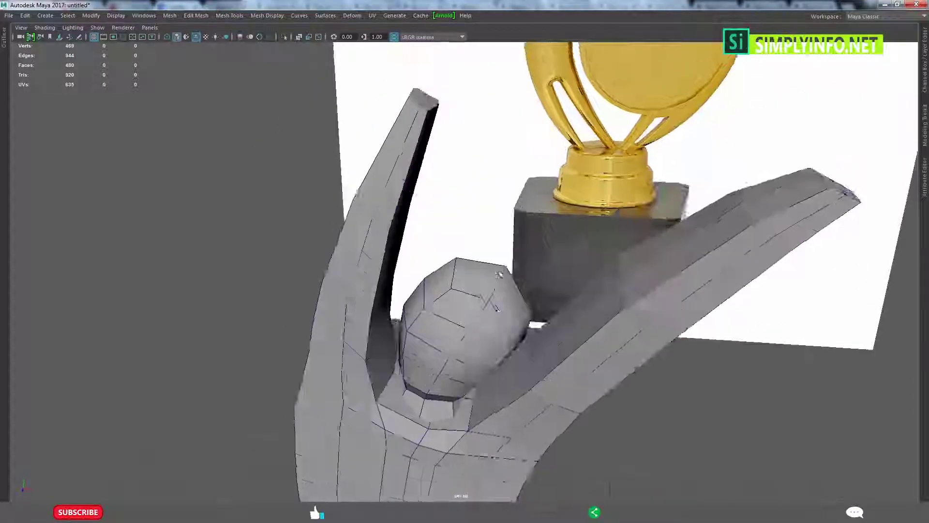
pyautogui.keyDown('alt'); pyautogui.moveTo(499, 274); pyautogui.dragTo(501, 250); pyautogui.keyUp('alt')
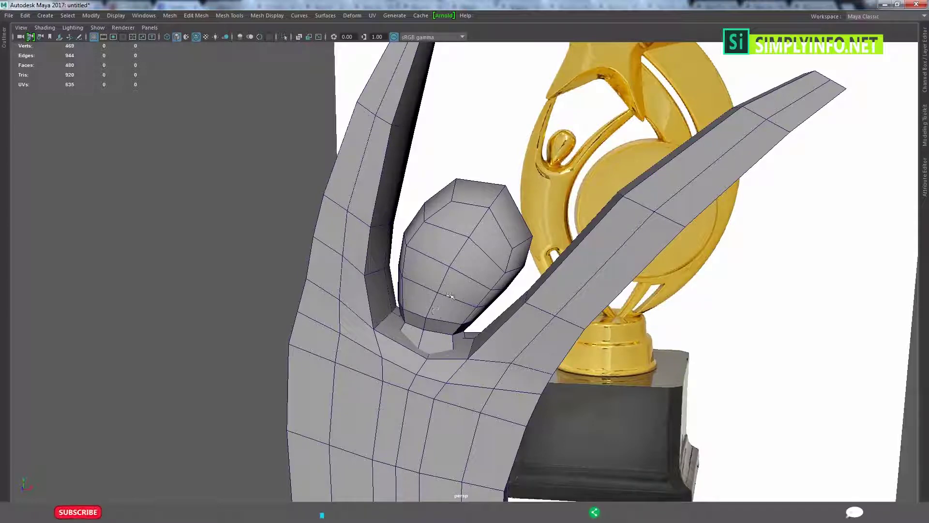
pyautogui.moveTo(398, 344)
pyautogui.keyDown('alt'); pyautogui.mouseDown()
pyautogui.moveTo(427, 289)
pyautogui.moveTo(369, 373)
pyautogui.mouseUp(); pyautogui.keyUp('alt')
pyautogui.click(427, 289)
pyautogui.keyDown('alt'); pyautogui.moveTo(419, 340); pyautogui.dragTo(457, 334); pyautogui.keyUp('alt')
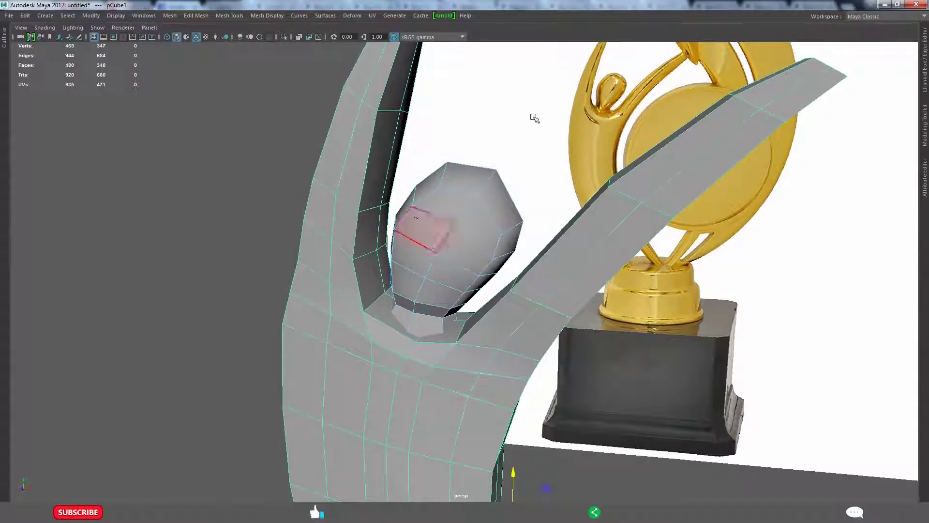
# Reselect the body and insert edge loops across the shoulders near the neck.
pyautogui.click(421, 225)
pyautogui.click(409, 119)
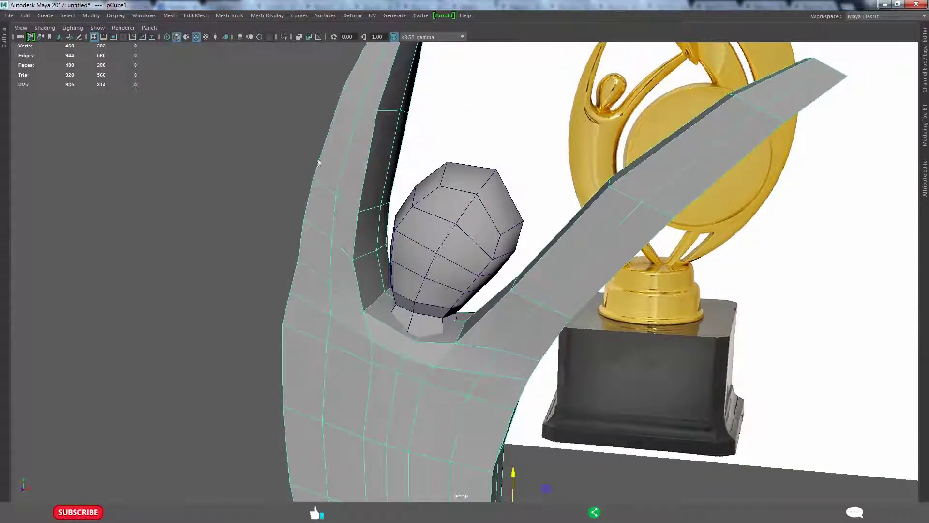
pyautogui.keyDown('alt'); pyautogui.moveTo(509, 293); pyautogui.dragTo(448, 335); pyautogui.keyUp('alt')
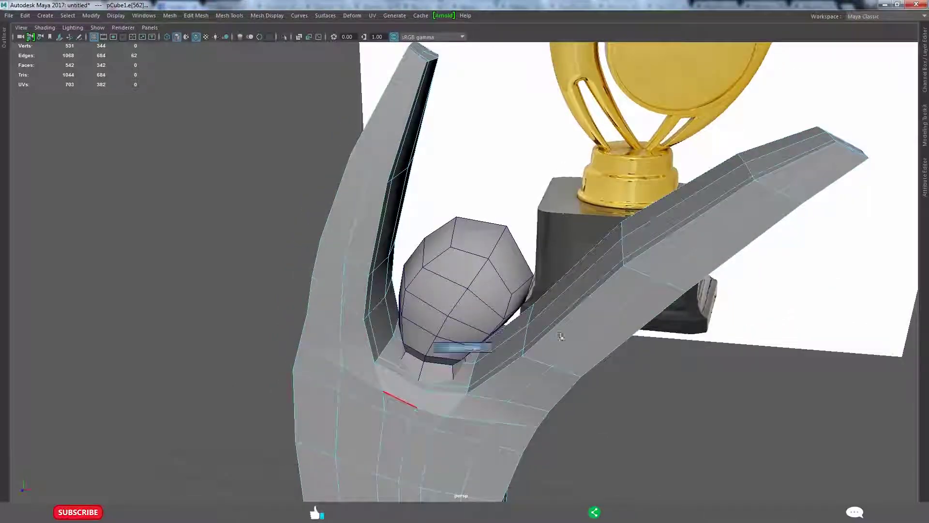
pyautogui.keyDown('alt'); pyautogui.moveTo(561, 336); pyautogui.dragTo(416, 375); pyautogui.keyUp('alt')
pyautogui.keyDown('shift'); pyautogui.moveTo(391, 191); pyautogui.dragTo(326, 234, button='right'); pyautogui.keyUp('shift')
pyautogui.moveTo(394, 210)
pyautogui.keyDown('alt'); pyautogui.mouseDown()
pyautogui.moveTo(400, 246)
pyautogui.moveTo(339, 251)
pyautogui.mouseUp(); pyautogui.keyUp('alt')
# Select and remove the two faces at the neck base to open a hole.
pyautogui.click(334, 247)
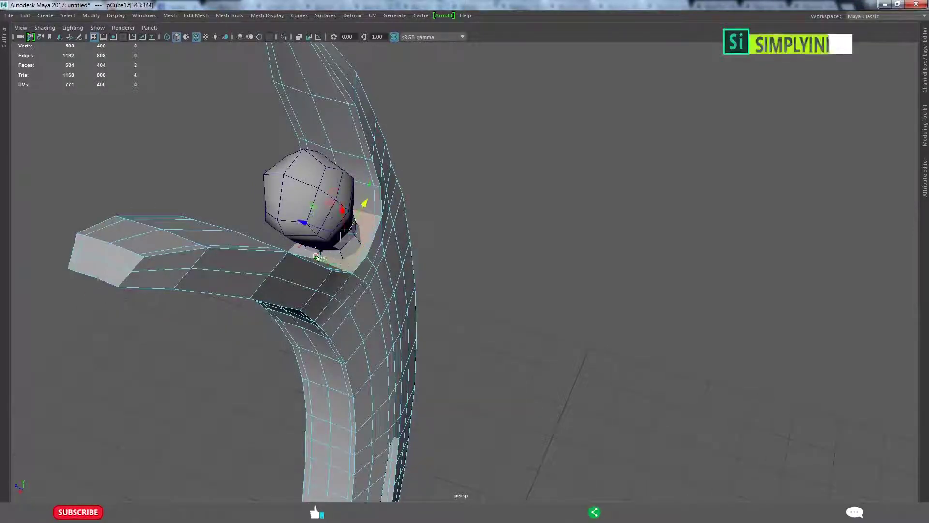
pyautogui.keyDown('alt'); pyautogui.moveTo(277, 276); pyautogui.dragTo(342, 302); pyautogui.keyUp('alt')
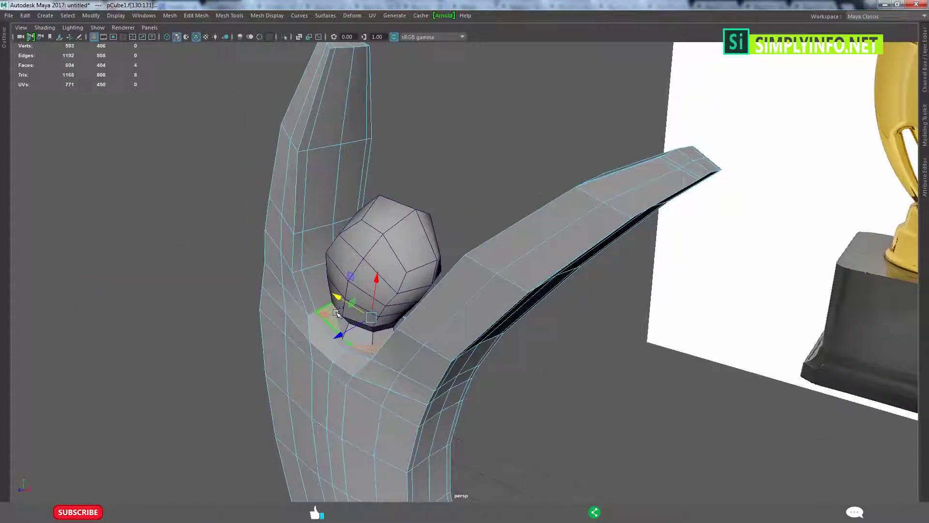
pyautogui.scroll(5, 470, 227)
# Select the head, view it from below, and switch it to vertex editing.
pyautogui.click(451, 227)
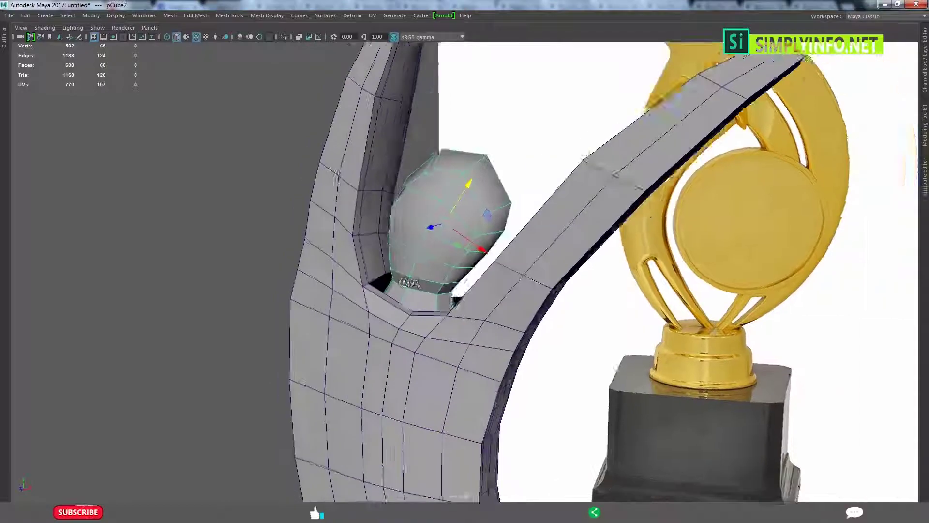
pyautogui.scroll(3, 449, 227)
pyautogui.scroll(3, 449, 228)
pyautogui.keyDown('alt'); pyautogui.moveTo(480, 82); pyautogui.dragTo(450, 255); pyautogui.keyUp('alt')
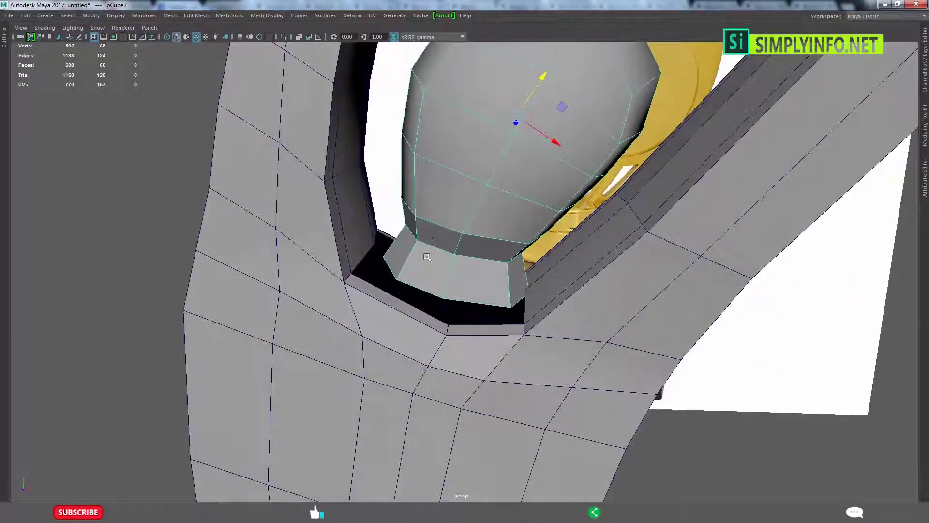
pyautogui.keyDown('alt'); pyautogui.moveTo(450, 256); pyautogui.dragTo(438, 278); pyautogui.keyUp('alt')
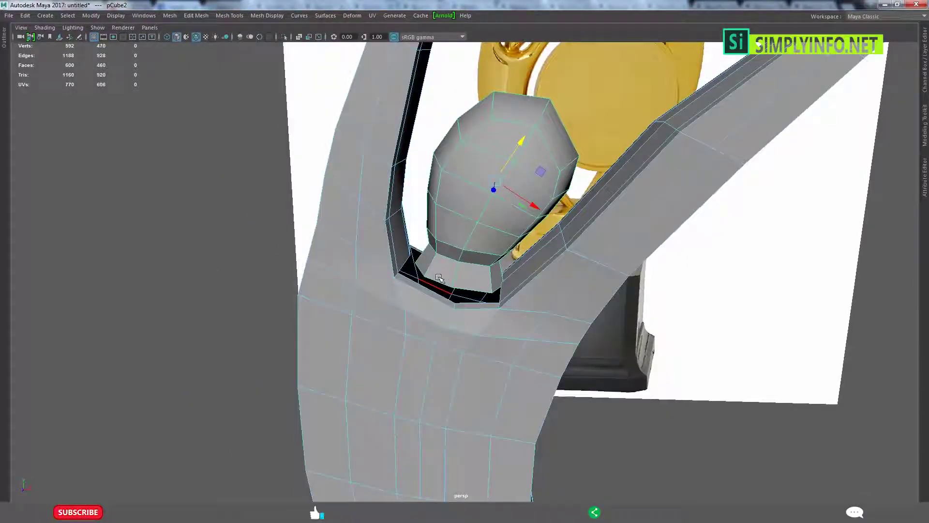
pyautogui.moveTo(493, 228); pyautogui.dragTo(450, 228, button='right')
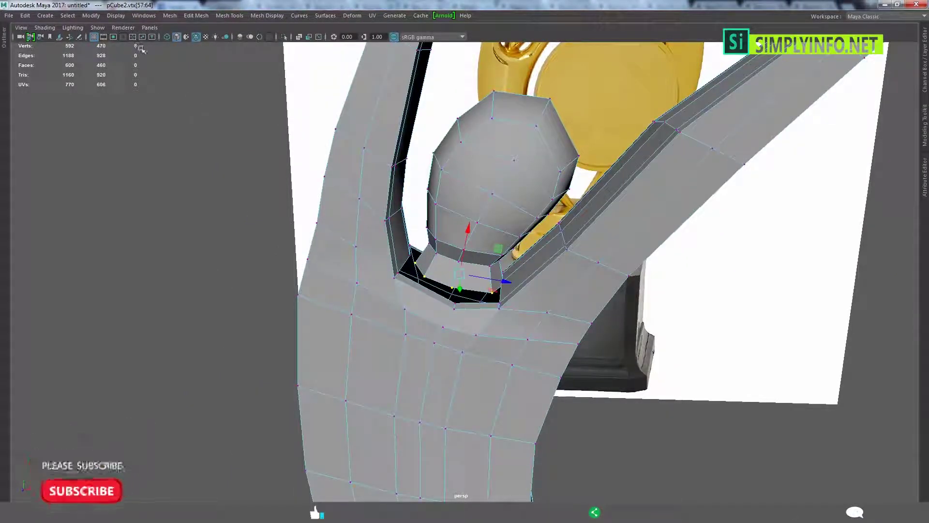
# Combine the head and body into a single mesh.
pyautogui.click(547, 312)
pyautogui.keyDown('alt'); pyautogui.moveTo(460, 274); pyautogui.dragTo(428, 190); pyautogui.keyUp('alt')
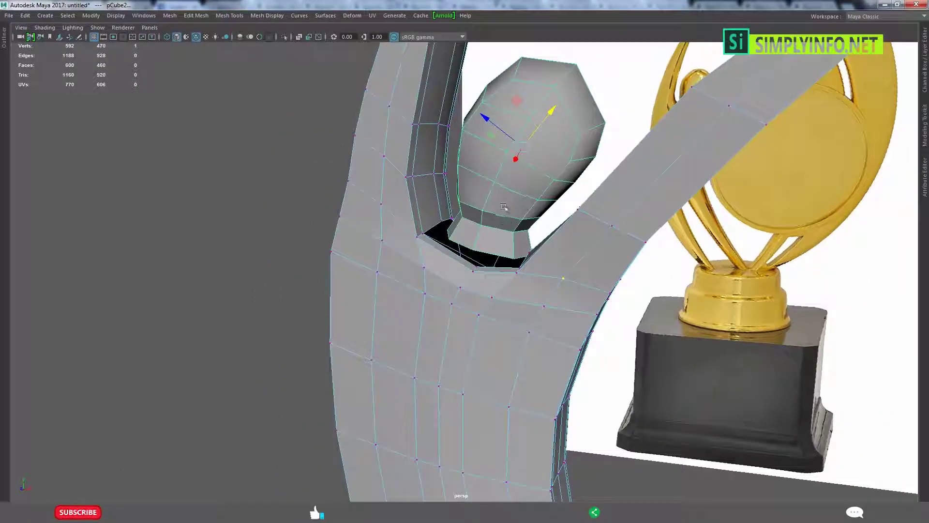
pyautogui.press('F8')
pyautogui.moveTo(429, 190); pyautogui.dragTo(426, 160, button='right')
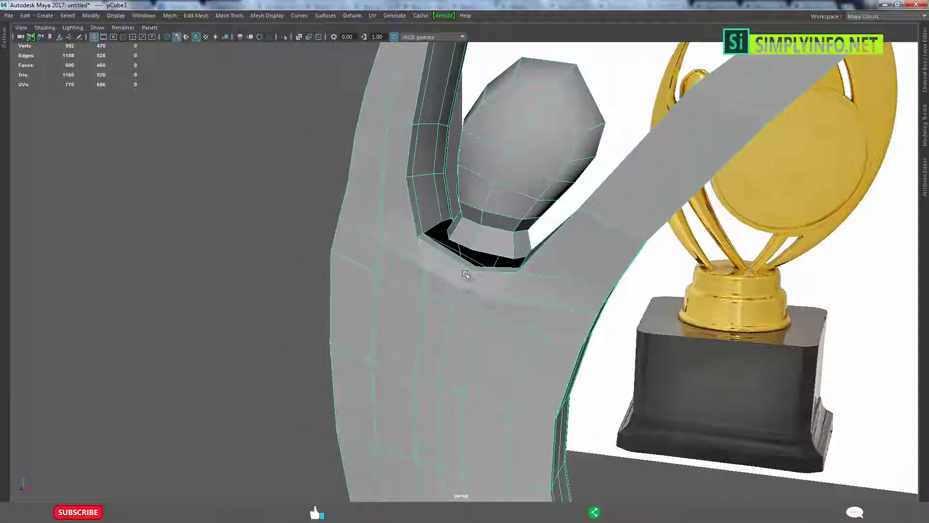
# Weld several neck vertices onto the body opening to narrow the gap.
pyautogui.moveTo(436, 232)
pyautogui.keyDown('alt'); pyautogui.mouseDown()
pyautogui.moveTo(490, 287)
pyautogui.moveTo(522, 340)
pyautogui.moveTo(442, 336)
pyautogui.moveTo(372, 399)
pyautogui.mouseUp(); pyautogui.keyUp('alt')
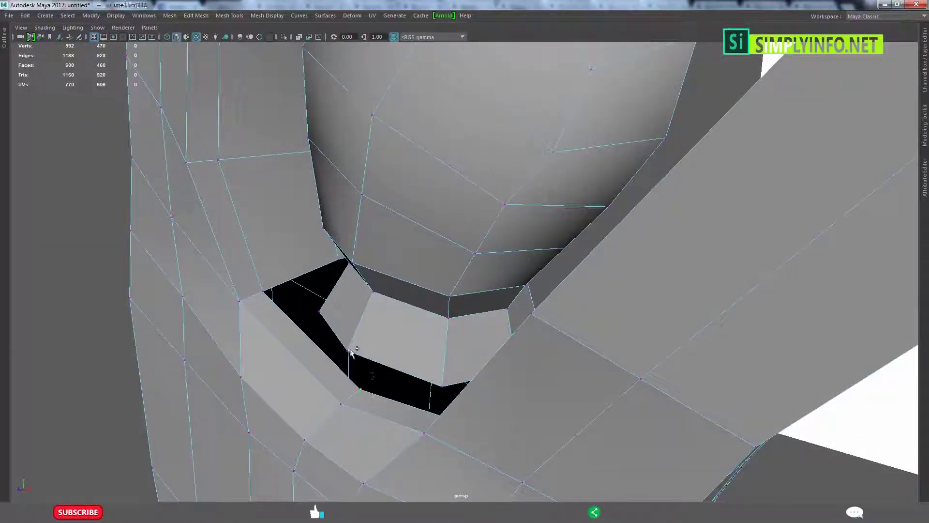
pyautogui.moveTo(351, 352); pyautogui.dragTo(360, 390)
pyautogui.keyDown('alt'); pyautogui.moveTo(333, 311); pyautogui.dragTo(338, 320, button='middle'); pyautogui.keyUp('alt')
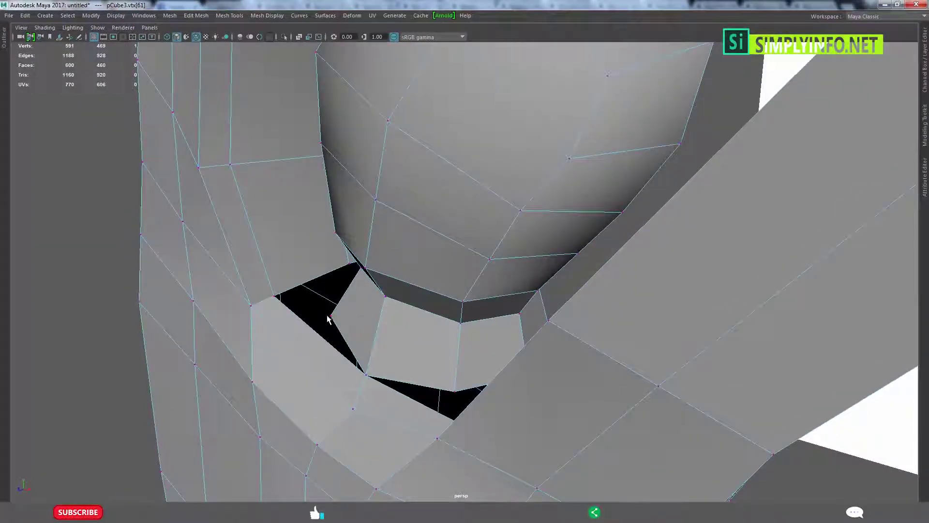
pyautogui.moveTo(309, 266); pyautogui.dragTo(309, 267)
pyautogui.moveTo(310, 267)
pyautogui.keyDown('alt'); pyautogui.mouseDown()
pyautogui.moveTo(414, 291)
pyautogui.moveTo(465, 315)
pyautogui.mouseUp(); pyautogui.keyUp('alt')
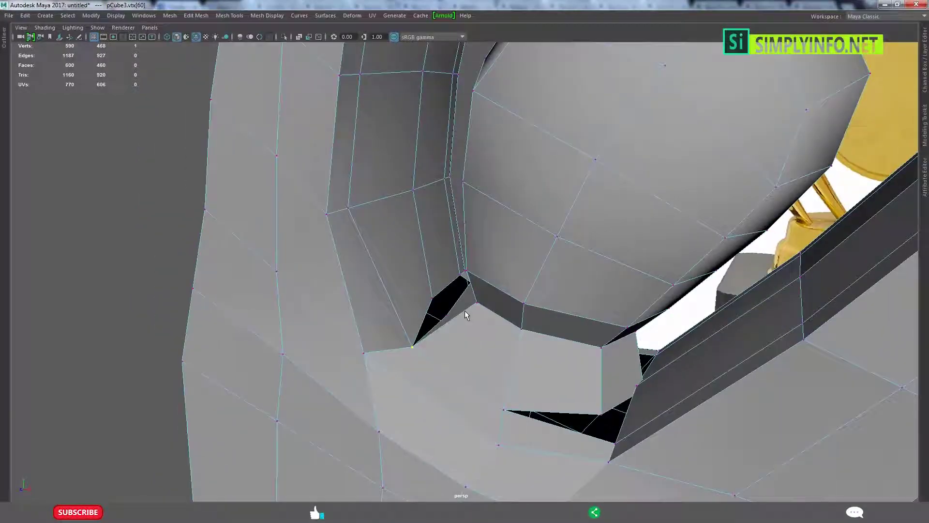
pyautogui.moveTo(464, 272)
pyautogui.mouseDown()
pyautogui.moveTo(432, 297)
pyautogui.moveTo(533, 315)
pyautogui.mouseUp()
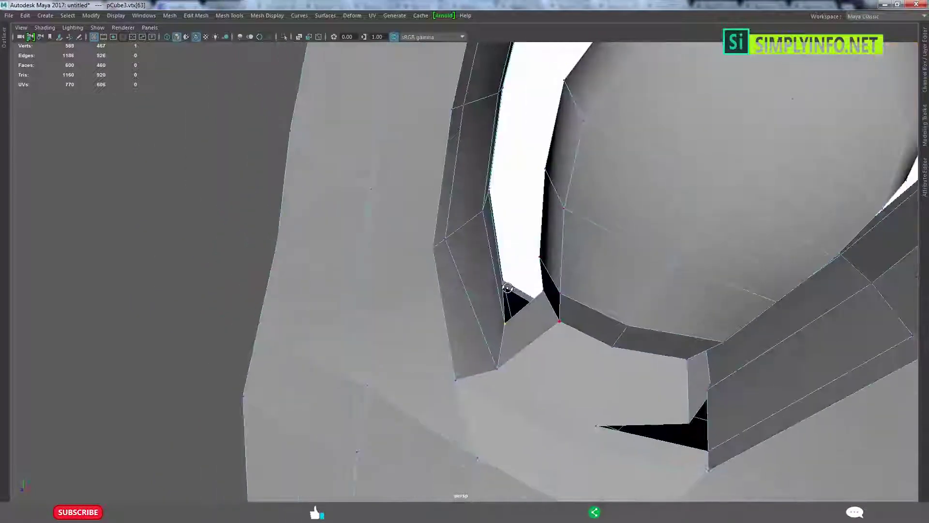
pyautogui.keyDown('alt'); pyautogui.moveTo(533, 314); pyautogui.dragTo(577, 341, button='right'); pyautogui.keyUp('alt')
# Weld the remaining neck vertices to close the black gap in the opening.
pyautogui.moveTo(577, 340)
pyautogui.keyDown('alt'); pyautogui.mouseDown()
pyautogui.moveTo(705, 386)
pyautogui.moveTo(608, 347)
pyautogui.moveTo(531, 254)
pyautogui.moveTo(453, 193)
pyautogui.mouseUp(); pyautogui.keyUp('alt')
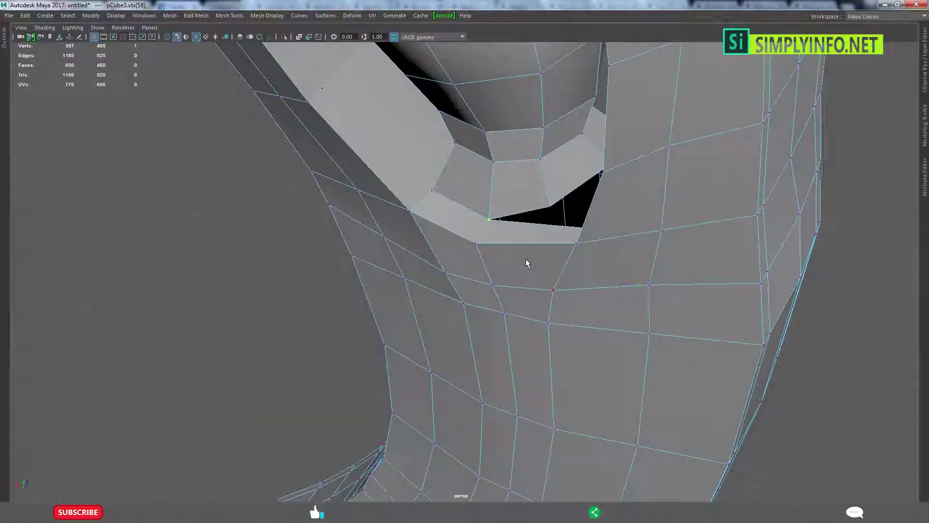
pyautogui.keyDown('alt'); pyautogui.moveTo(527, 263); pyautogui.dragTo(542, 196); pyautogui.keyUp('alt')
pyautogui.keyDown('alt'); pyautogui.moveTo(583, 198); pyautogui.dragTo(606, 251, button='right'); pyautogui.keyUp('alt')
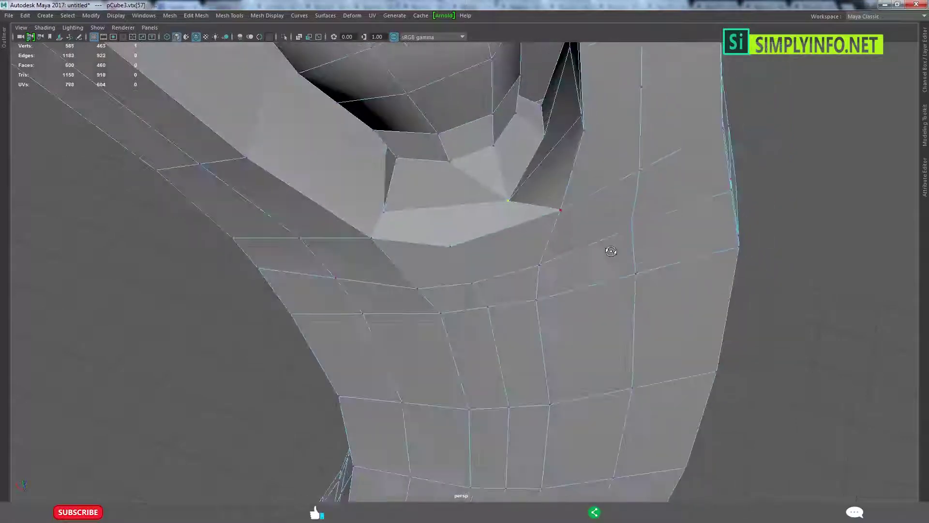
pyautogui.keyDown('alt'); pyautogui.moveTo(606, 251); pyautogui.dragTo(519, 233); pyautogui.keyUp('alt')
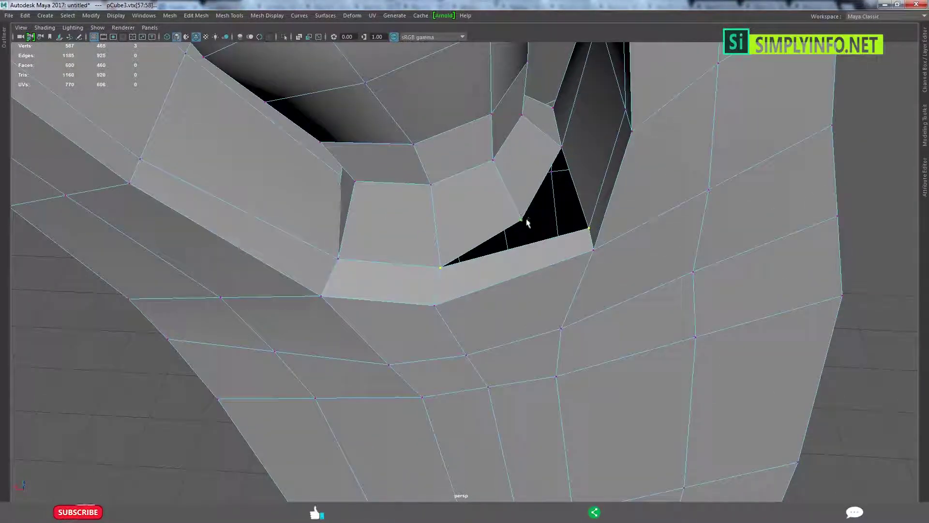
pyautogui.click(588, 231)
pyautogui.moveTo(606, 199)
pyautogui.keyDown('alt'); pyautogui.mouseDown()
pyautogui.moveTo(565, 286)
pyautogui.moveTo(612, 238)
pyautogui.moveTo(569, 255)
pyautogui.moveTo(598, 269)
pyautogui.moveTo(442, 249)
pyautogui.mouseUp(); pyautogui.keyUp('alt')
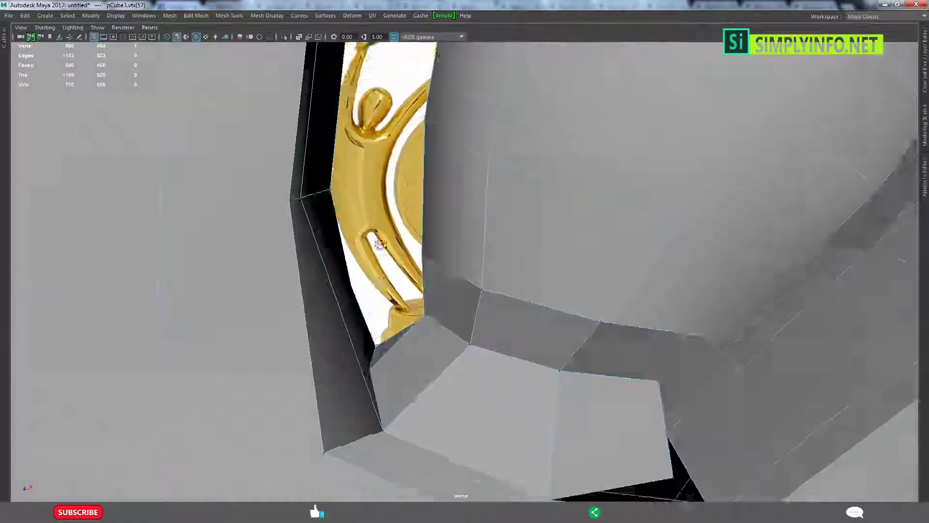
pyautogui.keyDown('alt'); pyautogui.moveTo(442, 249); pyautogui.dragTo(433, 238, button='middle'); pyautogui.keyUp('alt')
pyautogui.moveTo(433, 238)
pyautogui.keyDown('alt'); pyautogui.mouseDown()
pyautogui.moveTo(550, 312)
pyautogui.moveTo(556, 353)
pyautogui.moveTo(608, 401)
pyautogui.moveTo(642, 348)
pyautogui.moveTo(685, 373)
pyautogui.moveTo(616, 370)
pyautogui.moveTo(656, 394)
pyautogui.mouseUp(); pyautogui.keyUp('alt')
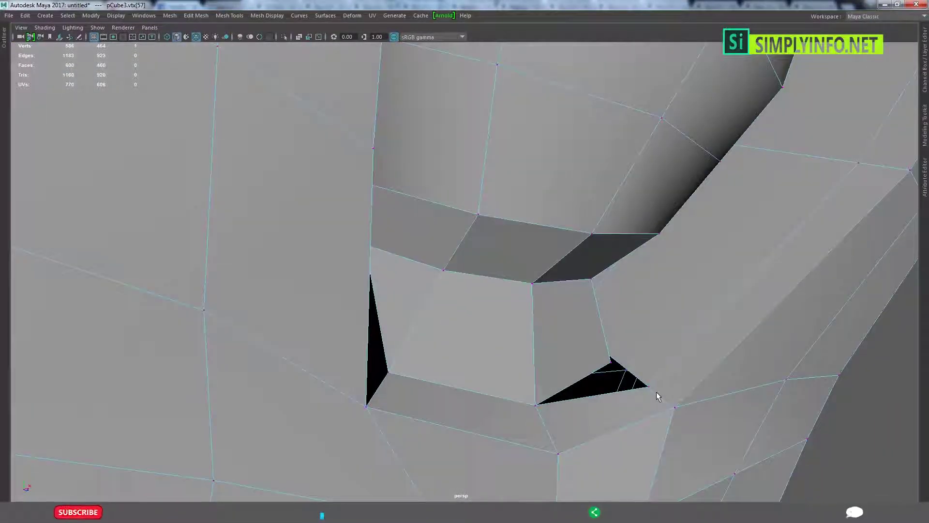
pyautogui.click(648, 388)
pyautogui.moveTo(610, 368); pyautogui.dragTo(649, 387)
# Check the welded neck in wireframe, then return to shaded display.
pyautogui.moveTo(649, 387)
pyautogui.keyDown('alt'); pyautogui.mouseDown()
pyautogui.moveTo(681, 359)
pyautogui.moveTo(483, 380)
pyautogui.mouseUp(); pyautogui.keyUp('alt')
pyautogui.press('4')
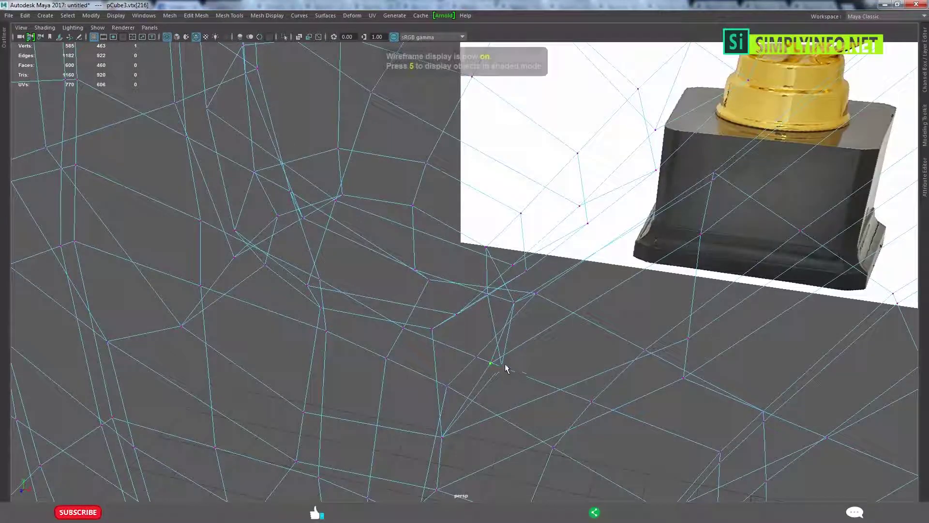
pyautogui.keyDown('alt'); pyautogui.moveTo(555, 326); pyautogui.dragTo(535, 357); pyautogui.keyUp('alt')
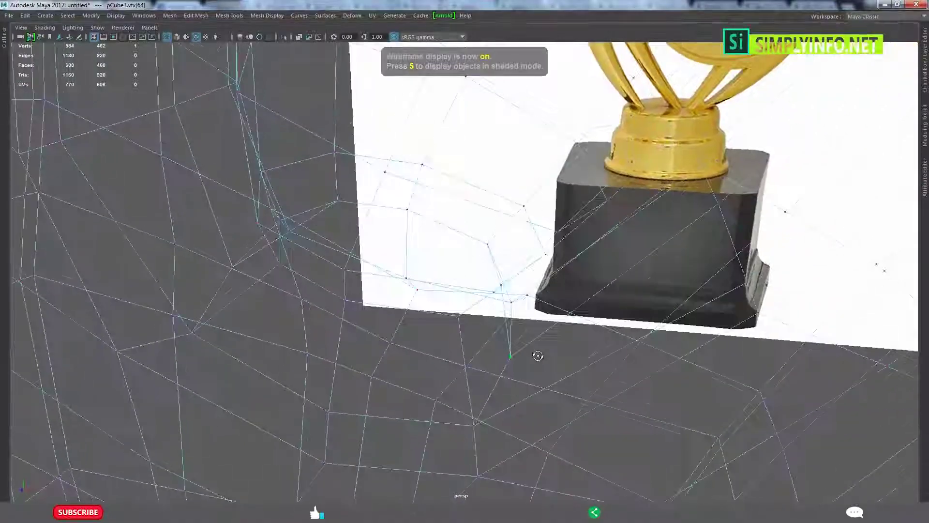
pyautogui.scroll(5, 547, 339)
pyautogui.press('5')
pyautogui.scroll(-5, 553, 326)
pyautogui.moveTo(554, 325)
pyautogui.keyDown('alt'); pyautogui.mouseDown()
pyautogui.moveTo(513, 290)
pyautogui.moveTo(550, 301)
pyautogui.moveTo(513, 339)
pyautogui.mouseUp(); pyautogui.keyUp('alt')
pyautogui.scroll(3, 501, 333)
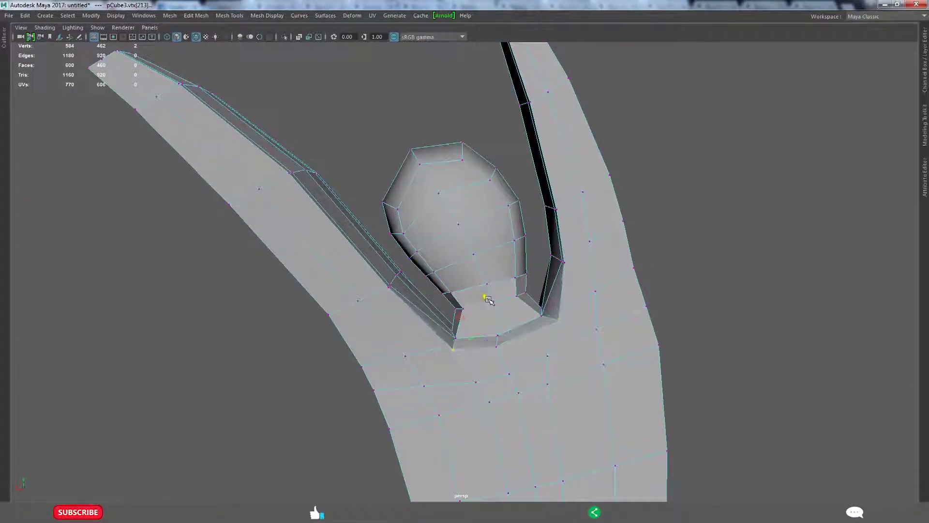
# Split the edge ring beside the neck to add a new loop.
pyautogui.moveTo(664, 271)
pyautogui.keyDown('alt'); pyautogui.mouseDown()
pyautogui.moveTo(629, 301)
pyautogui.moveTo(552, 300)
pyautogui.mouseUp(); pyautogui.keyUp('alt')
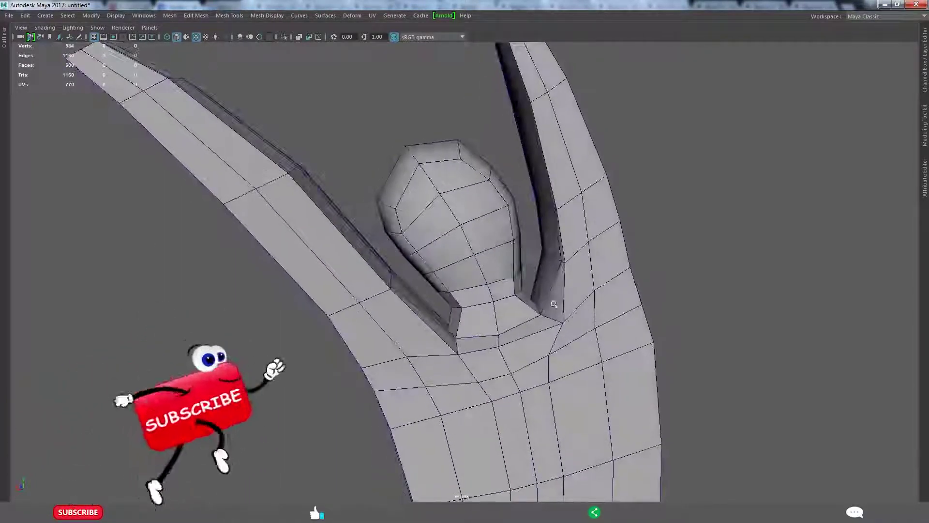
pyautogui.click(552, 300)
pyautogui.keyDown('shift'); pyautogui.rightClick(552, 300); pyautogui.keyUp('shift')
pyautogui.keyDown('shift'); pyautogui.moveTo(551, 300); pyautogui.dragTo(566, 298, button='right'); pyautogui.keyUp('shift')
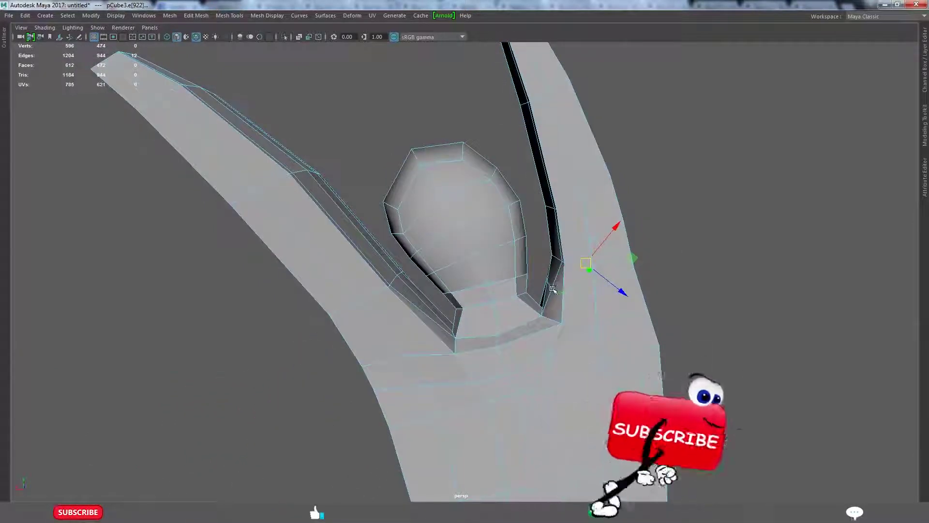
pyautogui.scroll(2, 542, 252)
pyautogui.moveTo(566, 298)
pyautogui.keyDown('alt'); pyautogui.mouseDown()
pyautogui.moveTo(542, 252)
pyautogui.moveTo(571, 300)
pyautogui.moveTo(592, 314)
pyautogui.moveTo(572, 306)
pyautogui.moveTo(564, 291)
pyautogui.moveTo(482, 313)
pyautogui.mouseUp(); pyautogui.keyUp('alt')
# Select the connected edge loop along the neck side, then clear the selection.
pyautogui.click(481, 314)
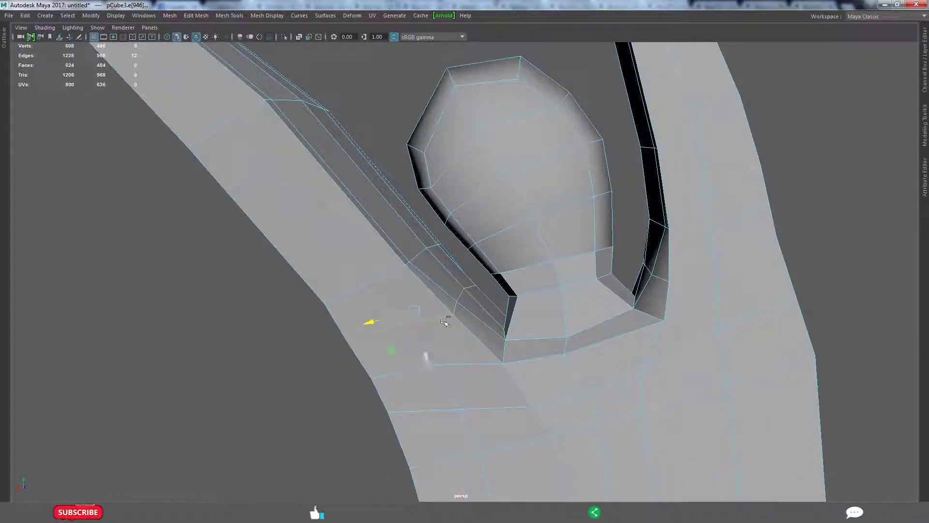
pyautogui.click(456, 306)
pyautogui.moveTo(456, 306)
pyautogui.keyDown('alt'); pyautogui.mouseDown()
pyautogui.moveTo(489, 324)
pyautogui.moveTo(363, 318)
pyautogui.moveTo(510, 326)
pyautogui.moveTo(498, 355)
pyautogui.moveTo(436, 334)
pyautogui.moveTo(727, 344)
pyautogui.mouseUp(); pyautogui.keyUp('alt')
pyautogui.doubleClick(436, 334)
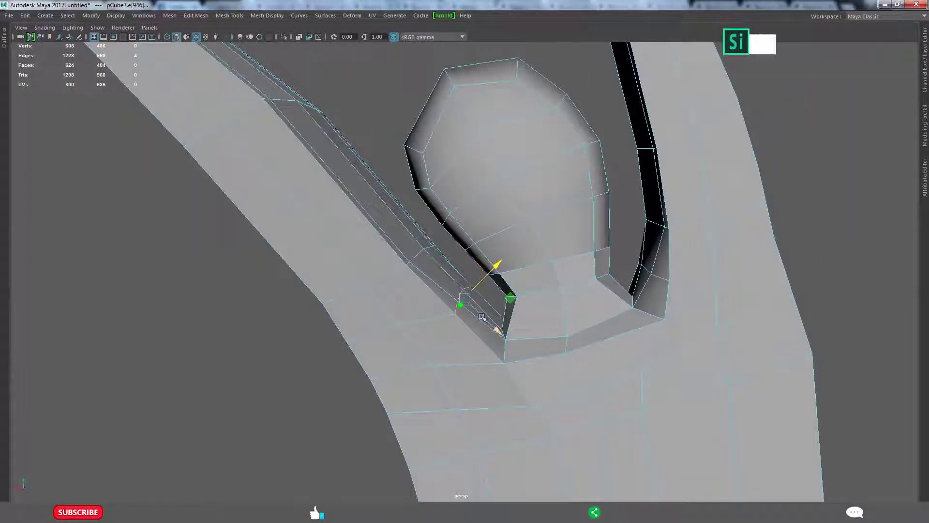
pyautogui.keyDown('alt'); pyautogui.moveTo(498, 279); pyautogui.dragTo(468, 313); pyautogui.keyUp('alt')
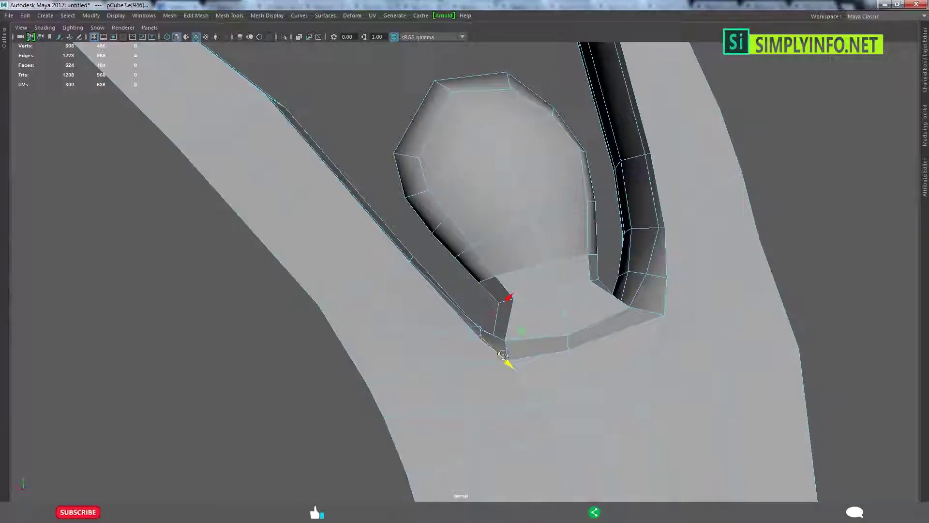
pyautogui.scroll(-2, 503, 355)
pyautogui.press('F8')
pyautogui.moveTo(503, 354)
pyautogui.keyDown('alt'); pyautogui.mouseDown()
pyautogui.moveTo(723, 311)
pyautogui.moveTo(549, 306)
pyautogui.mouseUp(); pyautogui.keyUp('alt')
pyautogui.scroll(5, 582, 302)
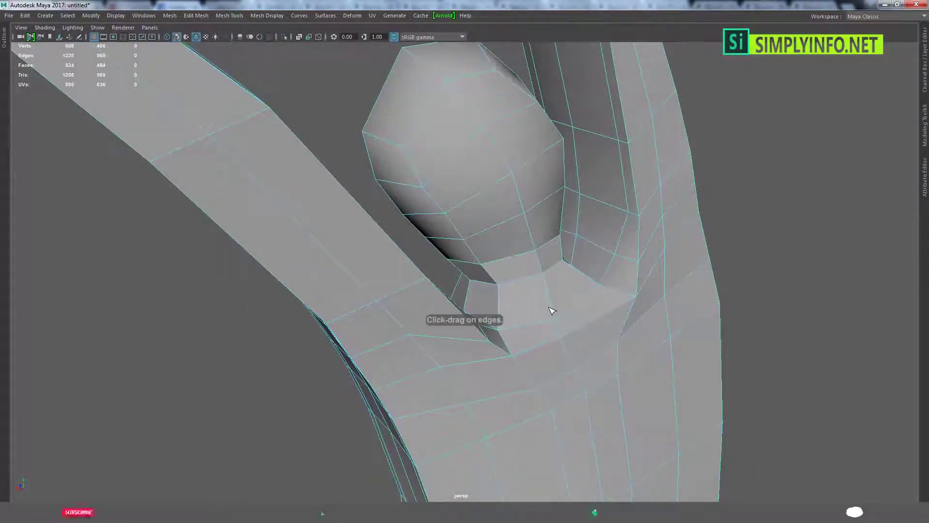
# Insert an edge loop around the base of the neck.
pyautogui.keyDown('ctrl'); pyautogui.click(576, 319); pyautogui.keyUp('ctrl')
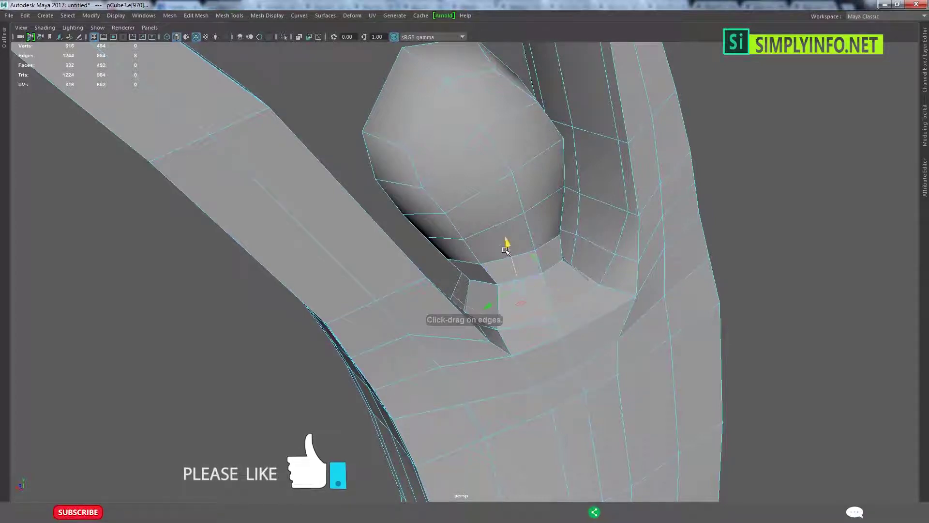
pyautogui.scroll(-10, 790, 278)
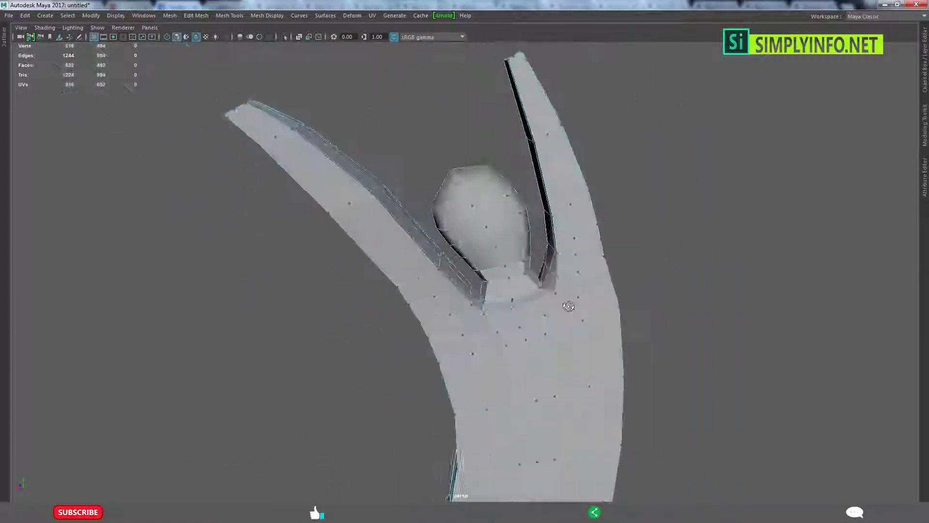
pyautogui.moveTo(653, 322)
pyautogui.keyDown('alt'); pyautogui.mouseDown()
pyautogui.moveTo(518, 311)
pyautogui.moveTo(465, 353)
pyautogui.mouseUp(); pyautogui.keyUp('alt')
# Apply Edit Edge Flow to the left arm edges and two torso edge loops.
pyautogui.click(393, 216)
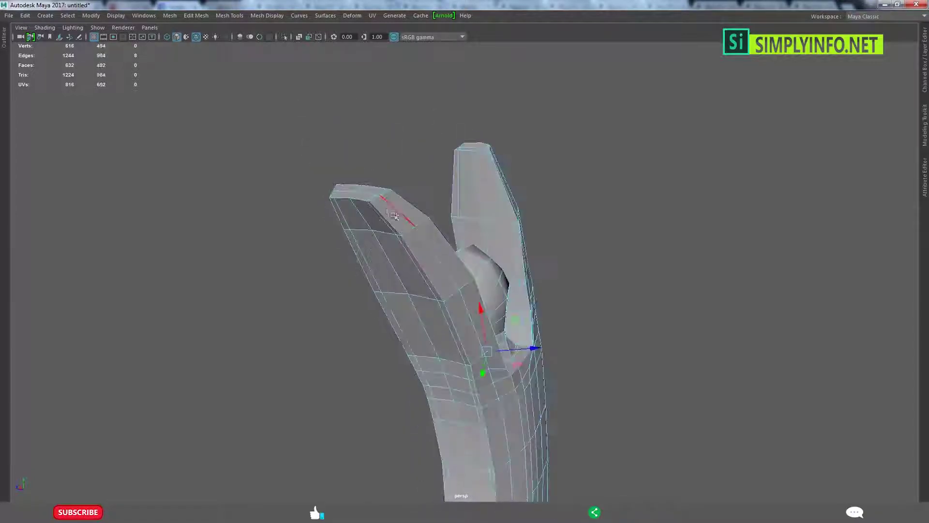
pyautogui.keyDown('shift'); pyautogui.click(463, 342); pyautogui.keyUp('shift')
pyautogui.keyDown('shift'); pyautogui.moveTo(590, 286); pyautogui.dragTo(577, 371, button='right'); pyautogui.keyUp('shift')
pyautogui.keyDown('alt'); pyautogui.moveTo(579, 363); pyautogui.dragTo(479, 350); pyautogui.keyUp('alt')
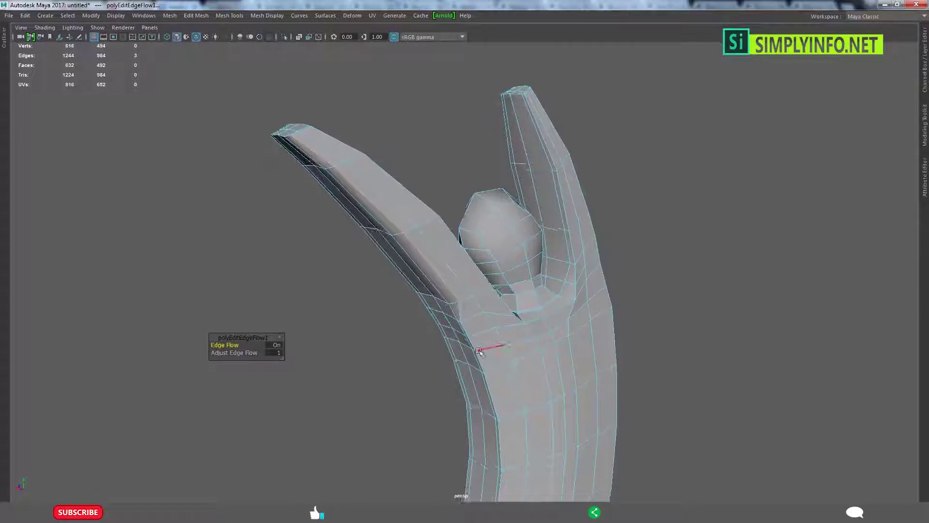
pyautogui.doubleClick(479, 356)
pyautogui.press('g')
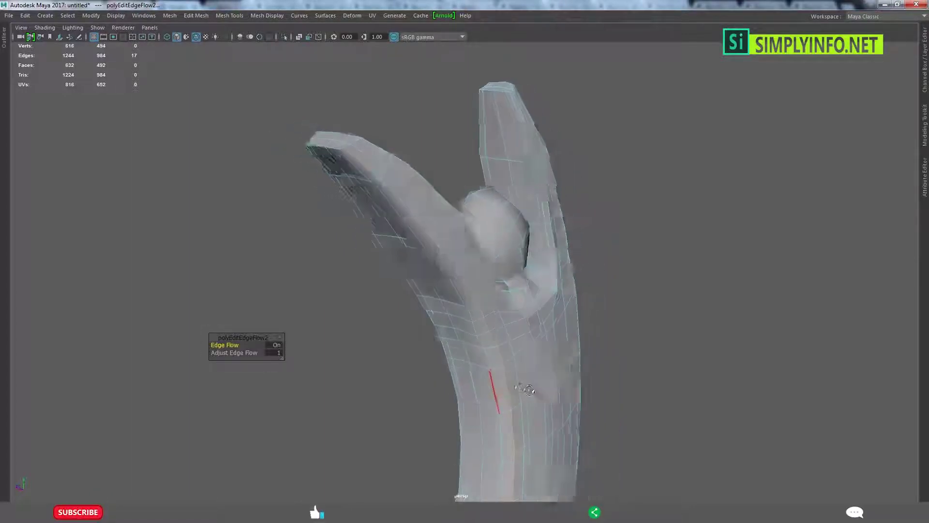
pyautogui.keyDown('alt'); pyautogui.moveTo(481, 368); pyautogui.dragTo(565, 364); pyautogui.keyUp('alt')
pyautogui.doubleClick(463, 347)
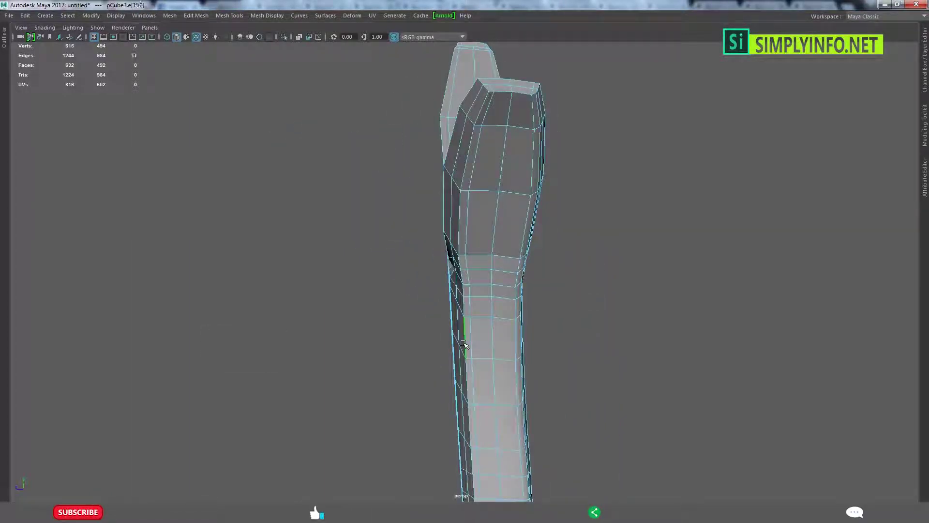
pyautogui.press('g')
# Select body silhouette edges and apply edge flow to an edge on the raised arm.
pyautogui.keyDown('alt'); pyautogui.moveTo(463, 345); pyautogui.dragTo(438, 340); pyautogui.keyUp('alt')
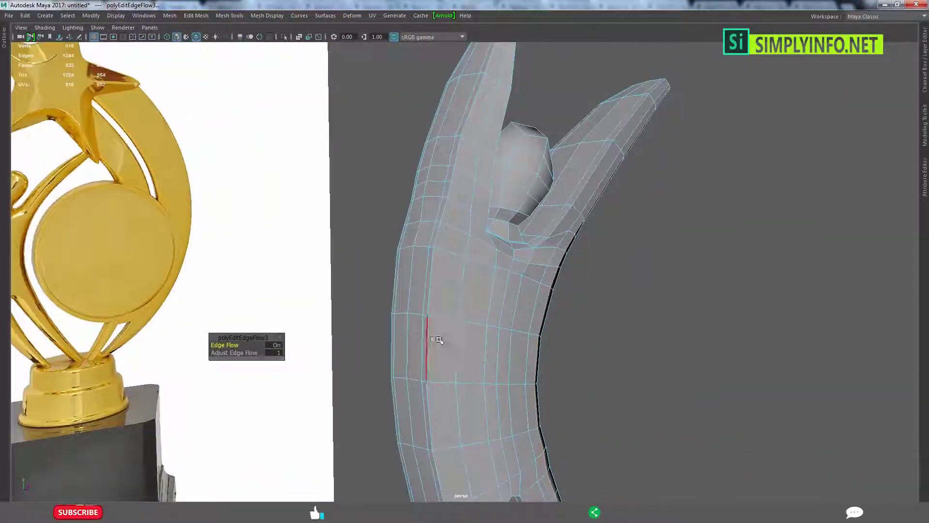
pyautogui.click(434, 341)
pyautogui.click(391, 350)
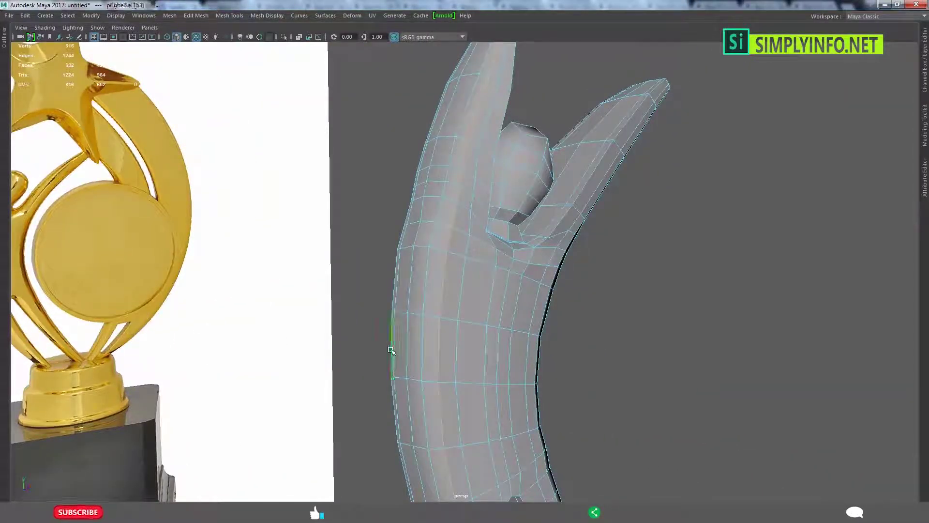
pyautogui.keyDown('alt'); pyautogui.moveTo(391, 350); pyautogui.dragTo(499, 329); pyautogui.keyUp('alt')
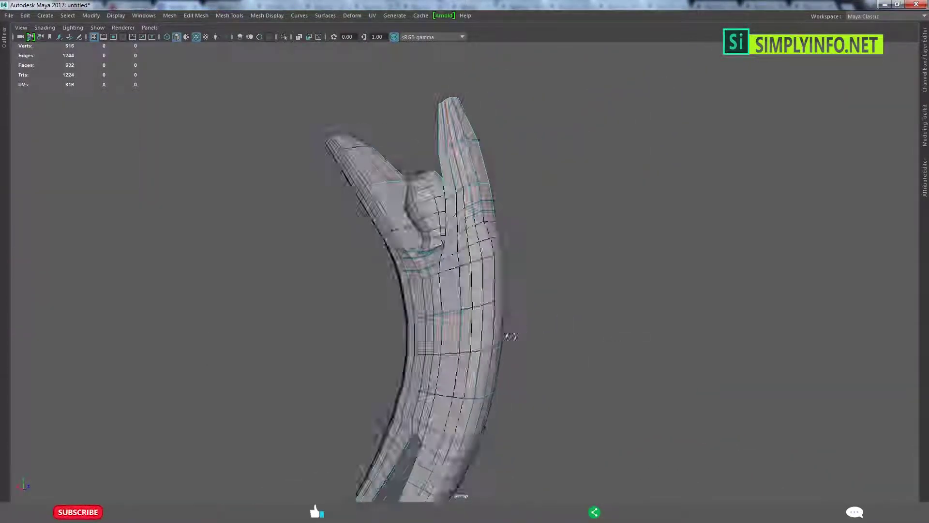
pyautogui.scroll(3, 500, 329)
pyautogui.scroll(3, 496, 349)
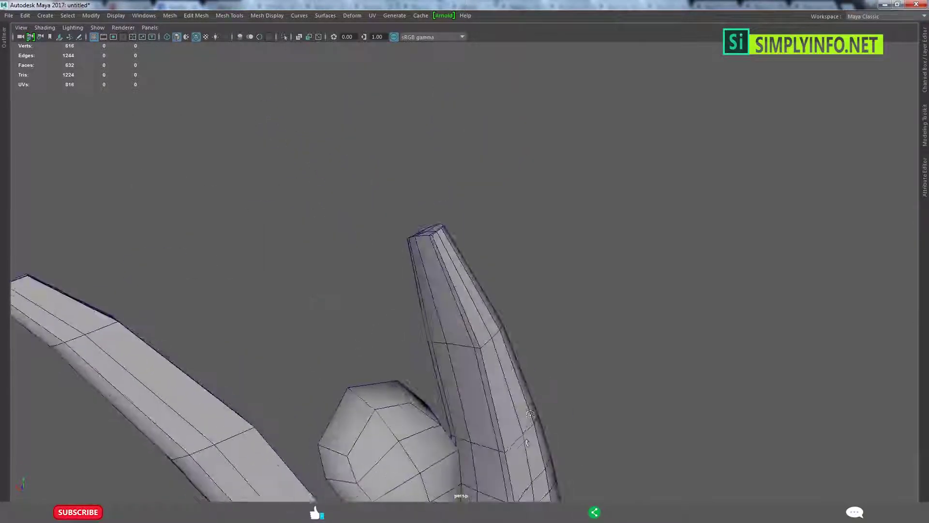
pyautogui.scroll(2, 493, 375)
pyautogui.keyDown('alt'); pyautogui.moveTo(492, 375); pyautogui.dragTo(475, 382); pyautogui.keyUp('alt')
pyautogui.click(487, 389)
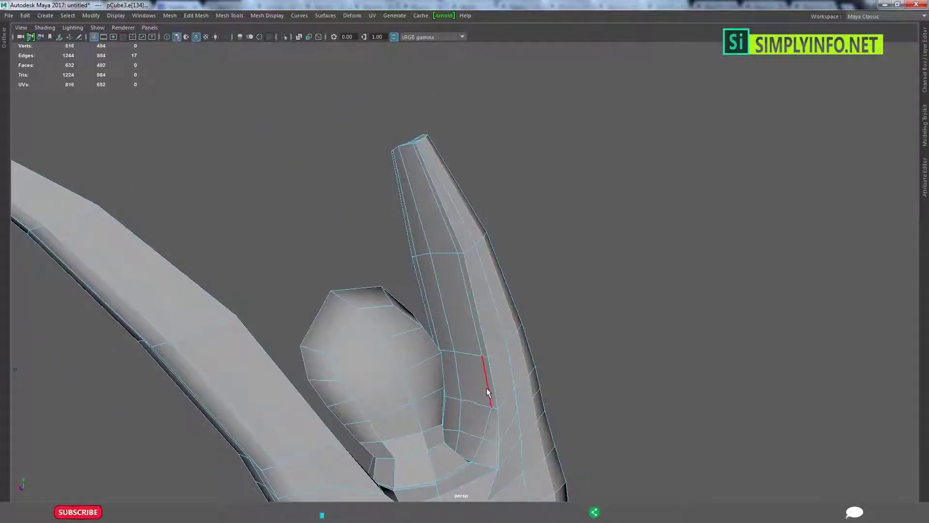
pyautogui.keyDown('shift'); pyautogui.moveTo(514, 163); pyautogui.dragTo(516, 172, button='right'); pyautogui.keyUp('shift')
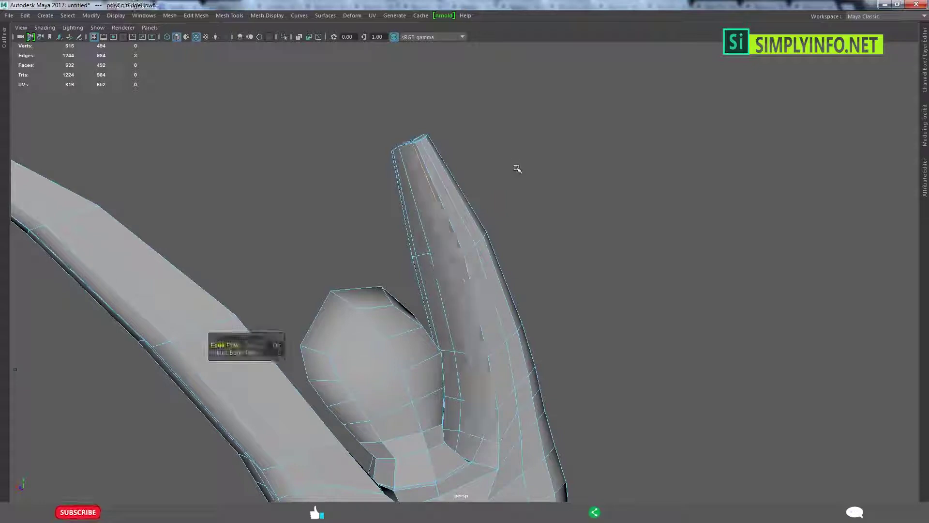
# Apply edge flow to another raised-arm edge and select more arm edges.
pyautogui.moveTo(516, 172)
pyautogui.keyDown('alt'); pyautogui.mouseDown()
pyautogui.moveTo(499, 233)
pyautogui.moveTo(453, 256)
pyautogui.moveTo(506, 268)
pyautogui.moveTo(431, 297)
pyautogui.moveTo(452, 305)
pyautogui.mouseUp(); pyautogui.keyUp('alt')
pyautogui.click(484, 160)
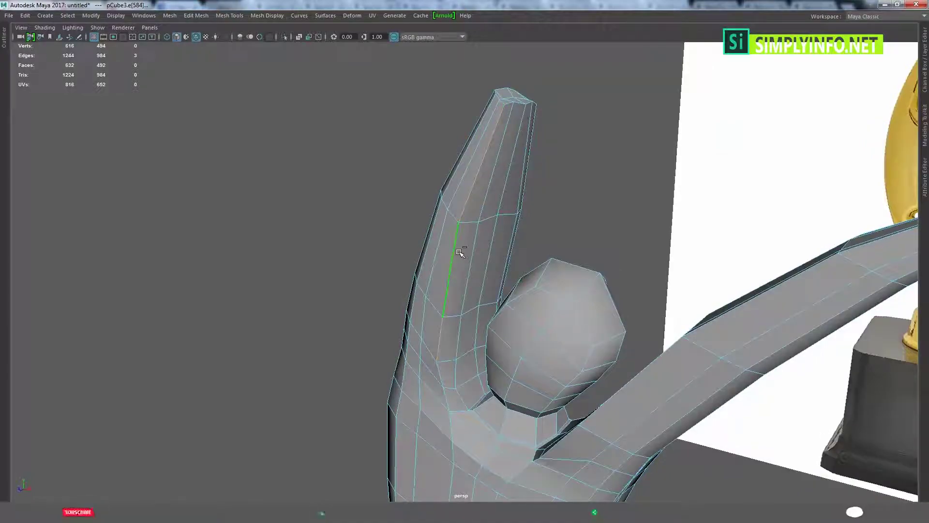
pyautogui.keyDown('shift'); pyautogui.moveTo(460, 252); pyautogui.dragTo(463, 261, button='right'); pyautogui.keyUp('shift')
pyautogui.moveTo(462, 262)
pyautogui.keyDown('alt'); pyautogui.mouseDown()
pyautogui.moveTo(524, 221)
pyautogui.moveTo(500, 229)
pyautogui.moveTo(474, 209)
pyautogui.moveTo(474, 226)
pyautogui.moveTo(550, 212)
pyautogui.moveTo(449, 224)
pyautogui.mouseUp(); pyautogui.keyUp('alt')
pyautogui.press('F10')
pyautogui.click(451, 228)
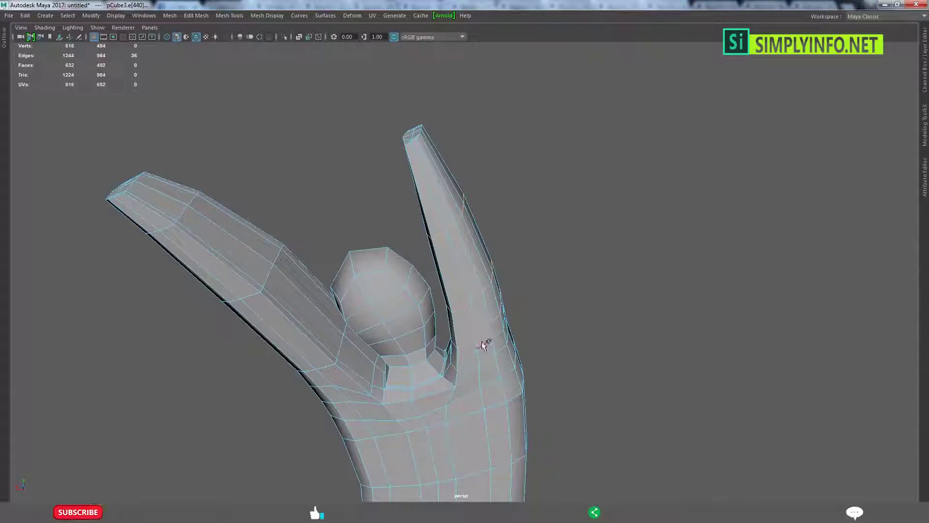
# Open the Scale Tool settings and reset them to object axes.
pyautogui.keyDown('alt'); pyautogui.moveTo(485, 344); pyautogui.dragTo(507, 322); pyautogui.keyUp('alt')
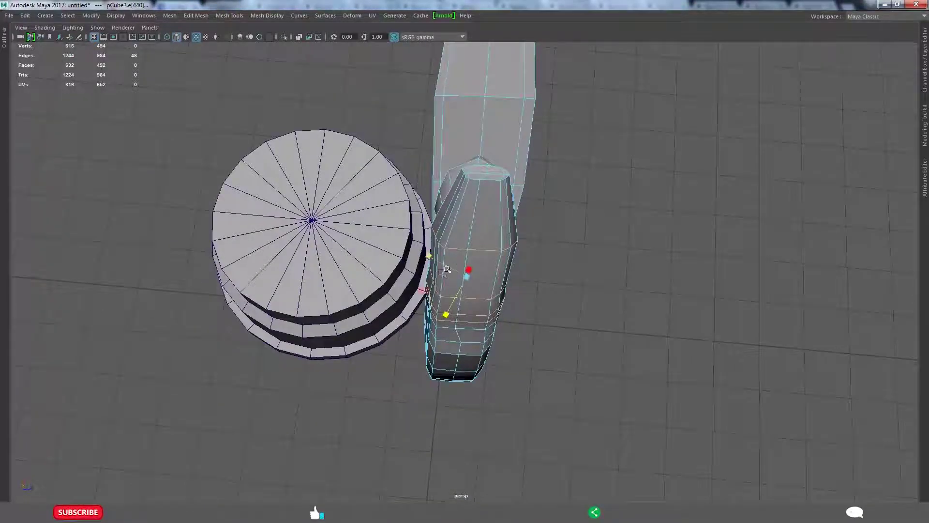
pyautogui.hotkey('ctrl', 'space')
pyautogui.press('space')
pyautogui.doubleClick(10, 172)
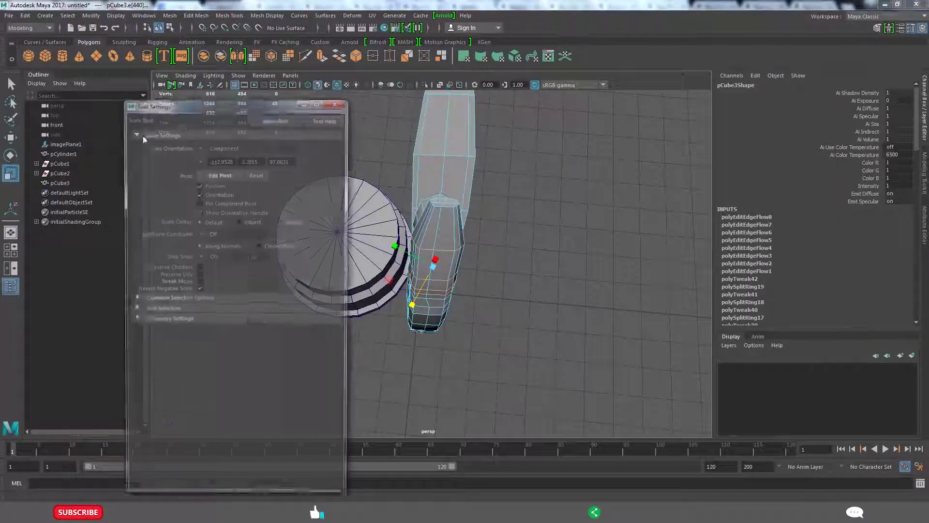
# Apply Edit Edge Flow to an arm edge, repeating it with G.
pyautogui.moveTo(387, 232)
pyautogui.keyDown('alt'); pyautogui.mouseDown()
pyautogui.moveTo(477, 282)
pyautogui.moveTo(402, 242)
pyautogui.mouseUp(); pyautogui.keyUp('alt')
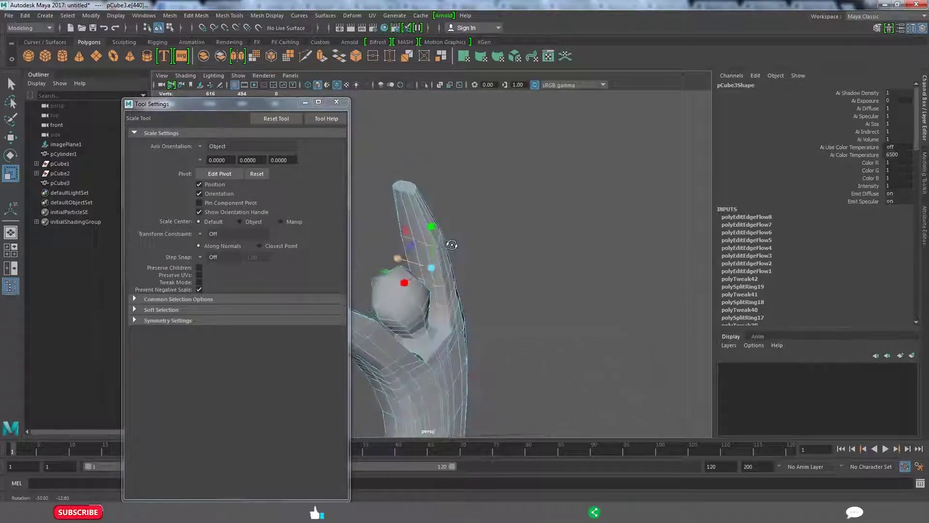
pyautogui.keyDown('alt'); pyautogui.moveTo(435, 258); pyautogui.dragTo(499, 258); pyautogui.keyUp('alt')
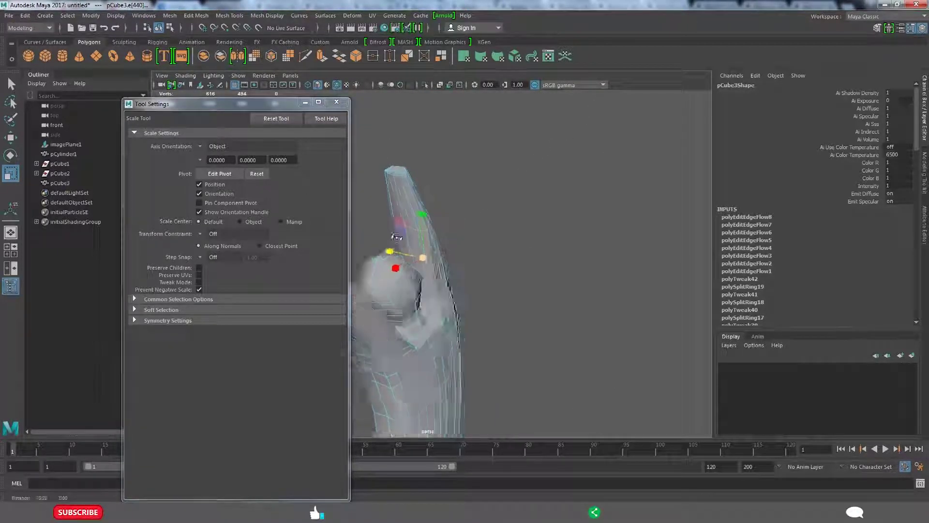
pyautogui.scroll(3, 491, 286)
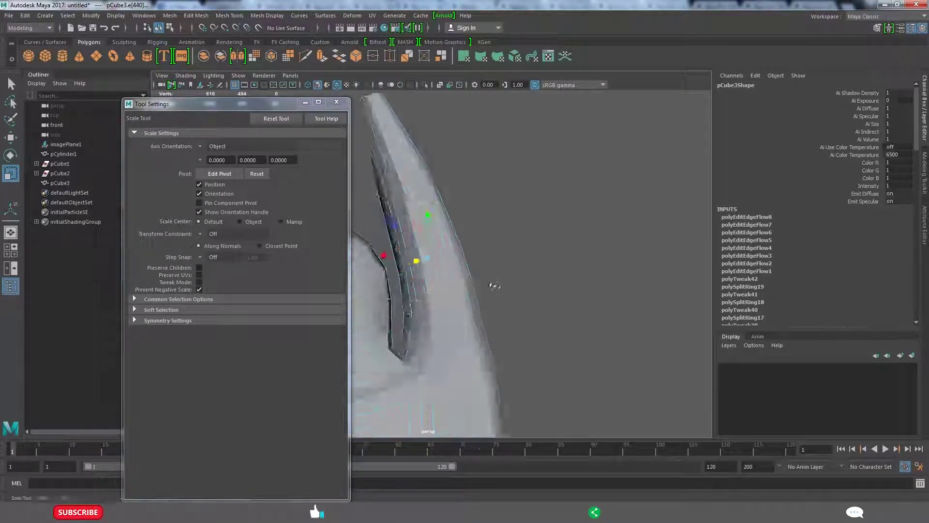
pyautogui.moveTo(533, 259)
pyautogui.keyDown('shift'); pyautogui.mouseDown(button='right')
pyautogui.moveTo(541, 332)
pyautogui.moveTo(530, 344)
pyautogui.mouseUp(button='right'); pyautogui.keyUp('shift')
pyautogui.click(445, 237)
pyautogui.press('g')
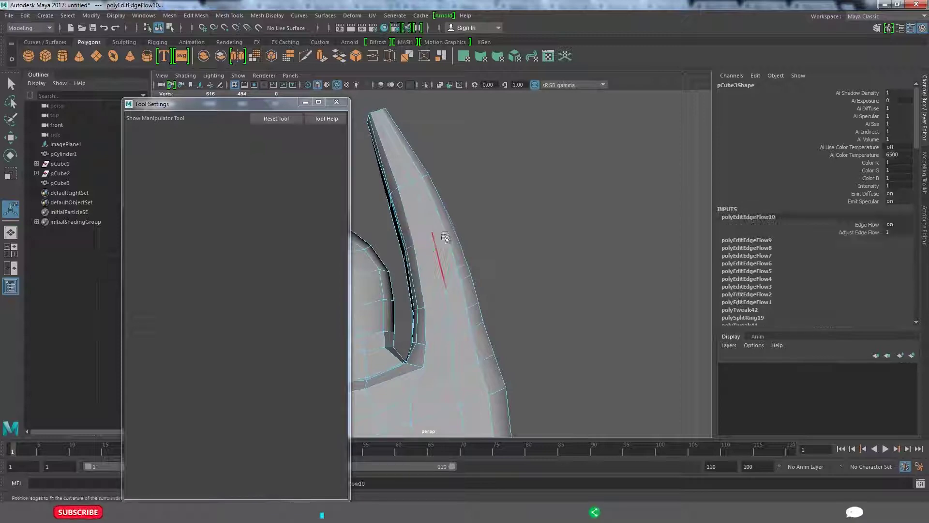
# Apply edge flow to more edges on the arm's inner side, then clear the selection.
pyautogui.click(453, 300)
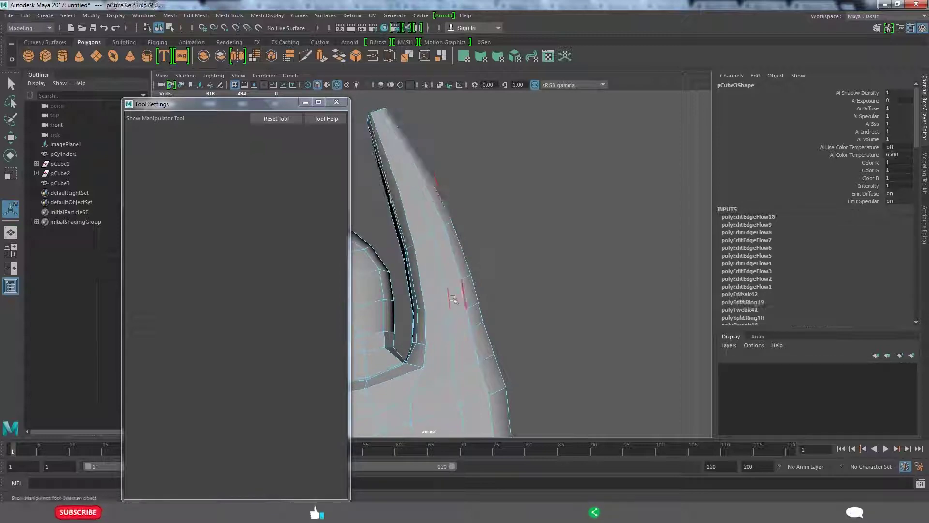
pyautogui.press('q')
pyautogui.click(525, 260)
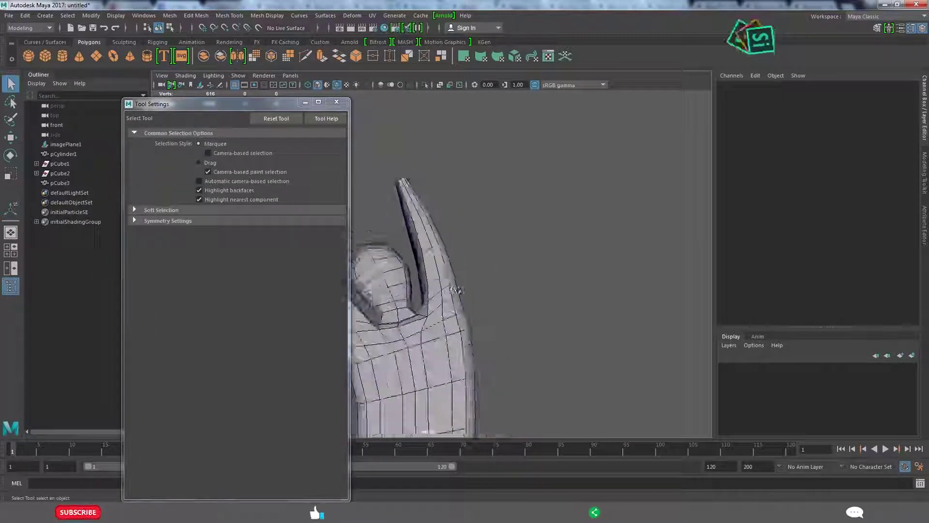
pyautogui.moveTo(525, 260)
pyautogui.keyDown('alt'); pyautogui.mouseDown()
pyautogui.moveTo(452, 321)
pyautogui.moveTo(442, 266)
pyautogui.mouseUp(); pyautogui.keyUp('alt')
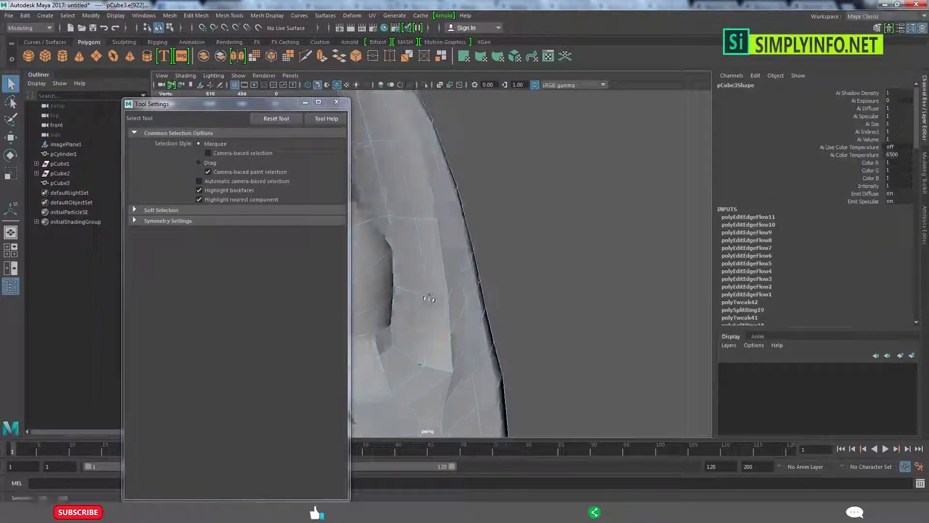
pyautogui.click(436, 336)
pyautogui.keyDown('alt'); pyautogui.moveTo(436, 336); pyautogui.dragTo(419, 186); pyautogui.keyUp('alt')
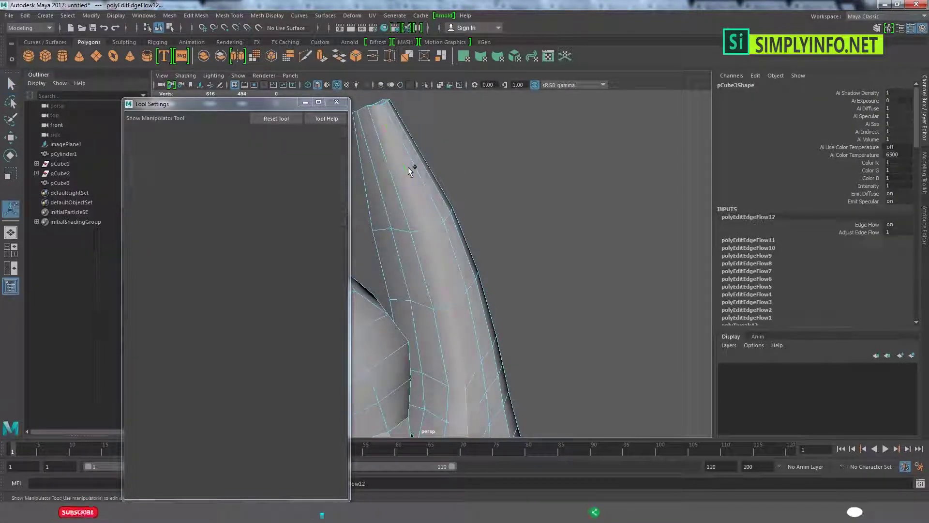
pyautogui.scroll(-5, 410, 171)
pyautogui.click(365, 121)
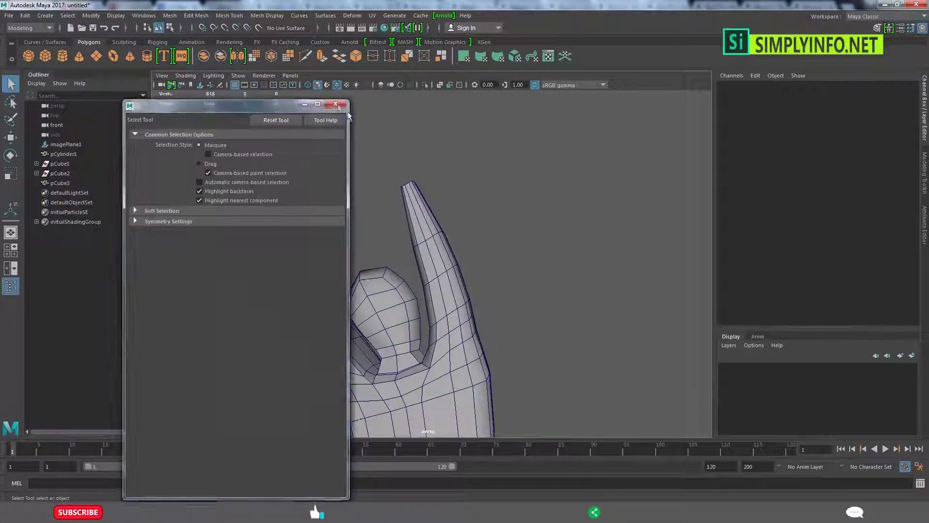
pyautogui.hotkey('ctrl', 'space')
# Select two edge loops on the raised arm, then select the whole figure mesh.
pyautogui.moveTo(519, 260)
pyautogui.keyDown('alt'); pyautogui.mouseDown()
pyautogui.moveTo(541, 291)
pyautogui.moveTo(367, 284)
pyautogui.moveTo(357, 296)
pyautogui.moveTo(464, 328)
pyautogui.moveTo(543, 294)
pyautogui.mouseUp(); pyautogui.keyUp('alt')
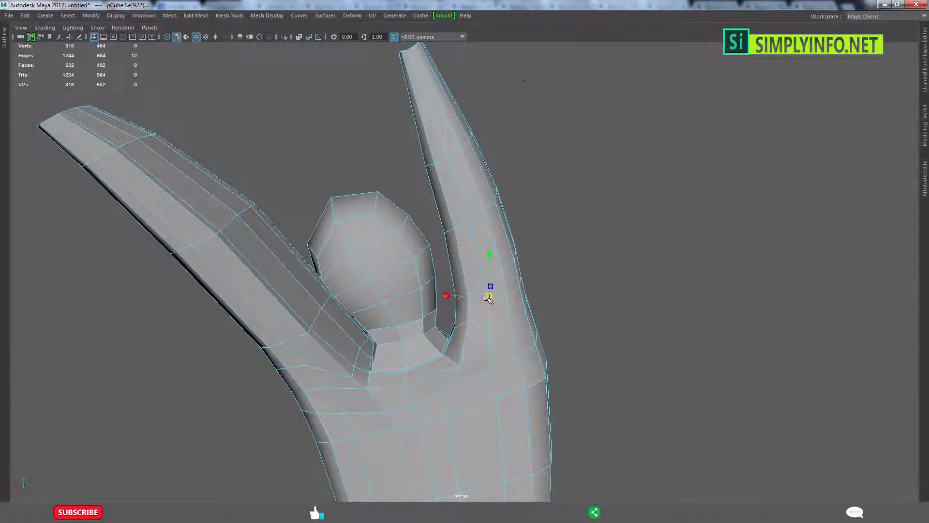
pyautogui.doubleClick(486, 270)
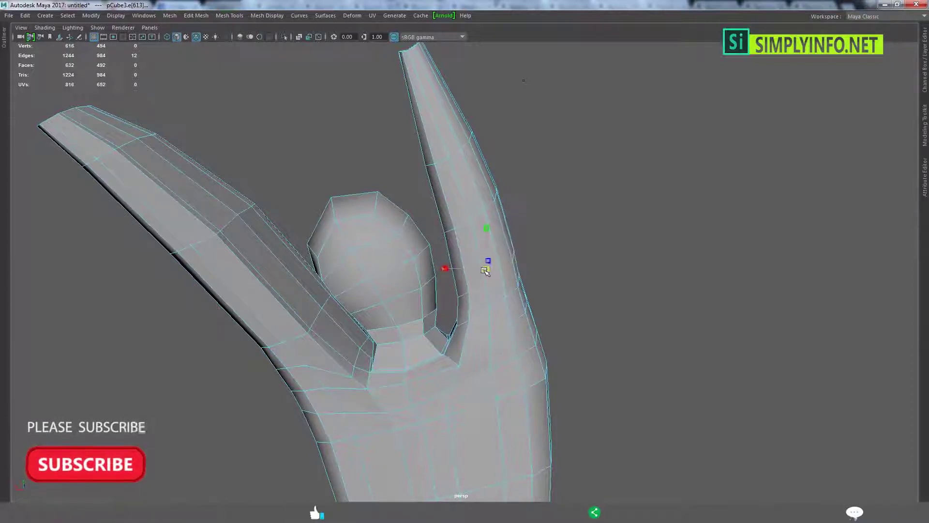
pyautogui.doubleClick(471, 209)
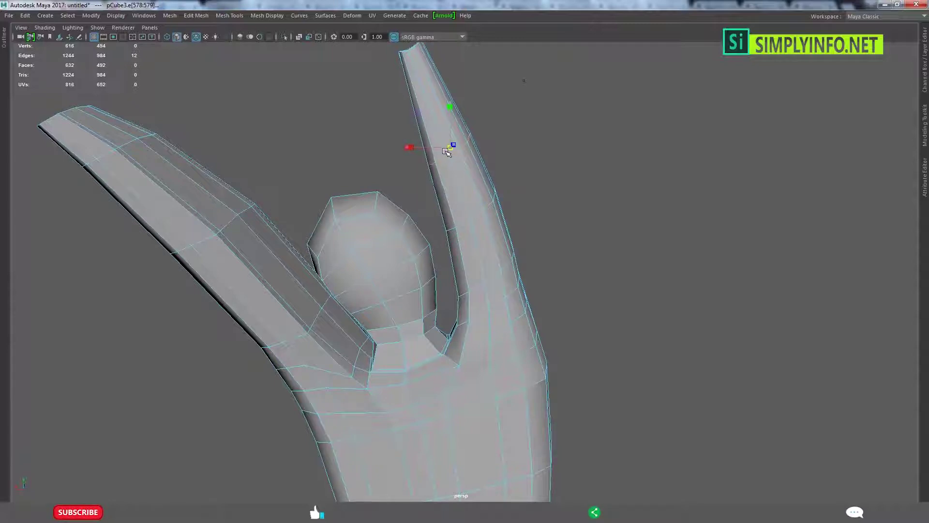
pyautogui.click(516, 152)
pyautogui.scroll(-3, 516, 152)
pyautogui.moveTo(515, 153)
pyautogui.keyDown('alt'); pyautogui.mouseDown()
pyautogui.moveTo(544, 325)
pyautogui.moveTo(478, 351)
pyautogui.moveTo(415, 358)
pyautogui.mouseUp(); pyautogui.keyUp('alt')
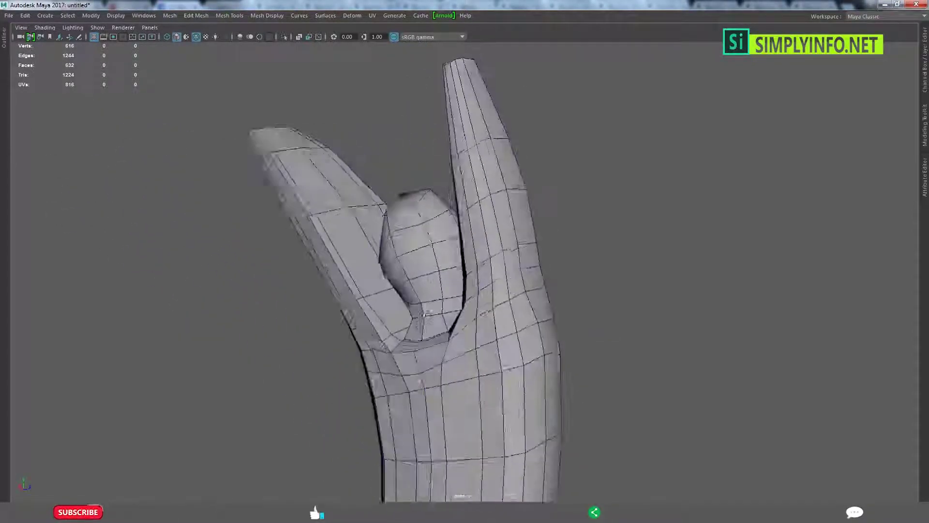
pyautogui.click(485, 223)
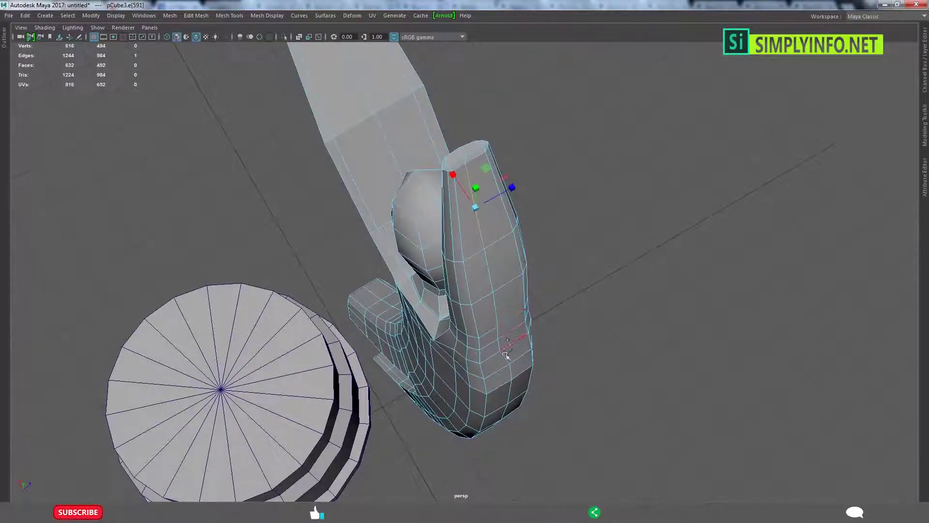
# Apply Edit Edge Flow to successive edges along the raised arm toward its tip.
pyautogui.keyDown('shift'); pyautogui.moveTo(491, 257); pyautogui.dragTo(488, 371, button='right'); pyautogui.keyUp('shift')
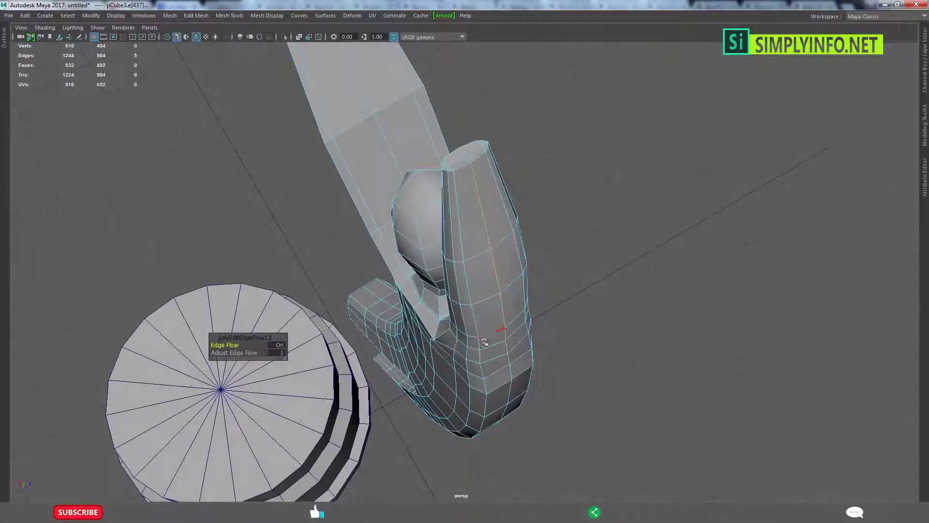
pyautogui.keyDown('alt'); pyautogui.moveTo(487, 372); pyautogui.dragTo(459, 141); pyautogui.keyUp('alt')
pyautogui.click(459, 140)
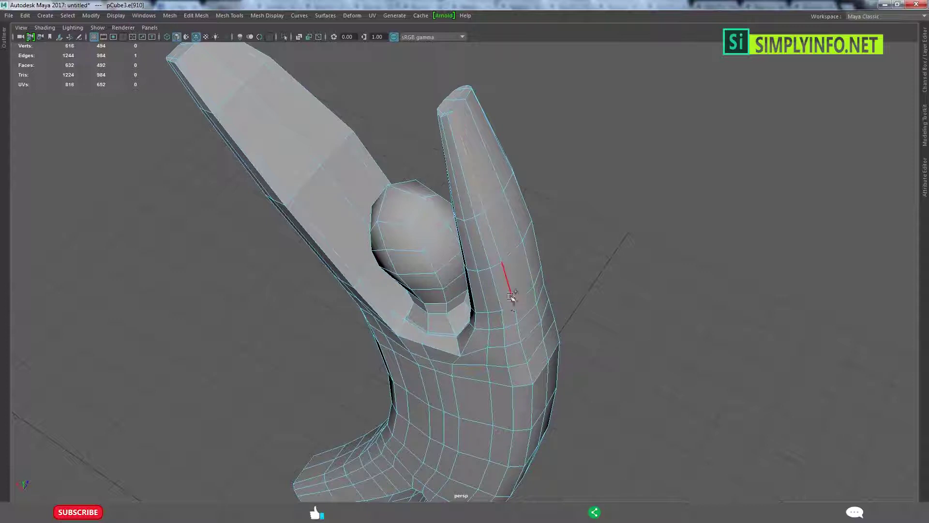
pyautogui.press('g')
pyautogui.keyDown('alt'); pyautogui.moveTo(510, 293); pyautogui.dragTo(508, 245); pyautogui.keyUp('alt')
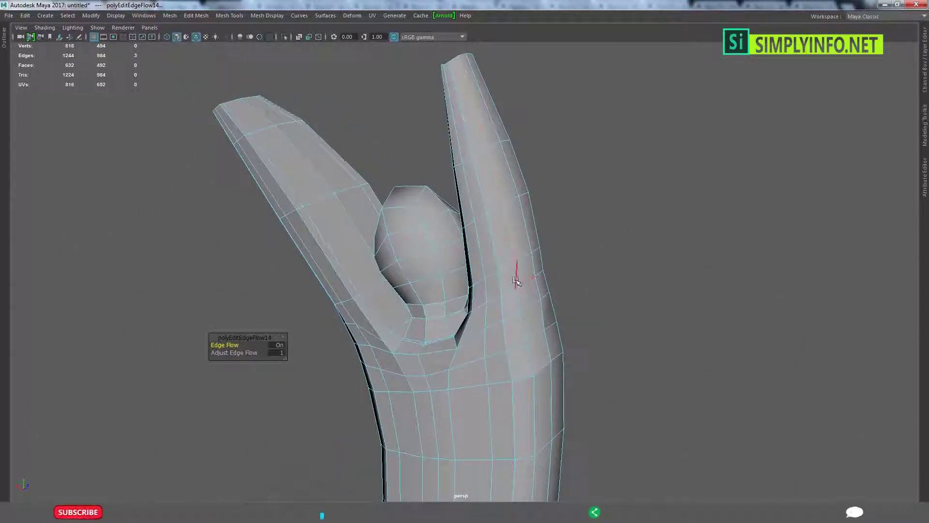
pyautogui.click(514, 280)
pyautogui.press('g')
pyautogui.click(499, 284)
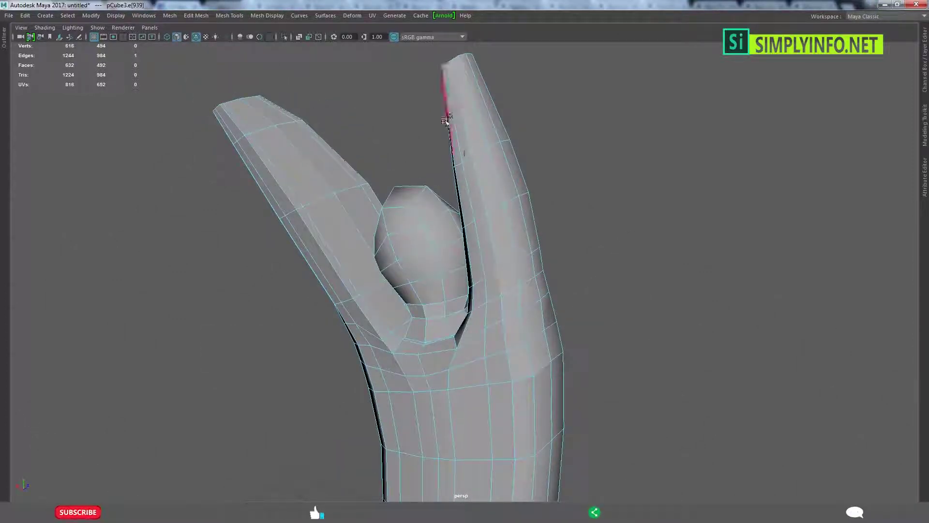
pyautogui.press('g')
# Smooth edge flow on further raised-arm edges and an edge beside the head.
pyautogui.keyDown('alt'); pyautogui.moveTo(482, 213); pyautogui.dragTo(503, 242); pyautogui.keyUp('alt')
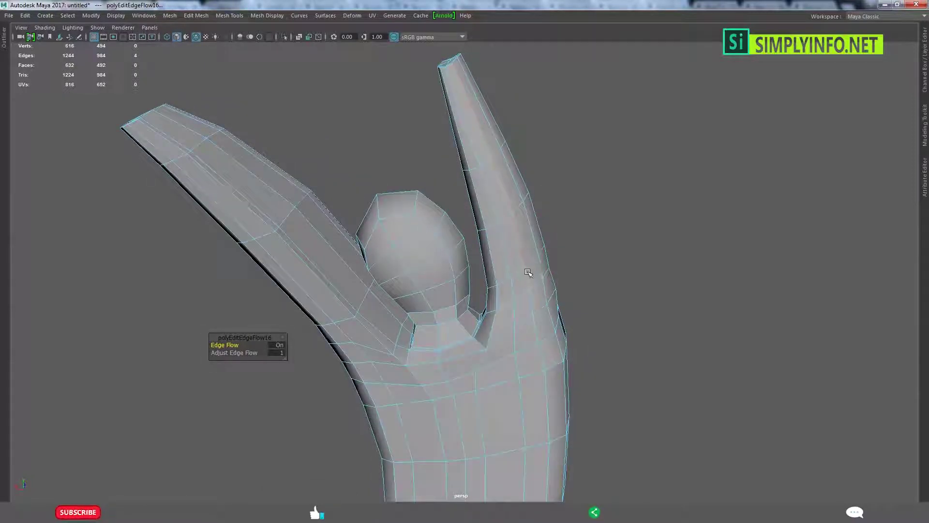
pyautogui.click(512, 286)
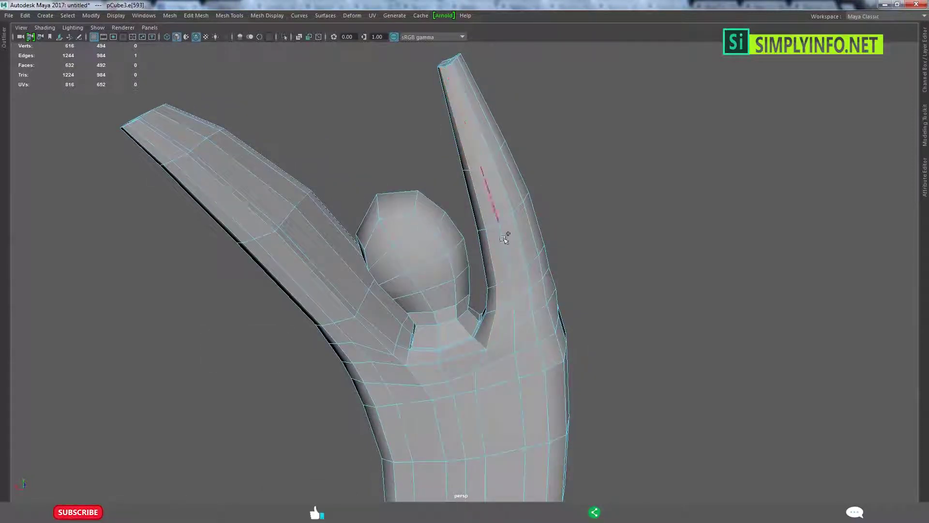
pyautogui.press('g')
pyautogui.keyDown('alt'); pyautogui.moveTo(517, 307); pyautogui.dragTo(538, 245); pyautogui.keyUp('alt')
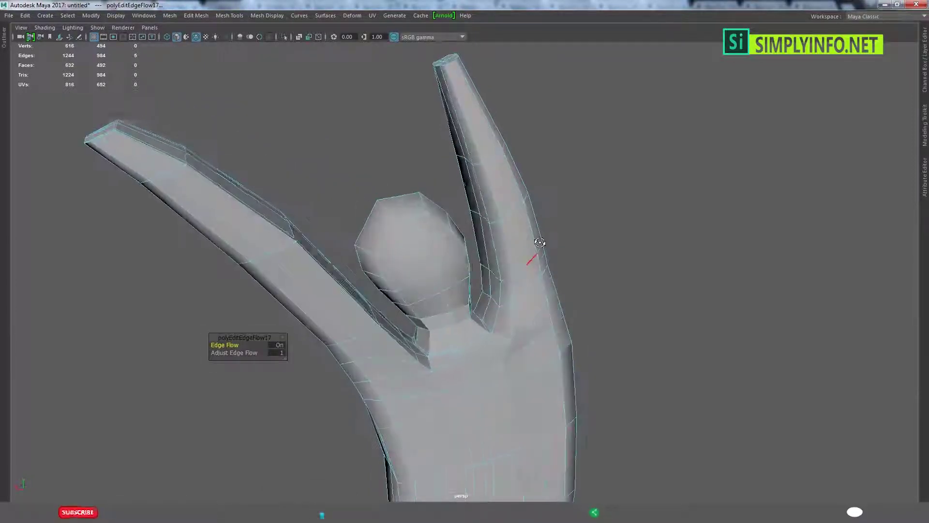
pyautogui.click(459, 92)
pyautogui.press('g')
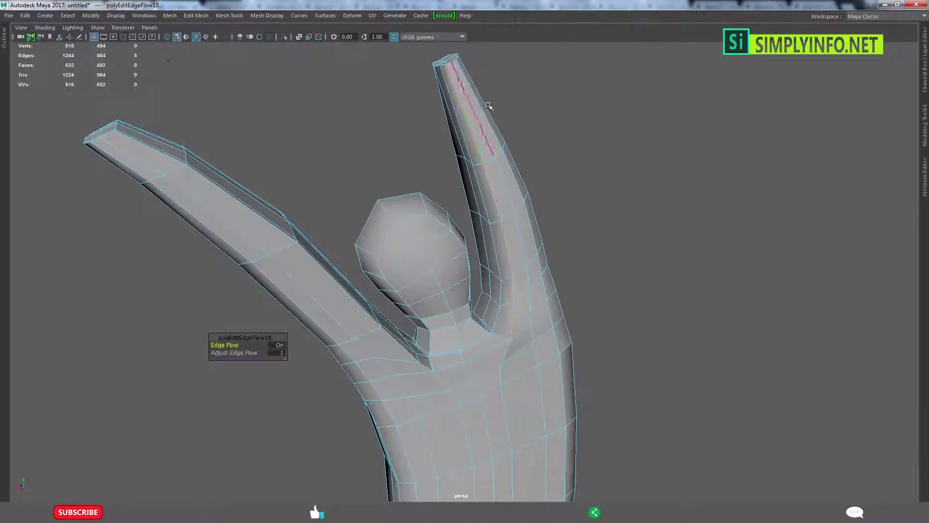
pyautogui.moveTo(490, 100)
pyautogui.keyDown('alt'); pyautogui.mouseDown()
pyautogui.moveTo(594, 184)
pyautogui.moveTo(477, 104)
pyautogui.mouseUp(); pyautogui.keyUp('alt')
pyautogui.click(475, 154)
pyautogui.keyDown('alt'); pyautogui.moveTo(475, 154); pyautogui.dragTo(483, 237); pyautogui.keyUp('alt')
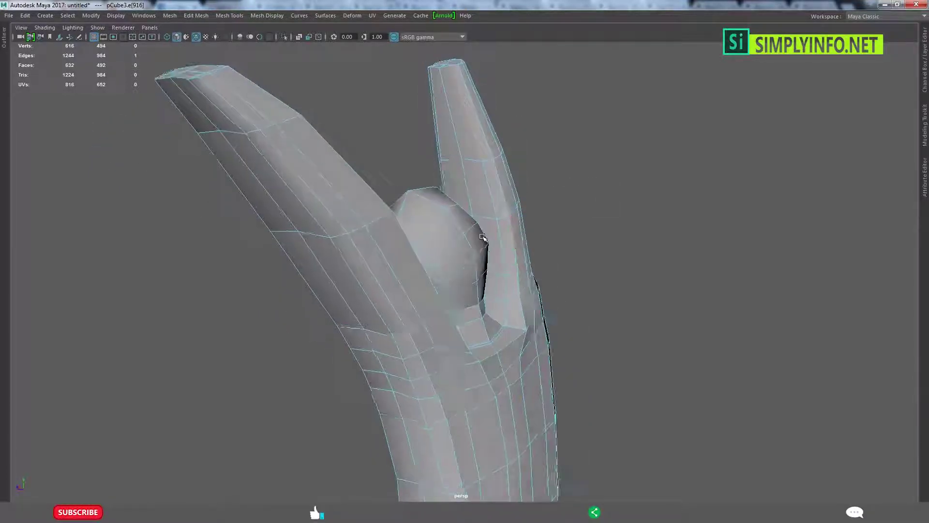
pyautogui.press('g')
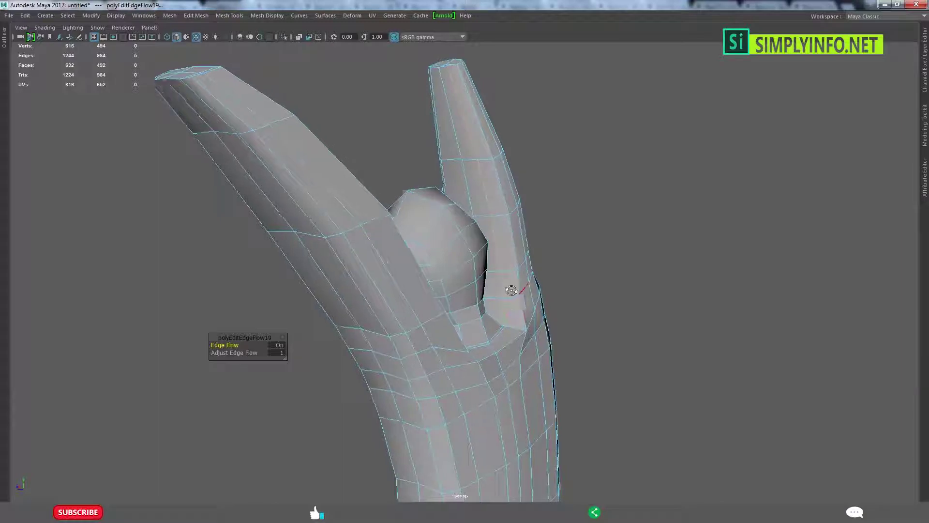
# Even out edges across both arms and beside the neck, then clear the selection.
pyautogui.moveTo(507, 316)
pyautogui.keyDown('alt'); pyautogui.mouseDown()
pyautogui.moveTo(481, 301)
pyautogui.moveTo(514, 261)
pyautogui.moveTo(535, 260)
pyautogui.moveTo(503, 317)
pyautogui.mouseUp(); pyautogui.keyUp('alt')
pyautogui.press('g')
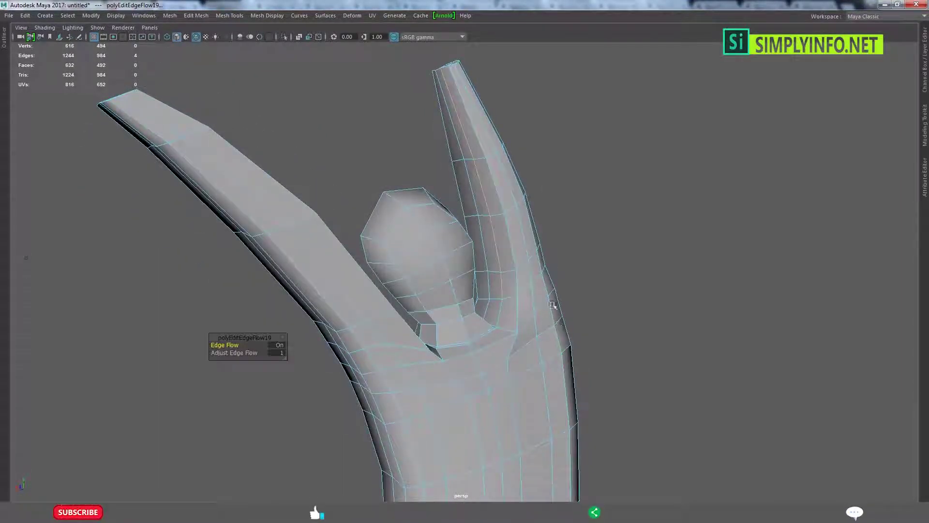
pyautogui.keyDown('alt'); pyautogui.moveTo(558, 325); pyautogui.dragTo(496, 154); pyautogui.keyUp('alt')
pyautogui.click(508, 271)
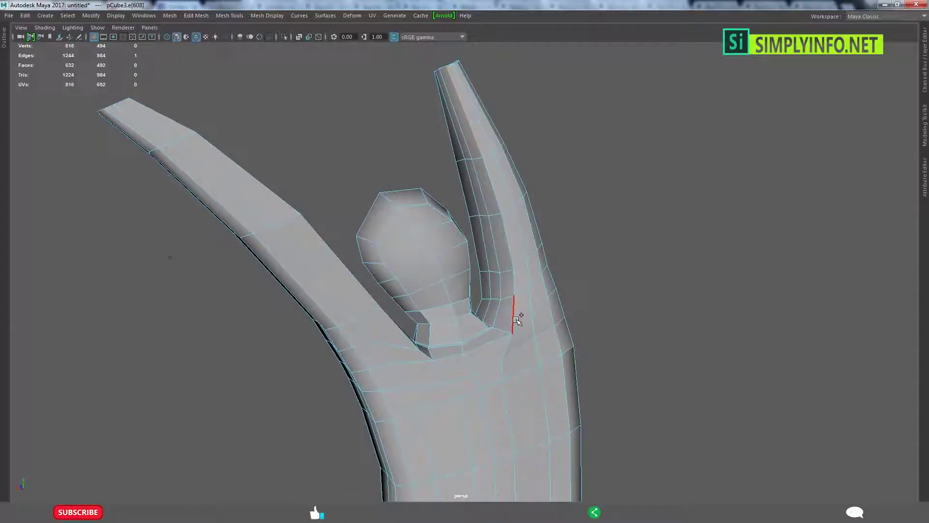
pyautogui.click(575, 265)
pyautogui.scroll(-5, 574, 265)
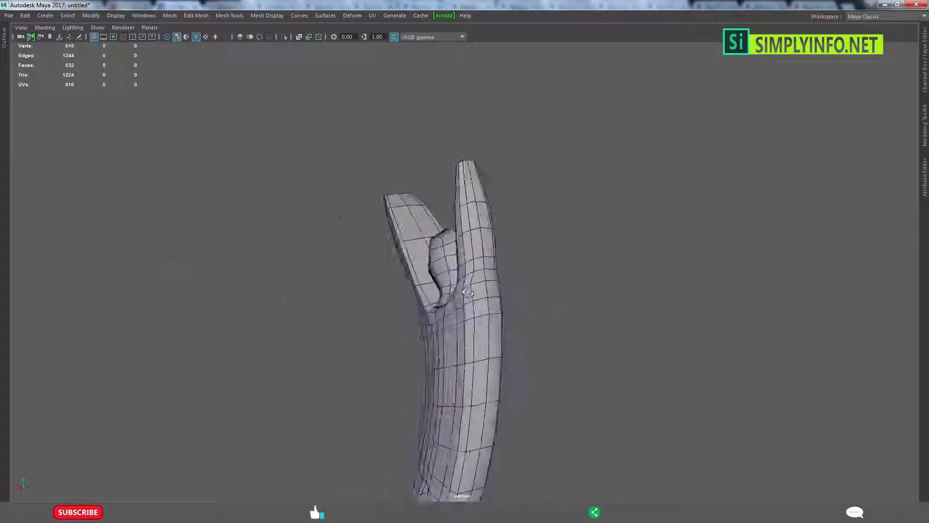
pyautogui.moveTo(575, 266)
pyautogui.keyDown('alt'); pyautogui.mouseDown()
pyautogui.moveTo(554, 302)
pyautogui.moveTo(658, 310)
pyautogui.moveTo(432, 251)
pyautogui.moveTo(450, 252)
pyautogui.moveTo(455, 270)
pyautogui.mouseUp(); pyautogui.keyUp('alt')
# Shift the edge loop near the raised arm's top to bend the arm.
pyautogui.click(445, 233)
pyautogui.doubleClick(433, 228)
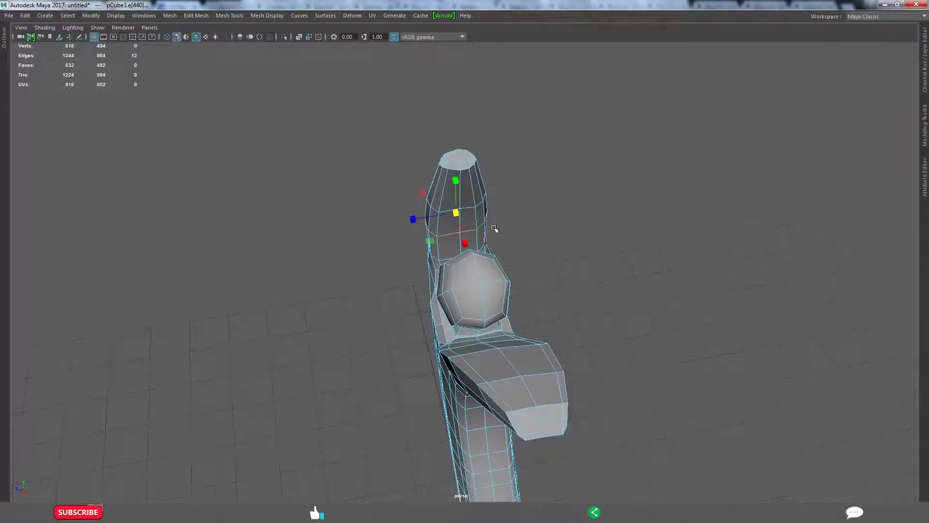
pyautogui.moveTo(426, 226)
pyautogui.keyDown('alt'); pyautogui.mouseDown()
pyautogui.moveTo(413, 219)
pyautogui.moveTo(409, 228)
pyautogui.moveTo(430, 306)
pyautogui.mouseUp(); pyautogui.keyUp('alt')
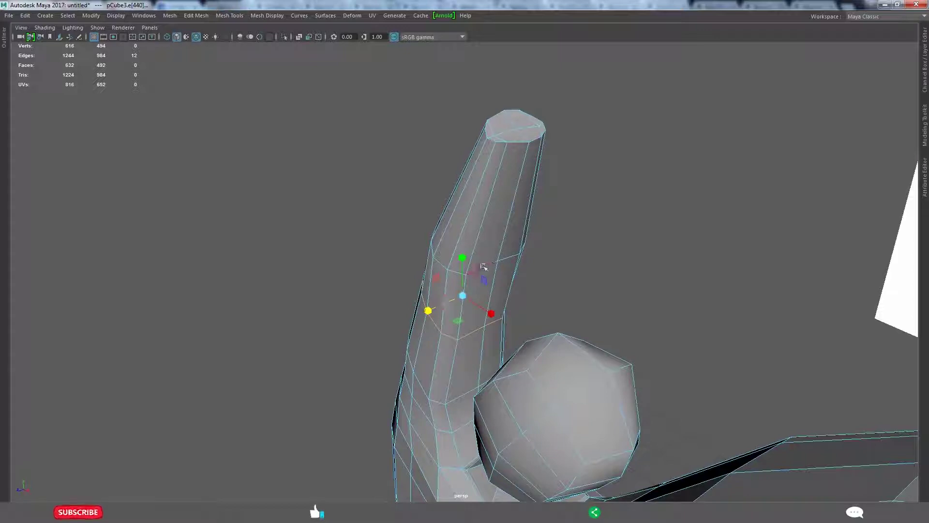
pyautogui.moveTo(445, 253); pyautogui.dragTo(450, 251)
pyautogui.moveTo(495, 279)
pyautogui.keyDown('alt'); pyautogui.mouseDown()
pyautogui.moveTo(444, 277)
pyautogui.moveTo(550, 307)
pyautogui.mouseUp(); pyautogui.keyUp('alt')
pyautogui.moveTo(378, 184)
pyautogui.mouseDown()
pyautogui.moveTo(550, 307)
pyautogui.moveTo(403, 304)
pyautogui.moveTo(480, 288)
pyautogui.moveTo(390, 271)
pyautogui.moveTo(473, 255)
pyautogui.moveTo(421, 298)
pyautogui.mouseUp()
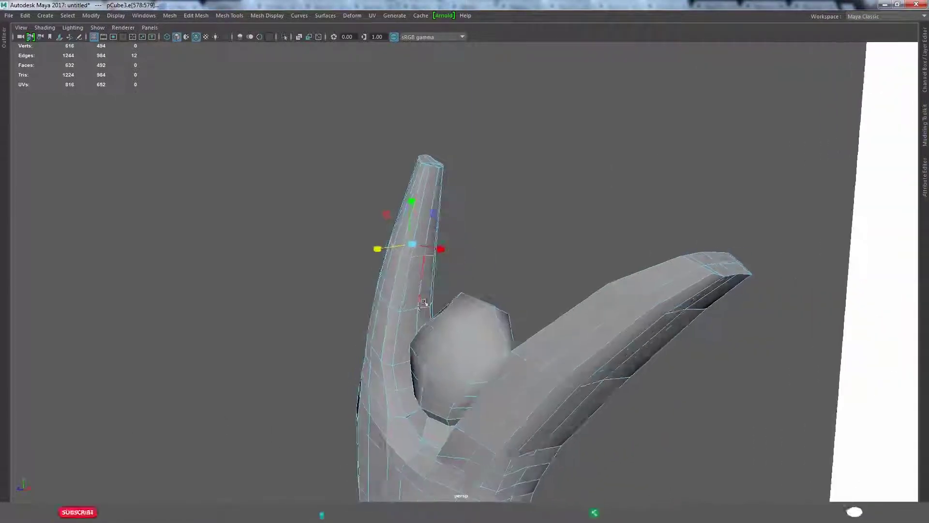
# Add two edge loops across the left raised arm and apply Edit Edge Flow to them.
pyautogui.press('F8')
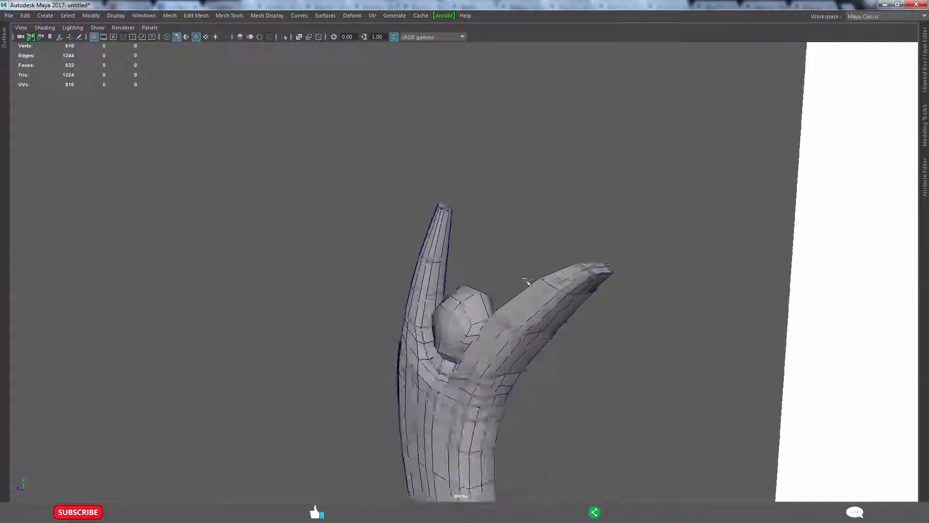
pyautogui.moveTo(376, 316)
pyautogui.keyDown('alt'); pyautogui.mouseDown()
pyautogui.moveTo(359, 264)
pyautogui.moveTo(365, 285)
pyautogui.mouseUp(); pyautogui.keyUp('alt')
pyautogui.moveTo(366, 285); pyautogui.dragTo(365, 286, button='right')
pyautogui.doubleClick(365, 299)
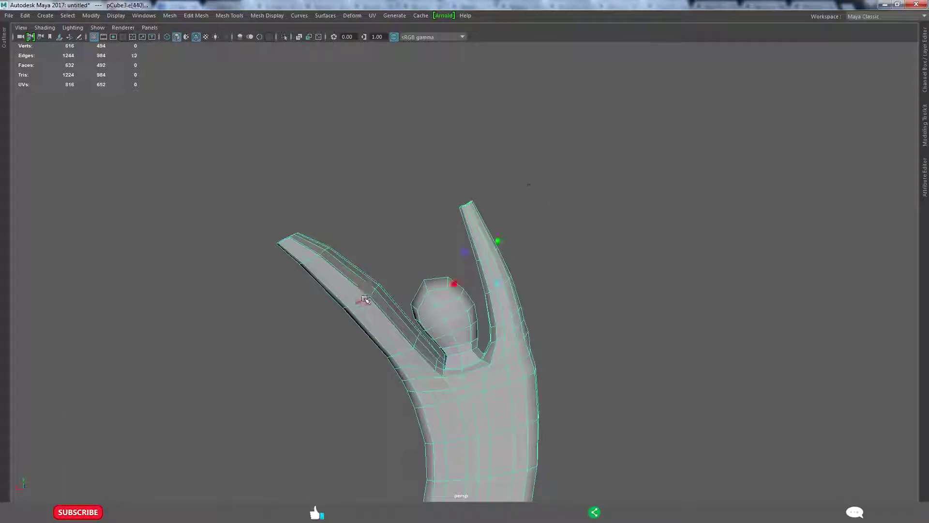
pyautogui.moveTo(366, 328)
pyautogui.keyDown('alt'); pyautogui.mouseDown()
pyautogui.moveTo(307, 344)
pyautogui.moveTo(465, 310)
pyautogui.moveTo(485, 286)
pyautogui.moveTo(455, 280)
pyautogui.mouseUp(); pyautogui.keyUp('alt')
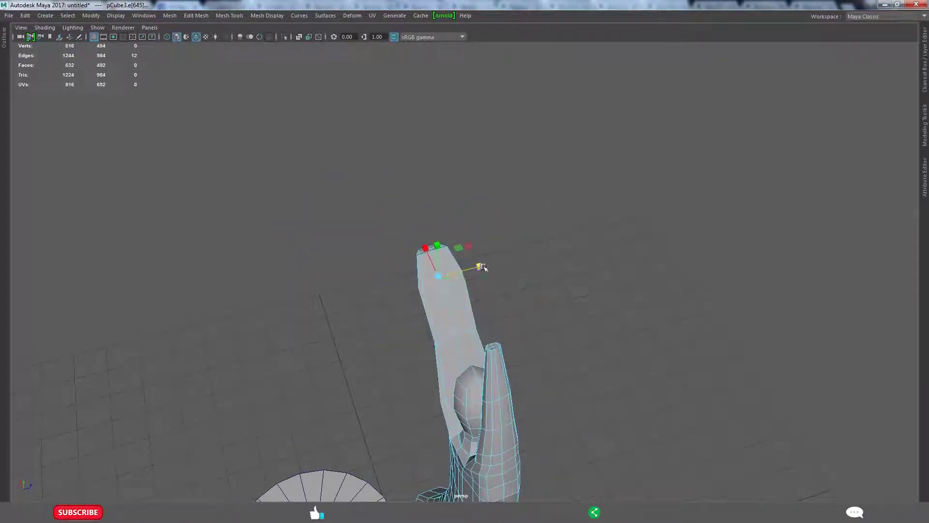
pyautogui.moveTo(466, 313)
pyautogui.keyDown('alt'); pyautogui.mouseDown()
pyautogui.moveTo(443, 368)
pyautogui.moveTo(476, 334)
pyautogui.mouseUp(); pyautogui.keyUp('alt')
pyautogui.doubleClick(444, 356)
pyautogui.keyDown('alt'); pyautogui.moveTo(466, 257); pyautogui.dragTo(542, 251); pyautogui.keyUp('alt')
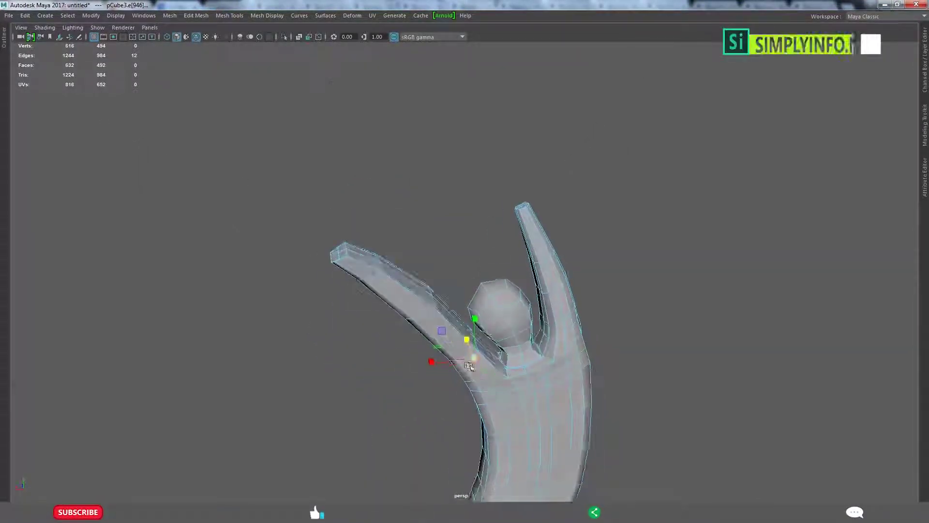
pyautogui.moveTo(484, 377)
pyautogui.keyDown('alt'); pyautogui.mouseDown()
pyautogui.moveTo(438, 272)
pyautogui.moveTo(465, 320)
pyautogui.moveTo(442, 327)
pyautogui.moveTo(447, 310)
pyautogui.mouseUp(); pyautogui.keyUp('alt')
pyautogui.press('F8')
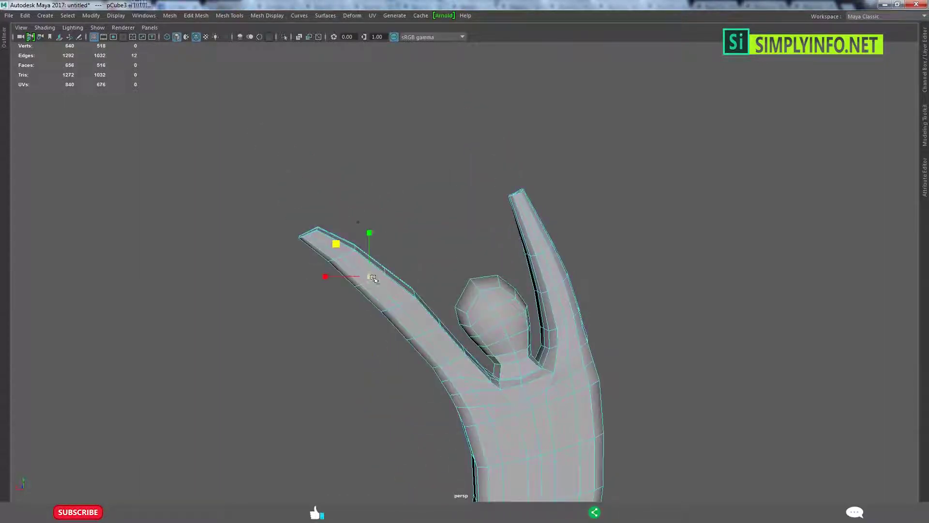
pyautogui.keyDown('shift'); pyautogui.moveTo(415, 229); pyautogui.dragTo(417, 275, button='right'); pyautogui.keyUp('shift')
pyautogui.keyDown('shift'); pyautogui.moveTo(410, 313); pyautogui.dragTo(411, 315, button='right'); pyautogui.keyUp('shift')
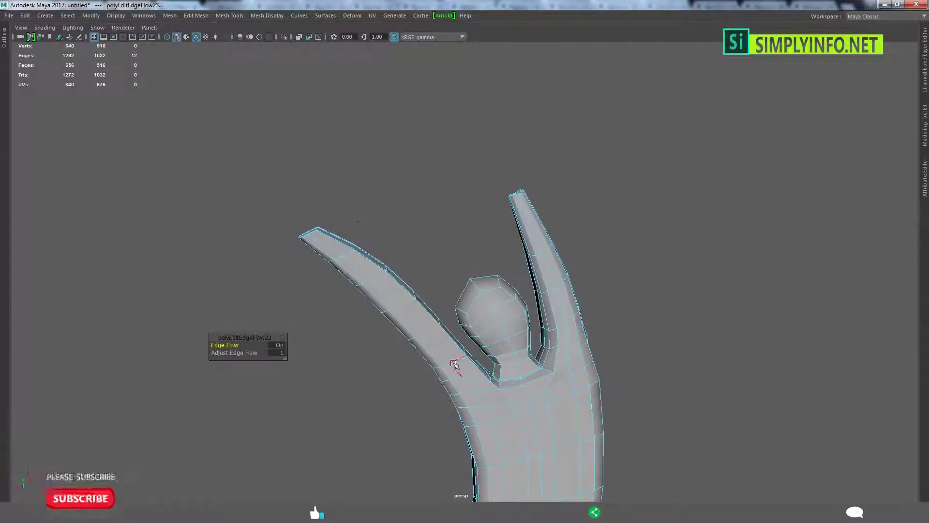
# Apply edge flow to the shoulder edge, the neck-base edge and a left-arm edge.
pyautogui.click(467, 378)
pyautogui.press('g')
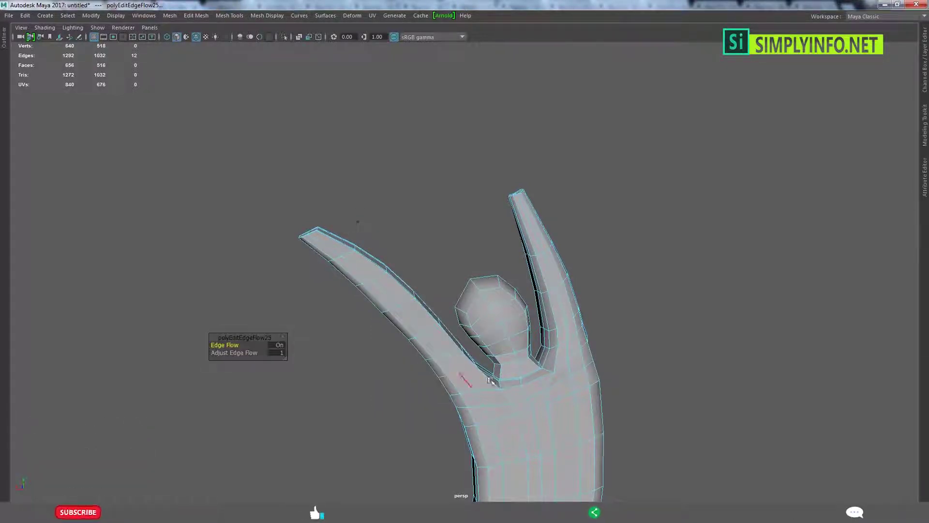
pyautogui.click(520, 378)
pyautogui.moveTo(513, 372)
pyautogui.keyDown('alt'); pyautogui.mouseDown()
pyautogui.moveTo(477, 361)
pyautogui.moveTo(463, 342)
pyautogui.mouseUp(); pyautogui.keyUp('alt')
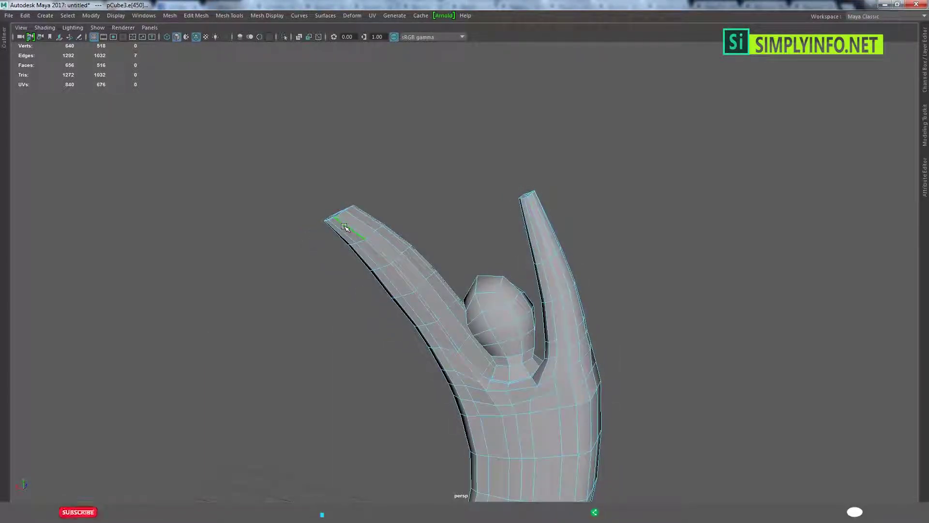
pyautogui.keyDown('shift'); pyautogui.moveTo(414, 220); pyautogui.dragTo(411, 279, button='right'); pyautogui.keyUp('shift')
pyautogui.keyDown('alt'); pyautogui.moveTo(412, 278); pyautogui.dragTo(398, 304); pyautogui.keyUp('alt')
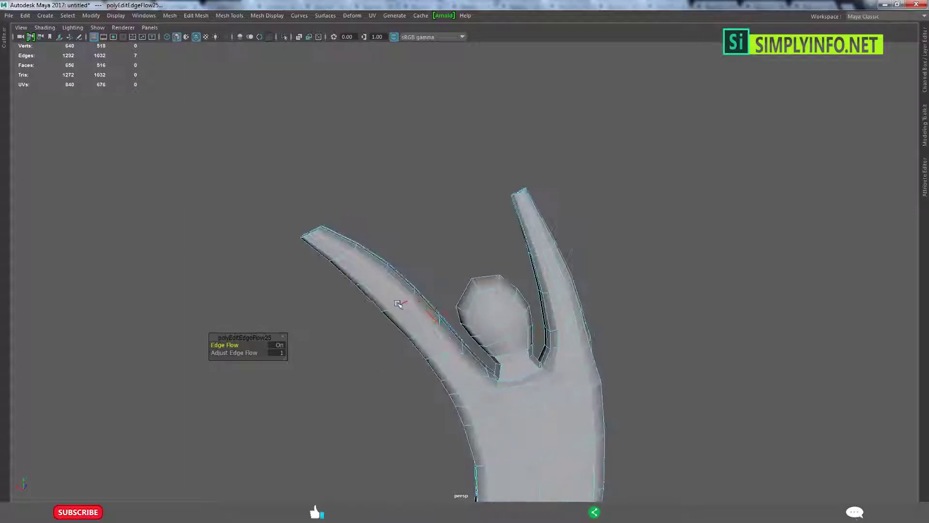
pyautogui.click(327, 245)
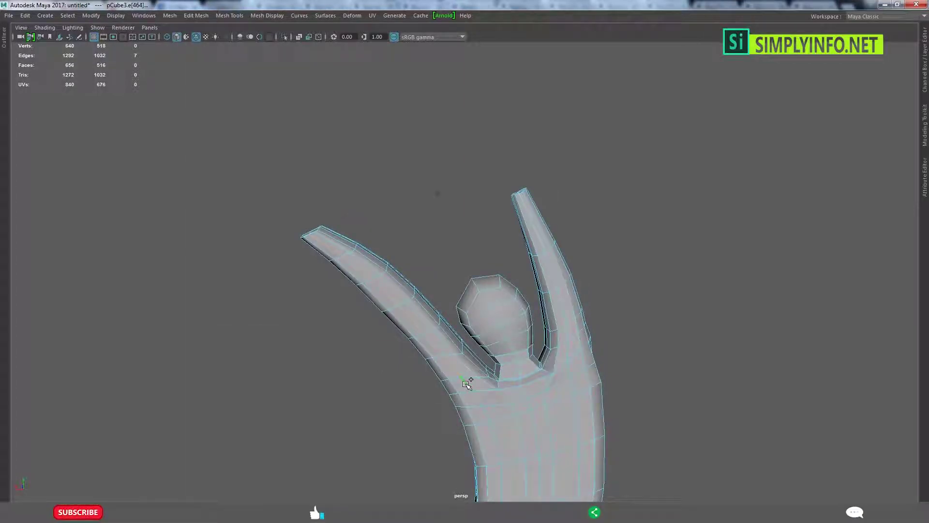
pyautogui.press('g')
# Even out edges lower on the arm and near its top.
pyautogui.keyDown('alt'); pyautogui.moveTo(468, 384); pyautogui.dragTo(466, 367); pyautogui.keyUp('alt')
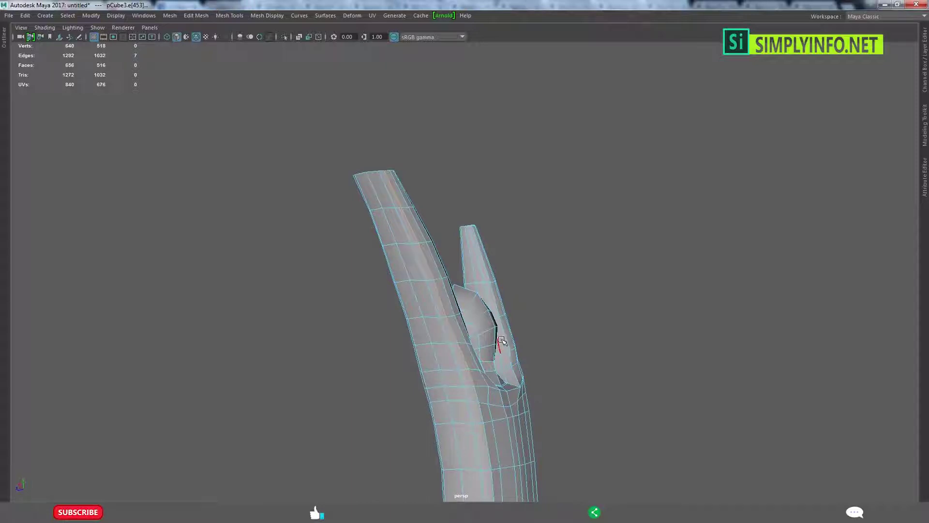
pyautogui.press('g')
pyautogui.click(459, 378)
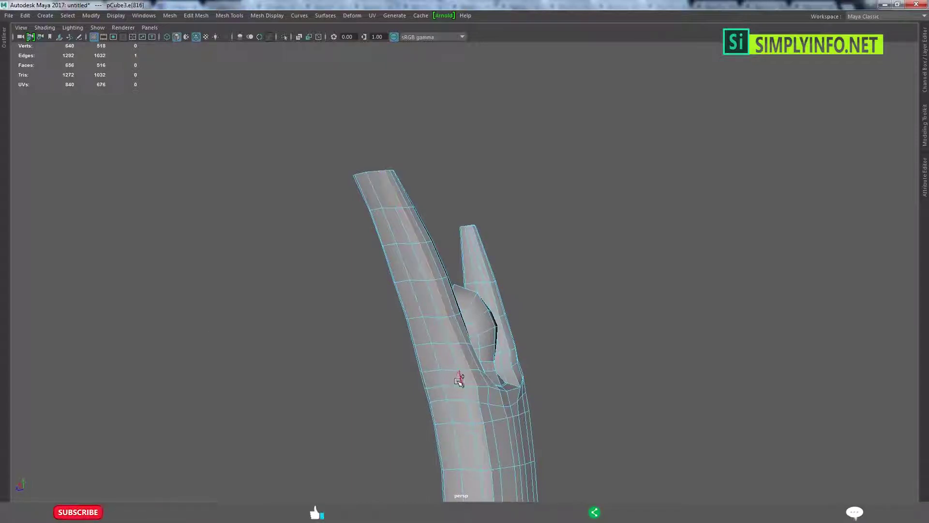
pyautogui.press('g')
pyautogui.click(367, 189)
pyautogui.press('g')
# Smooth edge flow on successive edges up to the arm tip.
pyautogui.keyDown('alt'); pyautogui.moveTo(445, 383); pyautogui.dragTo(498, 353); pyautogui.keyUp('alt')
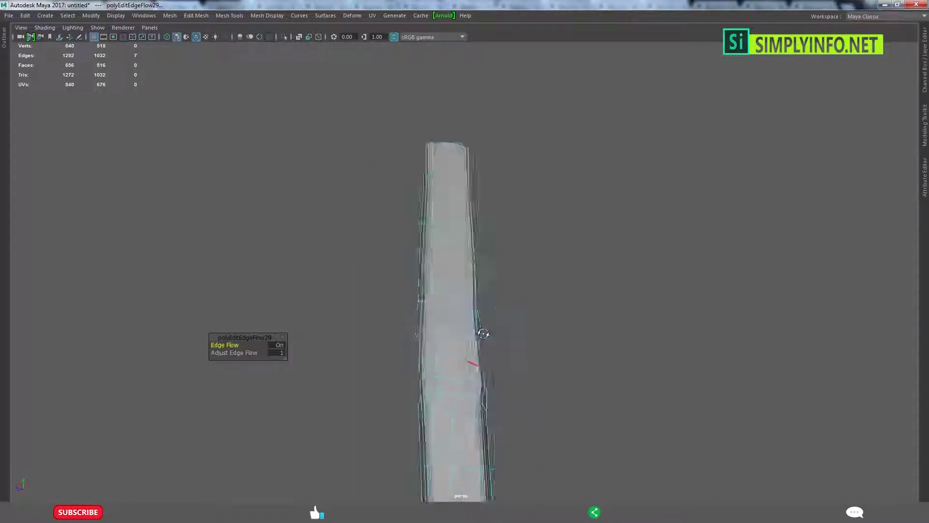
pyautogui.click(545, 210)
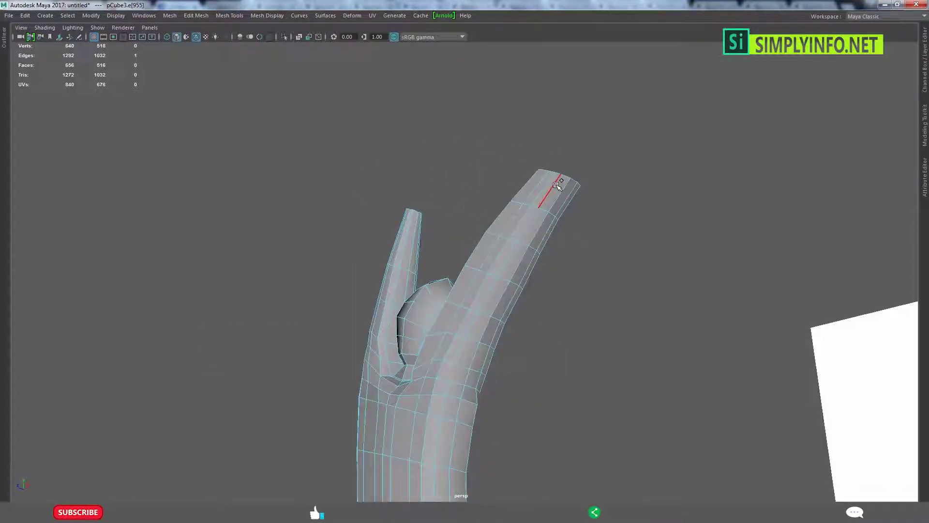
pyautogui.press('g')
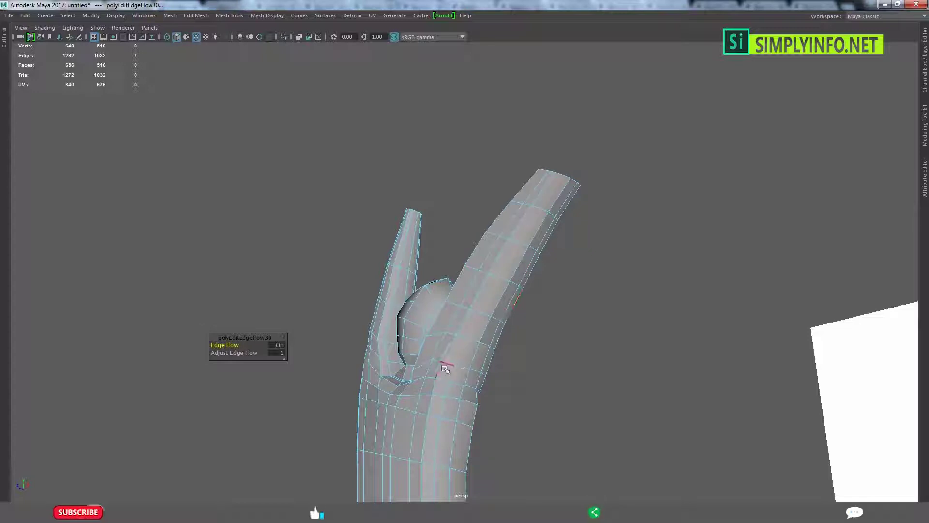
pyautogui.click(533, 195)
pyautogui.press('g')
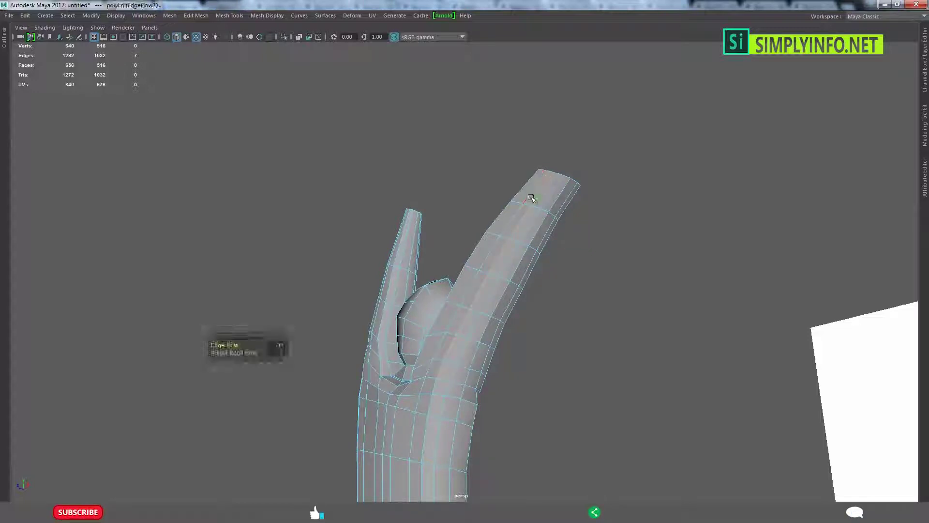
pyautogui.click(530, 181)
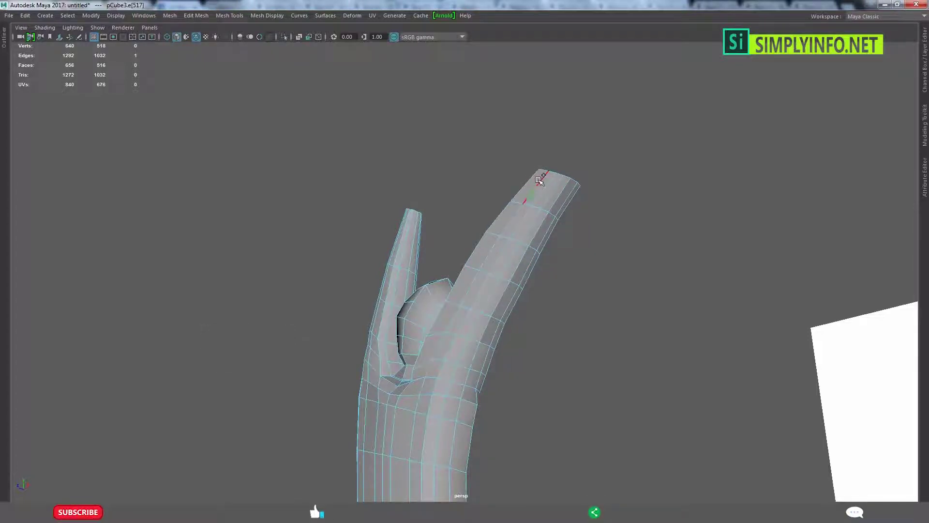
pyautogui.press('g')
# Even out the full edge loop around the raised arm, checking it against the trophy.
pyautogui.keyDown('alt'); pyautogui.moveTo(538, 181); pyautogui.dragTo(495, 333); pyautogui.keyUp('alt')
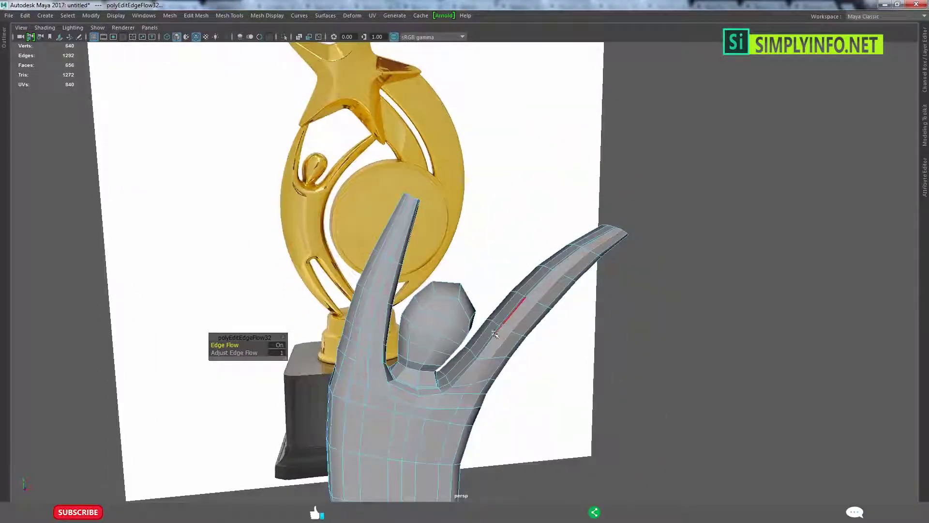
pyautogui.click(455, 382)
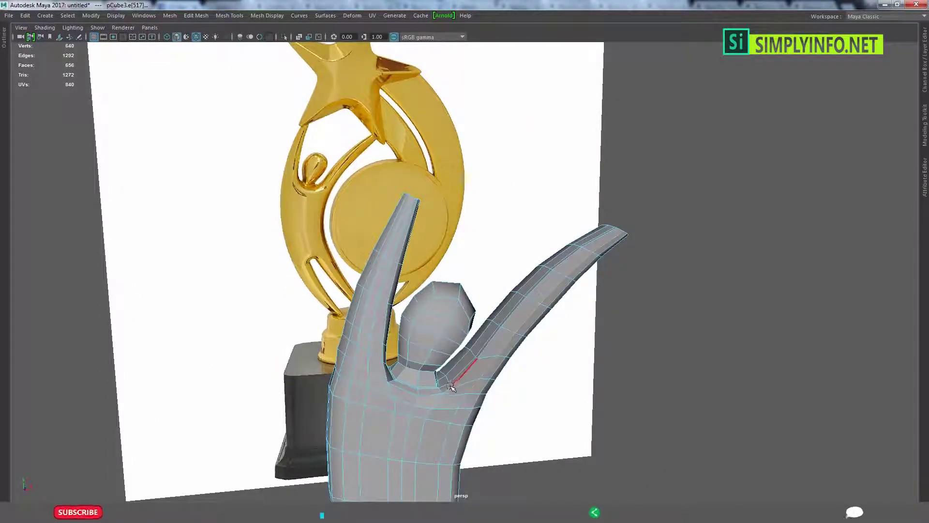
pyautogui.doubleClick(603, 237)
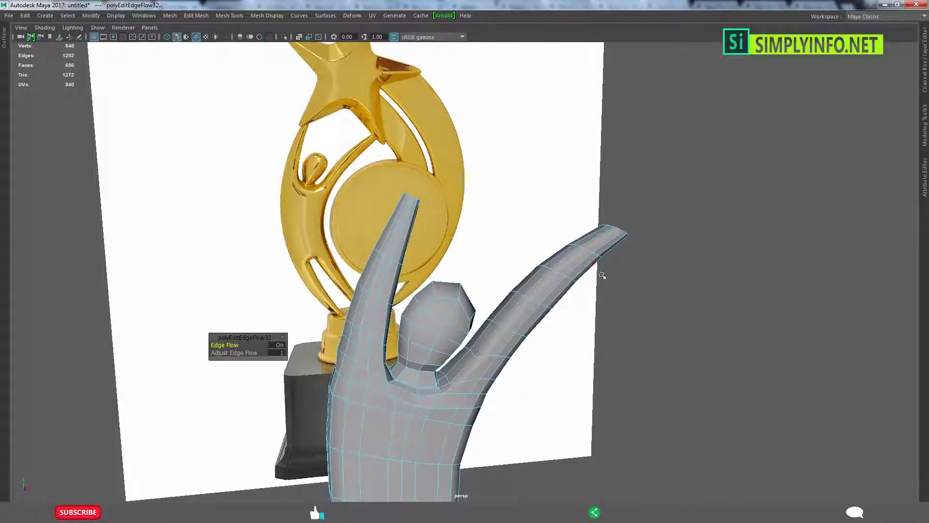
pyautogui.press('g')
pyautogui.keyDown('alt'); pyautogui.moveTo(602, 270); pyautogui.dragTo(492, 327); pyautogui.keyUp('alt')
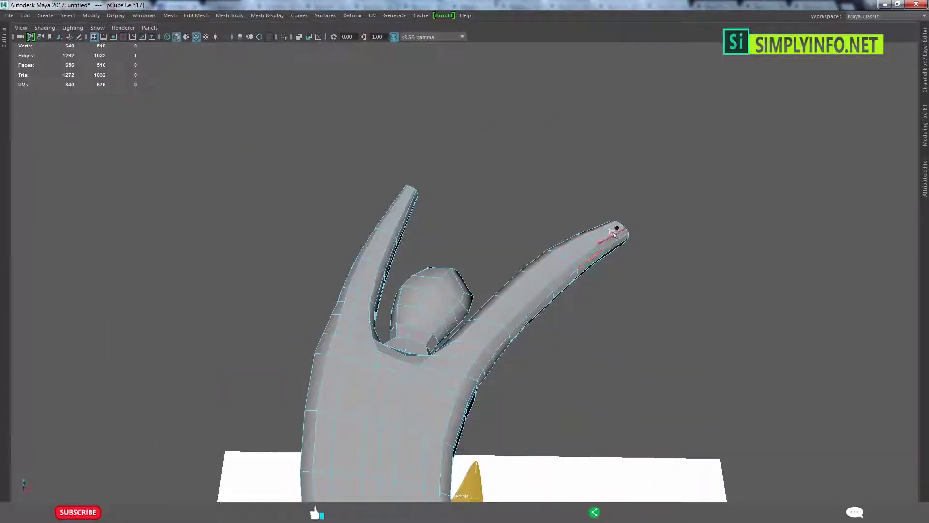
pyautogui.press('g')
# Smooth an edge on the other raised arm and compare with the trophy reference.
pyautogui.keyDown('alt'); pyautogui.moveTo(611, 229); pyautogui.dragTo(587, 332); pyautogui.keyUp('alt')
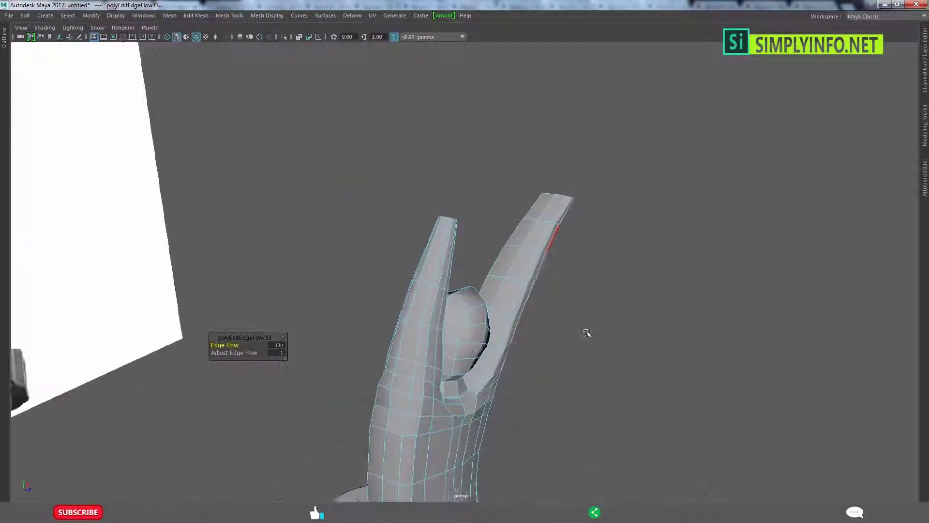
pyautogui.click(524, 348)
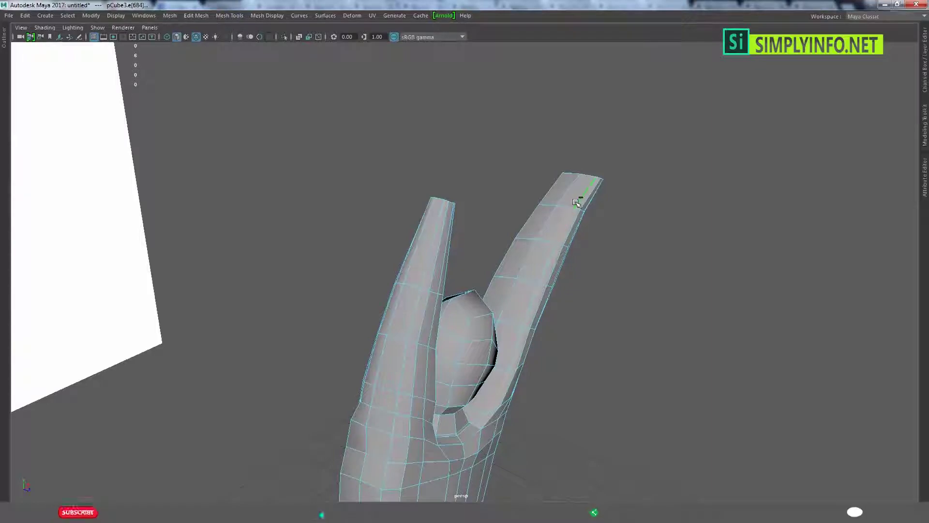
pyautogui.press('g')
pyautogui.keyDown('alt'); pyautogui.moveTo(529, 259); pyautogui.dragTo(549, 216); pyautogui.keyUp('alt')
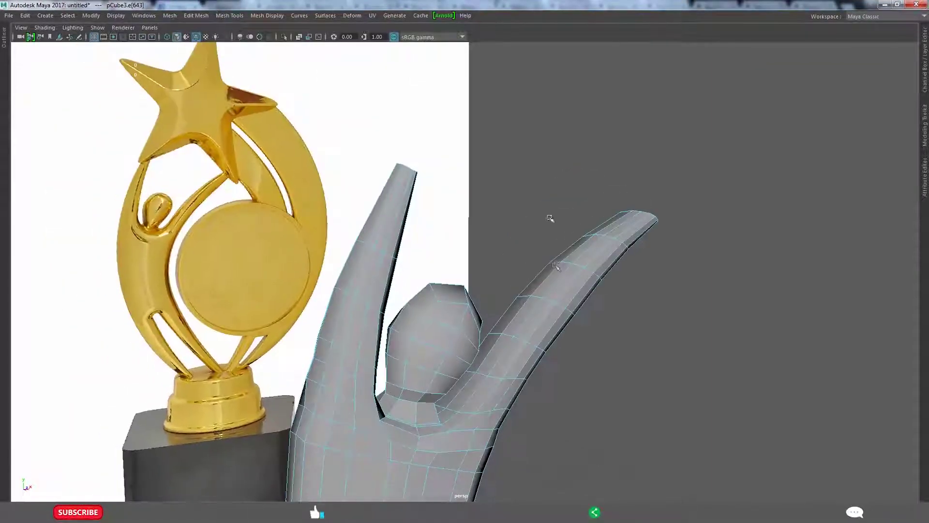
pyautogui.click(639, 350)
pyautogui.moveTo(639, 349)
pyautogui.keyDown('alt'); pyautogui.mouseDown()
pyautogui.moveTo(565, 300)
pyautogui.moveTo(637, 376)
pyautogui.moveTo(457, 275)
pyautogui.moveTo(473, 280)
pyautogui.mouseUp(); pyautogui.keyUp('alt')
pyautogui.click(460, 269)
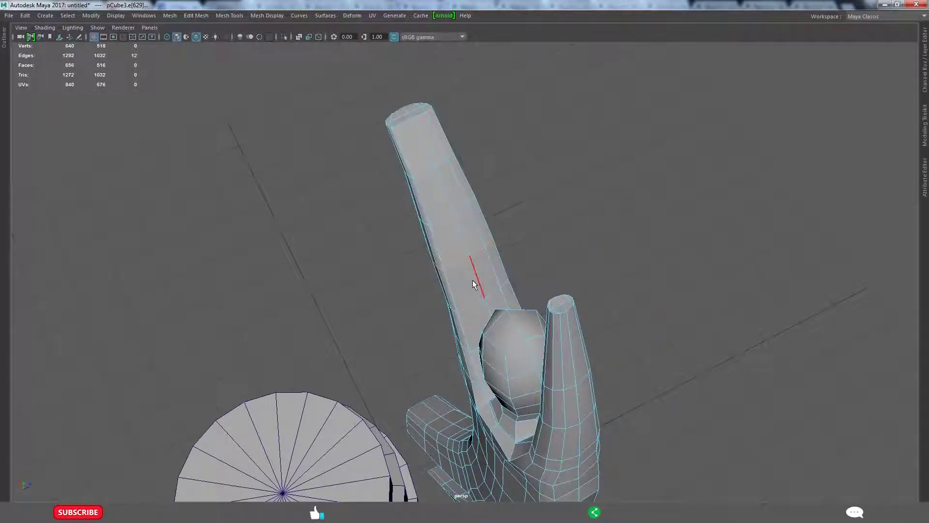
# Scale the upper edge loop of the raised arm to taper it.
pyautogui.press('w')
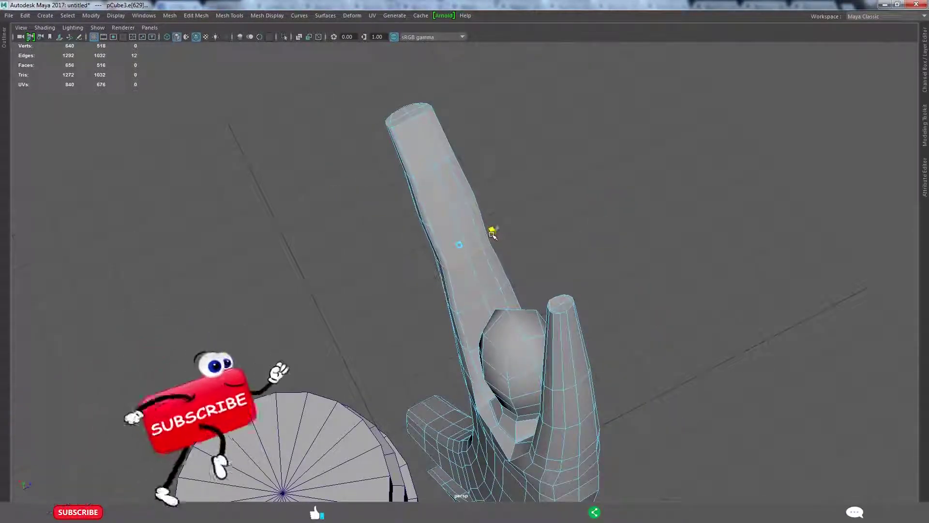
pyautogui.doubleClick(506, 271)
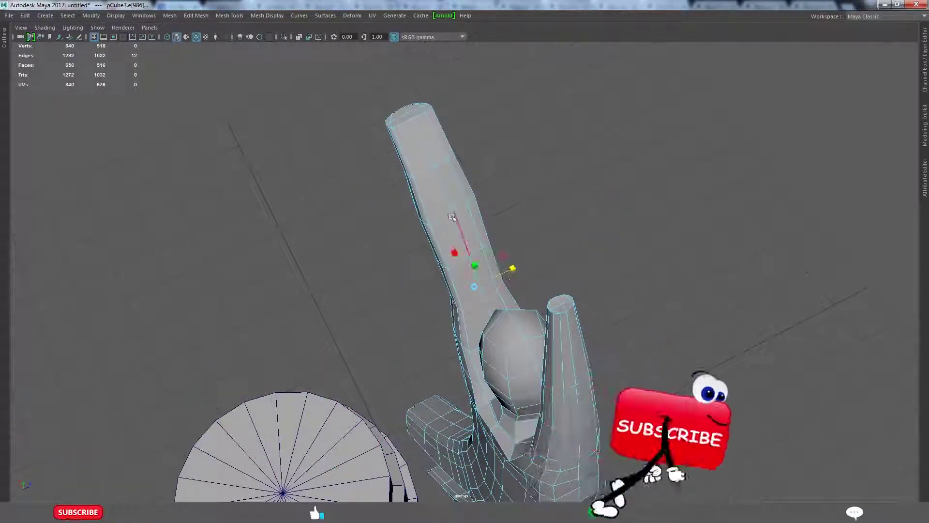
pyautogui.doubleClick(480, 186)
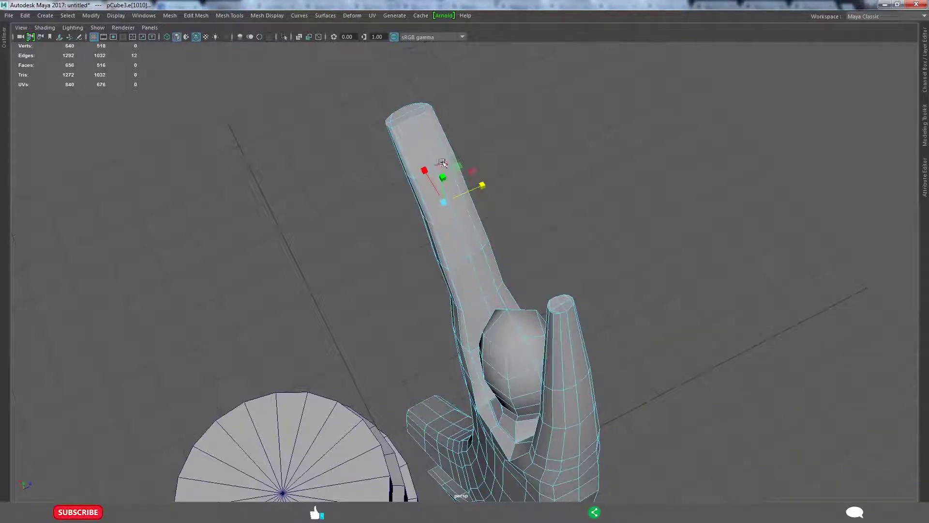
pyautogui.moveTo(456, 151); pyautogui.dragTo(475, 207)
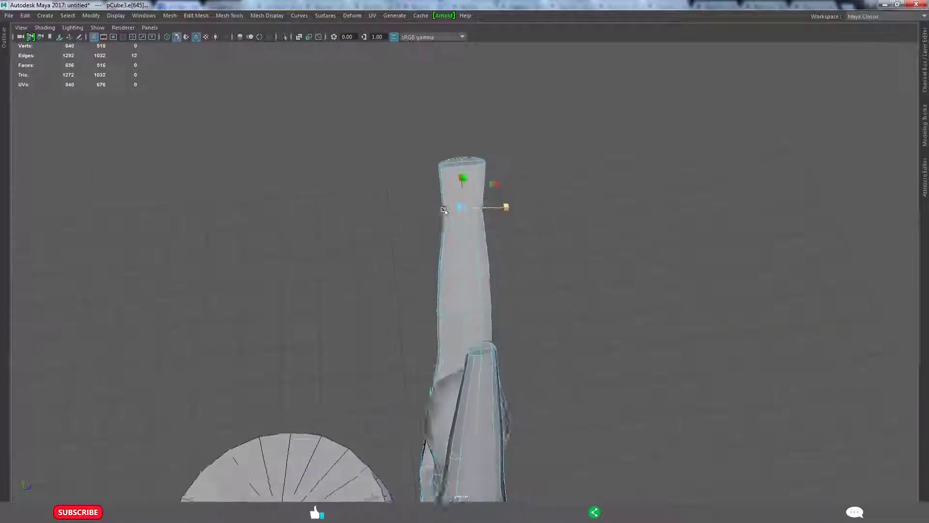
# Marquee-select the arm-tip vertices and inspect the tapered tips from several angles.
pyautogui.moveTo(543, 236); pyautogui.dragTo(544, 236)
pyautogui.moveTo(543, 236)
pyautogui.keyDown('alt'); pyautogui.mouseDown()
pyautogui.moveTo(515, 207)
pyautogui.moveTo(508, 234)
pyautogui.moveTo(415, 229)
pyautogui.moveTo(450, 251)
pyautogui.mouseUp(); pyautogui.keyUp('alt')
pyautogui.moveTo(451, 252)
pyautogui.keyDown('alt'); pyautogui.mouseDown()
pyautogui.moveTo(538, 258)
pyautogui.moveTo(551, 221)
pyautogui.moveTo(409, 278)
pyautogui.mouseUp(); pyautogui.keyUp('alt')
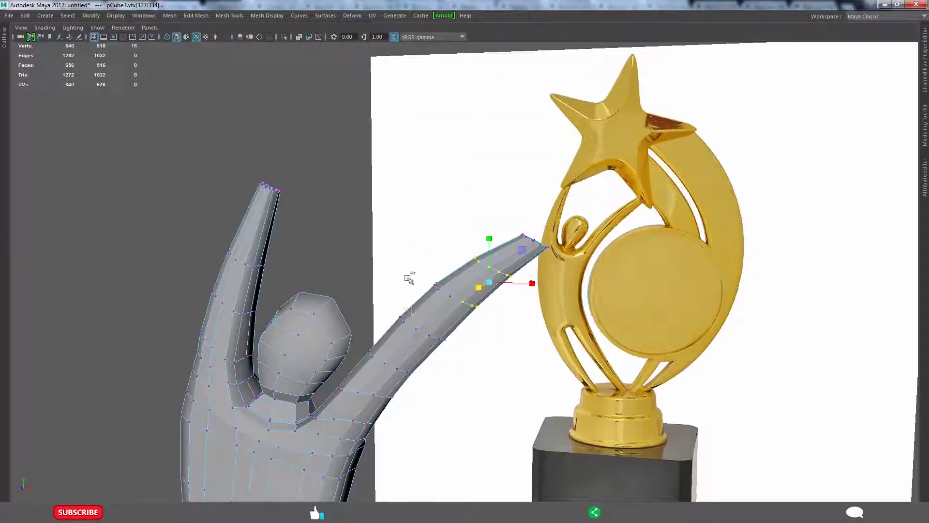
pyautogui.keyDown('alt'); pyautogui.moveTo(488, 349); pyautogui.dragTo(606, 358); pyautogui.keyUp('alt')
pyautogui.moveTo(525, 278)
pyautogui.keyDown('alt'); pyautogui.mouseDown()
pyautogui.moveTo(614, 251)
pyautogui.moveTo(440, 301)
pyautogui.mouseUp(); pyautogui.keyUp('alt')
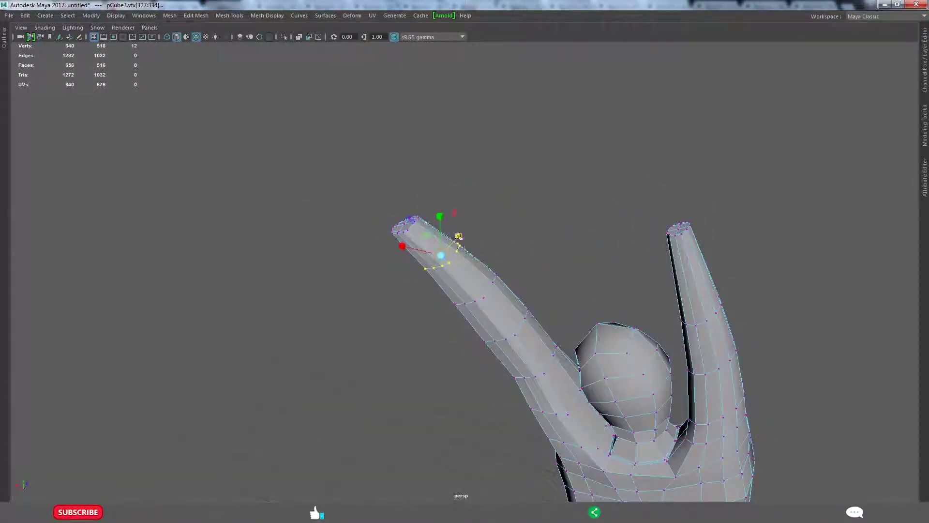
pyautogui.moveTo(462, 241)
pyautogui.keyDown('alt'); pyautogui.mouseDown()
pyautogui.moveTo(470, 333)
pyautogui.moveTo(464, 298)
pyautogui.moveTo(509, 286)
pyautogui.moveTo(471, 350)
pyautogui.moveTo(448, 344)
pyautogui.moveTo(472, 349)
pyautogui.moveTo(370, 373)
pyautogui.mouseUp(); pyautogui.keyUp('alt')
# Compare the figure with the trophy in the enlarged front view, then return to perspective.
pyautogui.press('space')
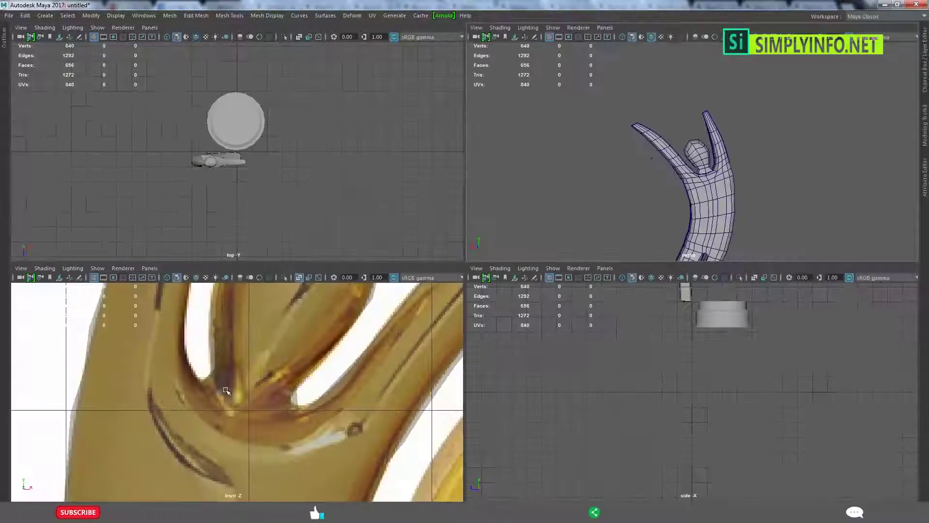
pyautogui.press('space')
pyautogui.scroll(3, 301, 307)
pyautogui.scroll(3, 435, 315)
pyautogui.keyDown('alt'); pyautogui.moveTo(468, 351); pyautogui.dragTo(461, 343, button='middle'); pyautogui.keyUp('alt')
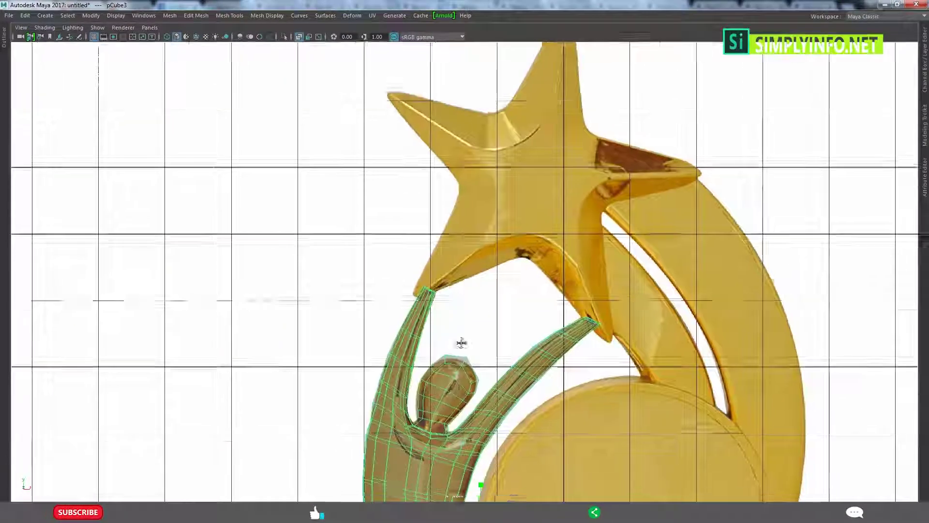
pyautogui.scroll(2, 461, 343)
pyautogui.press('space')
pyautogui.press('space')
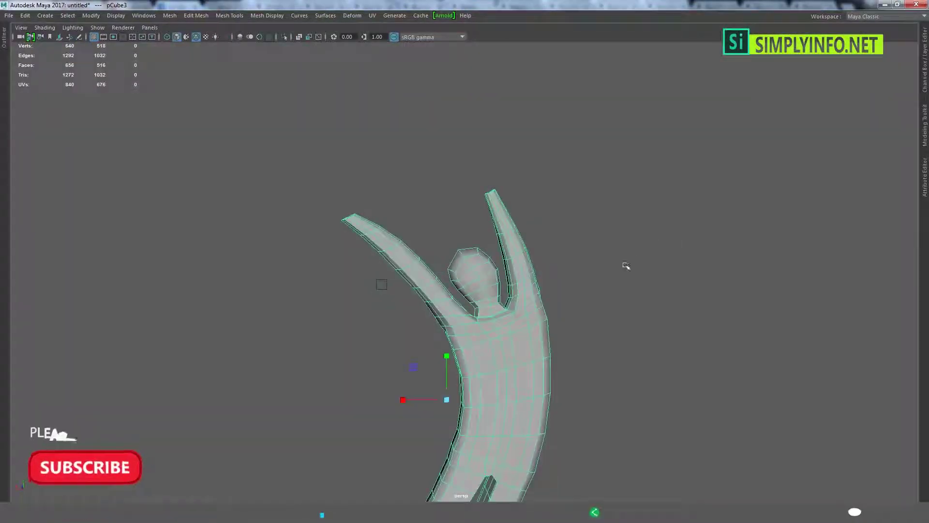
pyautogui.scroll(3, 625, 266)
pyautogui.moveTo(624, 271)
pyautogui.keyDown('alt'); pyautogui.mouseDown()
pyautogui.moveTo(611, 289)
pyautogui.moveTo(529, 311)
pyautogui.mouseUp(); pyautogui.keyUp('alt')
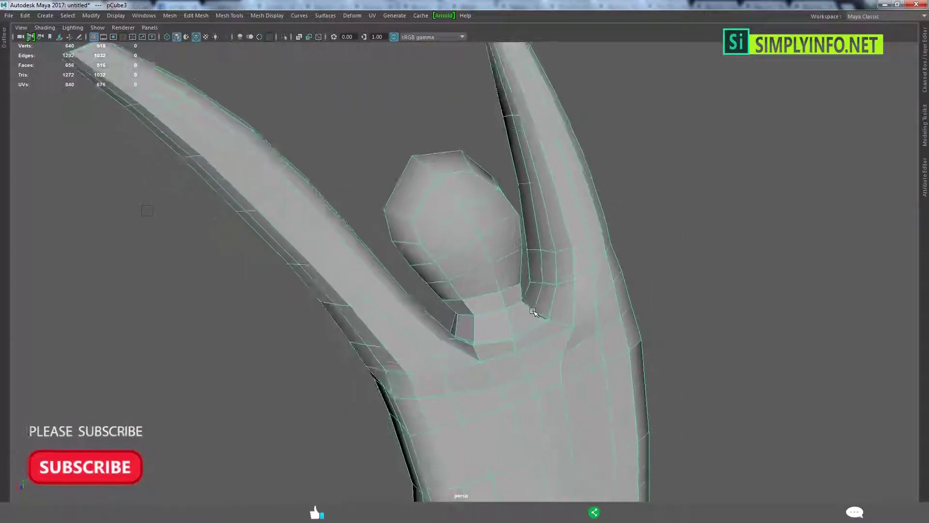
# Show the figure as a smooth-mesh preview and select a torso edge loop.
pyautogui.press('3')
pyautogui.click(608, 332)
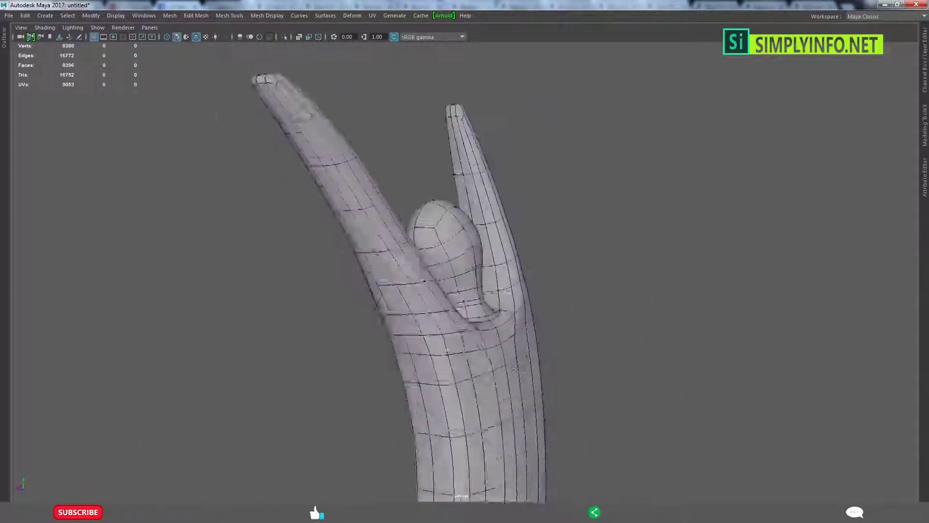
pyautogui.moveTo(608, 331)
pyautogui.keyDown('alt'); pyautogui.mouseDown()
pyautogui.moveTo(479, 250)
pyautogui.moveTo(460, 385)
pyautogui.mouseUp(); pyautogui.keyUp('alt')
pyautogui.scroll(2, 478, 250)
pyautogui.click(479, 251)
pyautogui.doubleClick(478, 251)
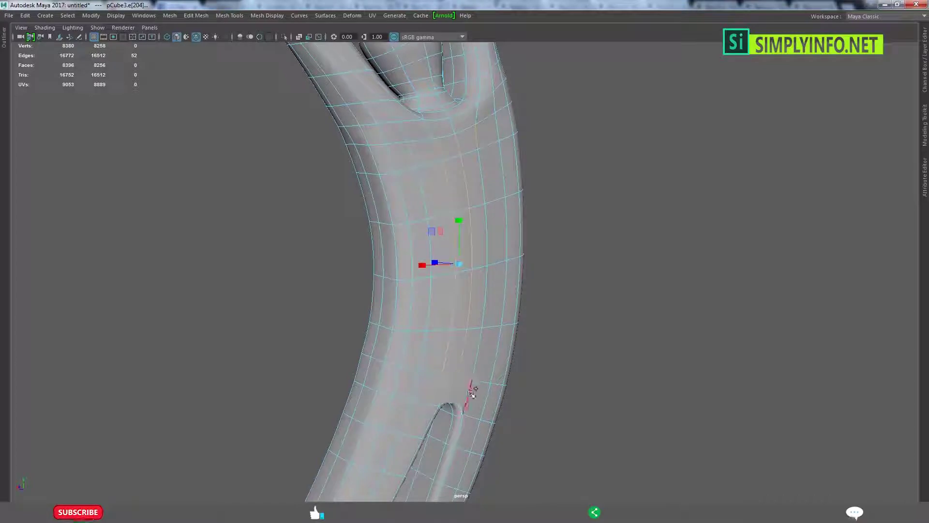
# Select further edge loops along the torso's side.
pyautogui.keyDown('alt'); pyautogui.moveTo(514, 299); pyautogui.dragTo(511, 354); pyautogui.keyUp('alt')
pyautogui.scroll(-3, 511, 353)
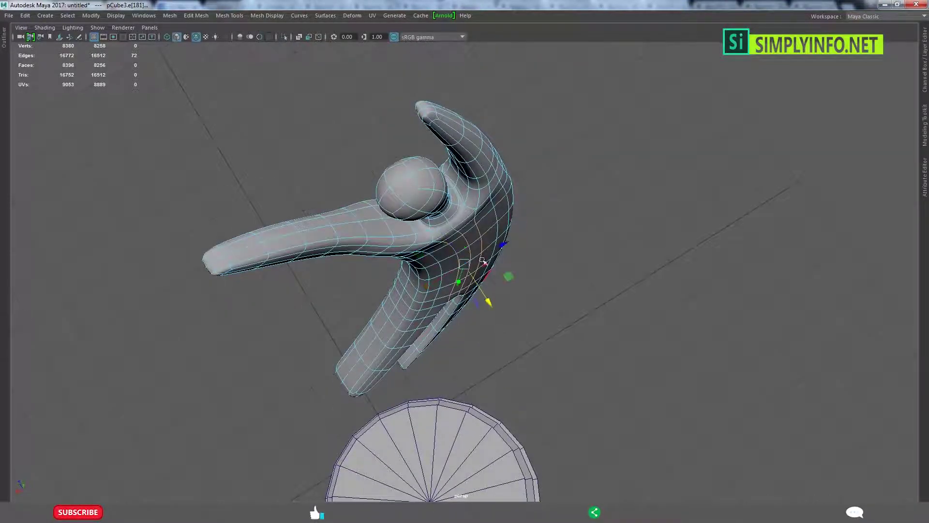
pyautogui.keyDown('alt'); pyautogui.moveTo(483, 261); pyautogui.dragTo(483, 244); pyautogui.keyUp('alt')
pyautogui.scroll(2, 483, 241)
pyautogui.moveTo(486, 327)
pyautogui.keyDown('alt'); pyautogui.mouseDown()
pyautogui.moveTo(499, 280)
pyautogui.moveTo(436, 197)
pyautogui.mouseUp(); pyautogui.keyUp('alt')
pyautogui.doubleClick(436, 197)
pyautogui.doubleClick(441, 334)
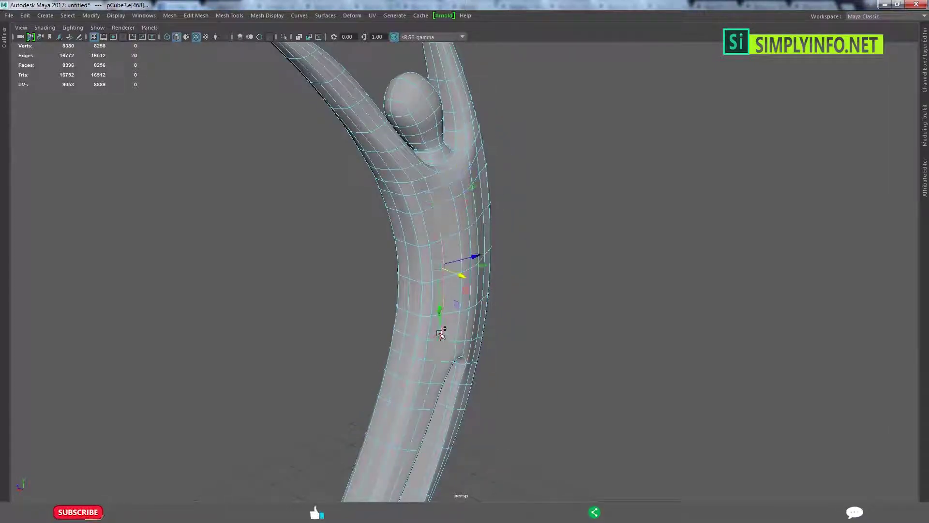
# Add more torso edge loops, then clear the selection and turn off Wireframe on Shaded.
pyautogui.moveTo(441, 334)
pyautogui.keyDown('alt'); pyautogui.mouseDown()
pyautogui.moveTo(505, 321)
pyautogui.moveTo(475, 296)
pyautogui.moveTo(577, 218)
pyautogui.moveTo(535, 283)
pyautogui.moveTo(620, 307)
pyautogui.moveTo(529, 335)
pyautogui.mouseUp(); pyautogui.keyUp('alt')
pyautogui.keyDown('shift'); pyautogui.click(506, 322); pyautogui.keyUp('shift')
pyautogui.keyDown('shift'); pyautogui.doubleClick(494, 332); pyautogui.keyUp('shift')
pyautogui.click(577, 217)
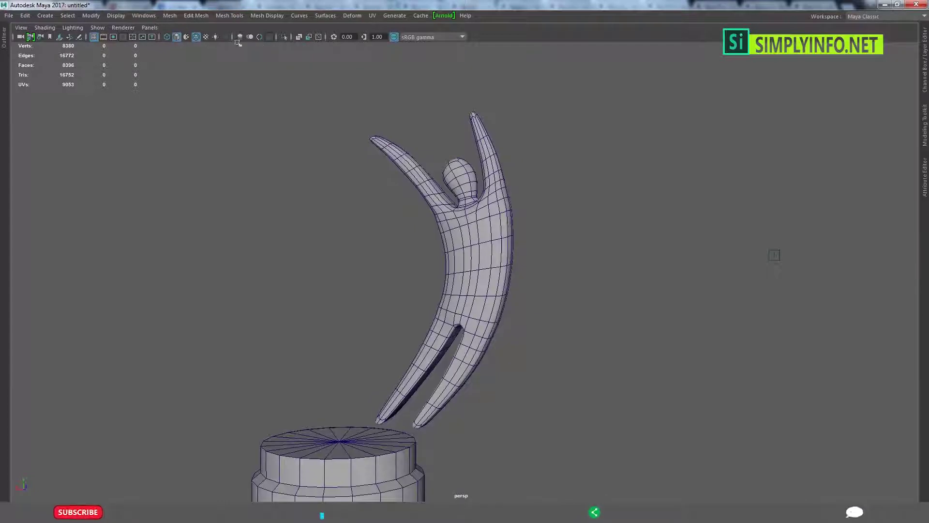
pyautogui.click(197, 39)
pyautogui.keyDown('alt'); pyautogui.moveTo(463, 274); pyautogui.dragTo(423, 276); pyautogui.keyUp('alt')
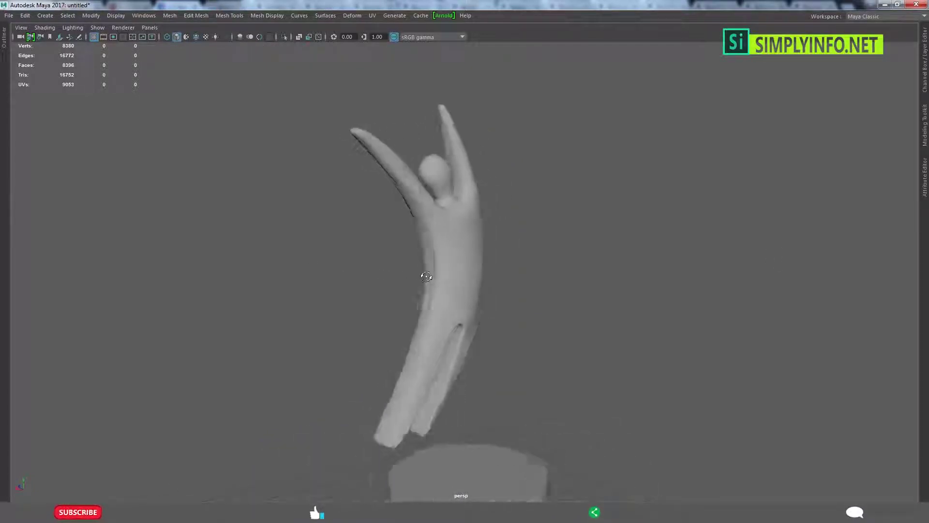
# Apply Edit Edge Flow to an edge on the raised arm.
pyautogui.scroll(3, 442, 282)
pyautogui.scroll(-2, 442, 290)
pyautogui.click(440, 314)
pyautogui.scroll(3, 441, 314)
pyautogui.scroll(2, 440, 315)
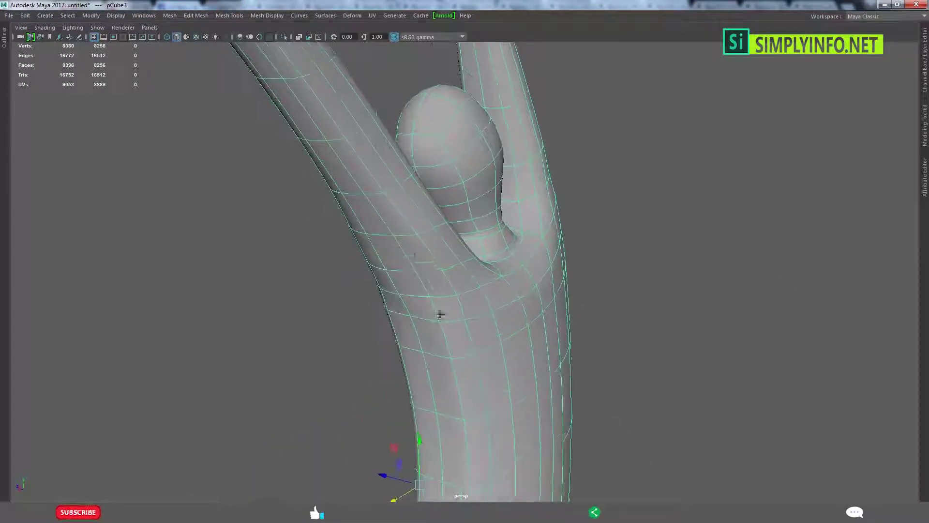
pyautogui.keyDown('shift'); pyautogui.moveTo(589, 261); pyautogui.dragTo(590, 346, button='right'); pyautogui.keyUp('shift')
pyautogui.scroll(-3, 484, 314)
pyautogui.moveTo(436, 290)
pyautogui.keyDown('alt'); pyautogui.mouseDown()
pyautogui.moveTo(488, 327)
pyautogui.moveTo(392, 277)
pyautogui.mouseUp(); pyautogui.keyUp('alt')
pyautogui.click(392, 277)
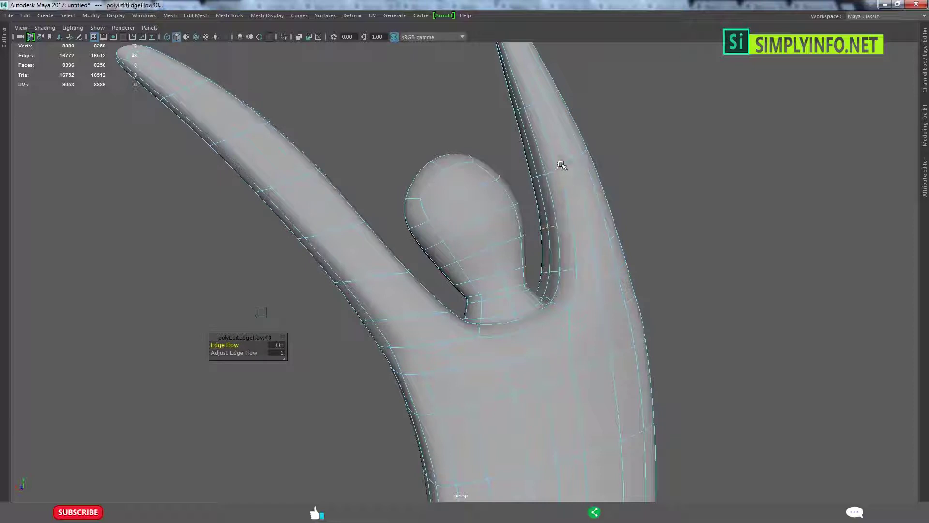
pyautogui.press('g')
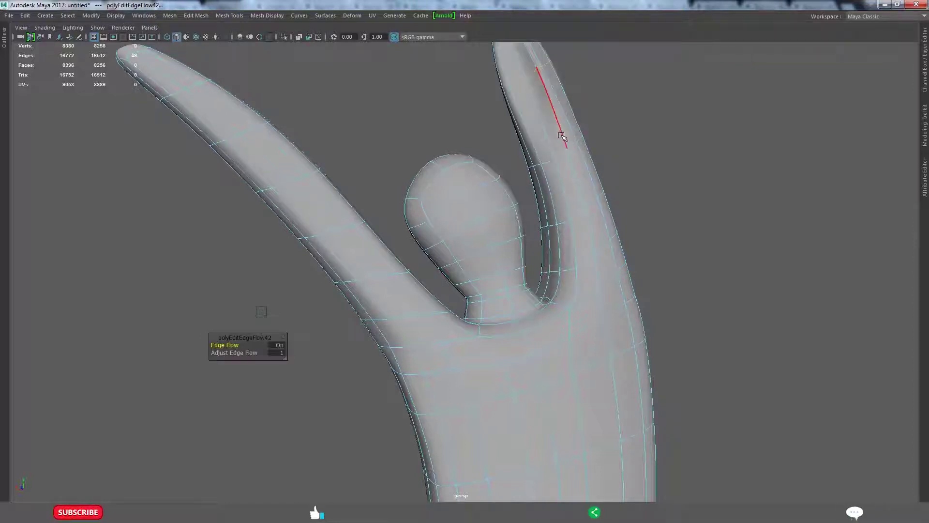
# Insert a new edge loop along the raised arm and smooth its flow.
pyautogui.keyDown('alt'); pyautogui.moveTo(581, 140); pyautogui.dragTo(600, 208); pyautogui.keyUp('alt')
pyautogui.click(619, 174)
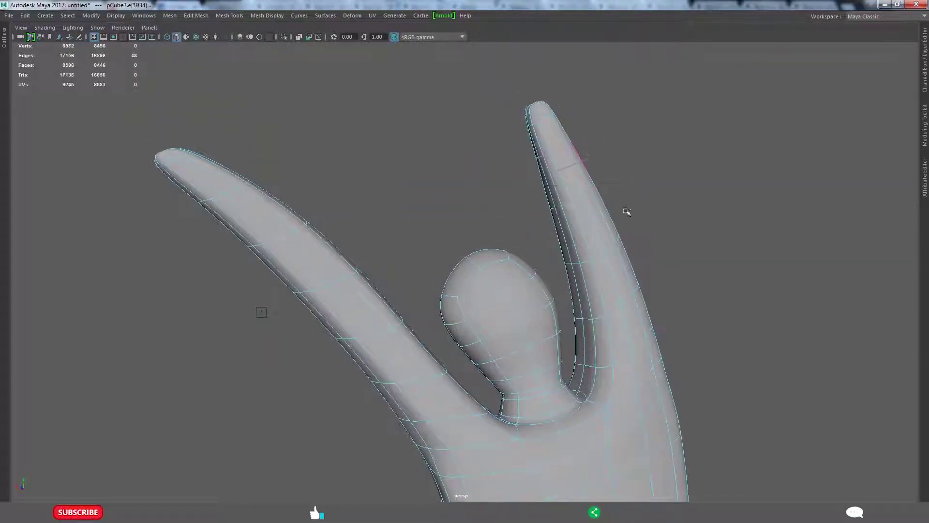
pyautogui.keyDown('shift'); pyautogui.moveTo(578, 193); pyautogui.dragTo(604, 255, button='right'); pyautogui.keyUp('shift')
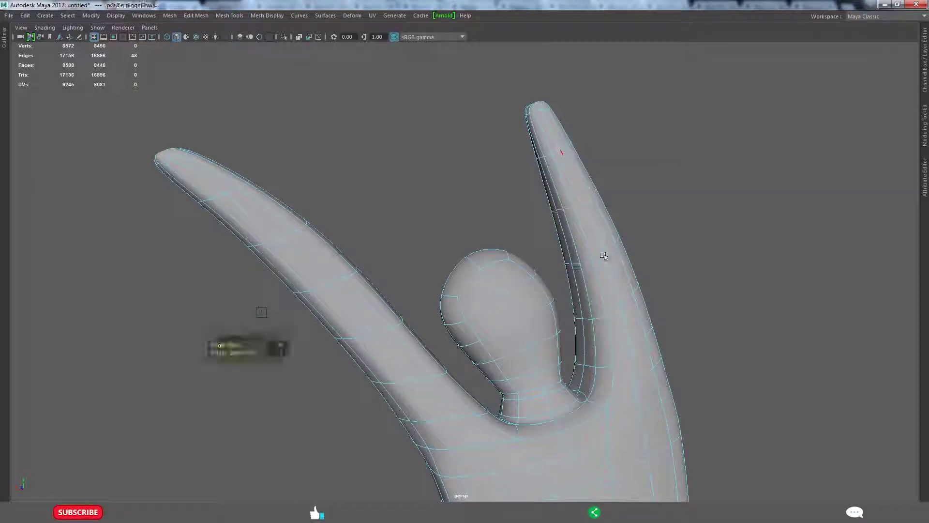
pyautogui.click(724, 146)
pyautogui.scroll(-5, 606, 248)
pyautogui.moveTo(635, 259)
pyautogui.keyDown('alt'); pyautogui.mouseDown()
pyautogui.moveTo(561, 253)
pyautogui.moveTo(504, 282)
pyautogui.moveTo(566, 310)
pyautogui.moveTo(813, 315)
pyautogui.mouseUp(); pyautogui.keyUp('alt')
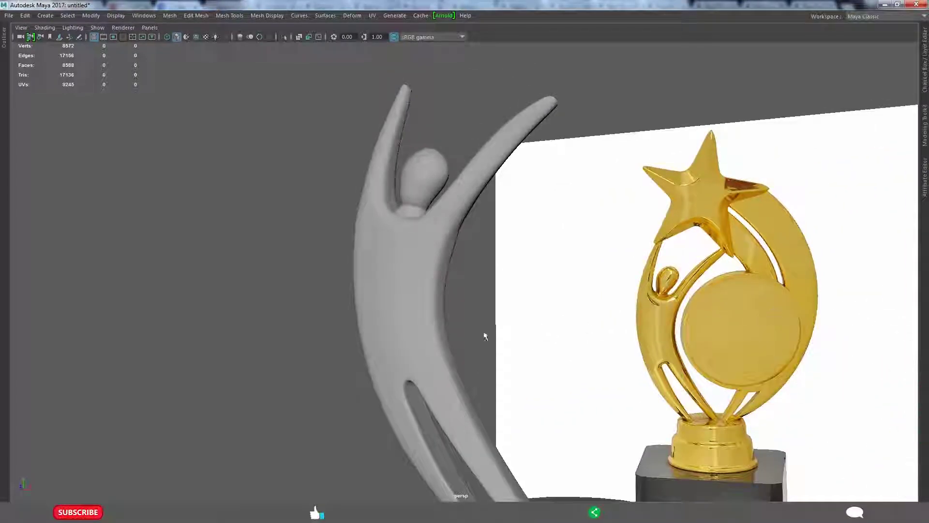
# Select the edge loop along the raised arm and apply Edit Edge Flow.
pyautogui.scroll(4, 452, 343)
pyautogui.click(452, 343)
pyautogui.keyDown('alt'); pyautogui.moveTo(446, 376); pyautogui.dragTo(500, 367); pyautogui.keyUp('alt')
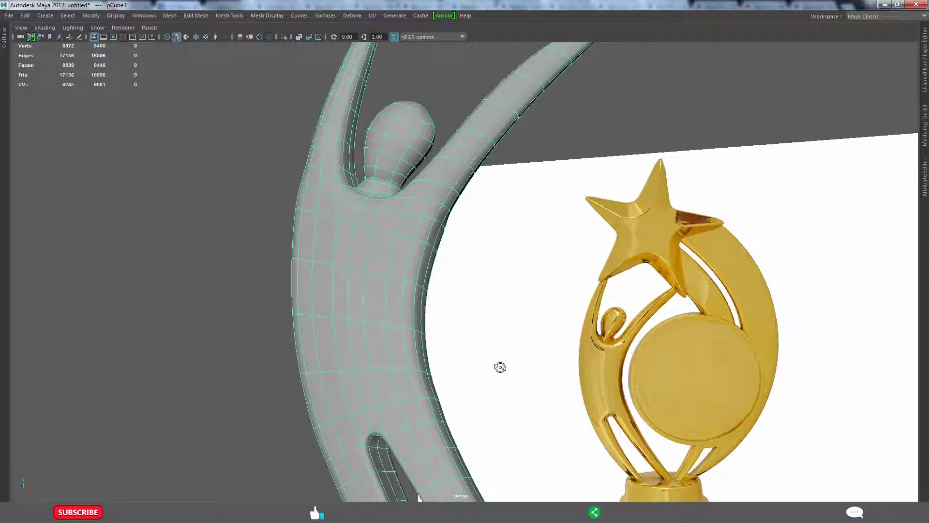
pyautogui.keyDown('alt'); pyautogui.moveTo(500, 368); pyautogui.dragTo(474, 367); pyautogui.keyUp('alt')
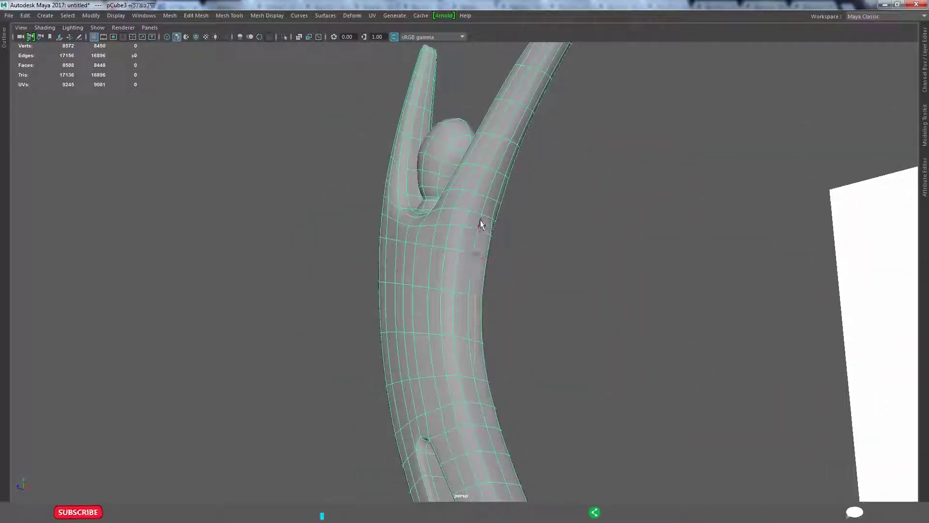
pyautogui.keyDown('shift'); pyautogui.doubleClick(486, 415); pyautogui.keyUp('shift')
pyautogui.keyDown('shift'); pyautogui.moveTo(551, 315); pyautogui.dragTo(551, 339, button='right'); pyautogui.keyUp('shift')
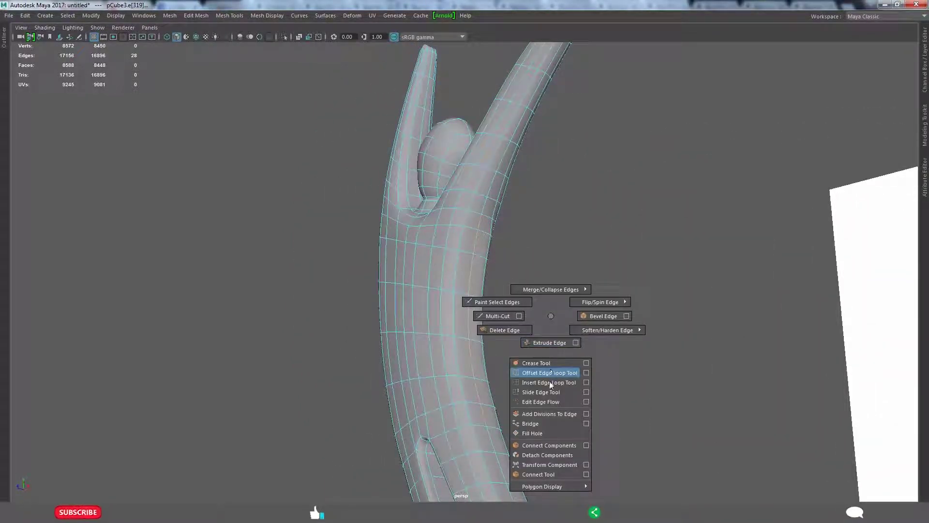
# Orbit to compare the arm with the trophy reference and pick another arm edge.
pyautogui.click(691, 380)
pyautogui.moveTo(691, 380)
pyautogui.keyDown('alt'); pyautogui.mouseDown()
pyautogui.moveTo(683, 380)
pyautogui.moveTo(744, 377)
pyautogui.mouseUp(); pyautogui.keyUp('alt')
pyautogui.moveTo(605, 365)
pyautogui.keyDown('alt'); pyautogui.mouseDown()
pyautogui.moveTo(602, 353)
pyautogui.moveTo(498, 363)
pyautogui.moveTo(633, 357)
pyautogui.moveTo(421, 336)
pyautogui.mouseUp(); pyautogui.keyUp('alt')
pyautogui.click(425, 337)
pyautogui.keyDown('alt'); pyautogui.moveTo(446, 272); pyautogui.dragTo(490, 307); pyautogui.keyUp('alt')
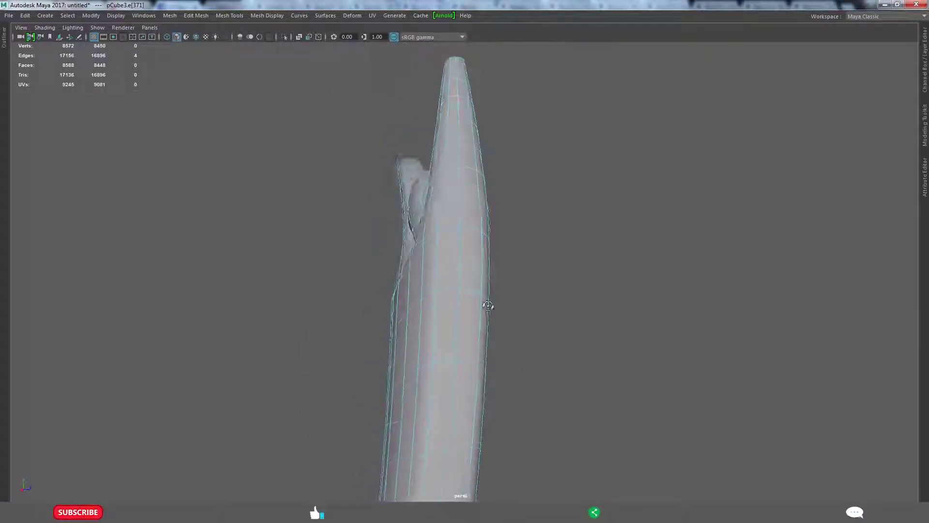
pyautogui.click(454, 193)
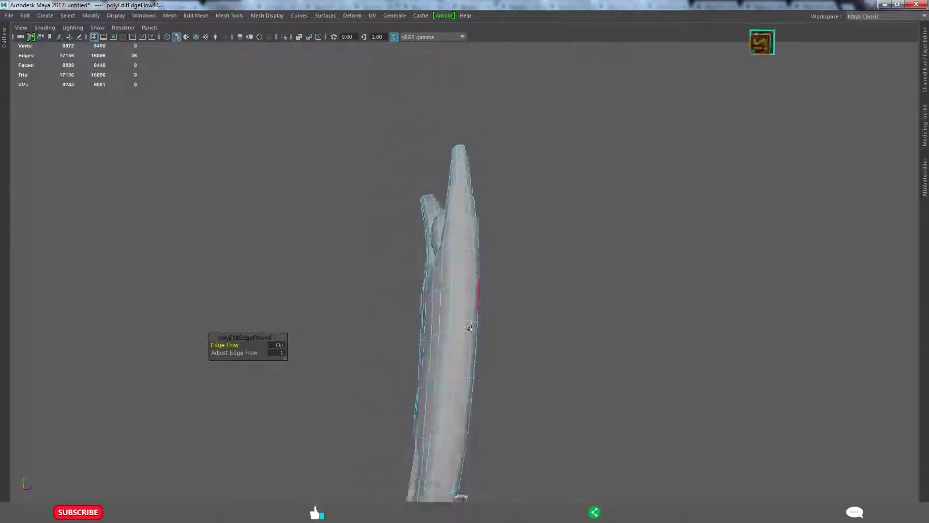
pyautogui.click(545, 265)
# Turn off smooth preview with 1 and relax edge flow at the split between the legs.
pyautogui.keyDown('alt'); pyautogui.moveTo(567, 311); pyautogui.dragTo(530, 306); pyautogui.keyUp('alt')
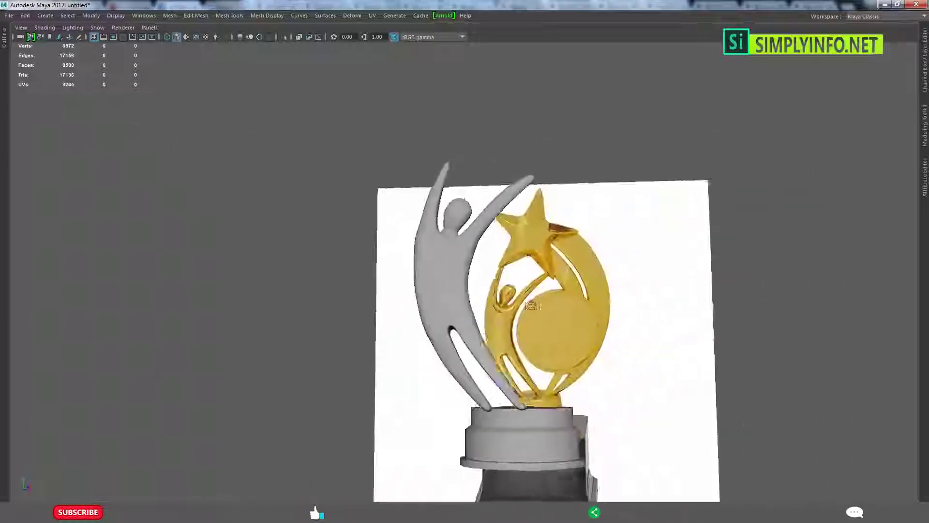
pyautogui.scroll(5, 452, 342)
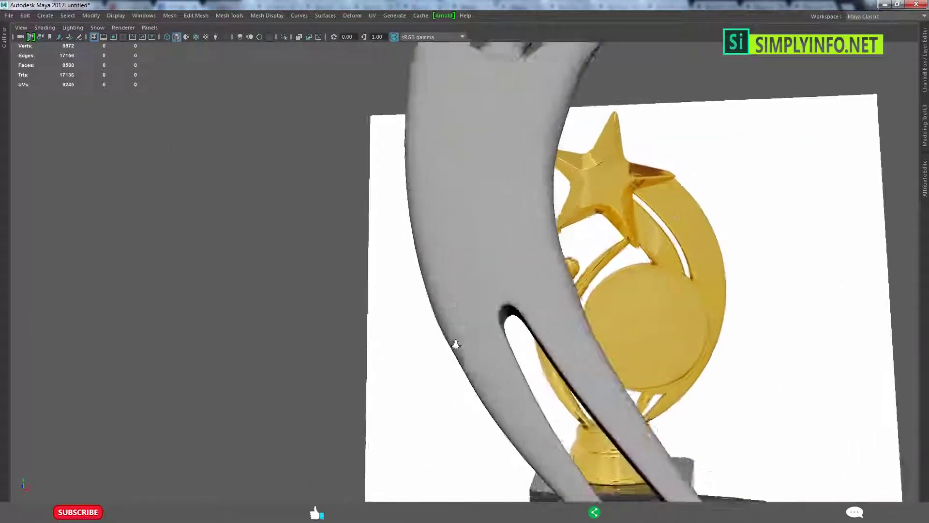
pyautogui.scroll(5, 405, 304)
pyautogui.click(478, 331)
pyautogui.press('1')
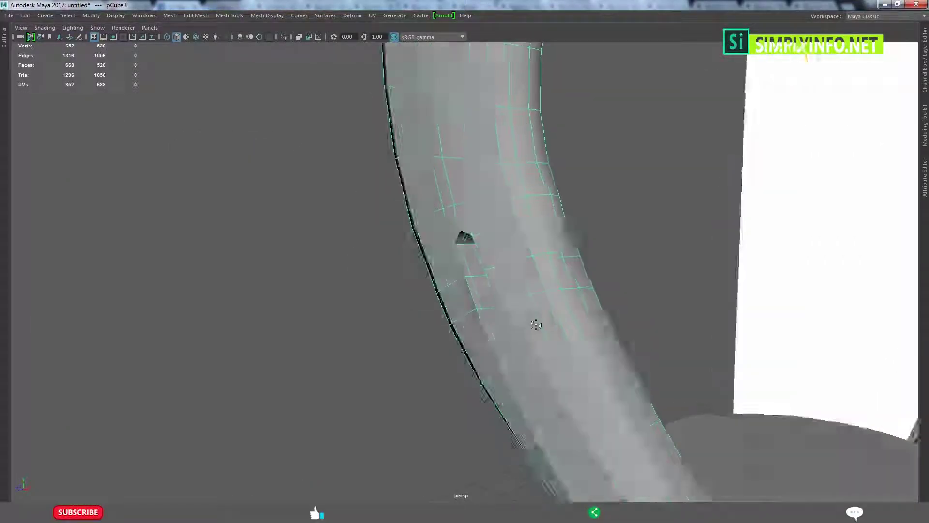
pyautogui.scroll(-3, 484, 315)
pyautogui.keyDown('alt'); pyautogui.moveTo(489, 307); pyautogui.dragTo(462, 215); pyautogui.keyUp('alt')
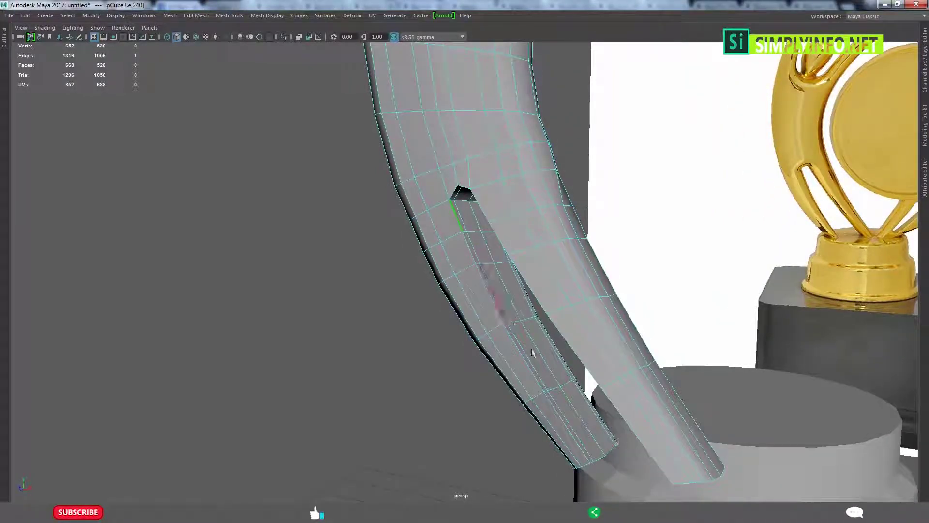
pyautogui.keyDown('alt'); pyautogui.moveTo(532, 353); pyautogui.dragTo(555, 384); pyautogui.keyUp('alt')
pyautogui.keyDown('shift'); pyautogui.moveTo(425, 337); pyautogui.dragTo(425, 373, button='right'); pyautogui.keyUp('shift')
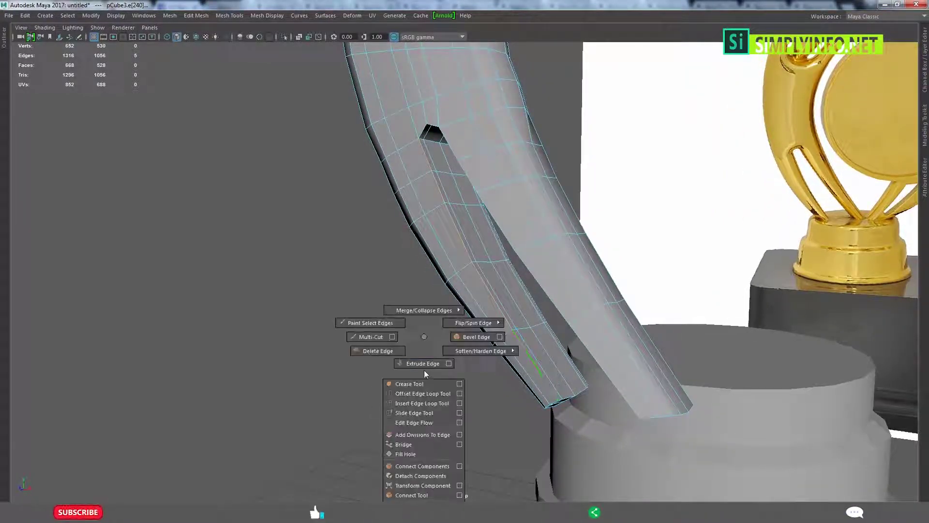
pyautogui.click(421, 431)
# Relax the flow of an edge loop on the leg, then return to object mode with F8.
pyautogui.keyDown('alt'); pyautogui.moveTo(422, 431); pyautogui.dragTo(455, 195); pyautogui.keyUp('alt')
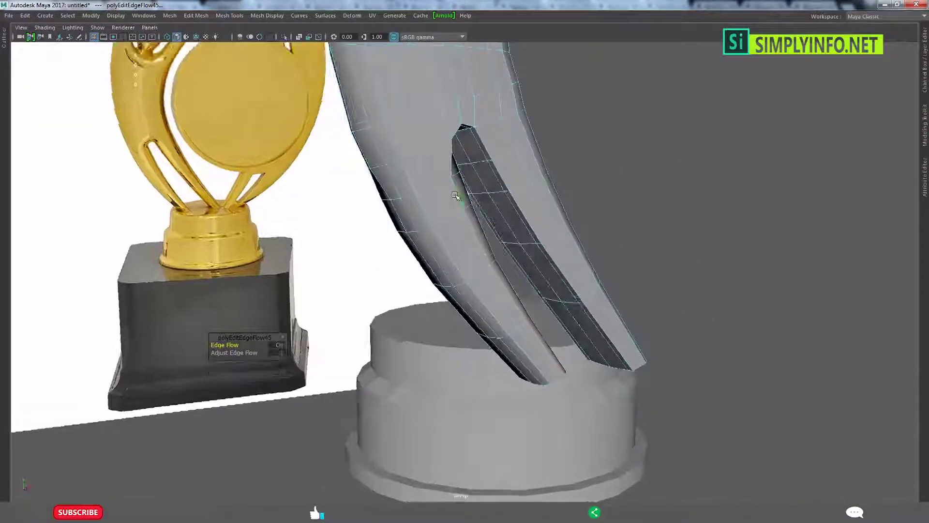
pyautogui.moveTo(442, 252)
pyautogui.keyDown('alt'); pyautogui.mouseDown()
pyautogui.moveTo(487, 233)
pyautogui.moveTo(375, 240)
pyautogui.moveTo(538, 337)
pyautogui.moveTo(484, 290)
pyautogui.moveTo(535, 318)
pyautogui.moveTo(696, 307)
pyautogui.moveTo(495, 331)
pyautogui.moveTo(434, 328)
pyautogui.moveTo(438, 364)
pyautogui.moveTo(436, 274)
pyautogui.moveTo(396, 159)
pyautogui.mouseUp(); pyautogui.keyUp('alt')
pyautogui.moveTo(516, 203); pyautogui.dragTo(486, 254)
pyautogui.moveTo(478, 288)
pyautogui.keyDown('alt'); pyautogui.mouseDown()
pyautogui.moveTo(442, 269)
pyautogui.moveTo(485, 273)
pyautogui.moveTo(519, 330)
pyautogui.moveTo(506, 320)
pyautogui.moveTo(460, 425)
pyautogui.moveTo(524, 335)
pyautogui.moveTo(526, 218)
pyautogui.moveTo(591, 232)
pyautogui.mouseUp(); pyautogui.keyUp('alt')
pyautogui.doubleClick(454, 256)
pyautogui.click(485, 280)
pyautogui.keyDown('shift'); pyautogui.moveTo(595, 228); pyautogui.dragTo(585, 314, button='right'); pyautogui.keyUp('shift')
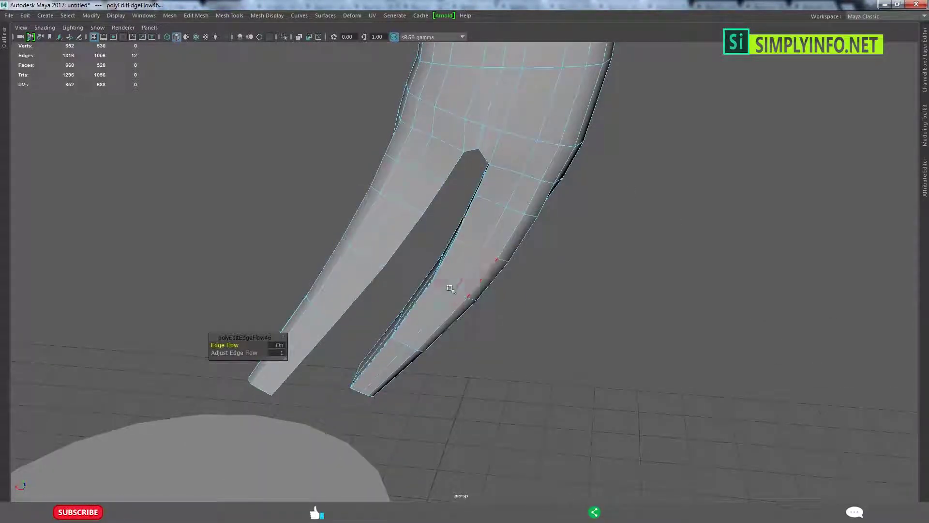
pyautogui.moveTo(502, 263)
pyautogui.keyDown('alt'); pyautogui.mouseDown()
pyautogui.moveTo(556, 268)
pyautogui.moveTo(504, 303)
pyautogui.moveTo(612, 208)
pyautogui.moveTo(579, 260)
pyautogui.moveTo(465, 67)
pyautogui.mouseUp(); pyautogui.keyUp('alt')
pyautogui.press('F8')
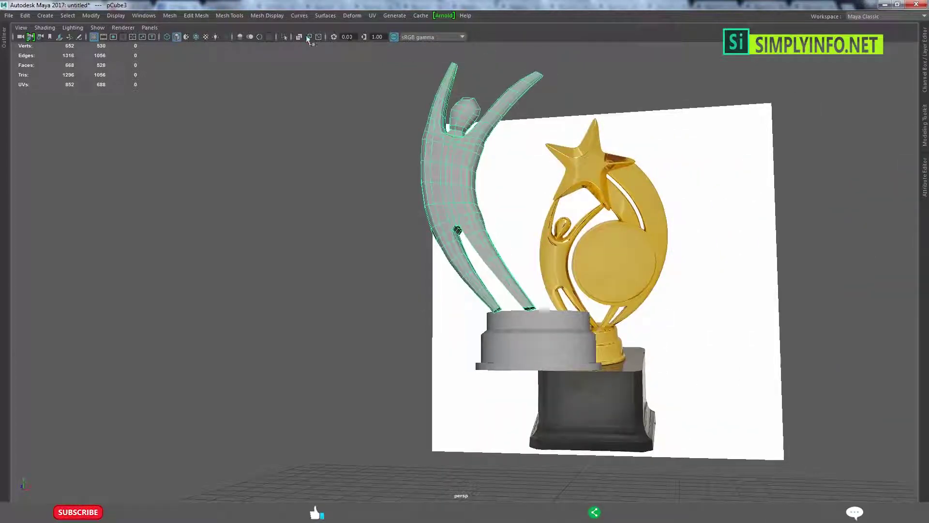
# Isolate the figure and relax the edge flow of a loop on the left leg.
pyautogui.click(283, 38)
pyautogui.scroll(5, 525, 283)
pyautogui.scroll(3, 546, 260)
pyautogui.moveTo(546, 260)
pyautogui.keyDown('alt'); pyautogui.mouseDown()
pyautogui.moveTo(557, 257)
pyautogui.moveTo(502, 249)
pyautogui.mouseUp(); pyautogui.keyUp('alt')
pyautogui.doubleClick(537, 333)
pyautogui.scroll(-2, 572, 361)
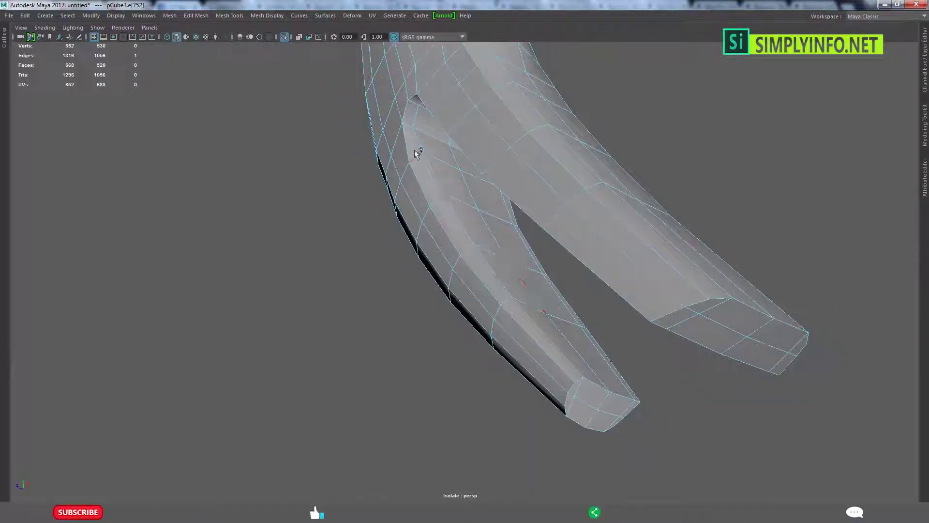
pyautogui.moveTo(415, 145)
pyautogui.keyDown('shift'); pyautogui.mouseDown(button='right')
pyautogui.moveTo(414, 253)
pyautogui.moveTo(405, 232)
pyautogui.mouseUp(button='right'); pyautogui.keyUp('shift')
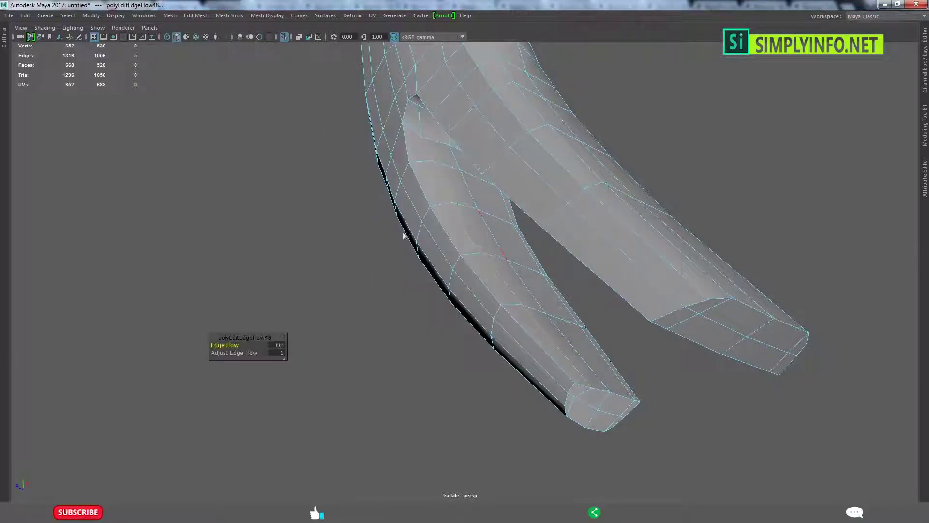
pyautogui.keyDown('alt'); pyautogui.moveTo(517, 227); pyautogui.dragTo(508, 213); pyautogui.keyUp('alt')
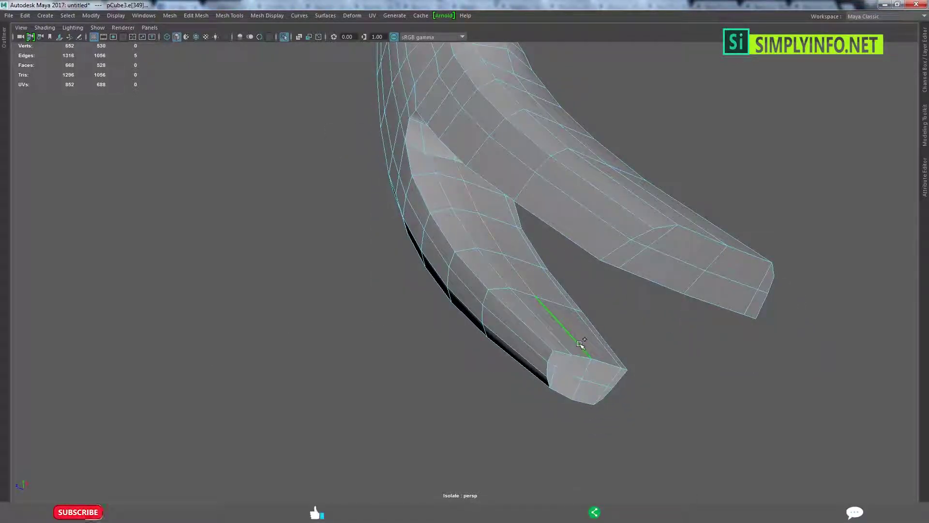
pyautogui.keyDown('shift'); pyautogui.moveTo(579, 342); pyautogui.dragTo(579, 325, button='right'); pyautogui.keyUp('shift')
# Relax the flow of another leg edge, then clear the selection and reselect the figure.
pyautogui.keyDown('alt'); pyautogui.moveTo(629, 328); pyautogui.dragTo(546, 337); pyautogui.keyUp('alt')
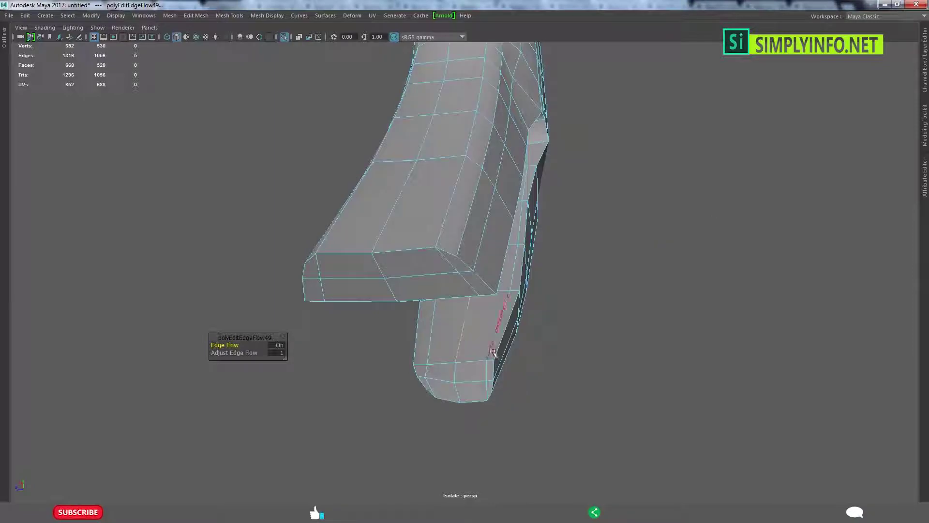
pyautogui.click(493, 351)
pyautogui.keyDown('alt'); pyautogui.moveTo(493, 352); pyautogui.dragTo(556, 158); pyautogui.keyUp('alt')
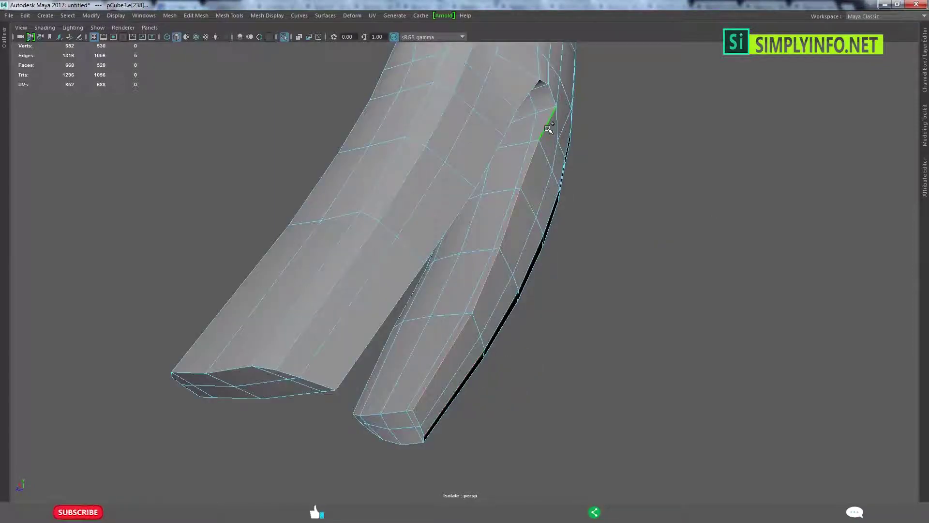
pyautogui.keyDown('shift'); pyautogui.moveTo(549, 129); pyautogui.dragTo(548, 111, button='right'); pyautogui.keyUp('shift')
pyautogui.moveTo(579, 173)
pyautogui.keyDown('alt'); pyautogui.mouseDown()
pyautogui.moveTo(425, 299)
pyautogui.moveTo(442, 297)
pyautogui.moveTo(484, 326)
pyautogui.moveTo(527, 335)
pyautogui.moveTo(522, 303)
pyautogui.mouseUp(); pyautogui.keyUp('alt')
pyautogui.click(485, 326)
pyautogui.click(522, 303)
pyautogui.keyDown('alt'); pyautogui.moveTo(447, 274); pyautogui.dragTo(427, 195); pyautogui.keyUp('alt')
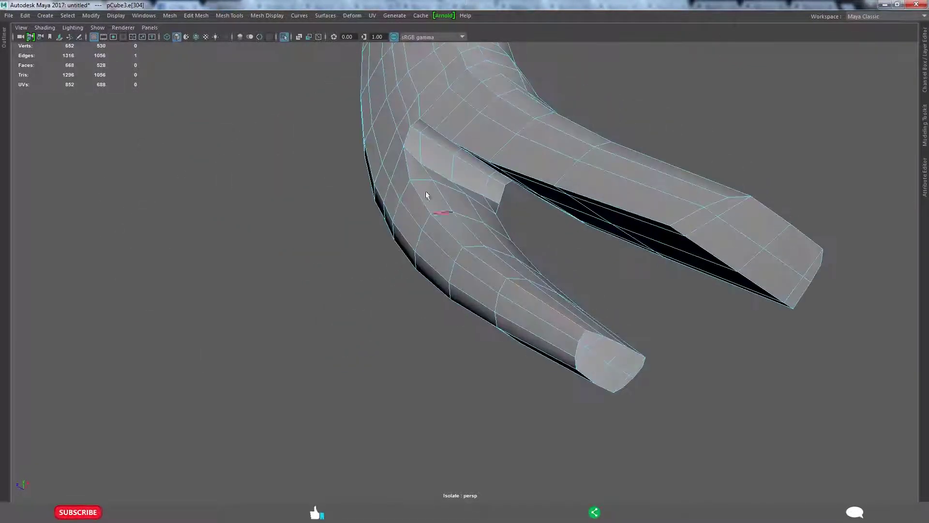
# Reapply the edge flow relax twice with Ctrl+E on the leg edges.
pyautogui.hotkey('ctrl', 'e')
pyautogui.moveTo(405, 166)
pyautogui.keyDown('alt'); pyautogui.mouseDown()
pyautogui.moveTo(580, 290)
pyautogui.moveTo(462, 173)
pyautogui.mouseUp(); pyautogui.keyUp('alt')
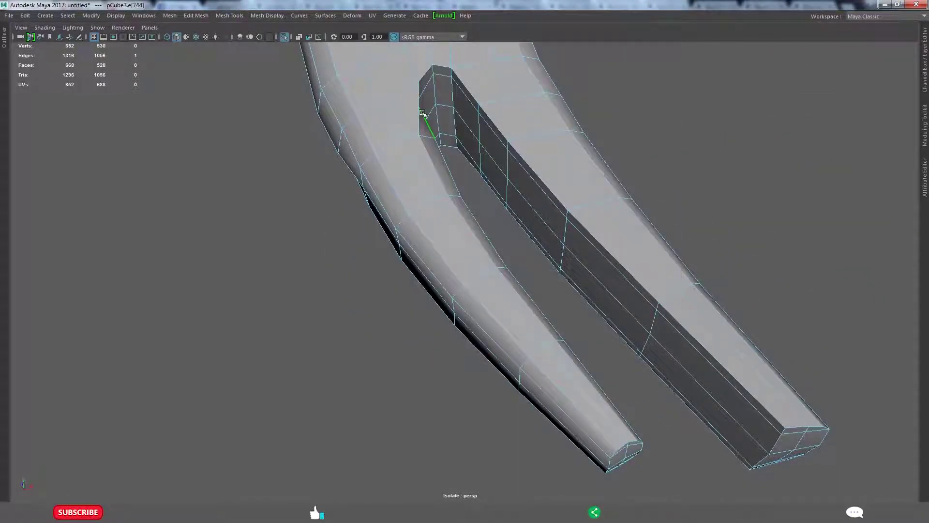
pyautogui.hotkey('ctrl', 'e')
pyautogui.moveTo(422, 113)
pyautogui.keyDown('alt'); pyautogui.mouseDown()
pyautogui.moveTo(592, 179)
pyautogui.moveTo(533, 251)
pyautogui.moveTo(557, 315)
pyautogui.mouseUp(); pyautogui.keyUp('alt')
pyautogui.click(556, 316)
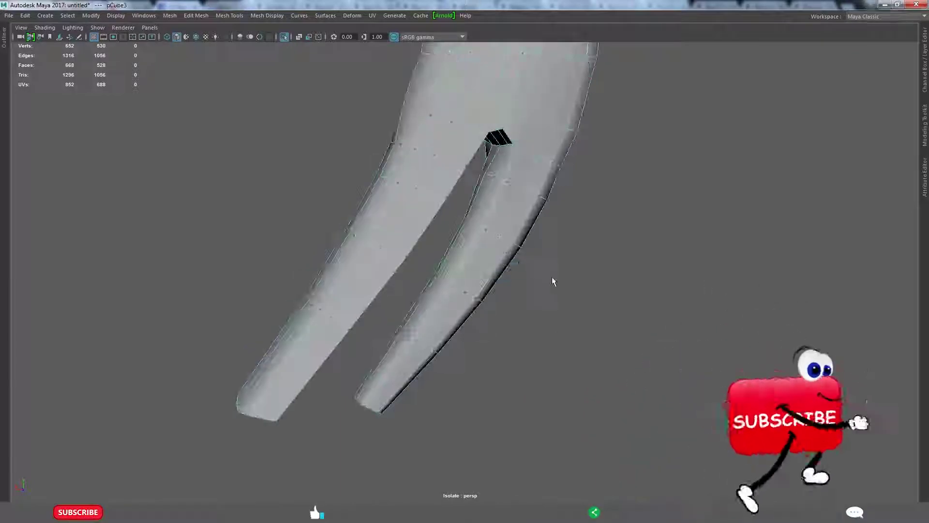
pyautogui.moveTo(554, 282)
pyautogui.keyDown('alt'); pyautogui.mouseDown()
pyautogui.moveTo(463, 307)
pyautogui.moveTo(448, 290)
pyautogui.mouseUp(); pyautogui.keyUp('alt')
pyautogui.click(445, 303)
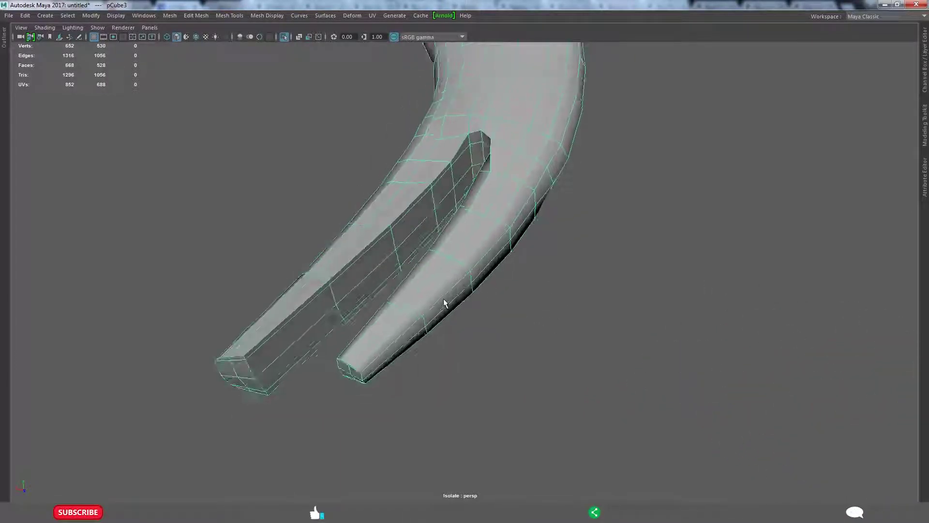
pyautogui.click(379, 337)
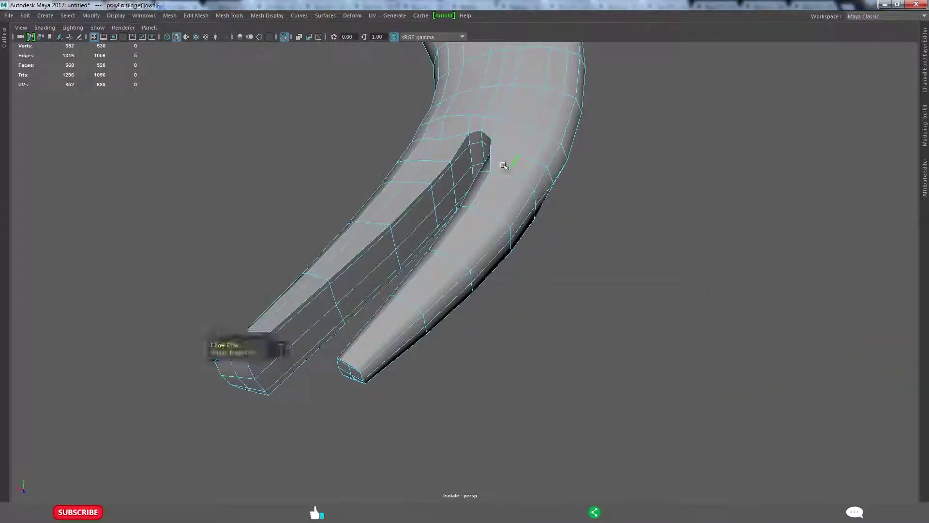
pyautogui.moveTo(513, 172)
pyautogui.keyDown('alt'); pyautogui.mouseDown()
pyautogui.moveTo(591, 210)
pyautogui.moveTo(446, 242)
pyautogui.moveTo(483, 255)
pyautogui.mouseUp(); pyautogui.keyUp('alt')
pyautogui.click(591, 209)
# Relax the flow of an edge loop on the right leg and select further leg edges.
pyautogui.doubleClick(465, 244)
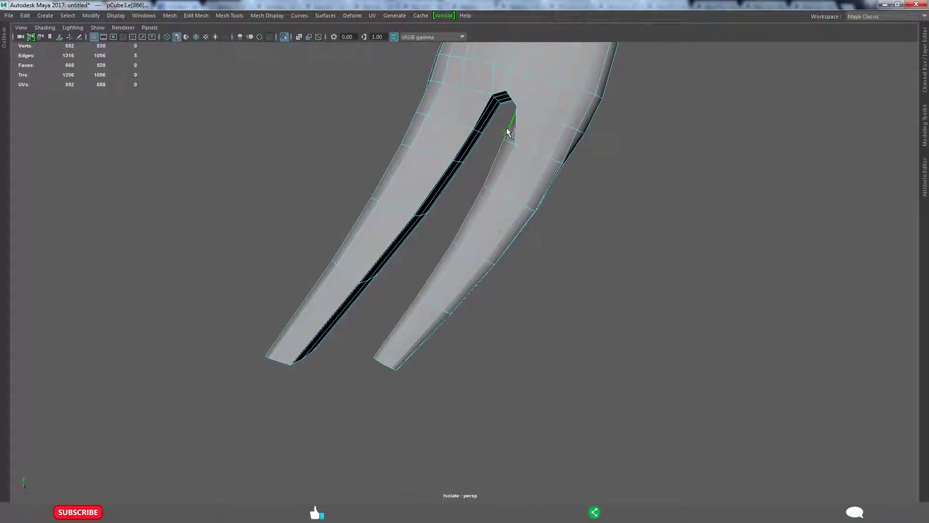
pyautogui.keyDown('shift'); pyautogui.moveTo(508, 131); pyautogui.dragTo(213, 339, button='right'); pyautogui.keyUp('shift')
pyautogui.moveTo(213, 339)
pyautogui.keyDown('alt'); pyautogui.mouseDown()
pyautogui.moveTo(575, 199)
pyautogui.moveTo(433, 298)
pyautogui.mouseUp(); pyautogui.keyUp('alt')
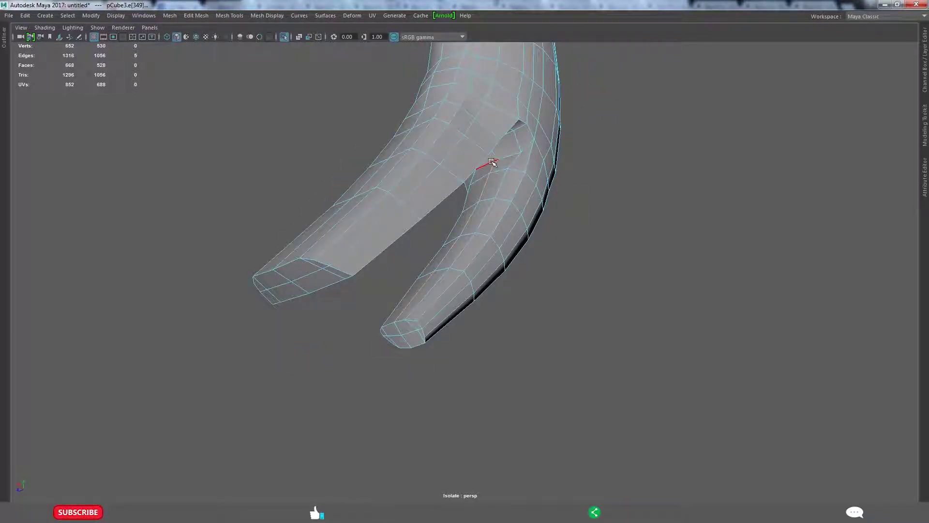
pyautogui.click(498, 197)
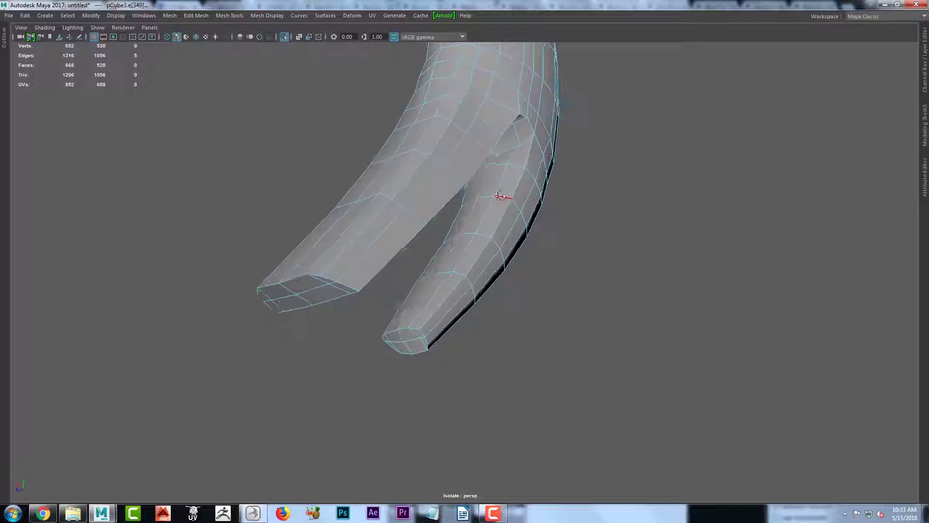
pyautogui.keyDown('alt'); pyautogui.moveTo(498, 198); pyautogui.dragTo(610, 191); pyautogui.keyUp('alt')
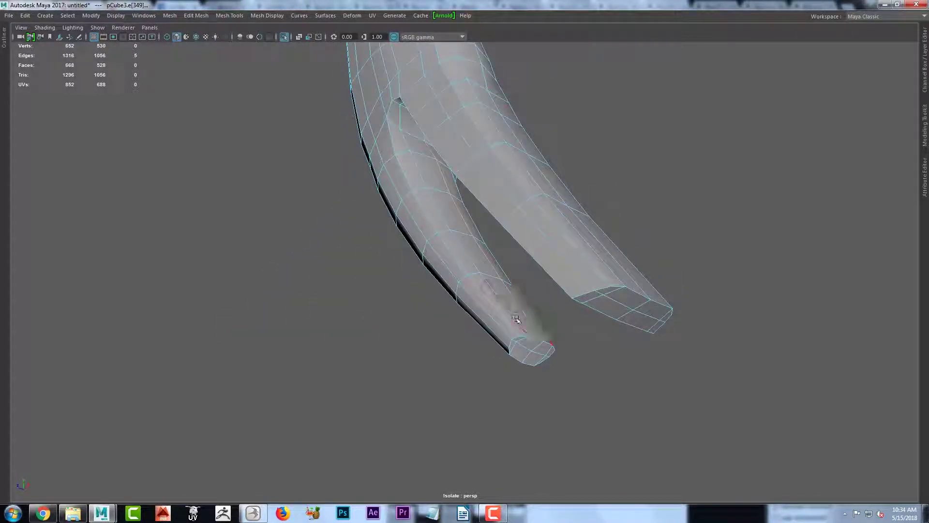
pyautogui.keyDown('shift'); pyautogui.click(410, 147); pyautogui.keyUp('shift')
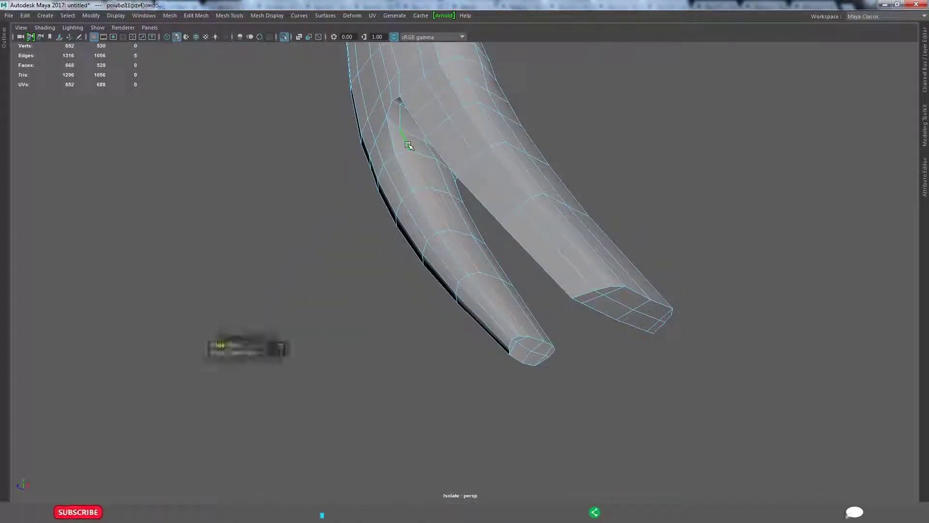
pyautogui.press('F8')
pyautogui.moveTo(603, 124)
pyautogui.keyDown('alt'); pyautogui.mouseDown()
pyautogui.moveTo(463, 234)
pyautogui.moveTo(601, 192)
pyautogui.moveTo(484, 259)
pyautogui.moveTo(589, 257)
pyautogui.moveTo(532, 213)
pyautogui.moveTo(581, 294)
pyautogui.mouseUp(); pyautogui.keyUp('alt')
pyautogui.press('F8')
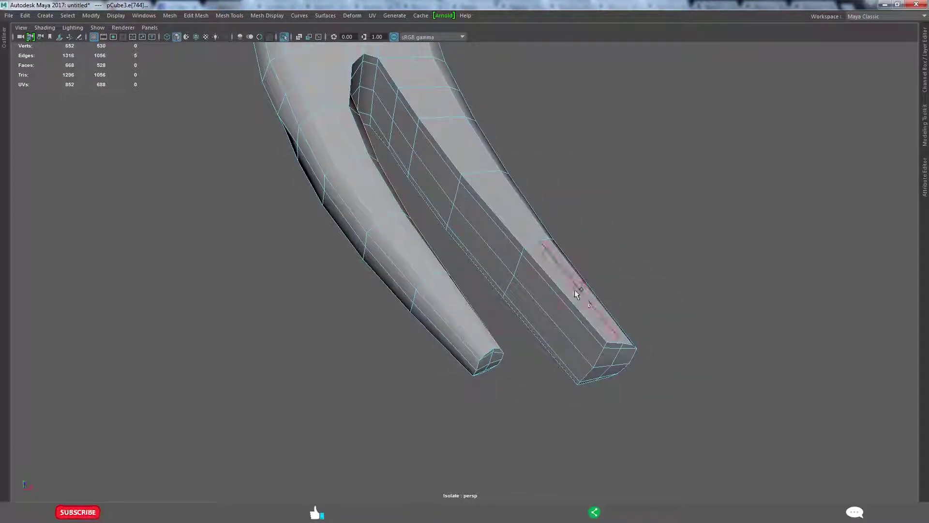
# Insert new edge loops near the tips of both legs with the Insert Edge Loop Tool.
pyautogui.click(600, 268)
pyautogui.keyDown('shift'); pyautogui.moveTo(556, 271); pyautogui.dragTo(501, 303, button='right'); pyautogui.keyUp('shift')
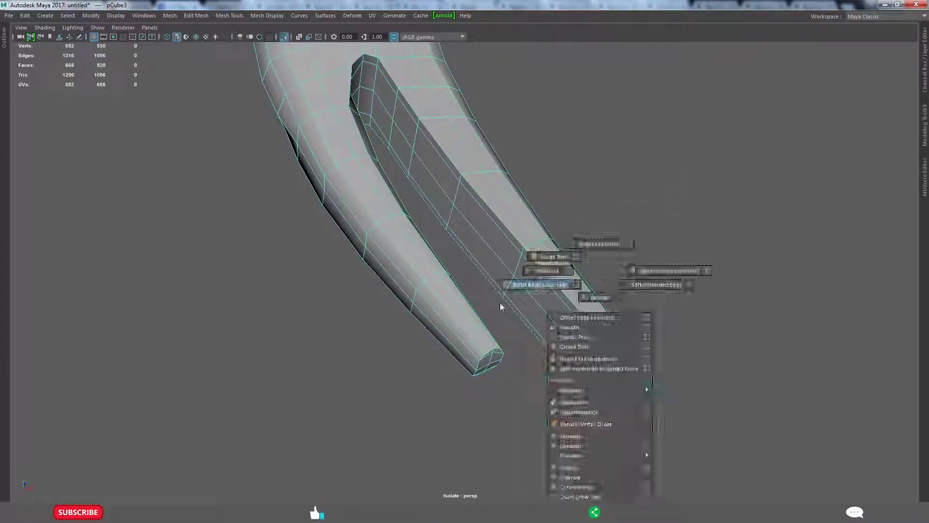
pyautogui.keyDown('ctrl'); pyautogui.click(607, 340); pyautogui.keyUp('ctrl')
pyautogui.moveTo(627, 333)
pyautogui.keyDown('alt'); pyautogui.mouseDown()
pyautogui.moveTo(573, 311)
pyautogui.moveTo(473, 332)
pyautogui.mouseUp(); pyautogui.keyUp('alt')
pyautogui.click(480, 336)
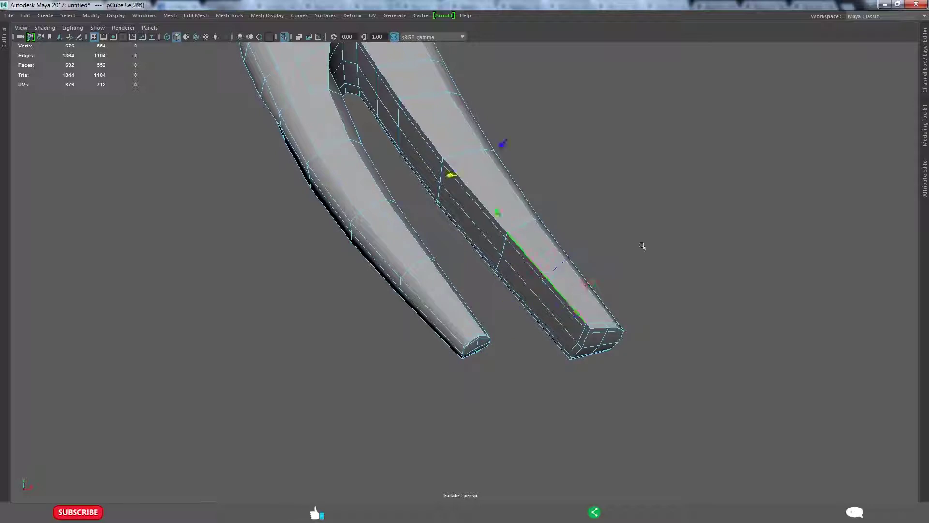
# Apply Edit Edge Flow to the new loops and pick an edge on the left leg.
pyautogui.keyDown('shift'); pyautogui.moveTo(642, 246); pyautogui.dragTo(629, 342, button='right'); pyautogui.keyUp('shift')
pyautogui.keyDown('alt'); pyautogui.moveTo(622, 290); pyautogui.dragTo(449, 269); pyautogui.keyUp('alt')
pyautogui.click(406, 274)
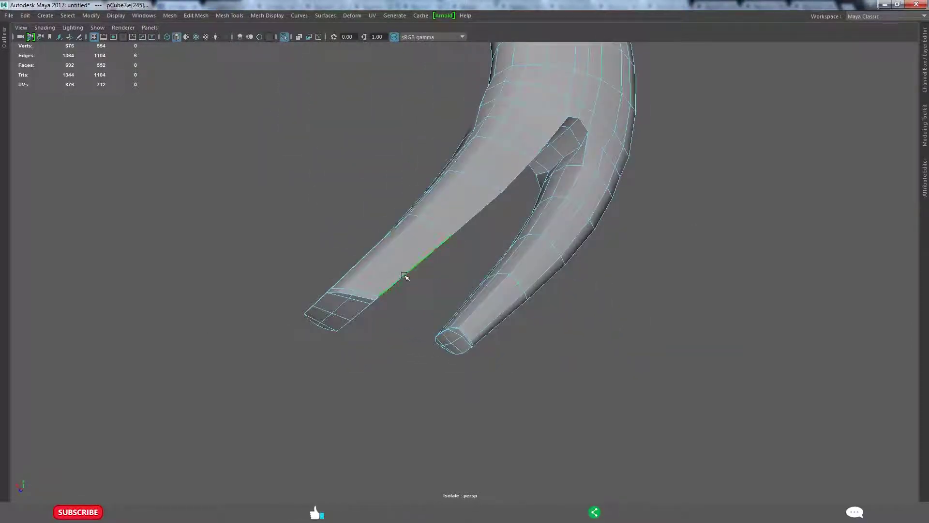